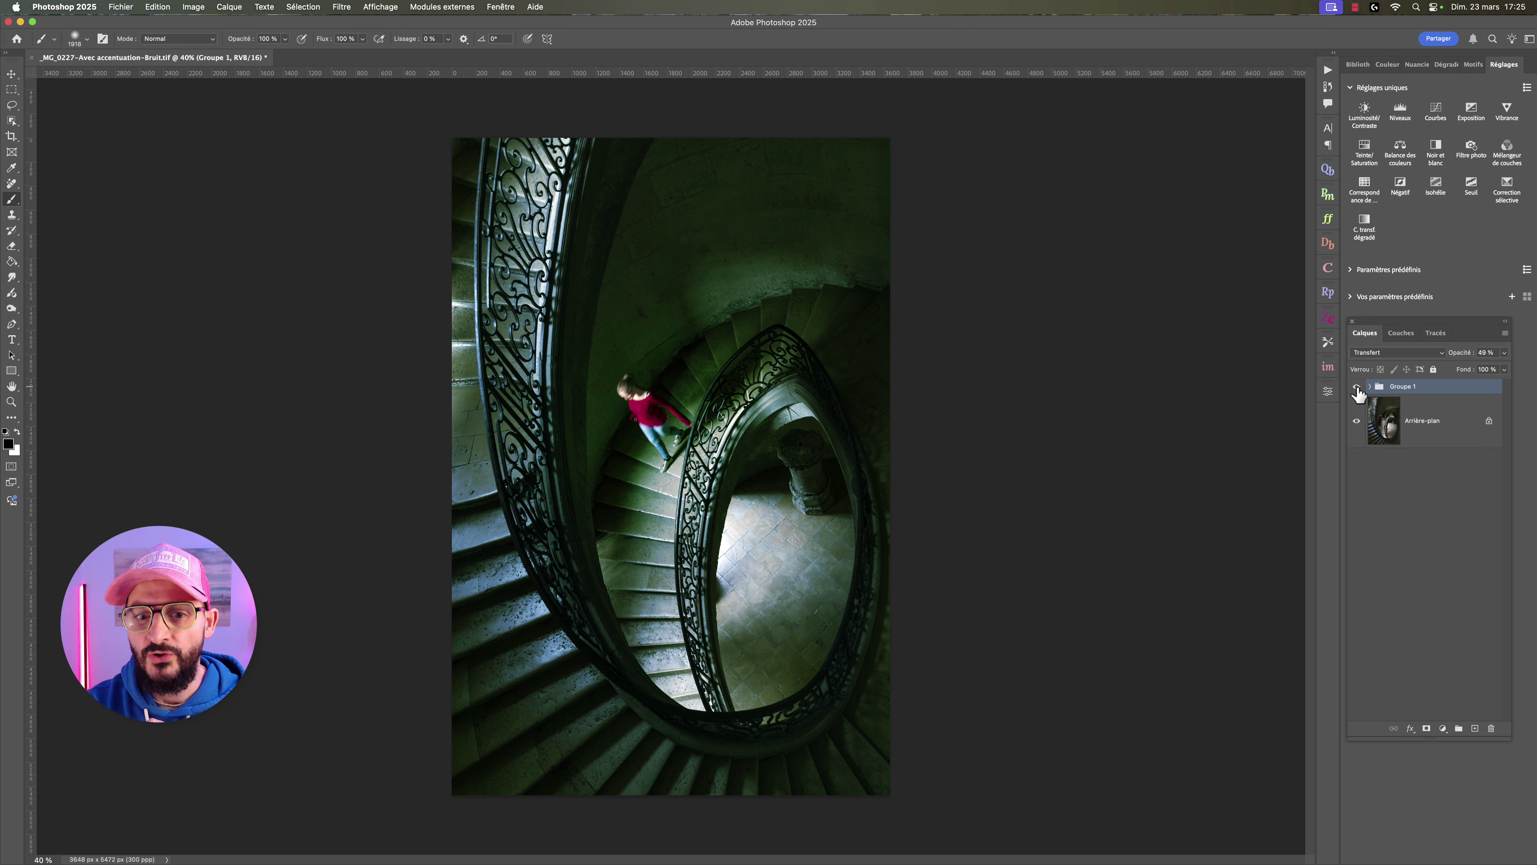
Toggle the visibility of the Groupe 1 layer group to compare the image with and without the grading, leaving the group hidden.
click(1357, 387)
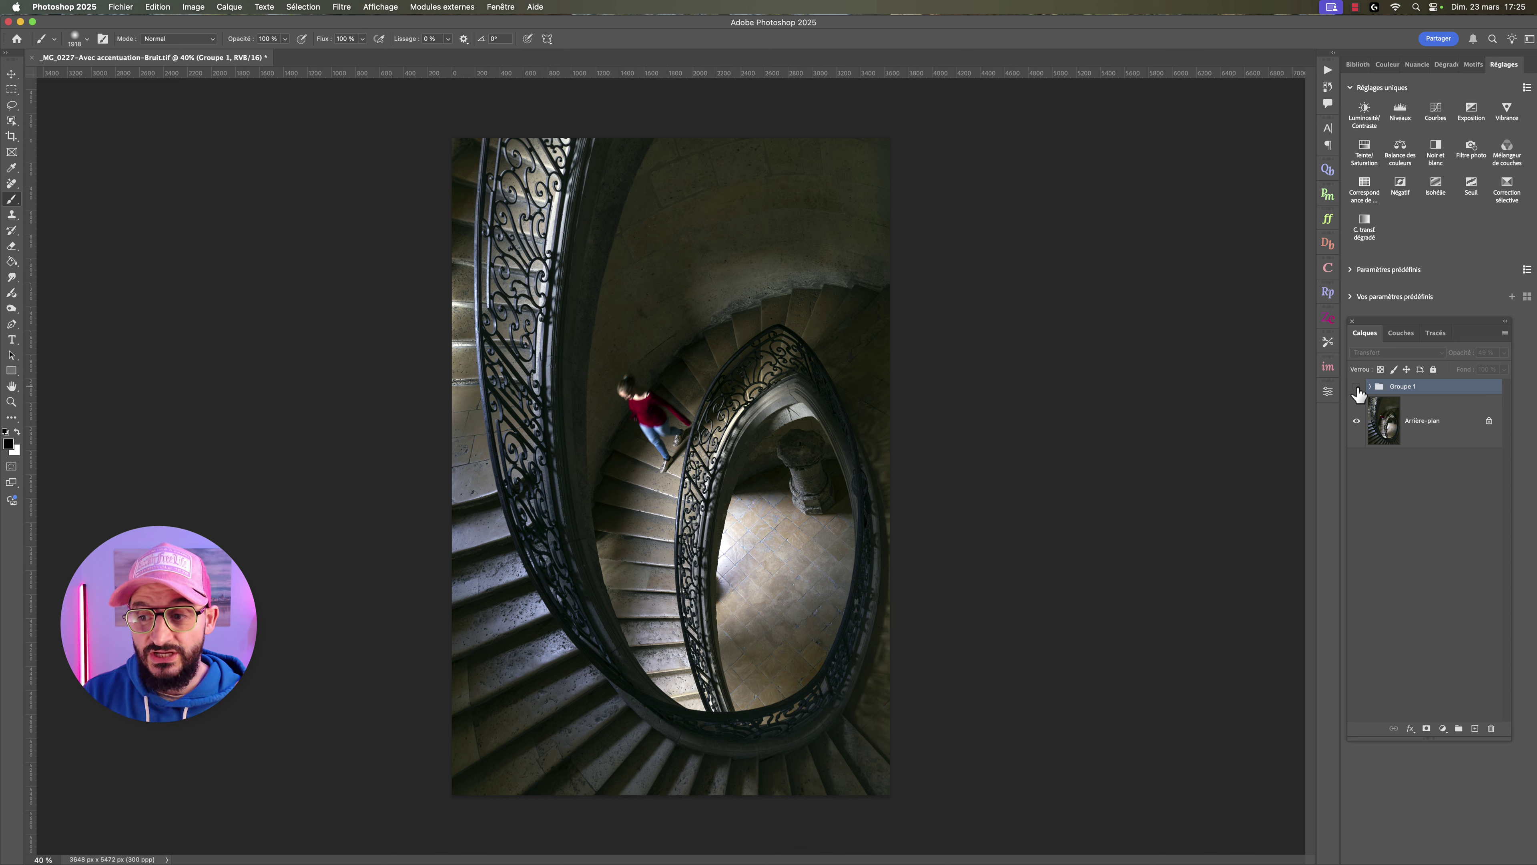
click(1356, 387)
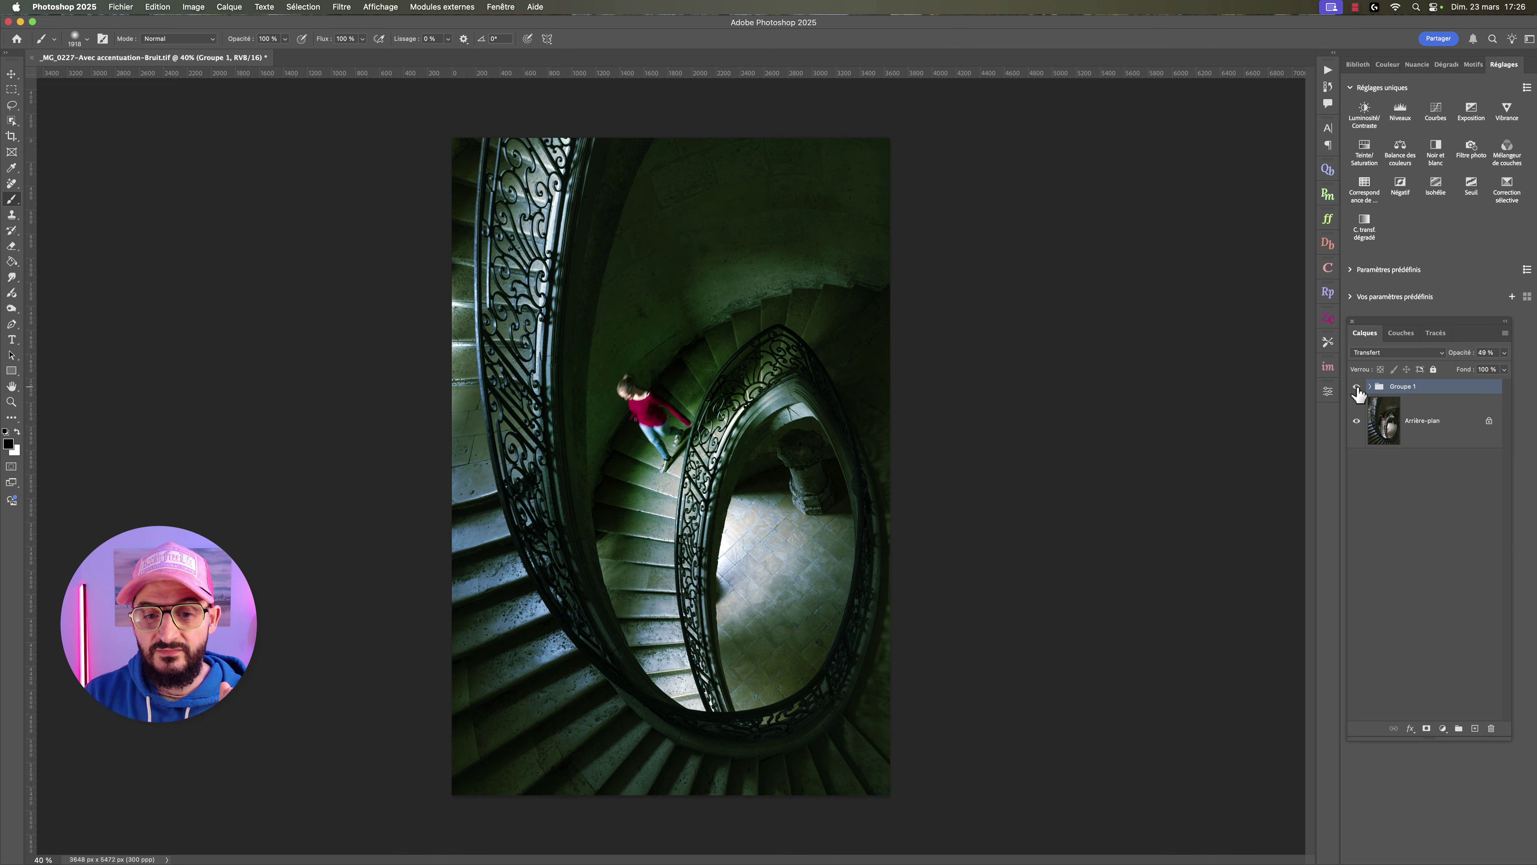
click(1357, 389)
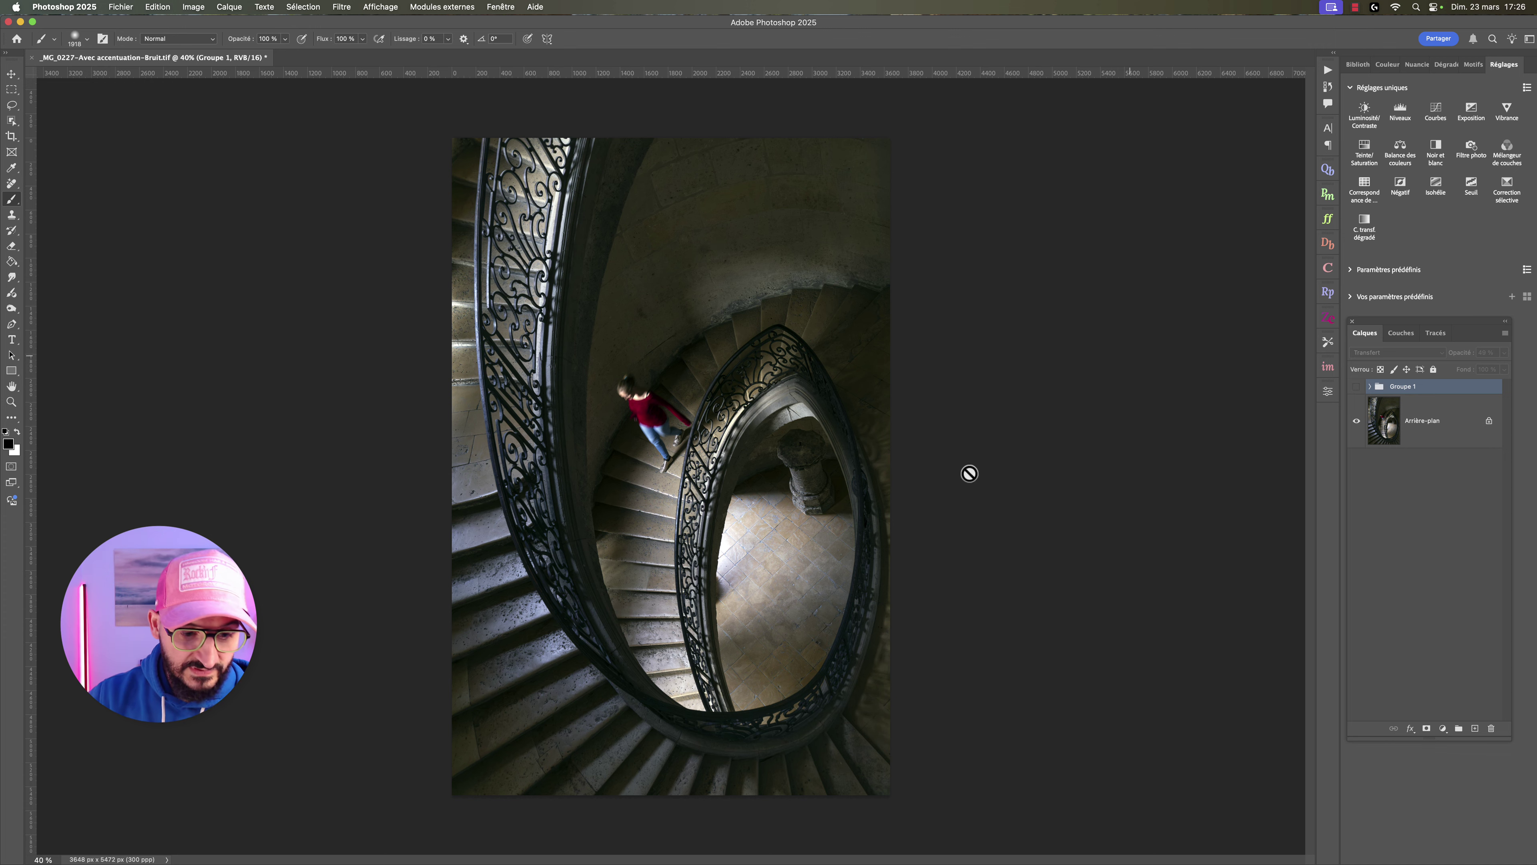
Switch to the Adobe Color wheel in Firefox and preview the Complémentaire and Triade colour harmonies.
mouse_move(460, 853)
click(315, 841)
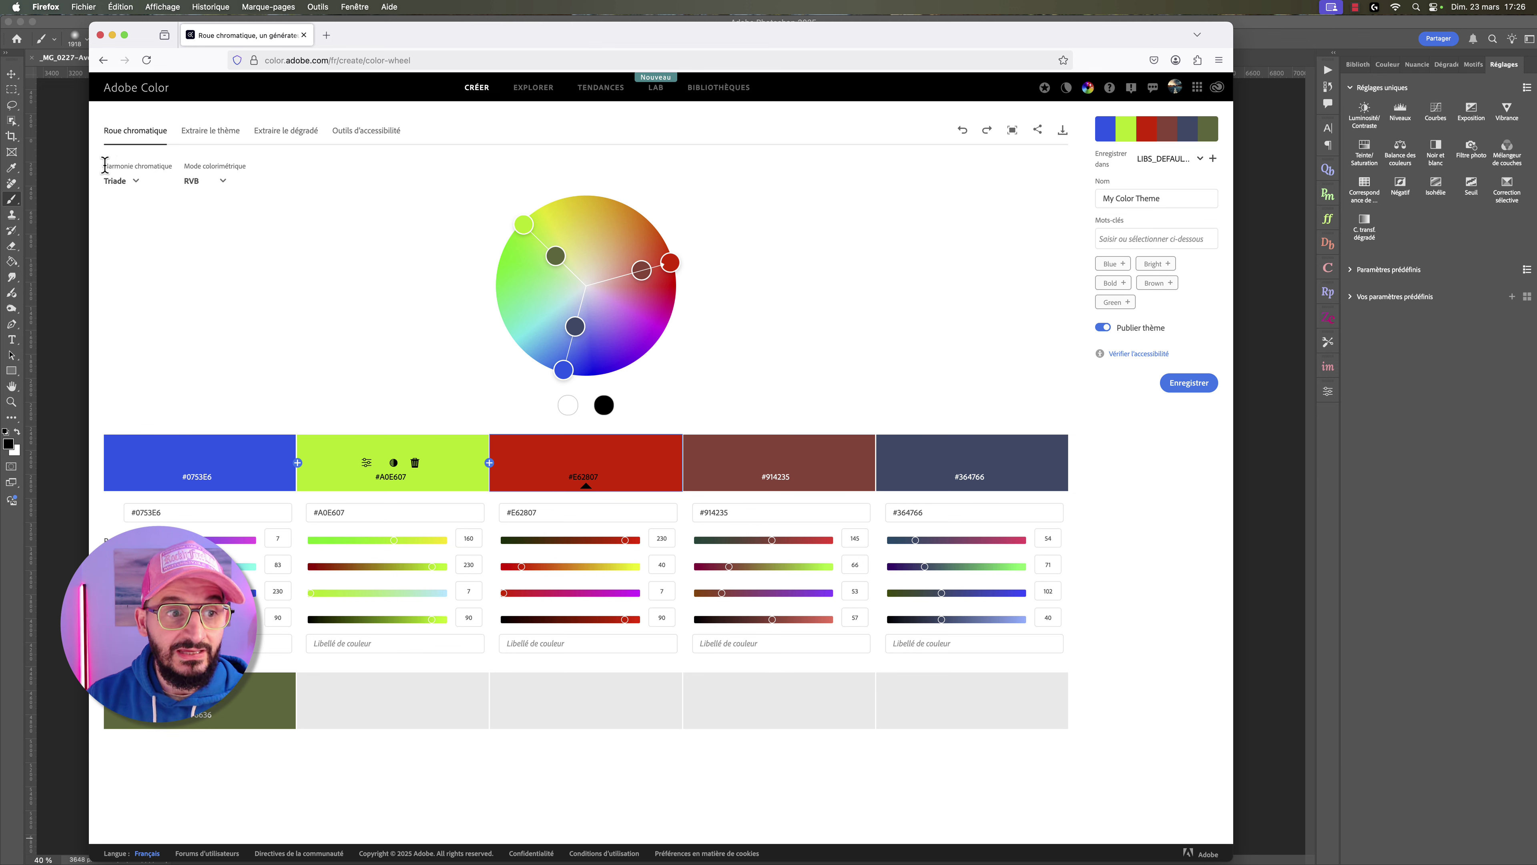
click(138, 182)
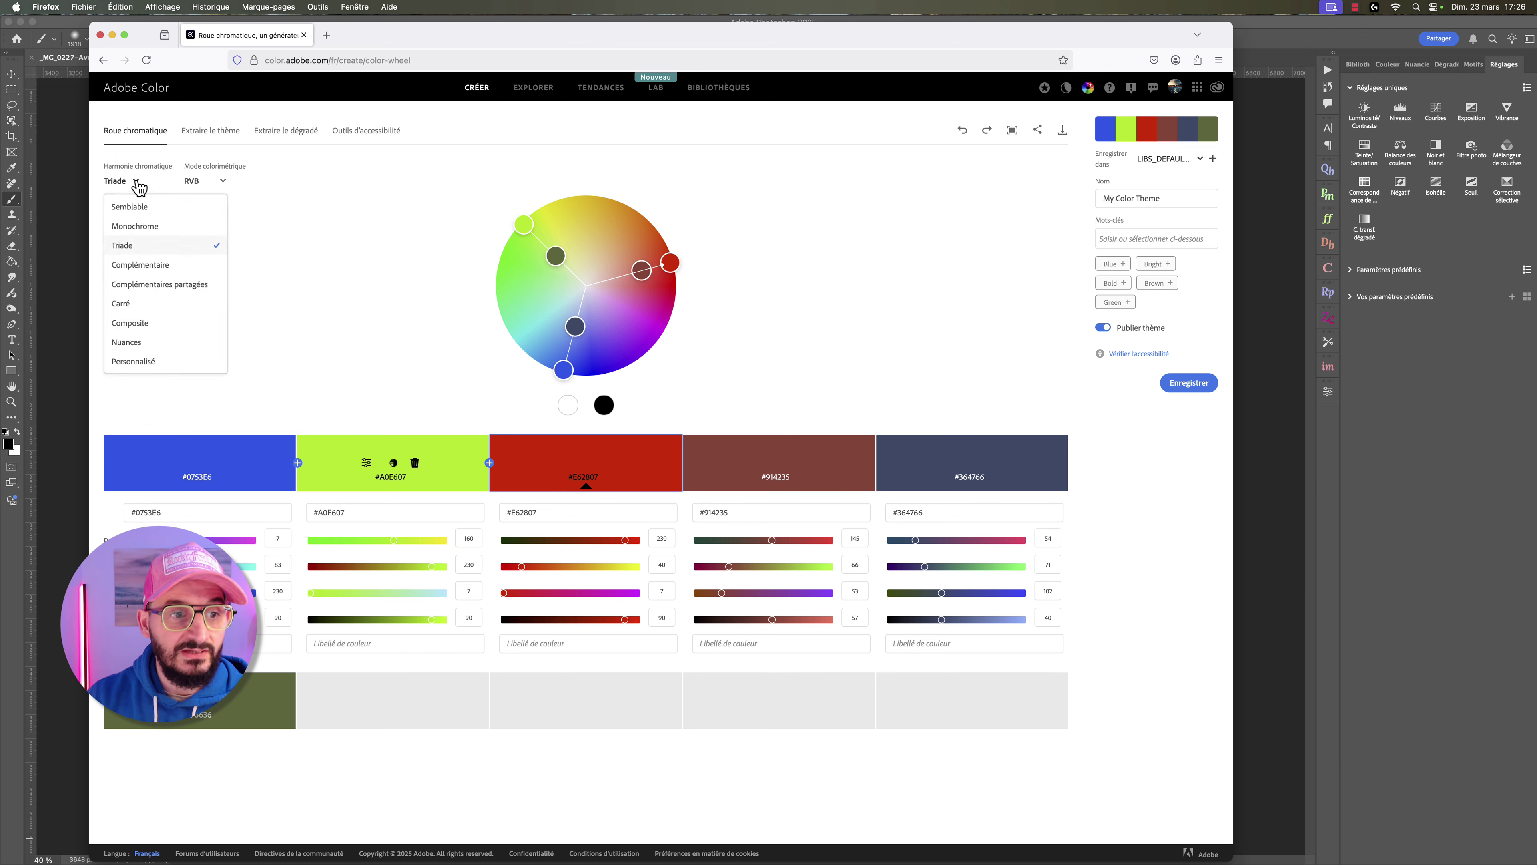
click(145, 272)
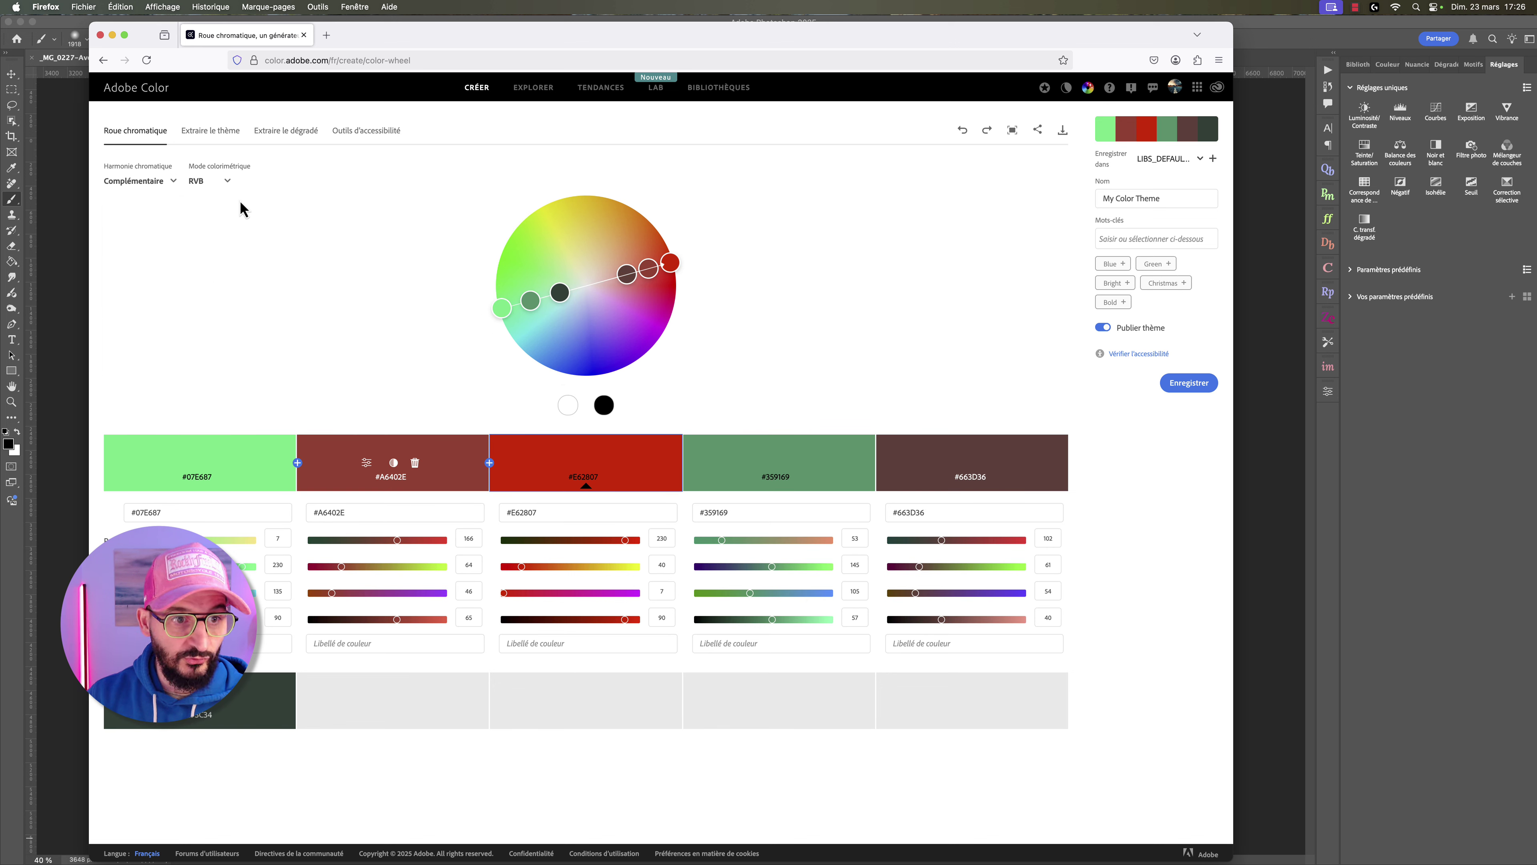
click(177, 188)
click(146, 248)
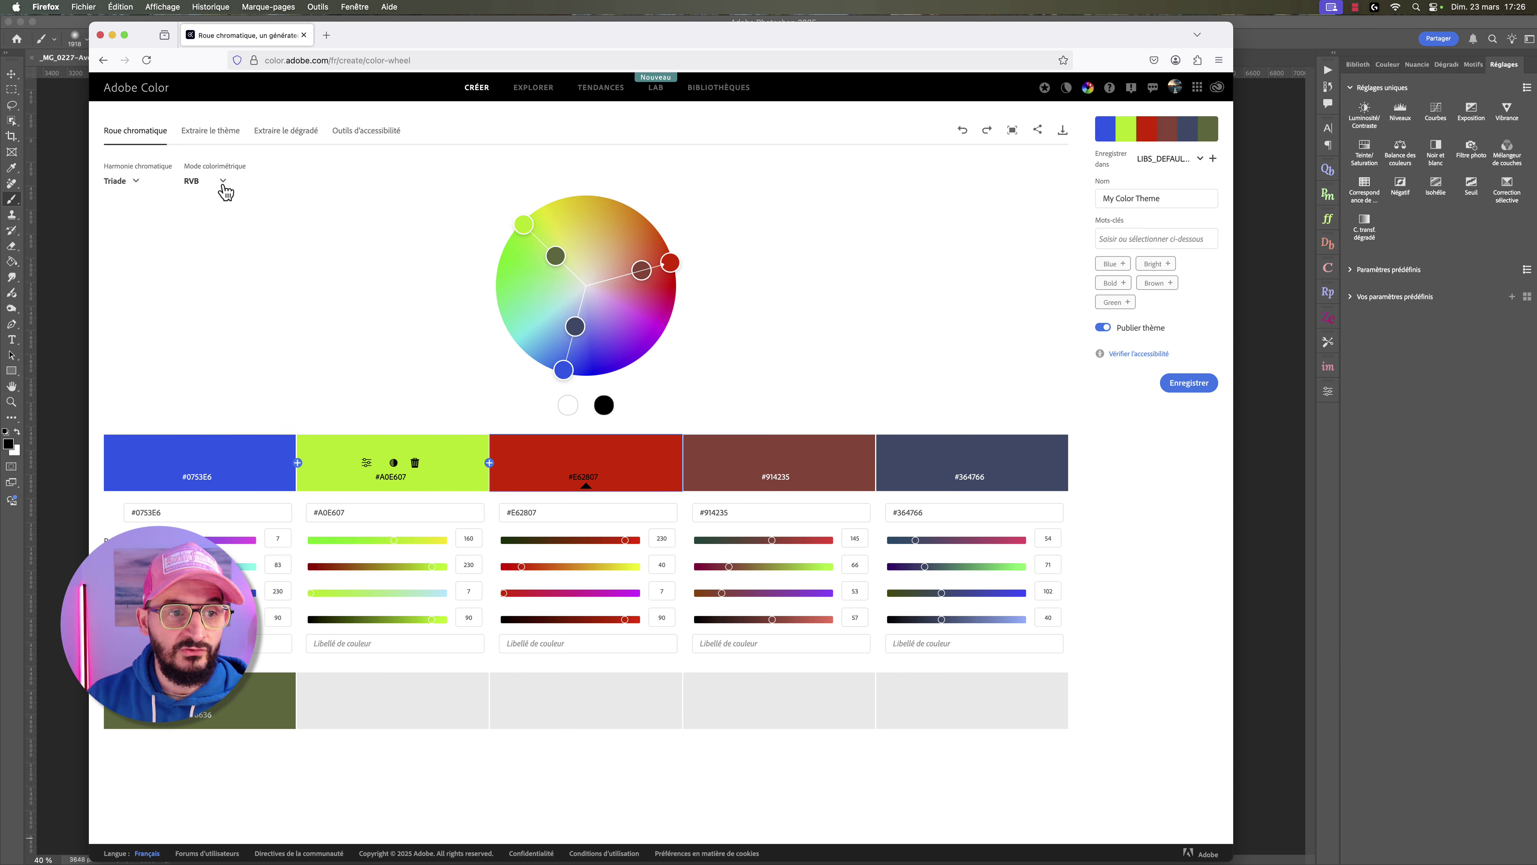
Compare the Nuances harmony with the Complémentaire and Triade harmonies on the colour wheel.
click(137, 189)
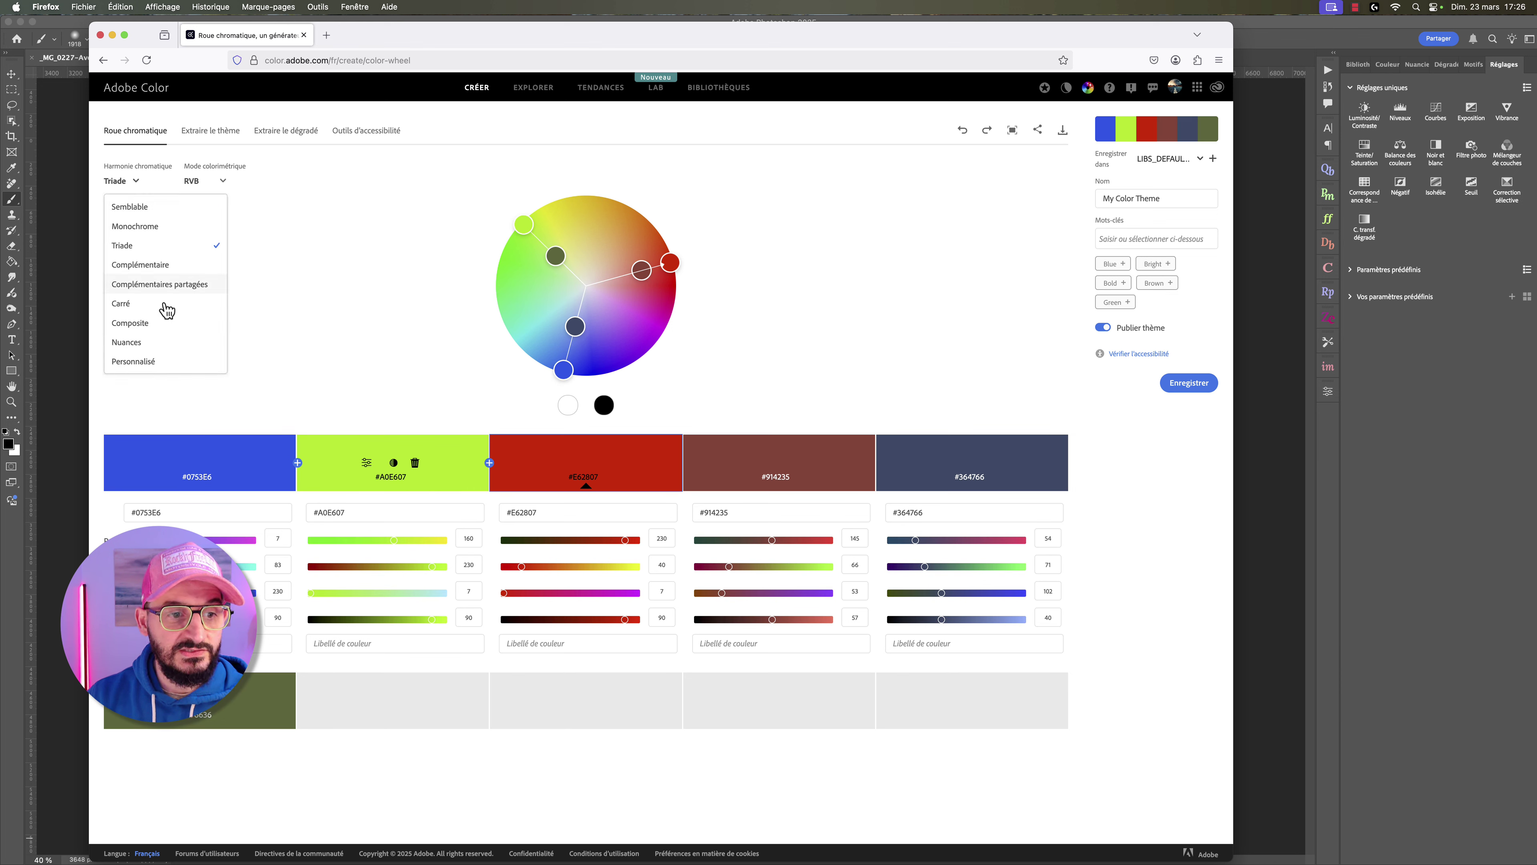
click(127, 342)
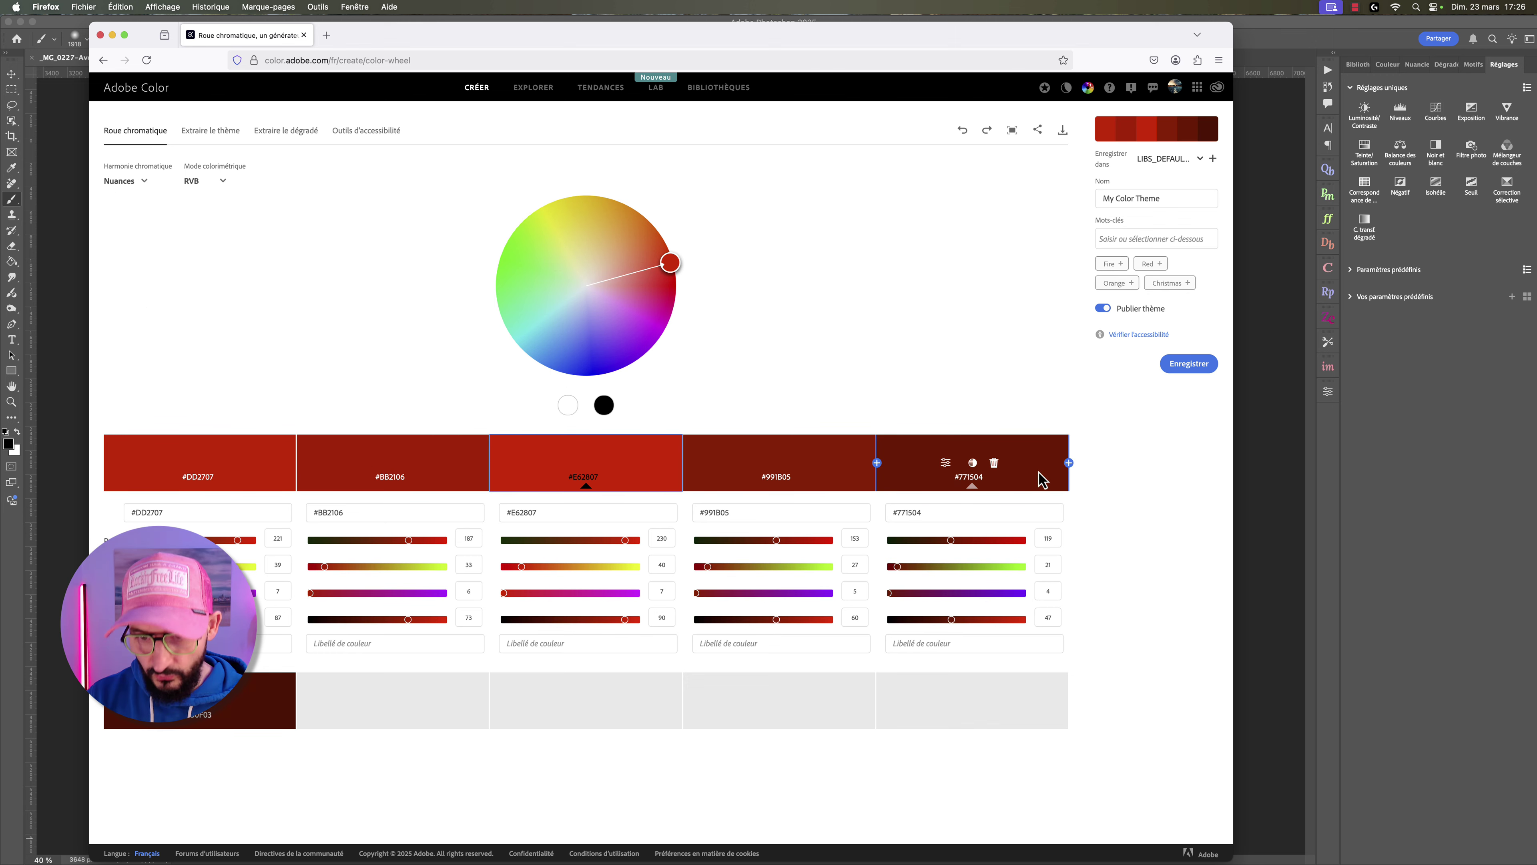
click(145, 183)
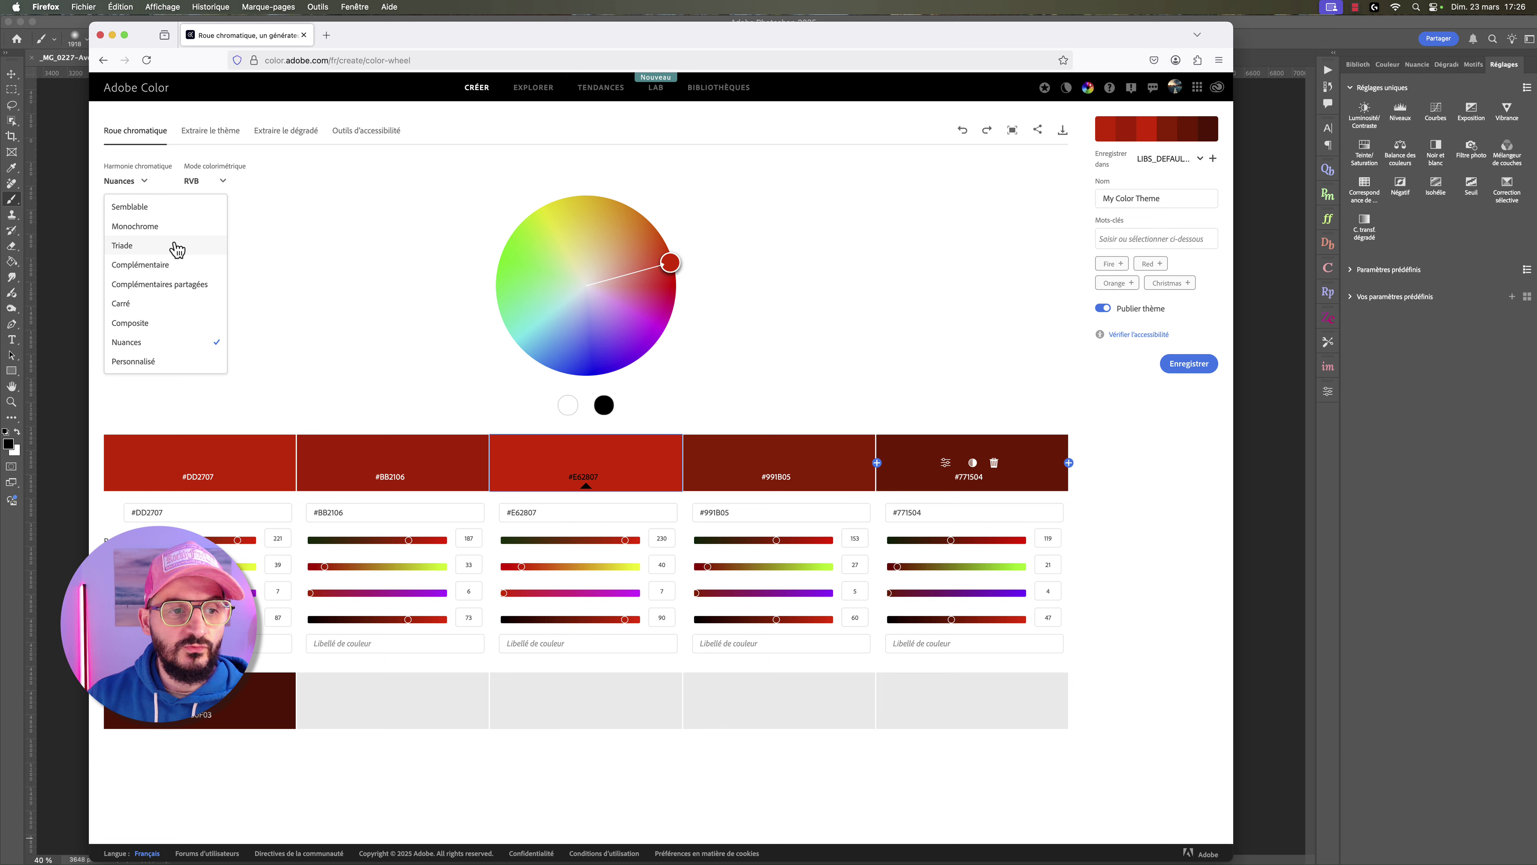
click(155, 267)
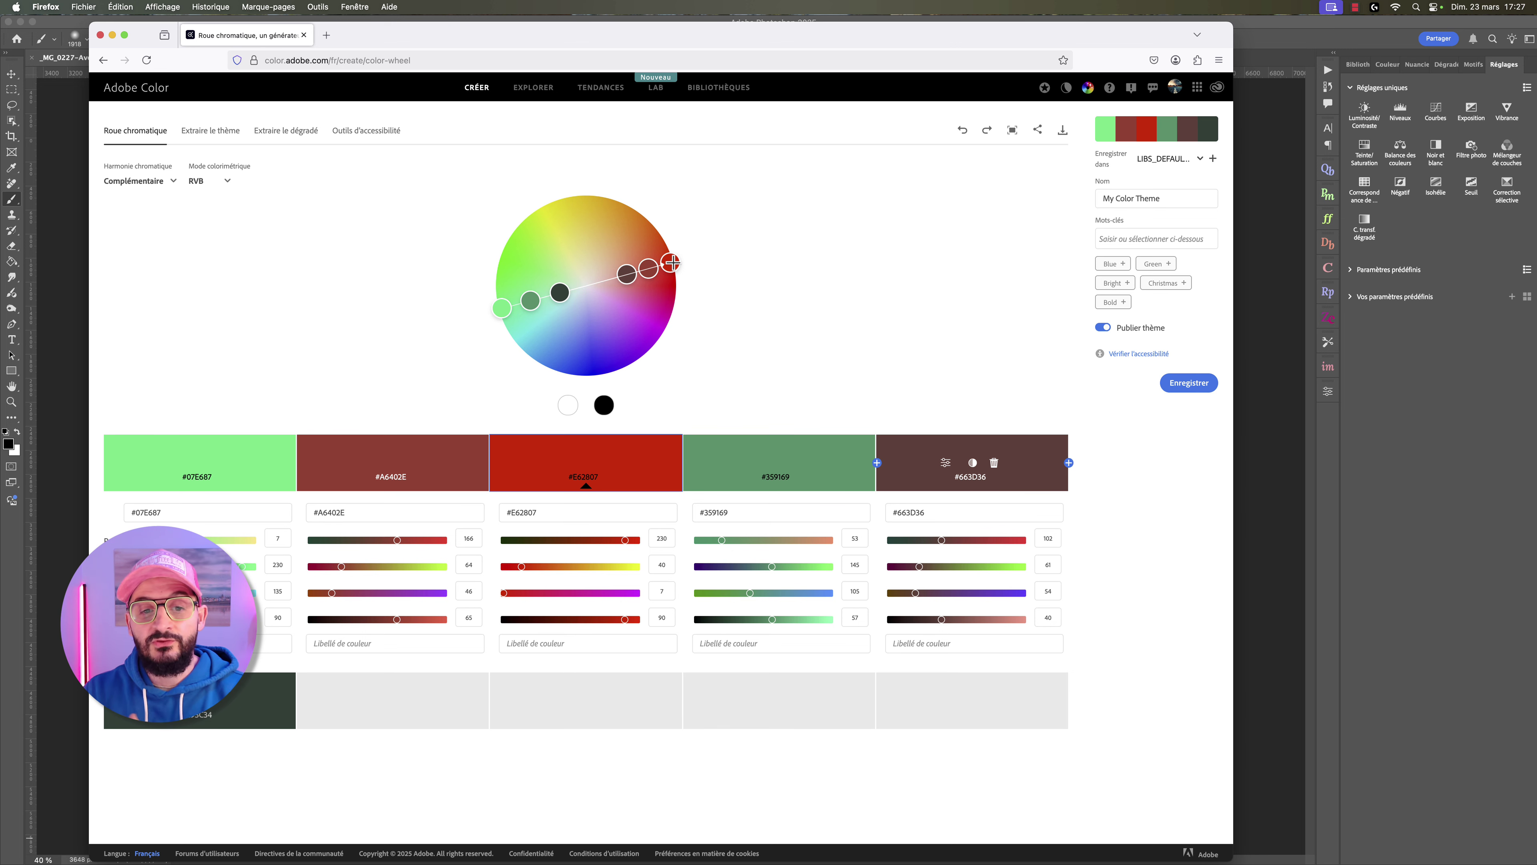
click(174, 182)
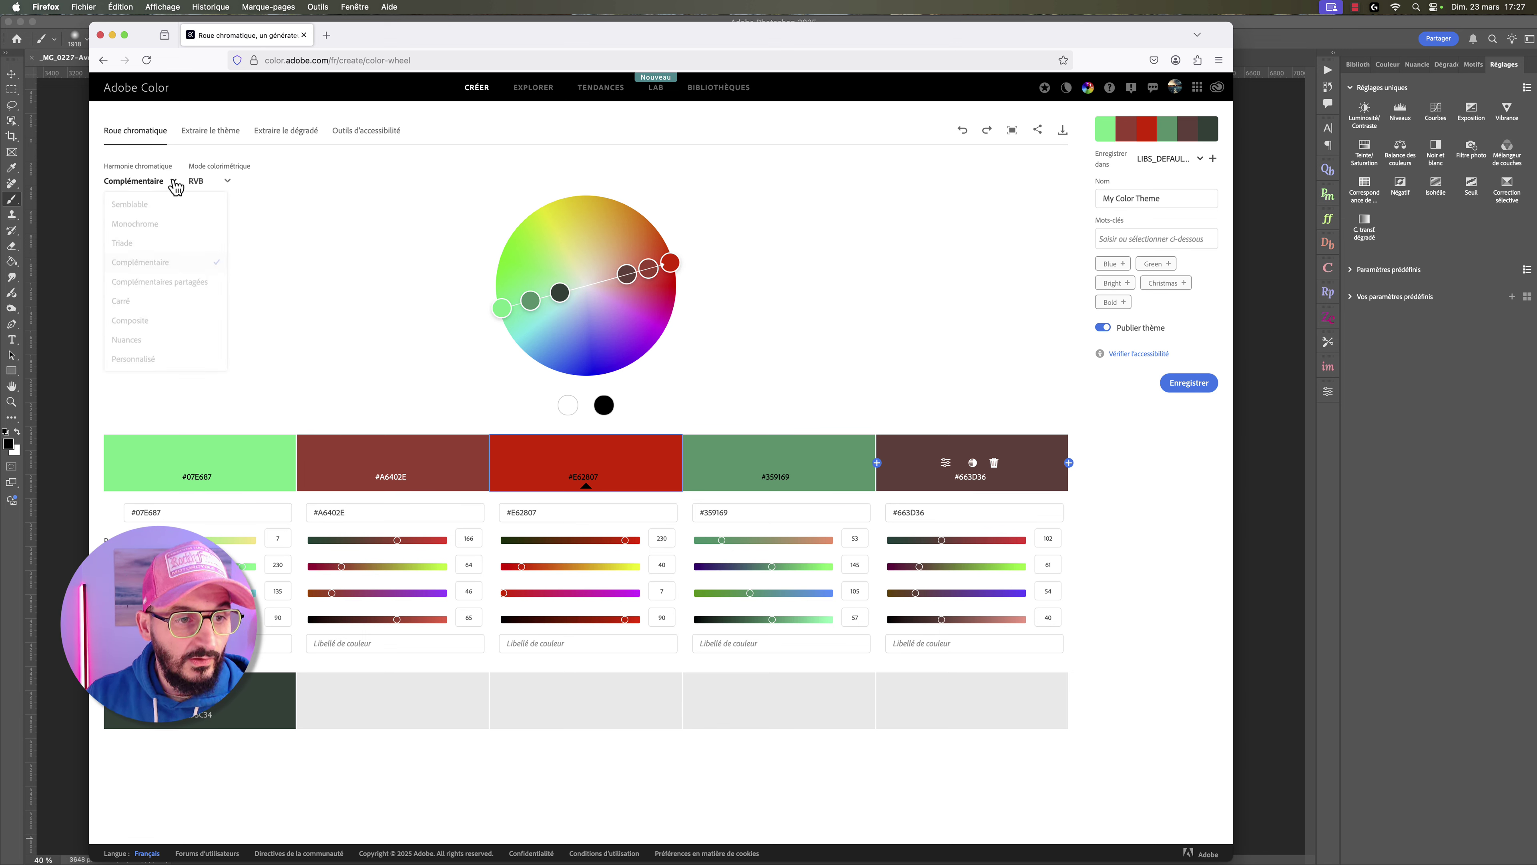
click(150, 244)
Return to Photoshop and add a solid colour fill layer above Groupe 1 in bright blue with a hue of about 203°.
click(1258, 295)
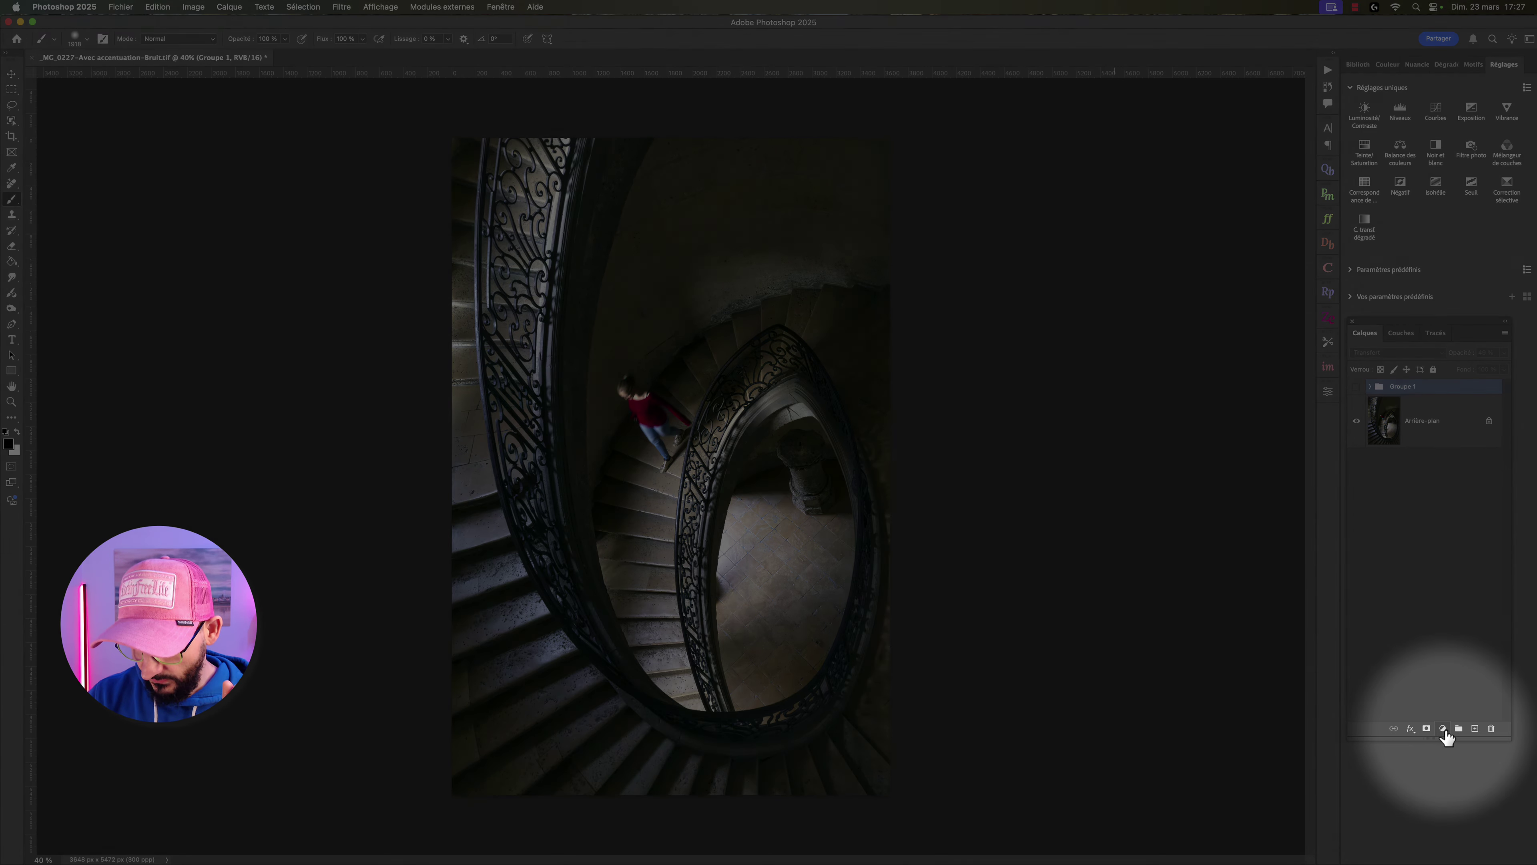
click(1443, 728)
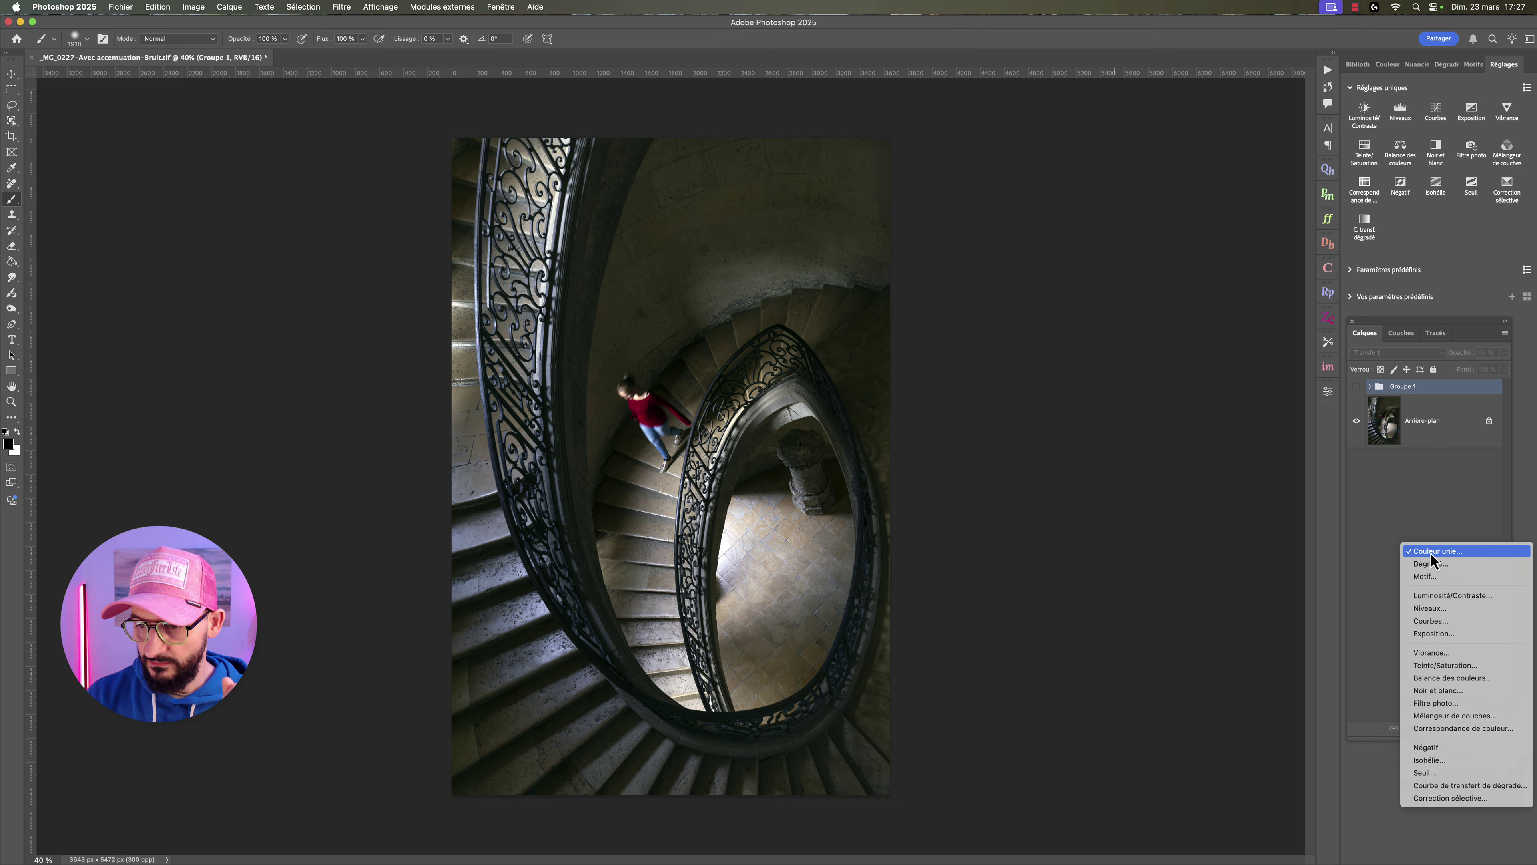
click(1430, 553)
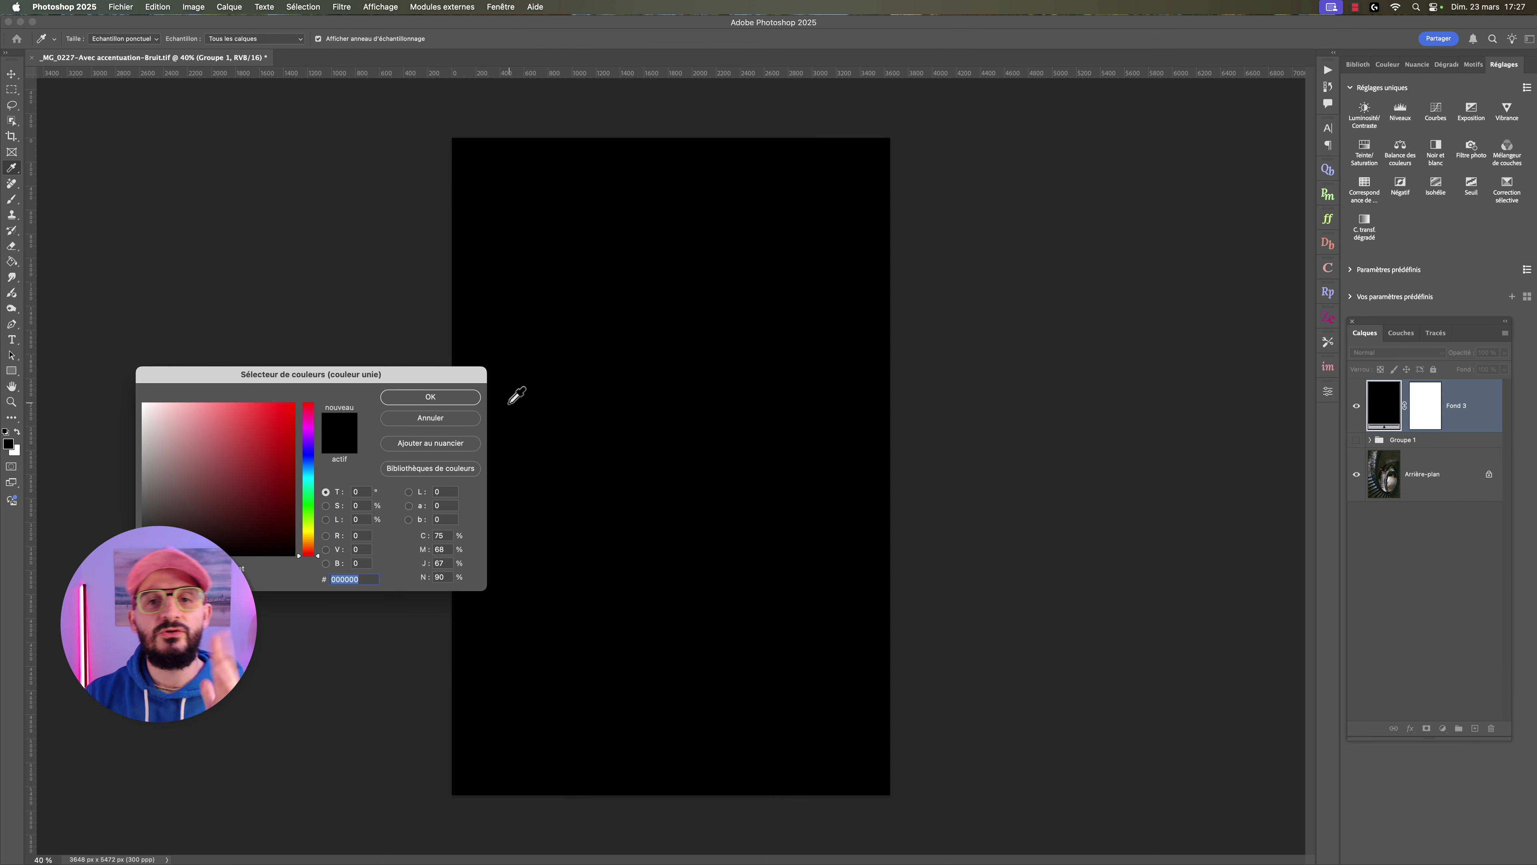
click(309, 470)
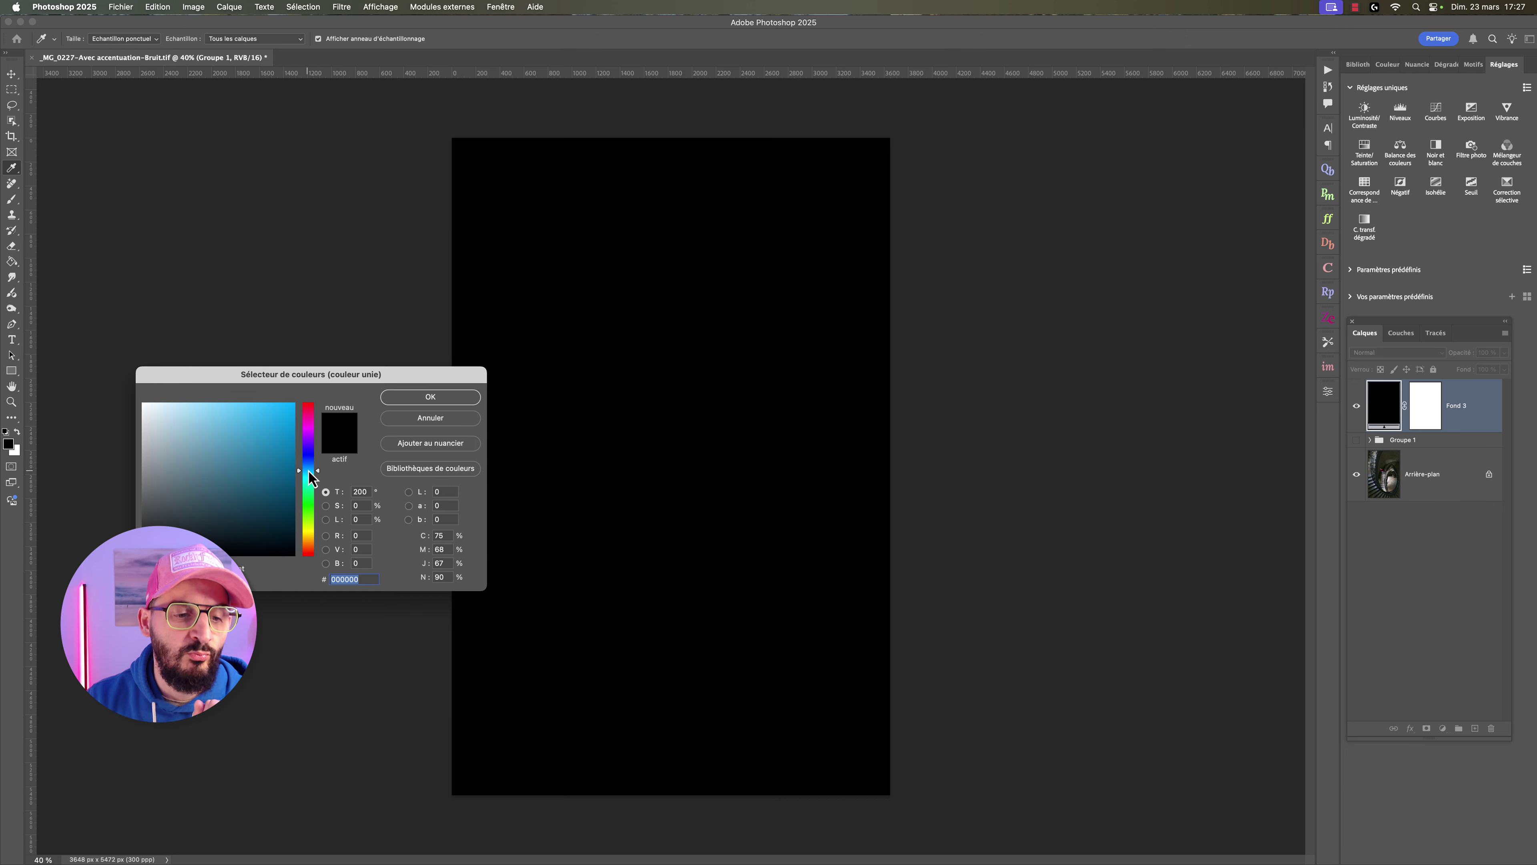
drag(300, 470, 257, 478)
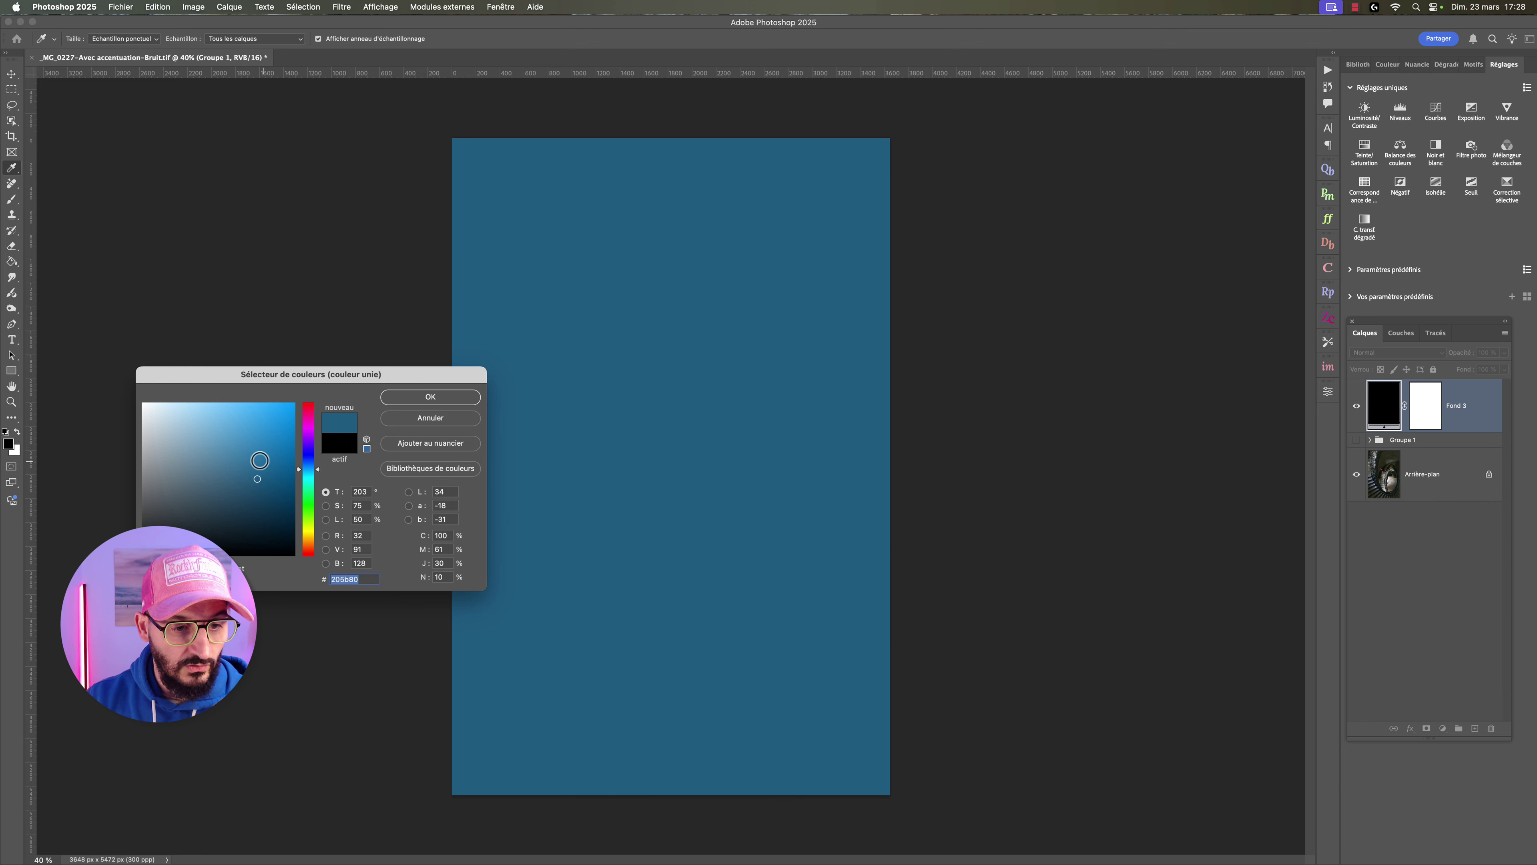
click(258, 462)
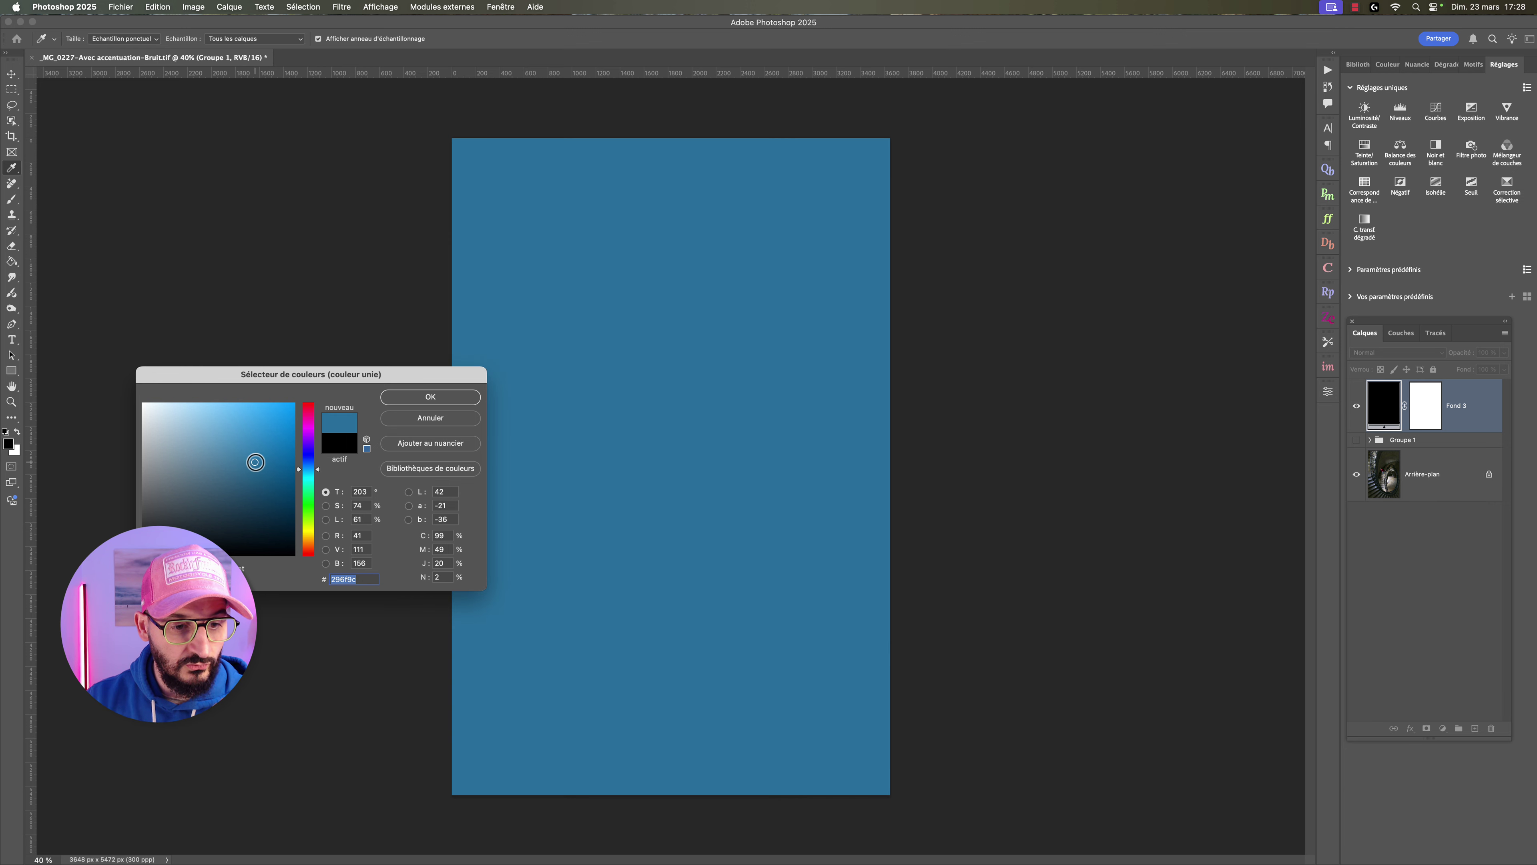
click(420, 400)
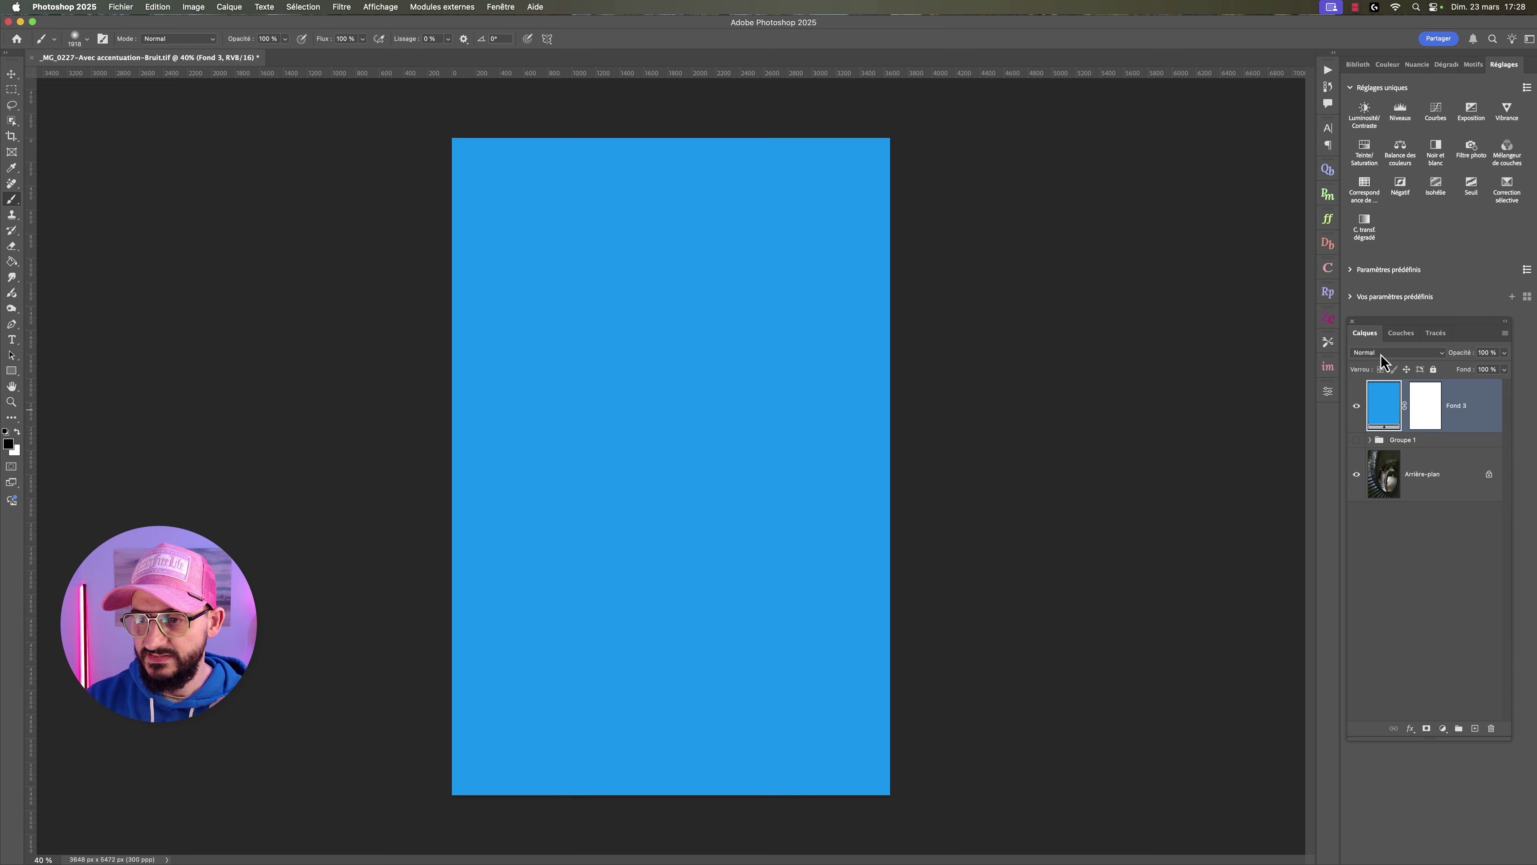
Set the blue fill layer's blend mode to Incrustation.
click(1381, 354)
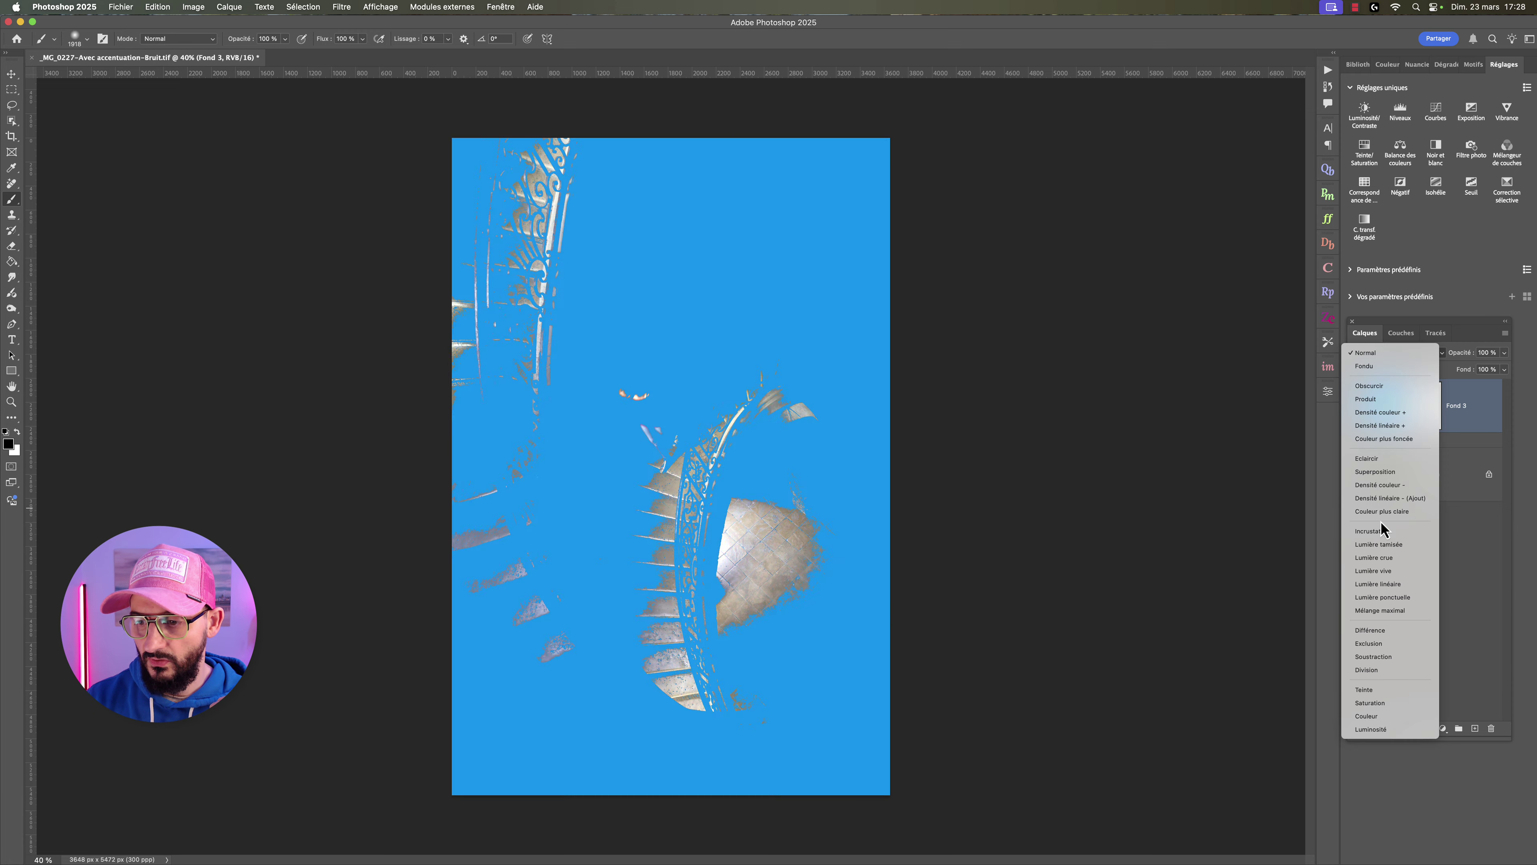
click(1381, 533)
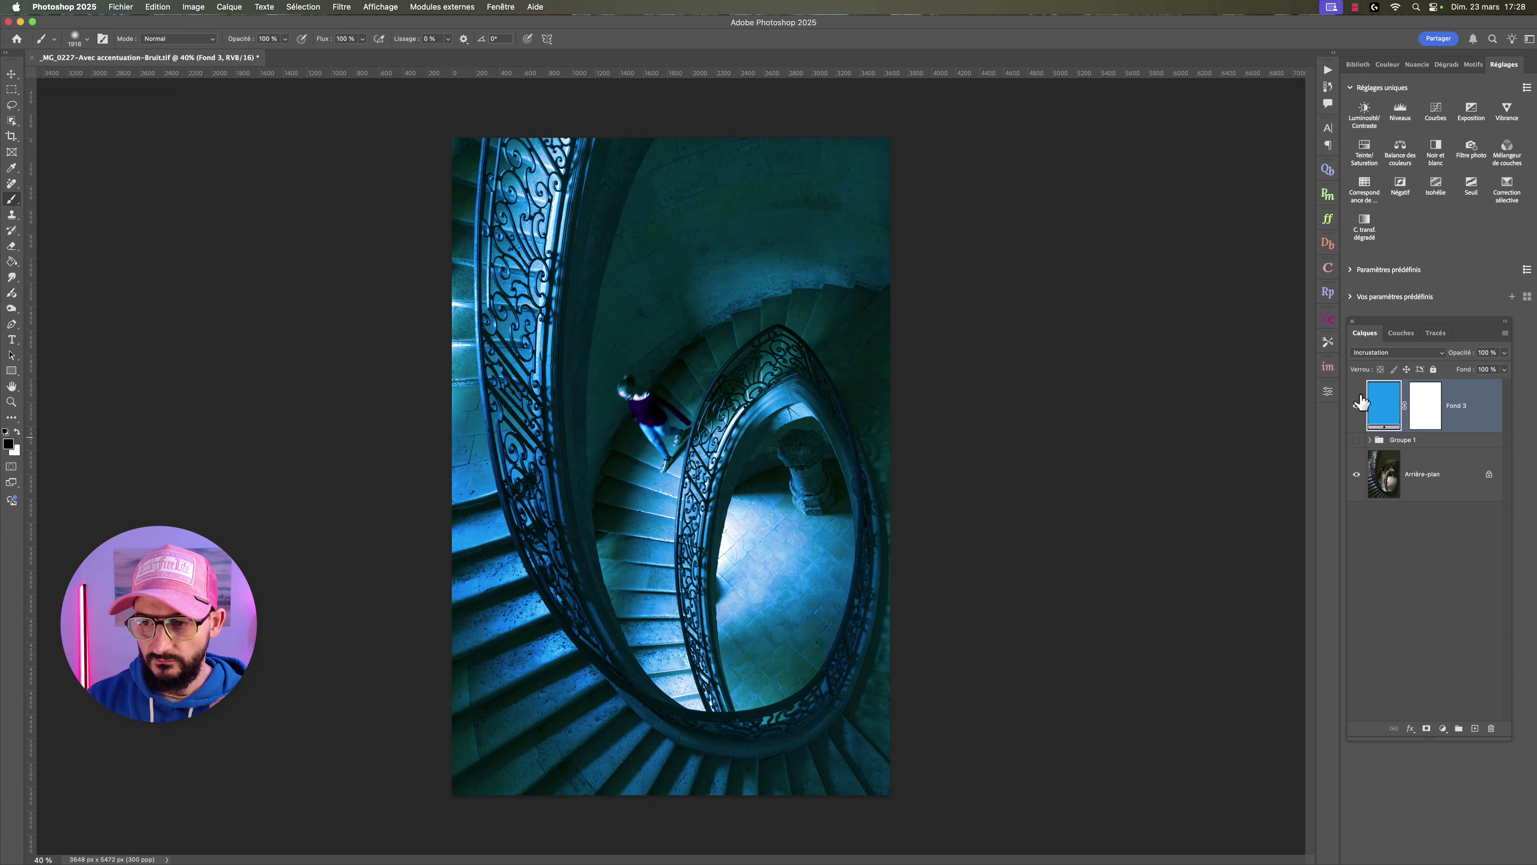
click(1397, 356)
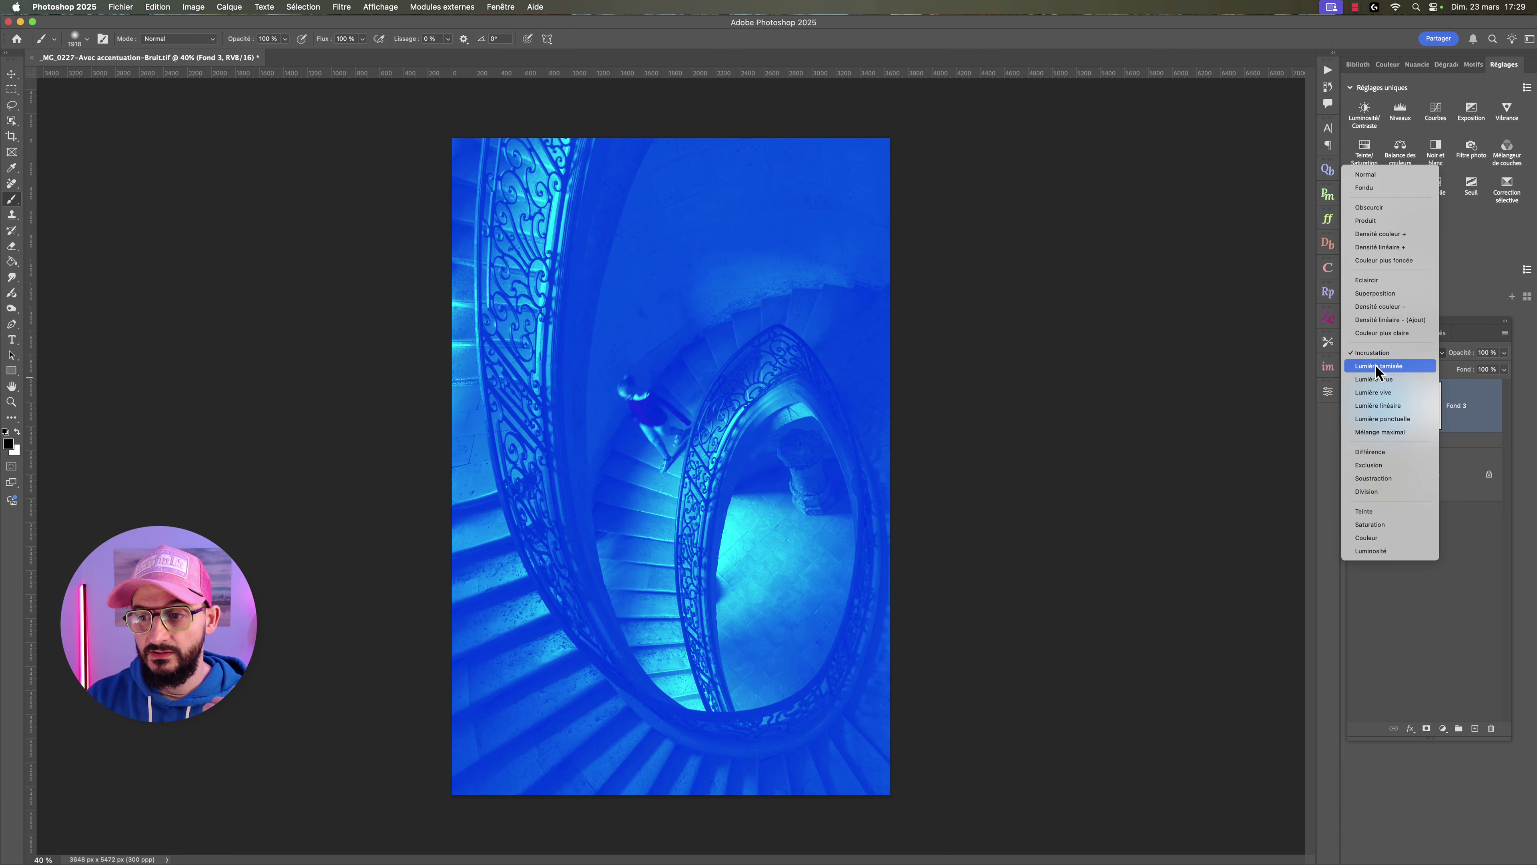
click(1376, 353)
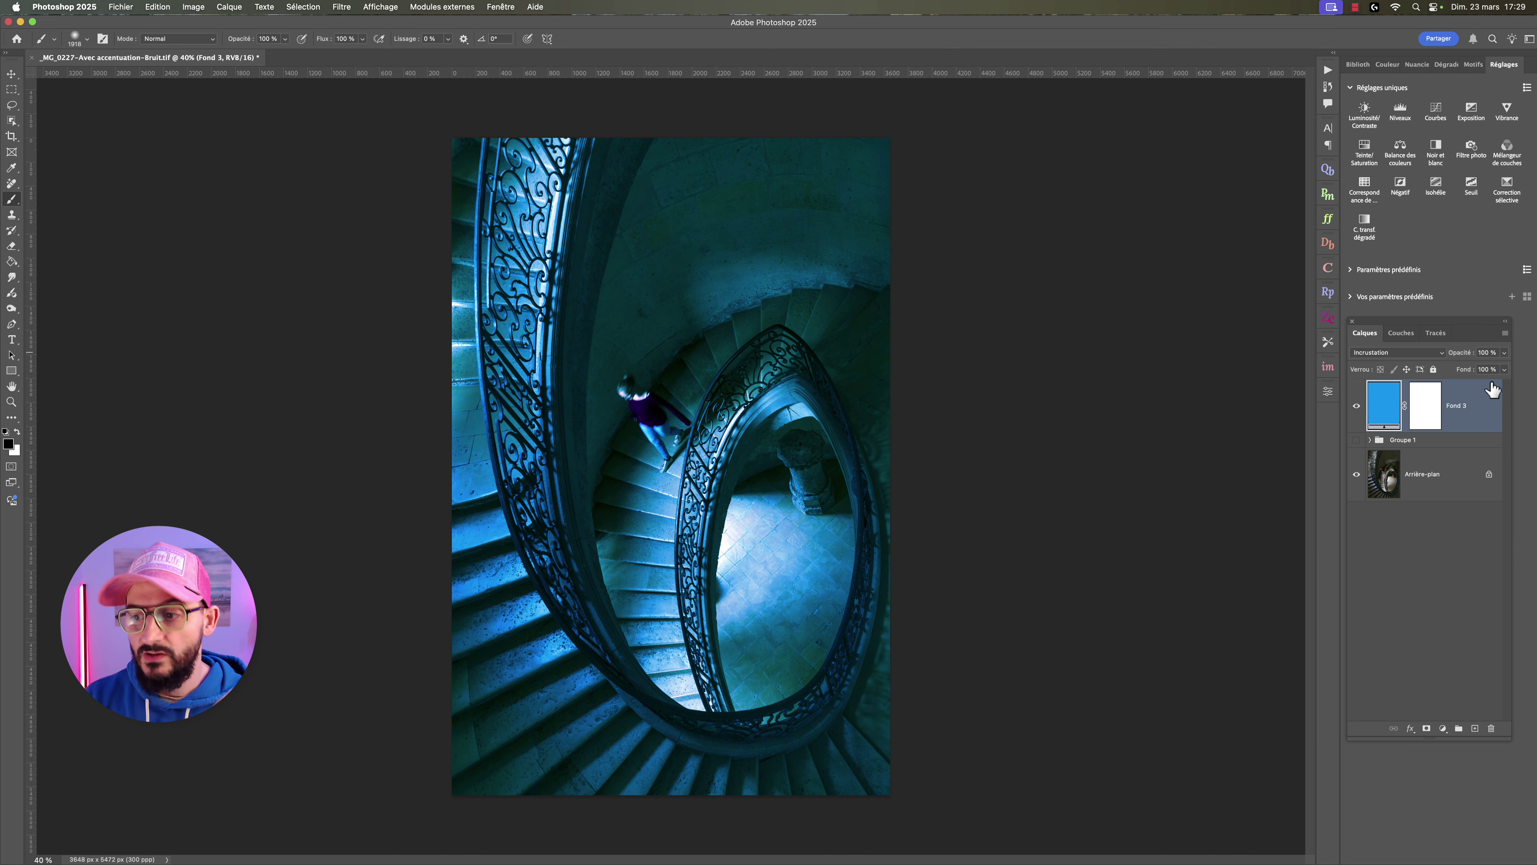
In the blue fill layer's blending options, split the underlying layer's shadow slider to 0 / 255 and apply it.
double_click(1484, 405)
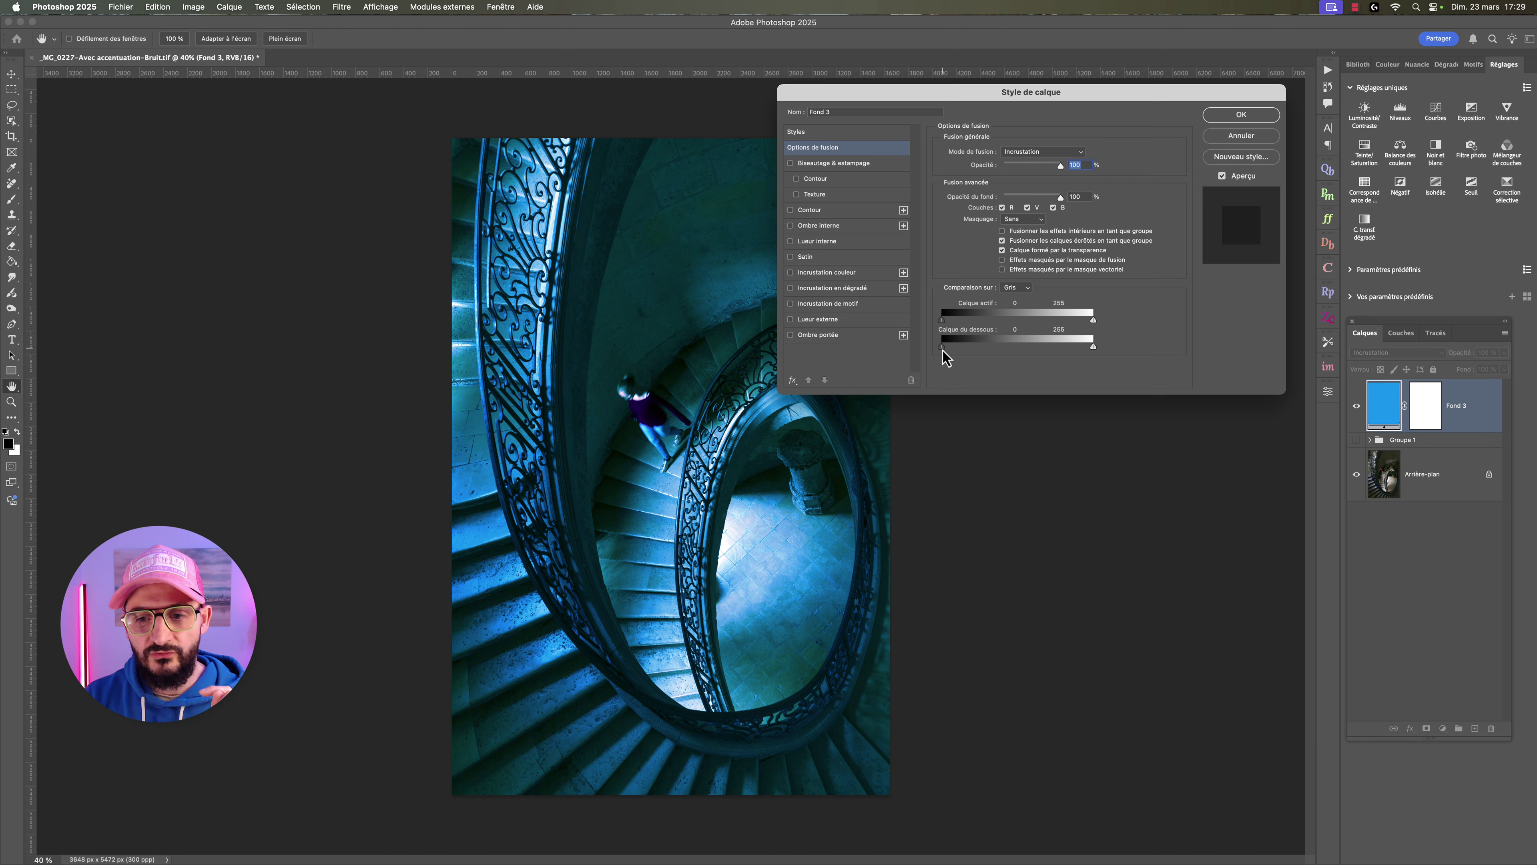
key(alt)
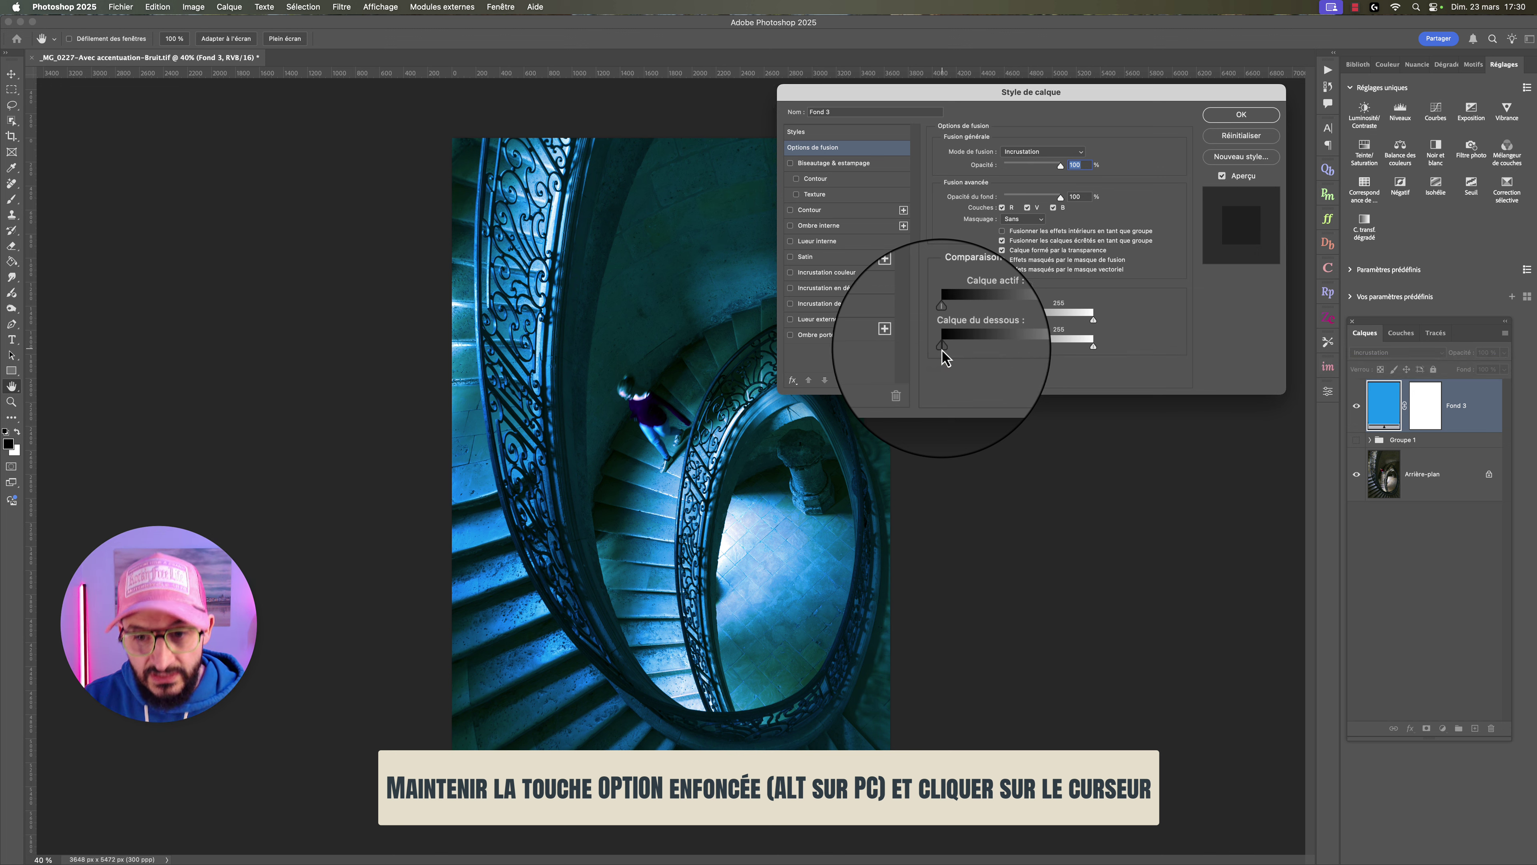
drag(942, 352, 946, 350)
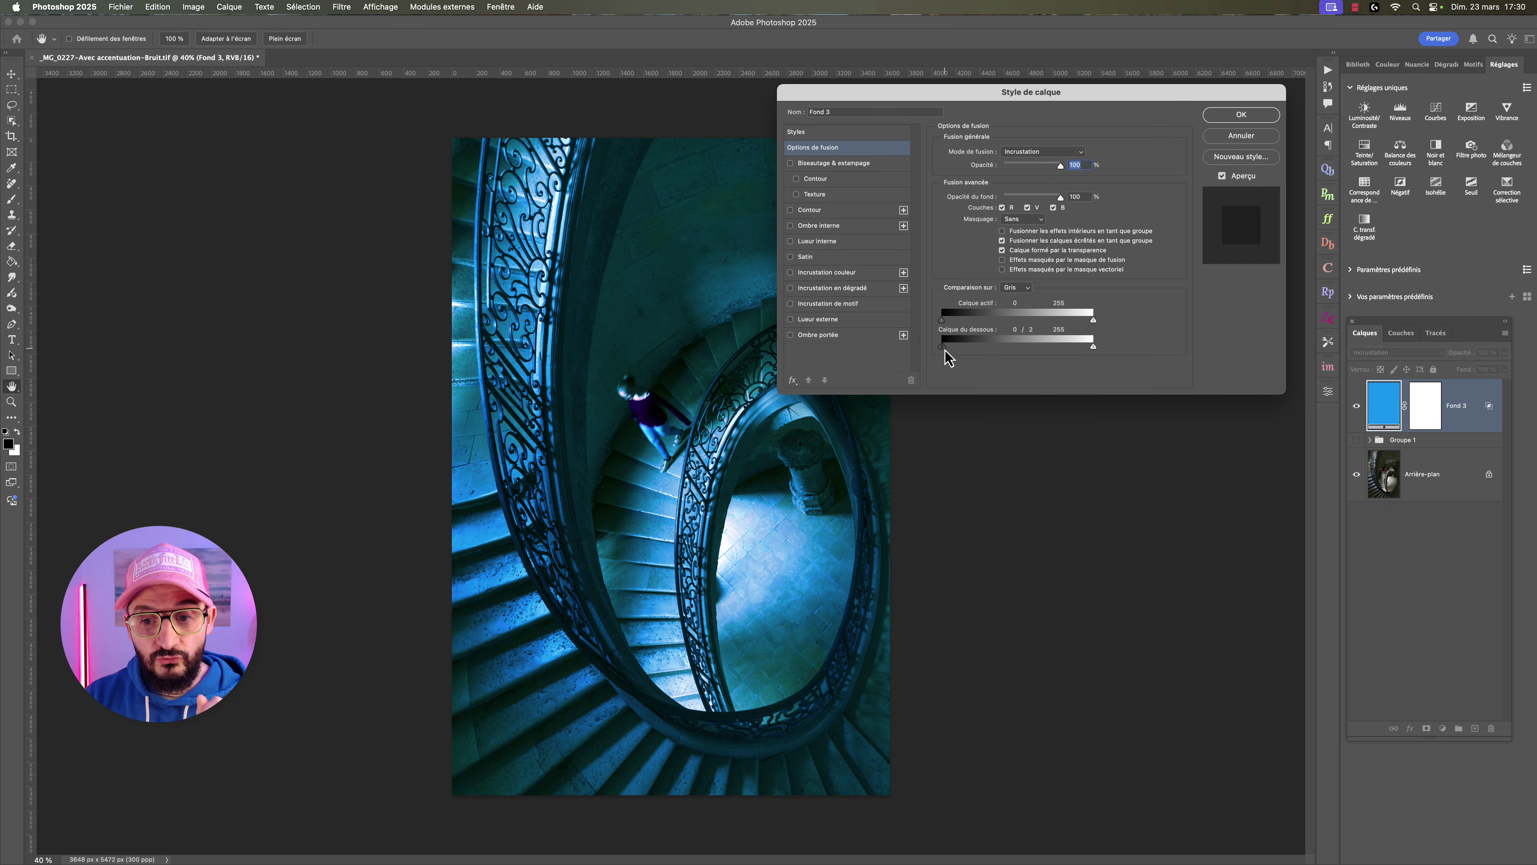
drag(964, 346, 1129, 357)
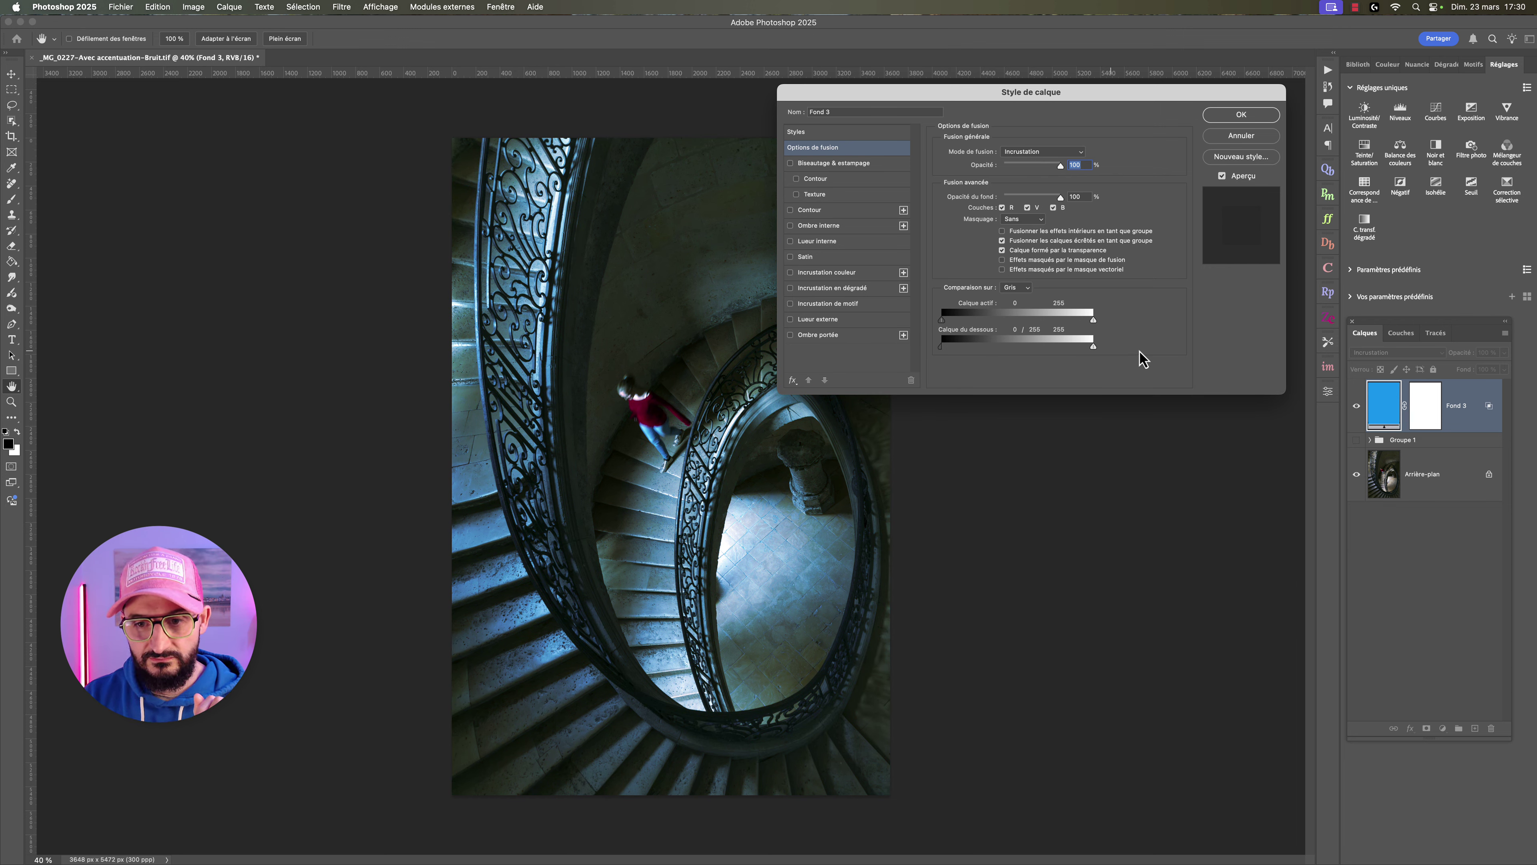
click(1240, 115)
Toggle the blue fill layer's visibility to compare the image before and after the tint, leaving the layer visible.
click(1357, 405)
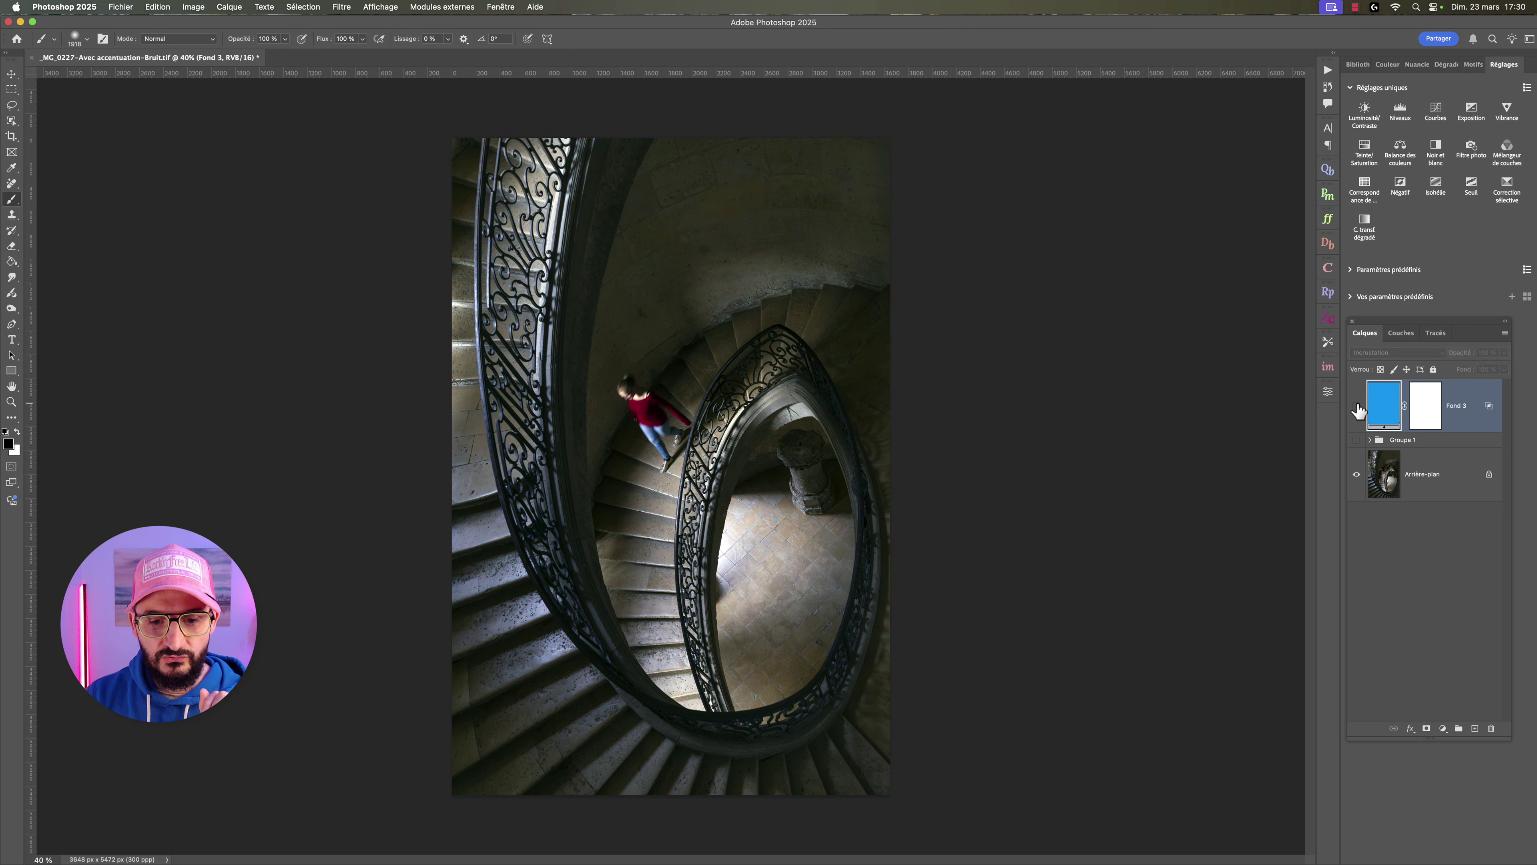
click(1357, 405)
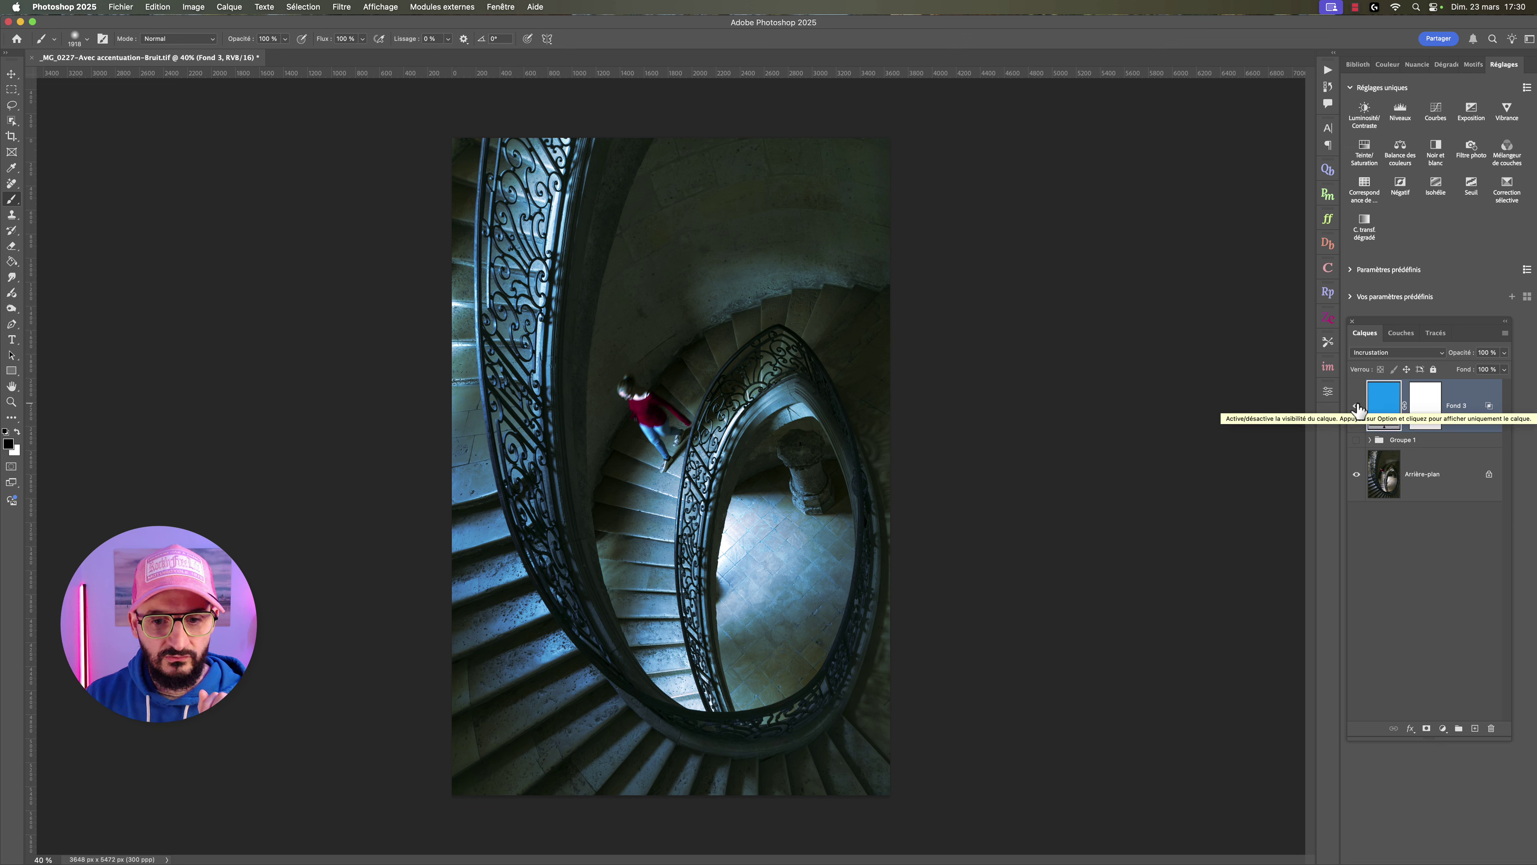
click(1356, 405)
click(1356, 405)
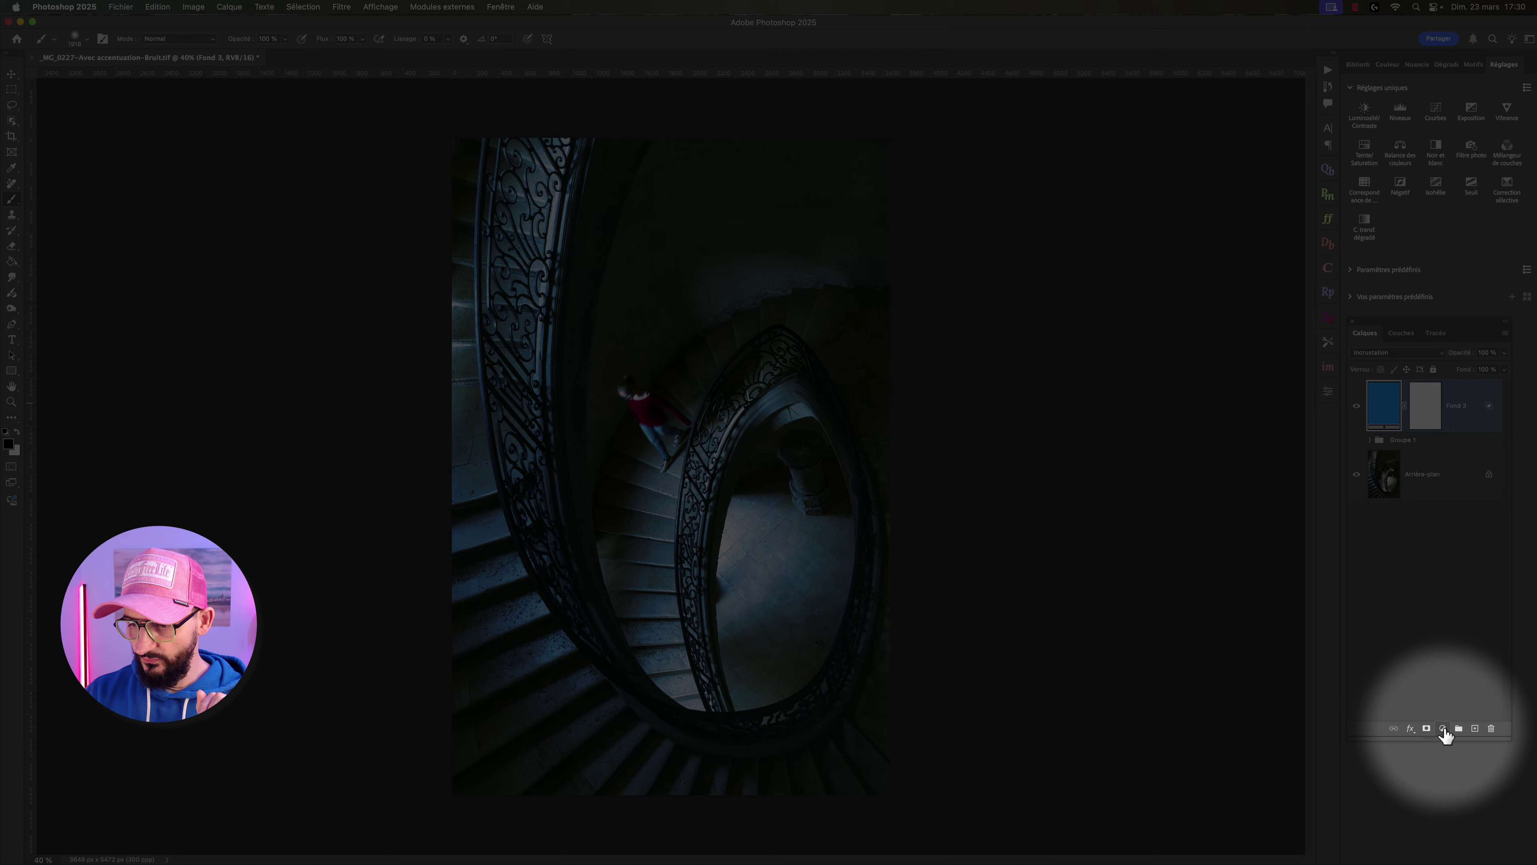
Add a second solid colour fill layer above the blue one in dark green #164507.
click(1442, 729)
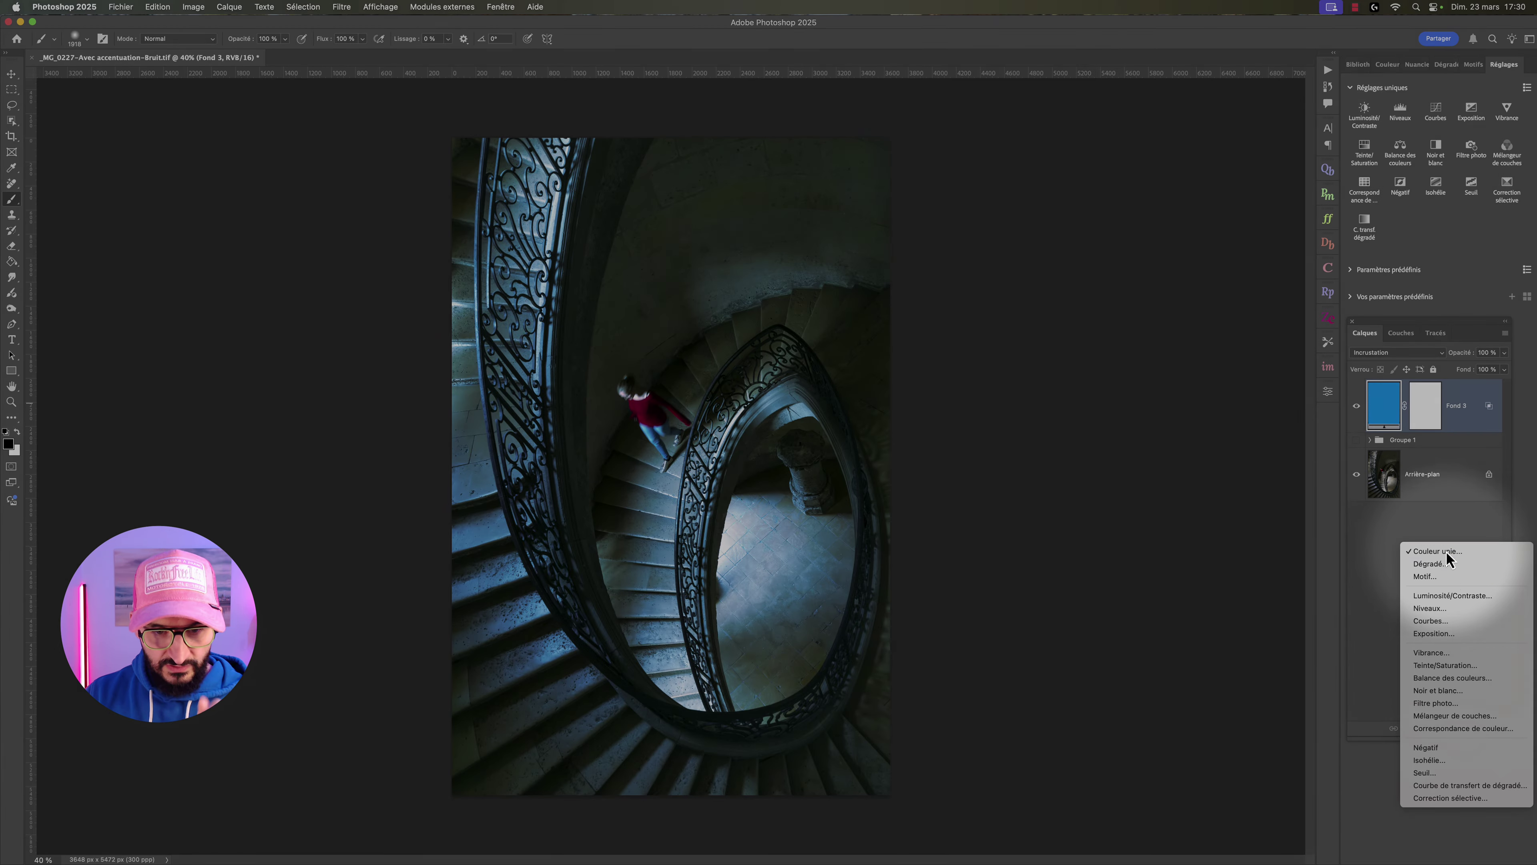
click(1446, 551)
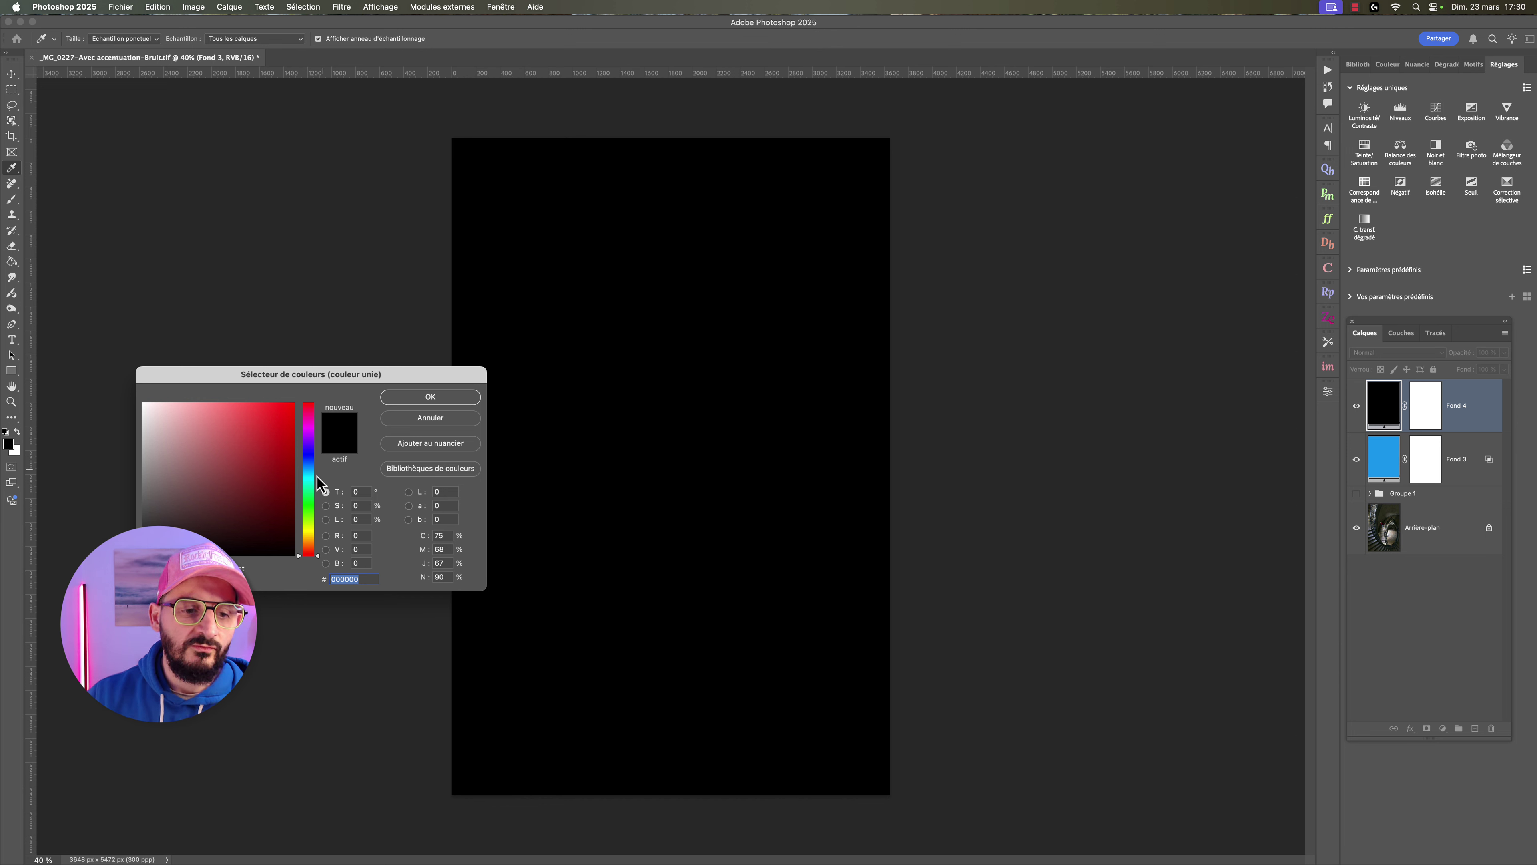
click(306, 514)
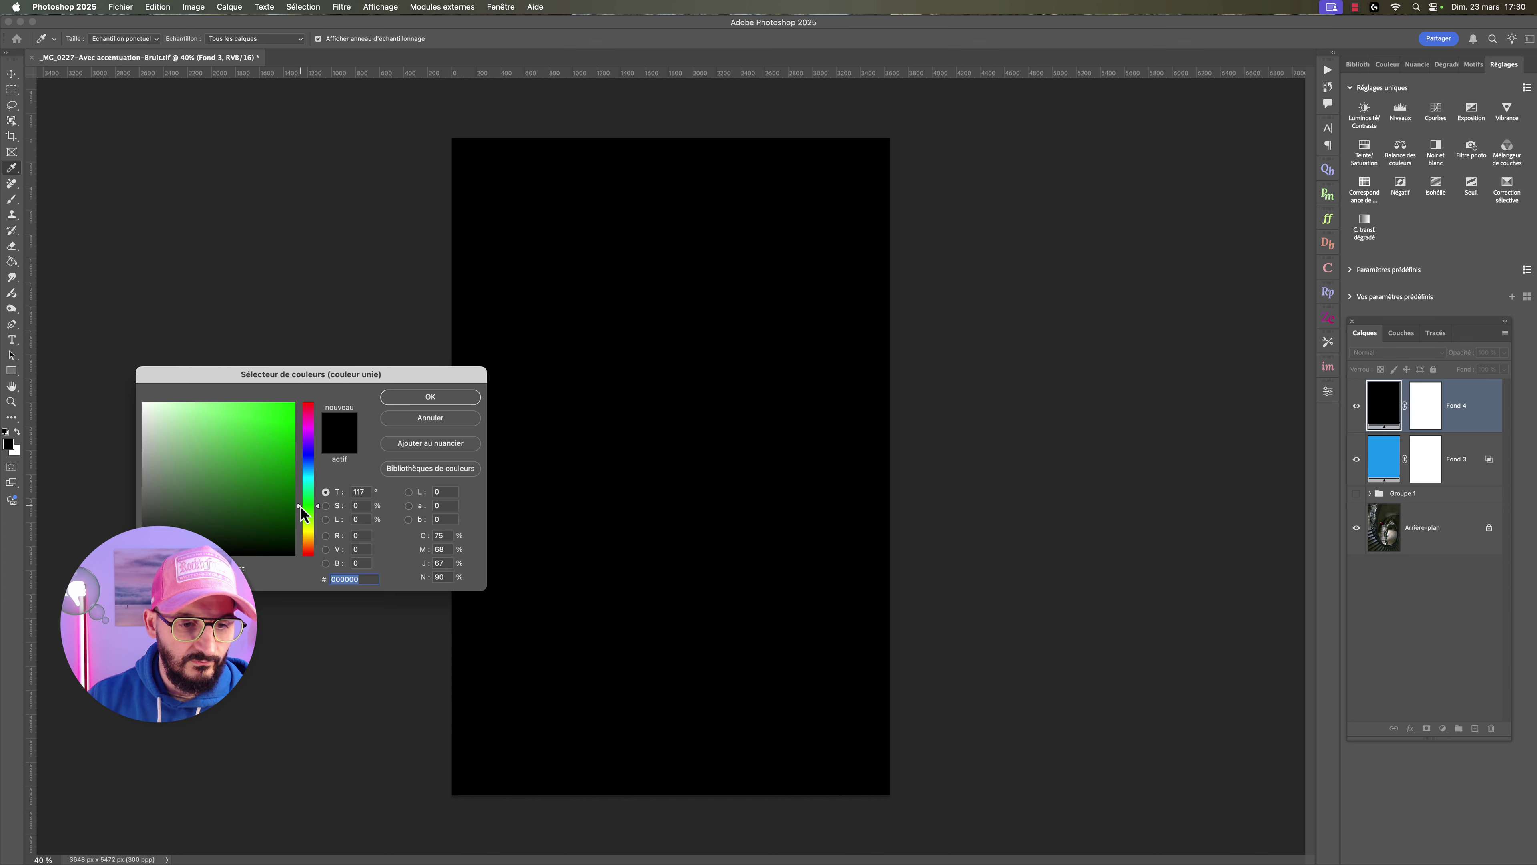
click(271, 502)
drag(270, 502, 279, 514)
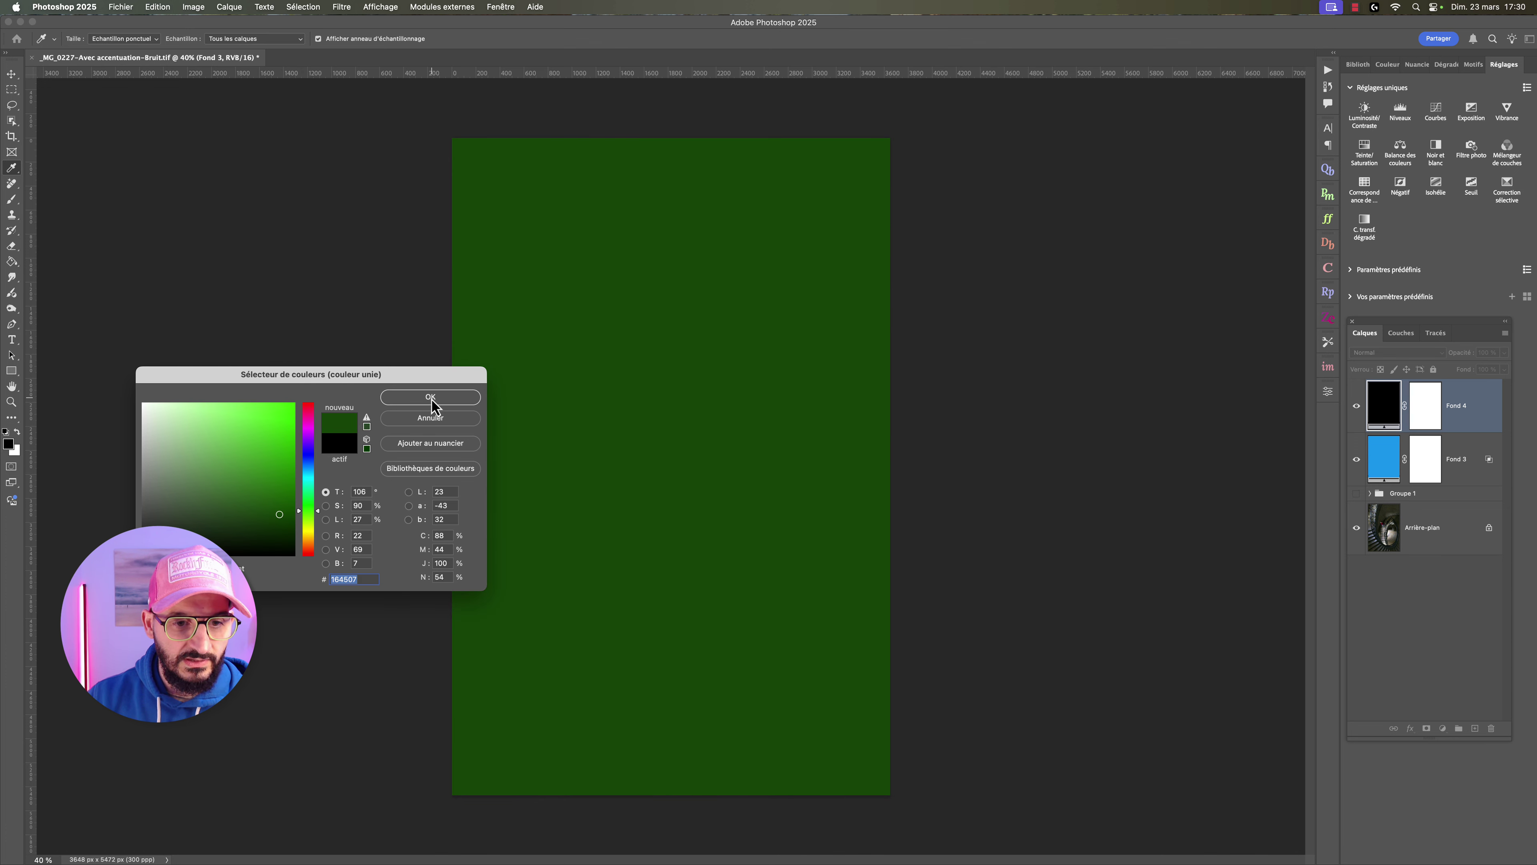
click(431, 399)
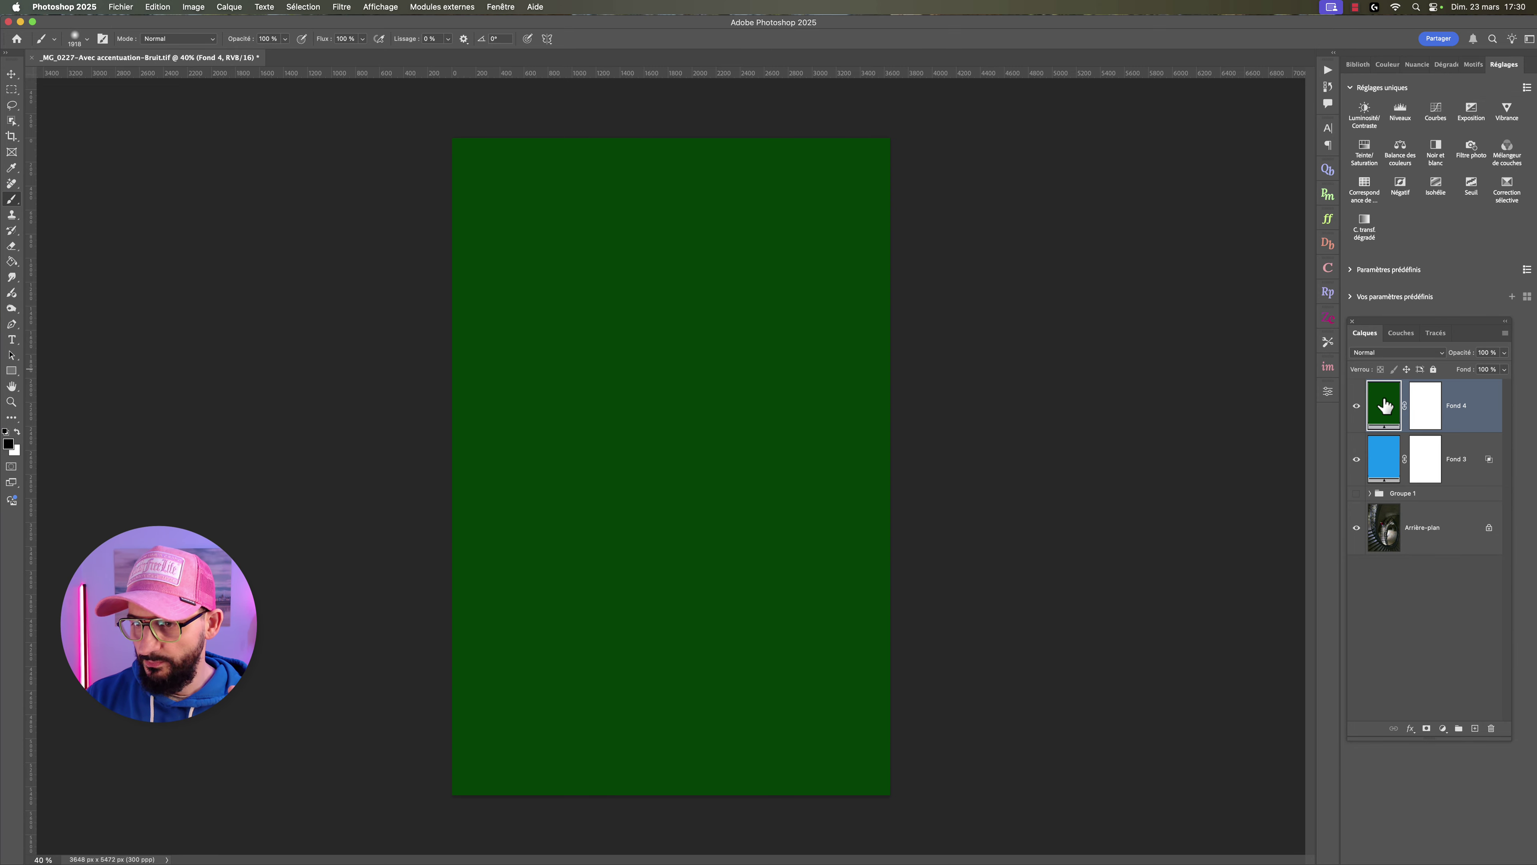
Set the green fill layer's blend mode to Lumière tamisée and split its underlying layer's highlight slider to 0 / 168.
click(1397, 353)
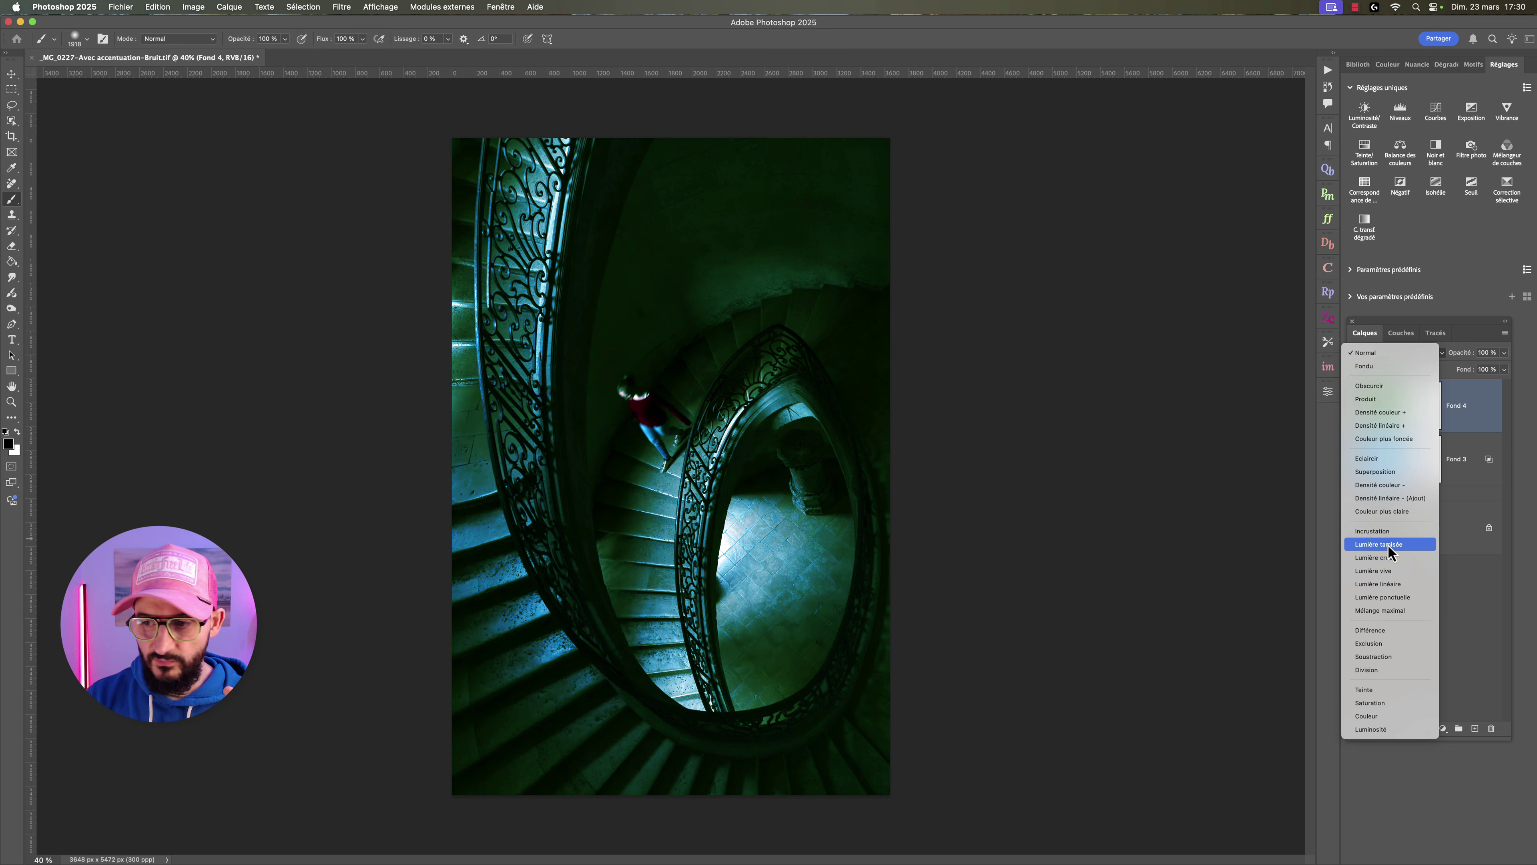
click(1387, 544)
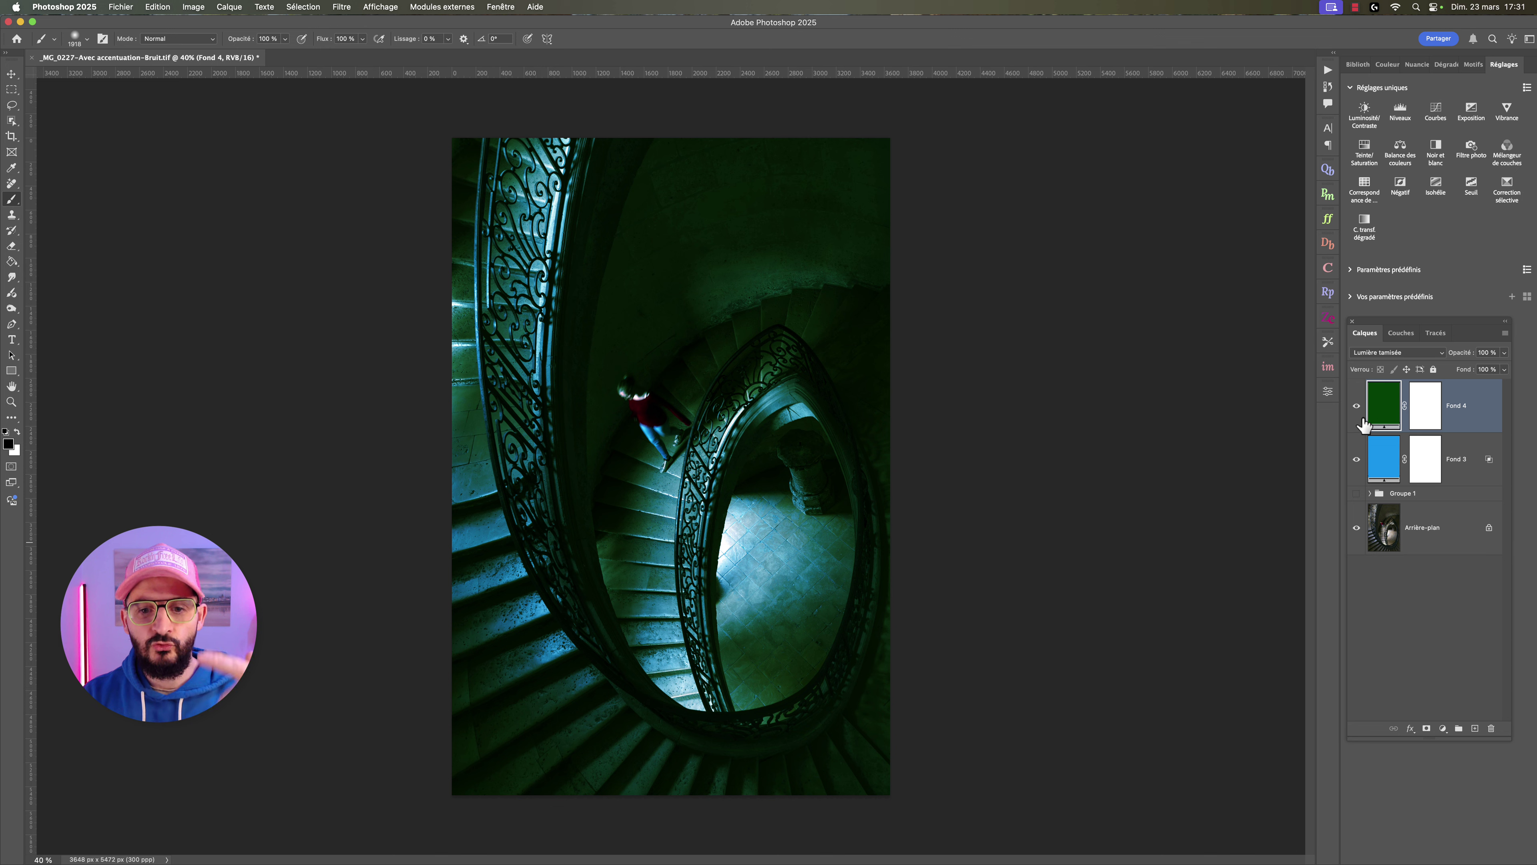
double_click(1486, 400)
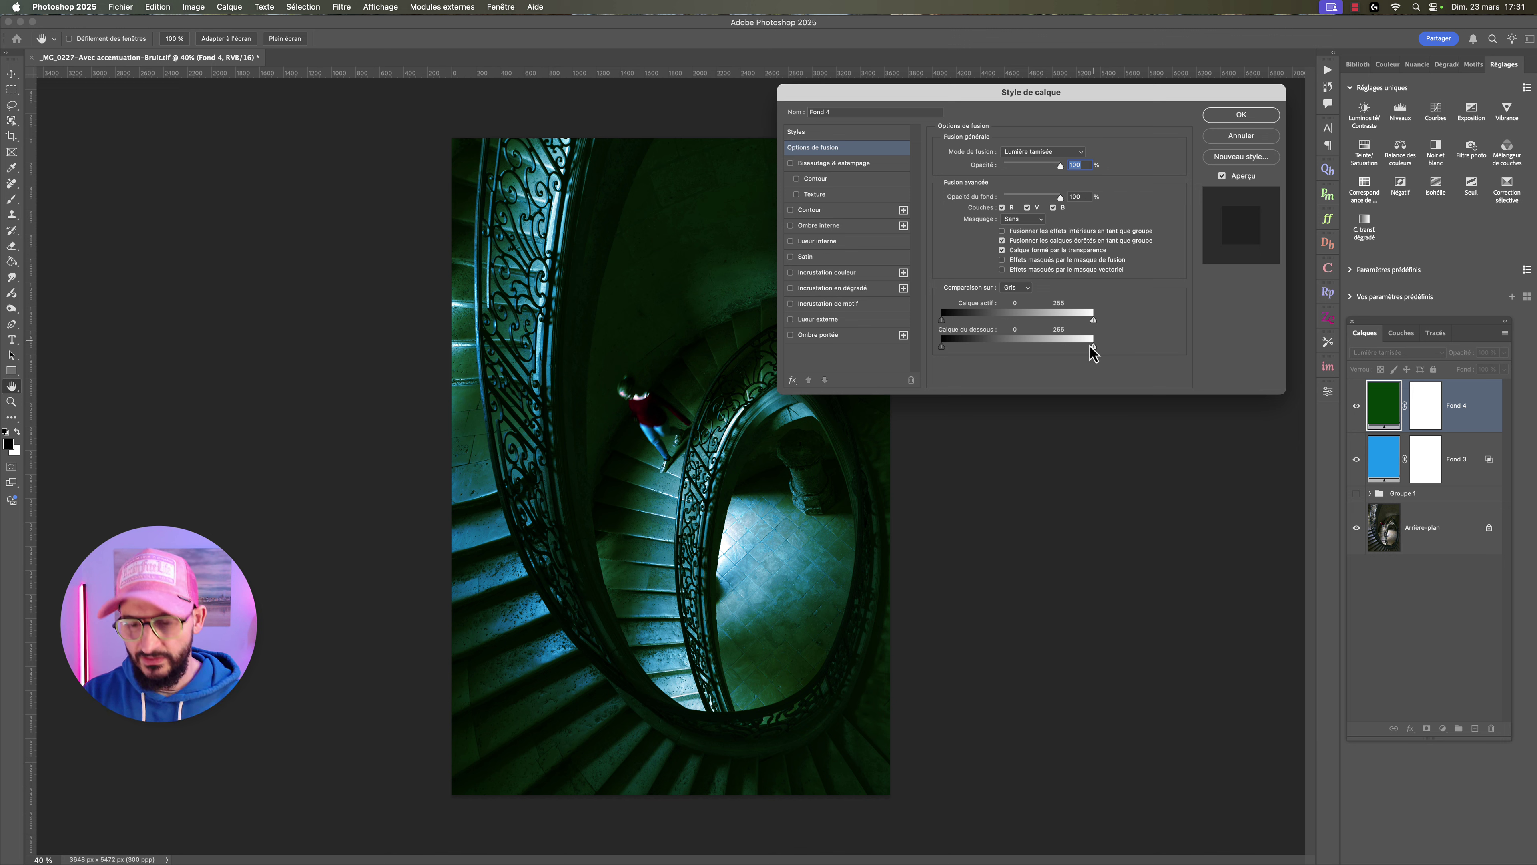
key(alt)
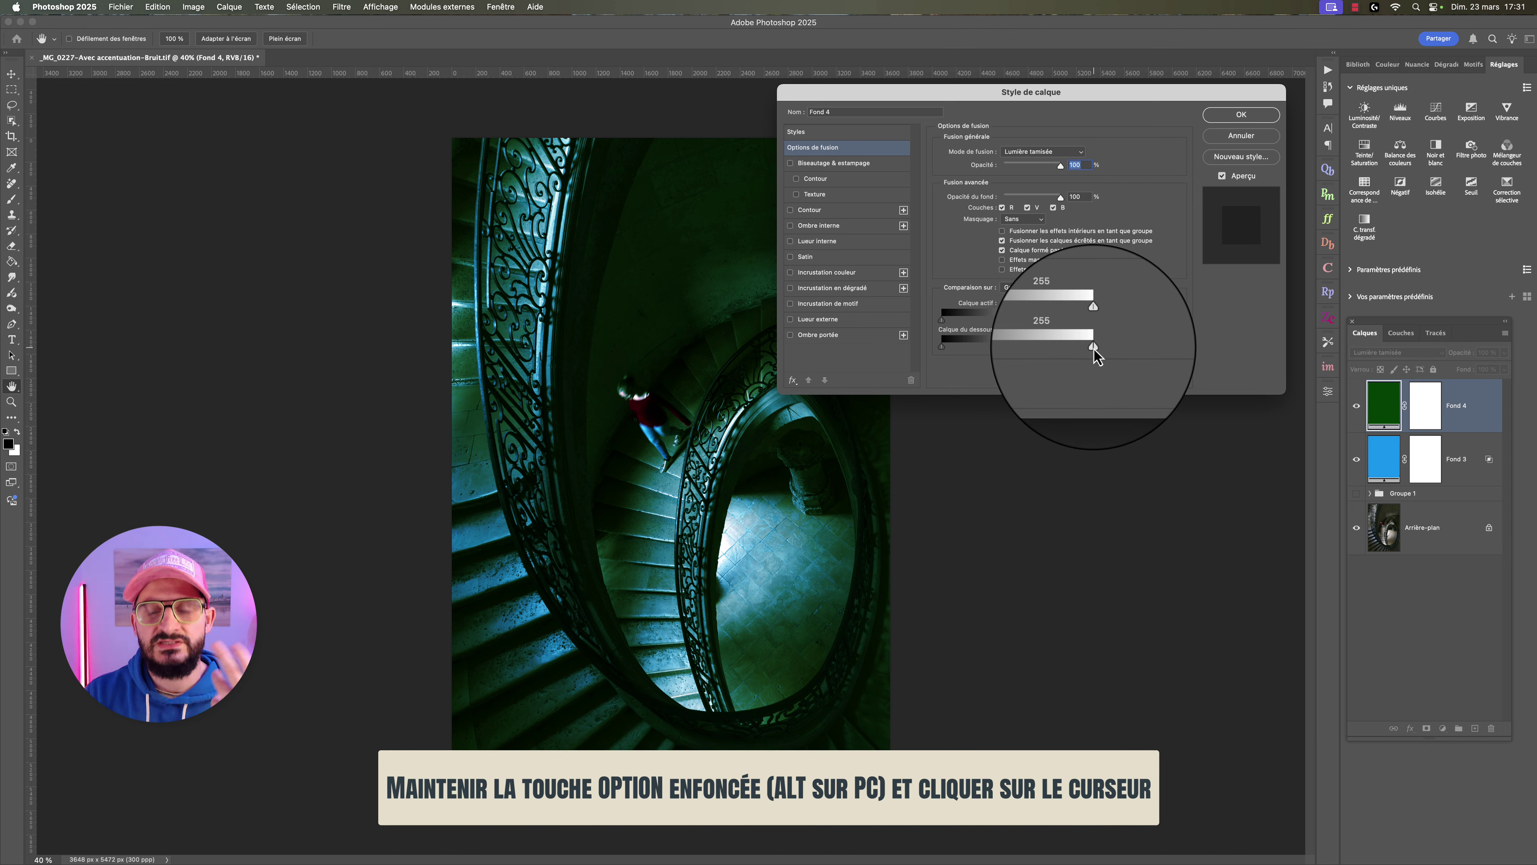
drag(1094, 349, 891, 354)
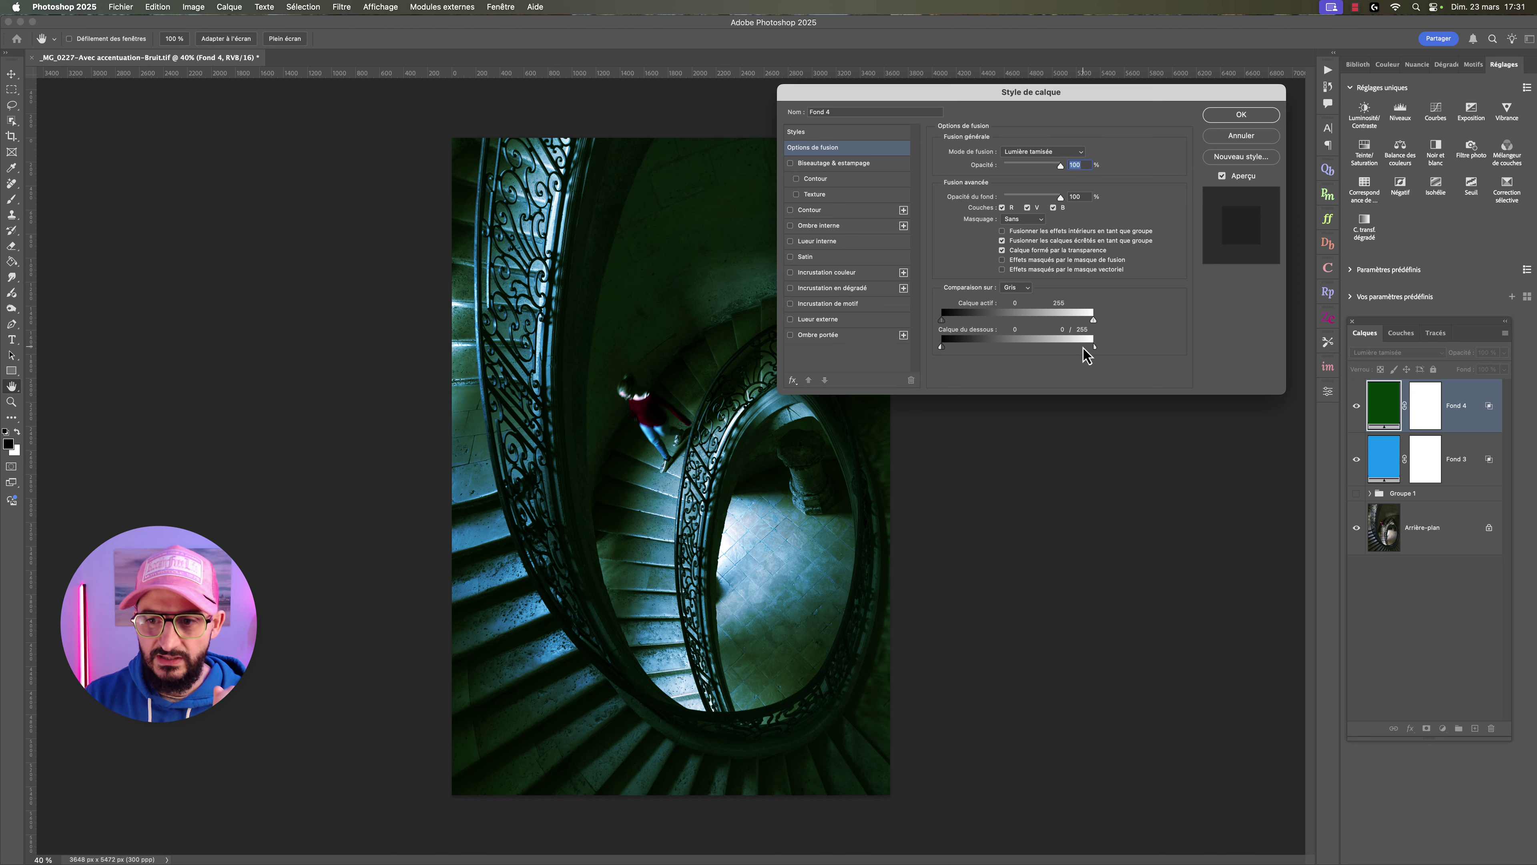
drag(1092, 351, 1046, 351)
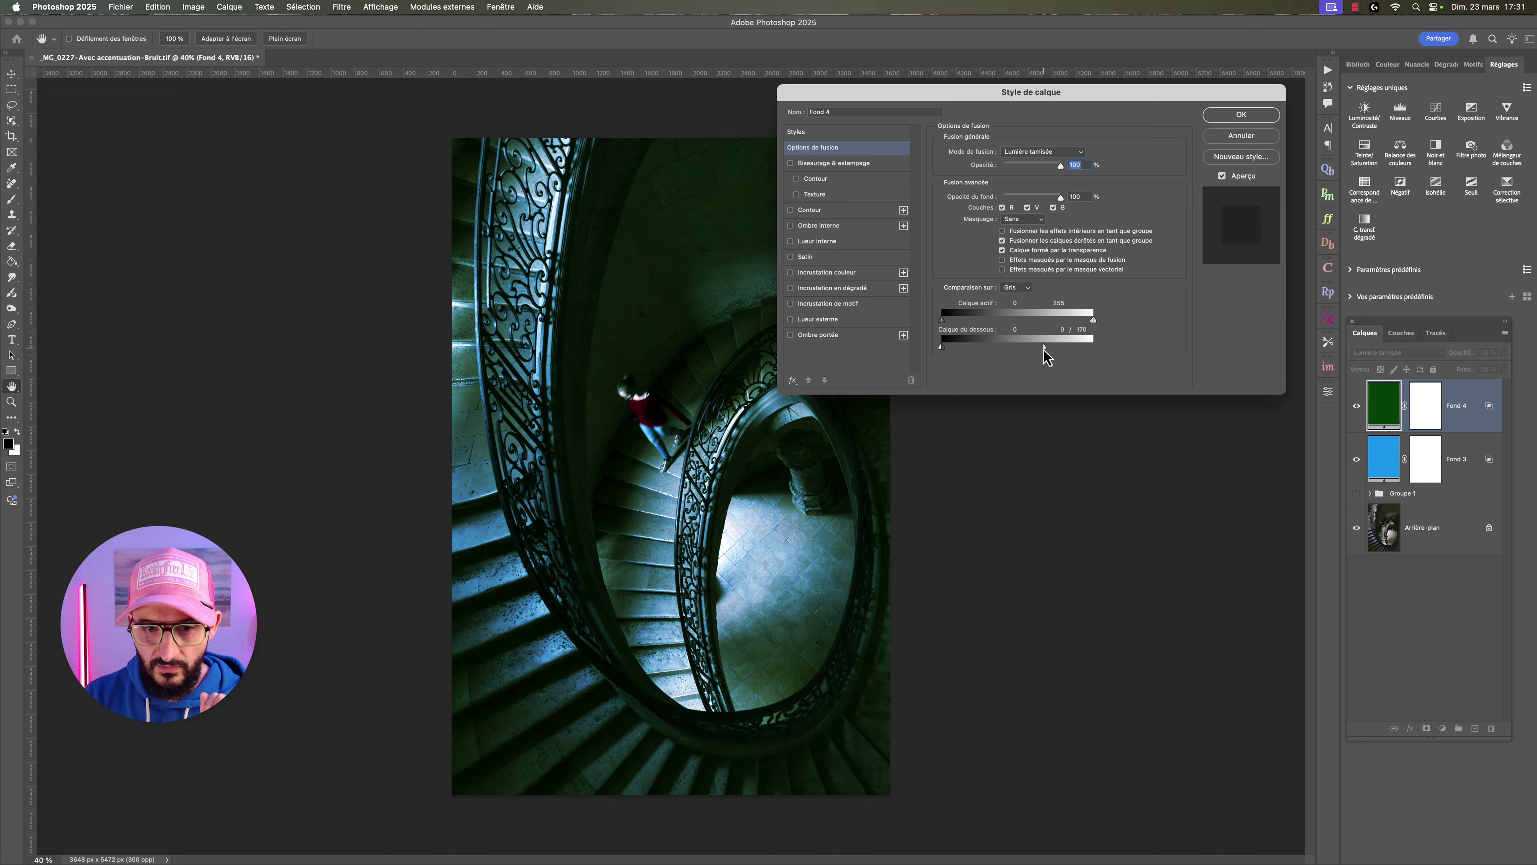
mouse_move(1045, 354)
mouse_down()
mouse_move(988, 355)
mouse_move(1044, 358)
mouse_up()
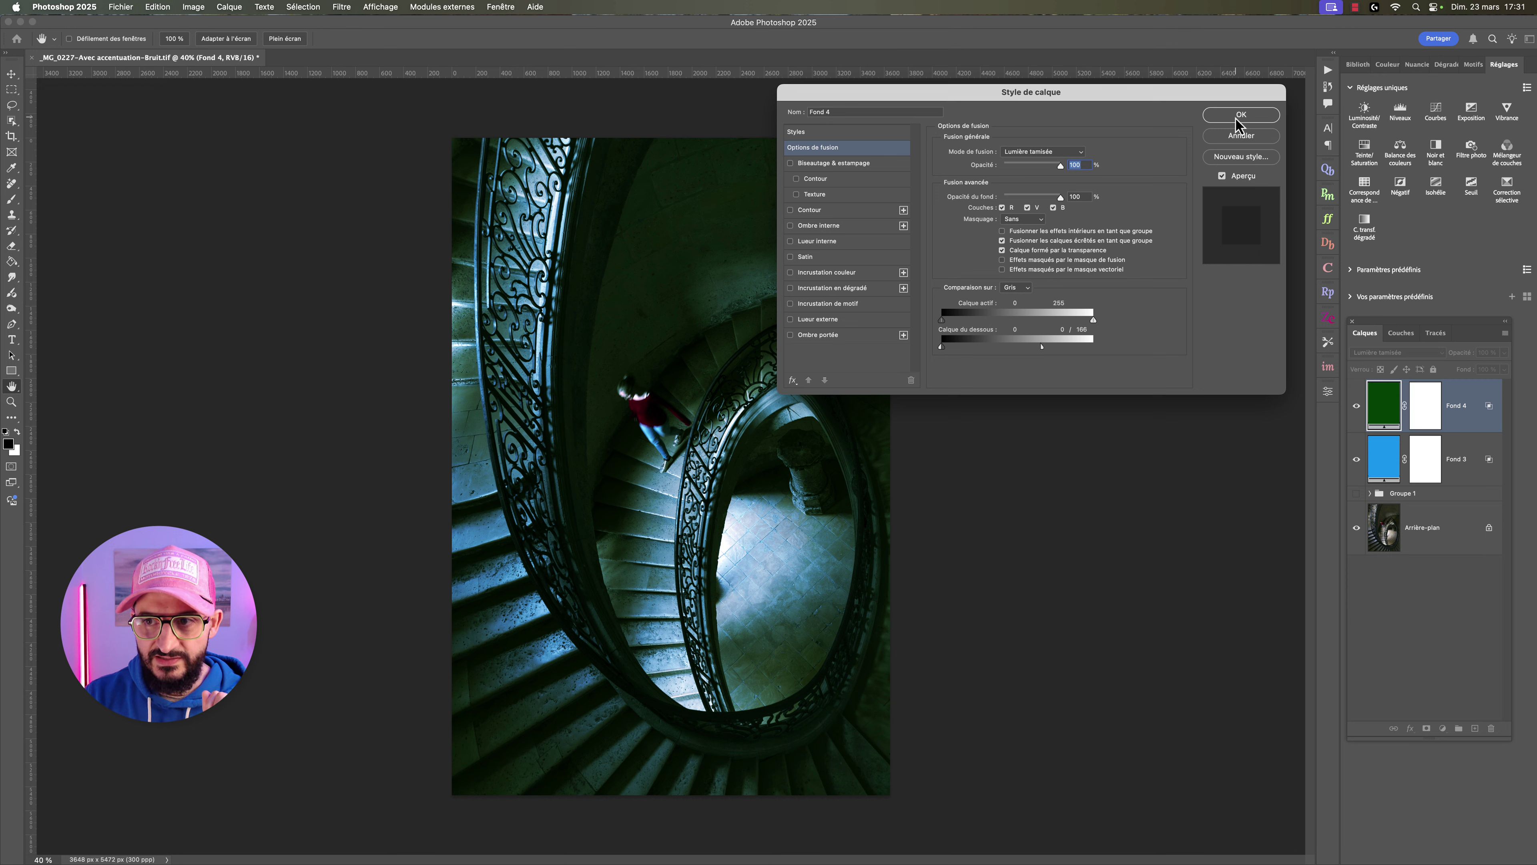
click(1240, 114)
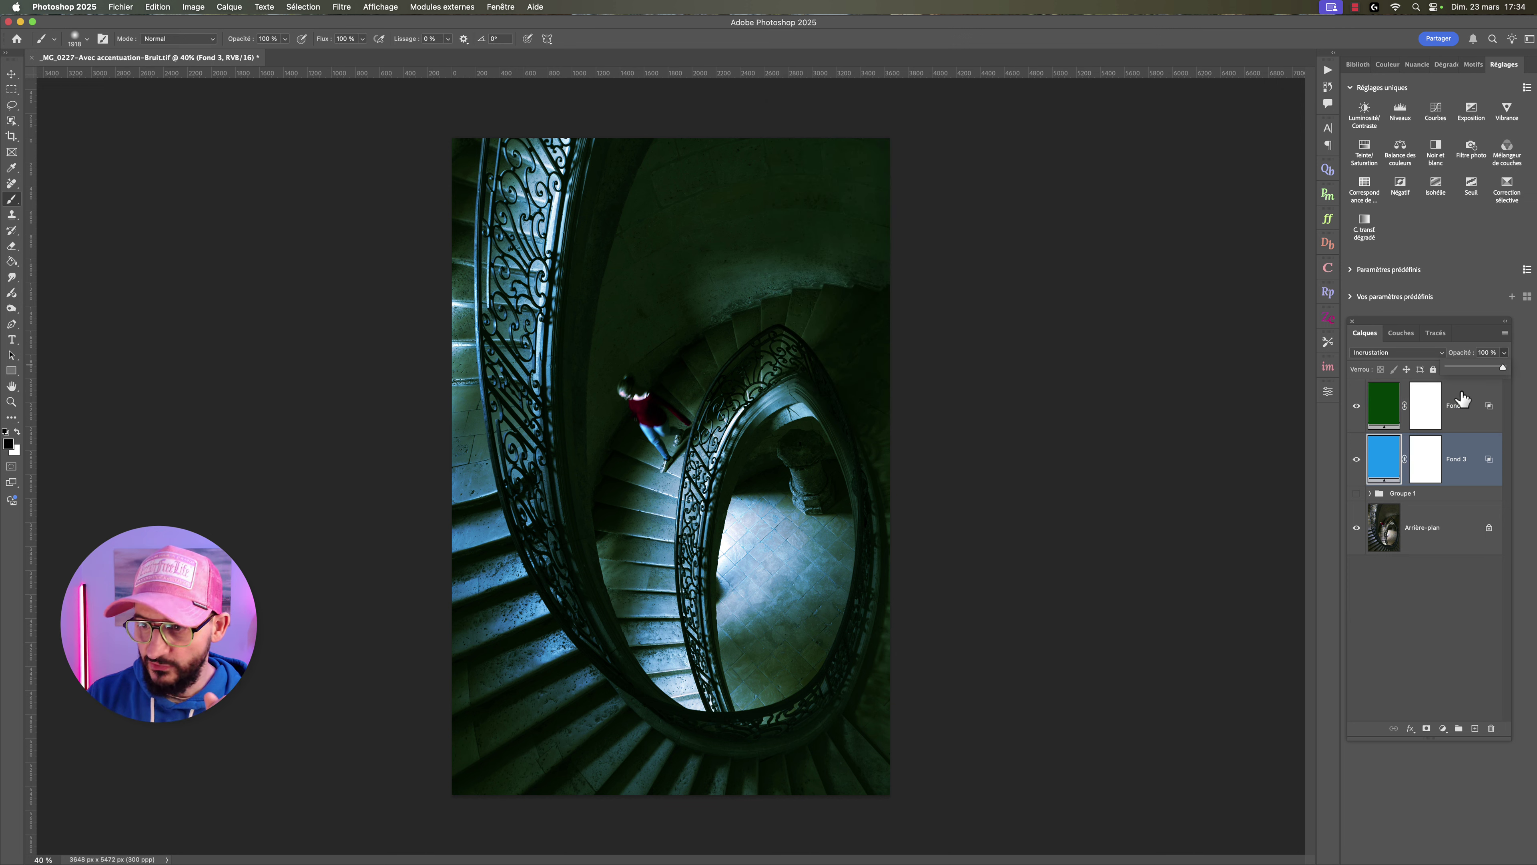
Rename the blue fill layer "clairs" and the green fill layer "foncés".
double_click(1457, 459)
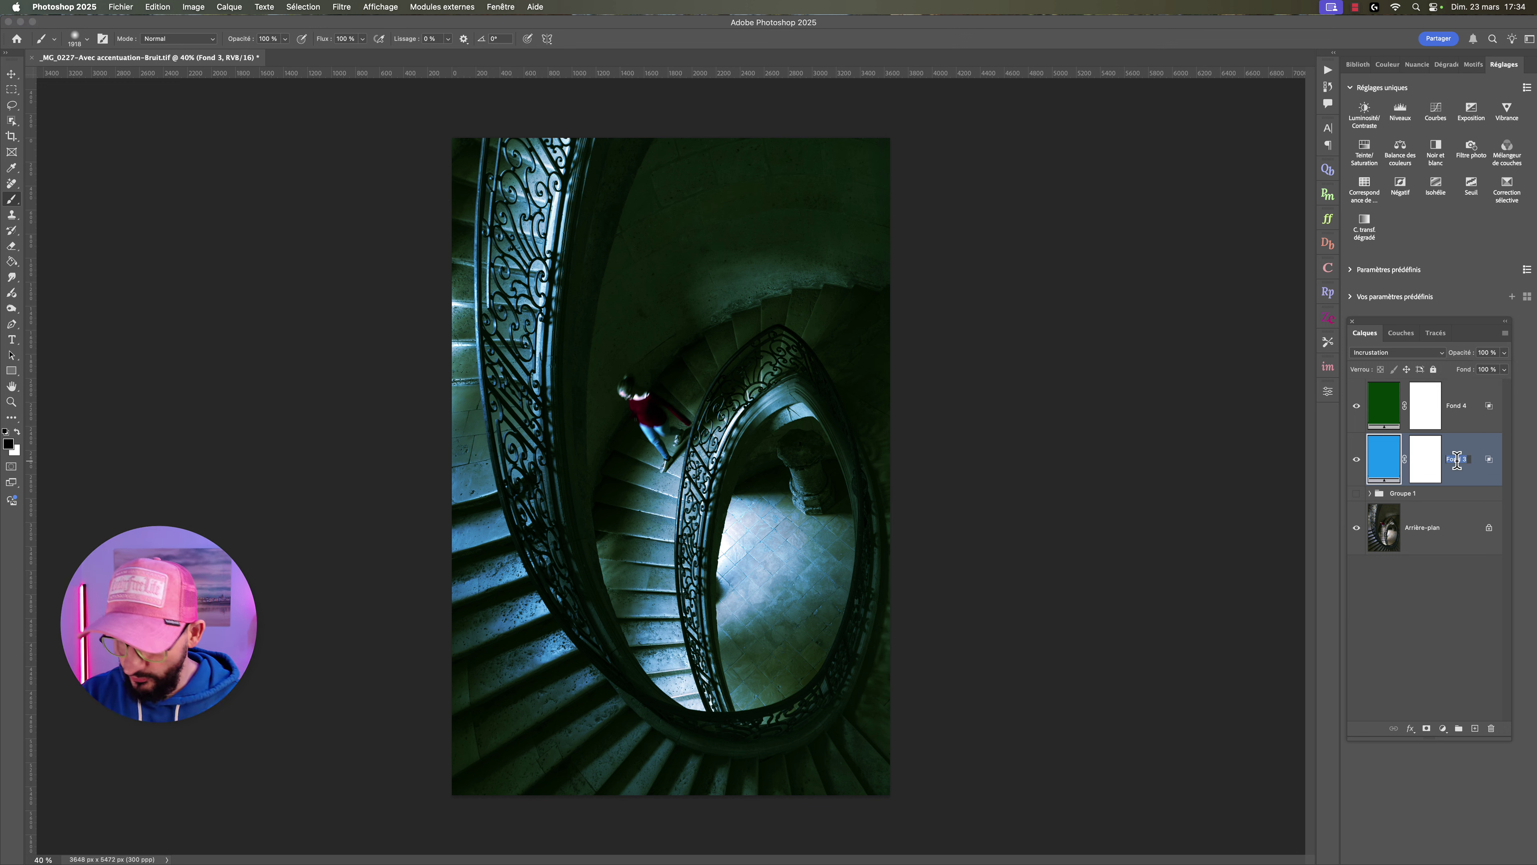
text(cla)
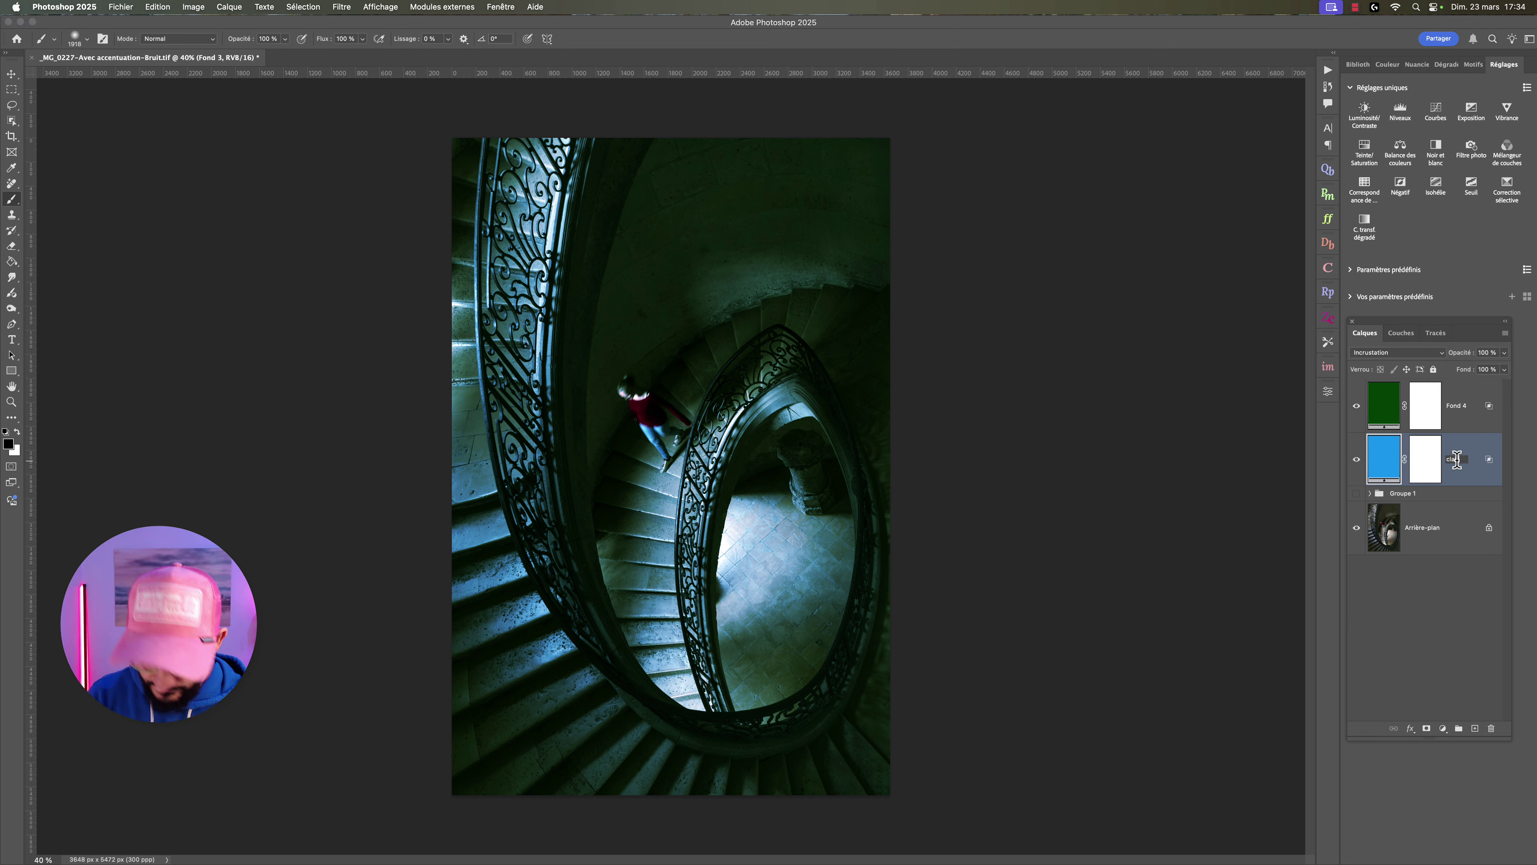
text(irs)
double_click(1455, 405)
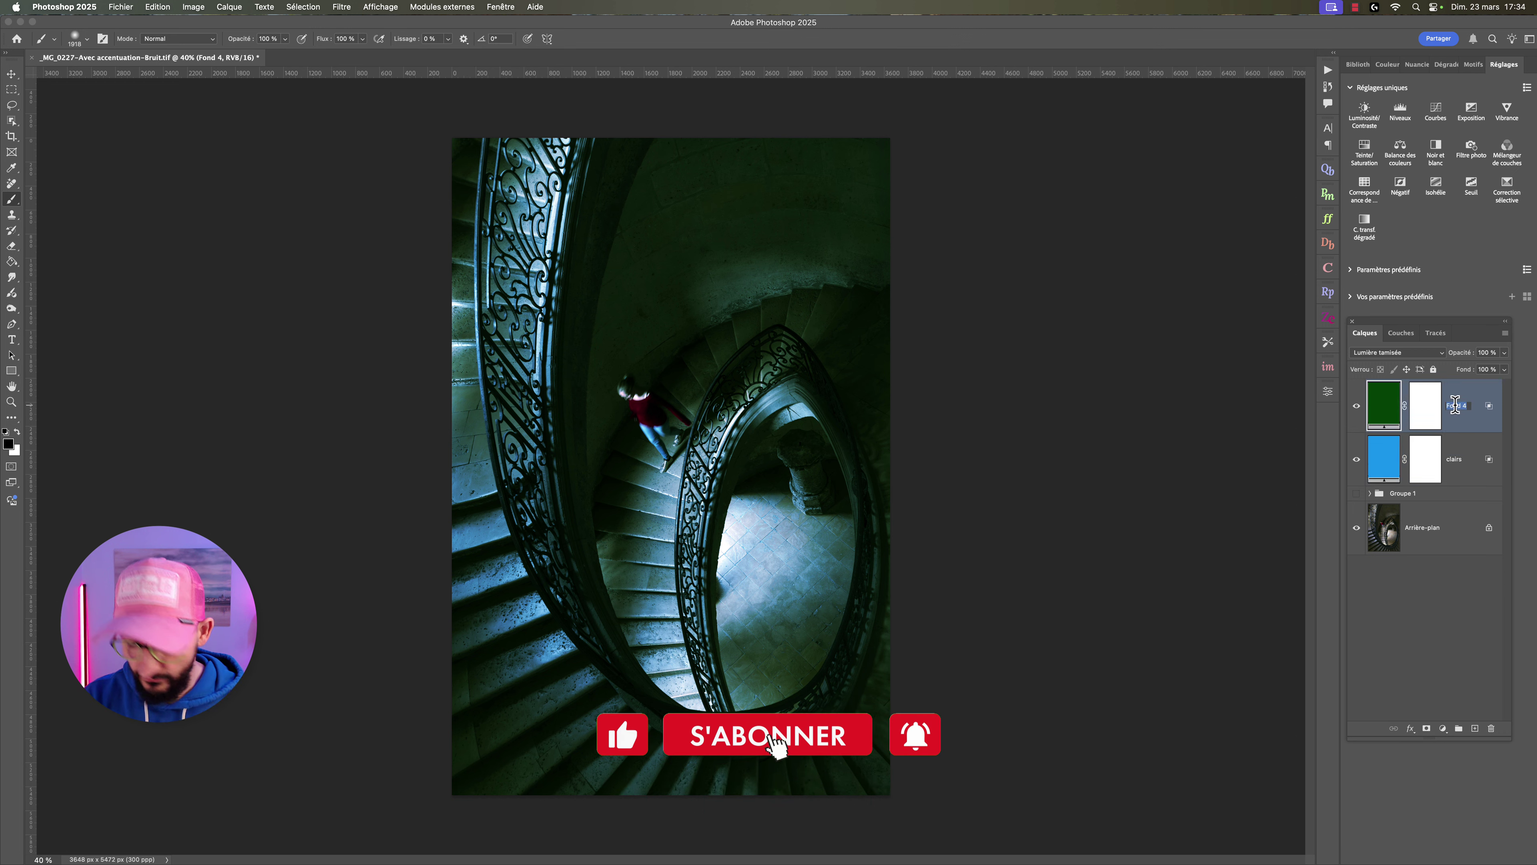
text(foncés)
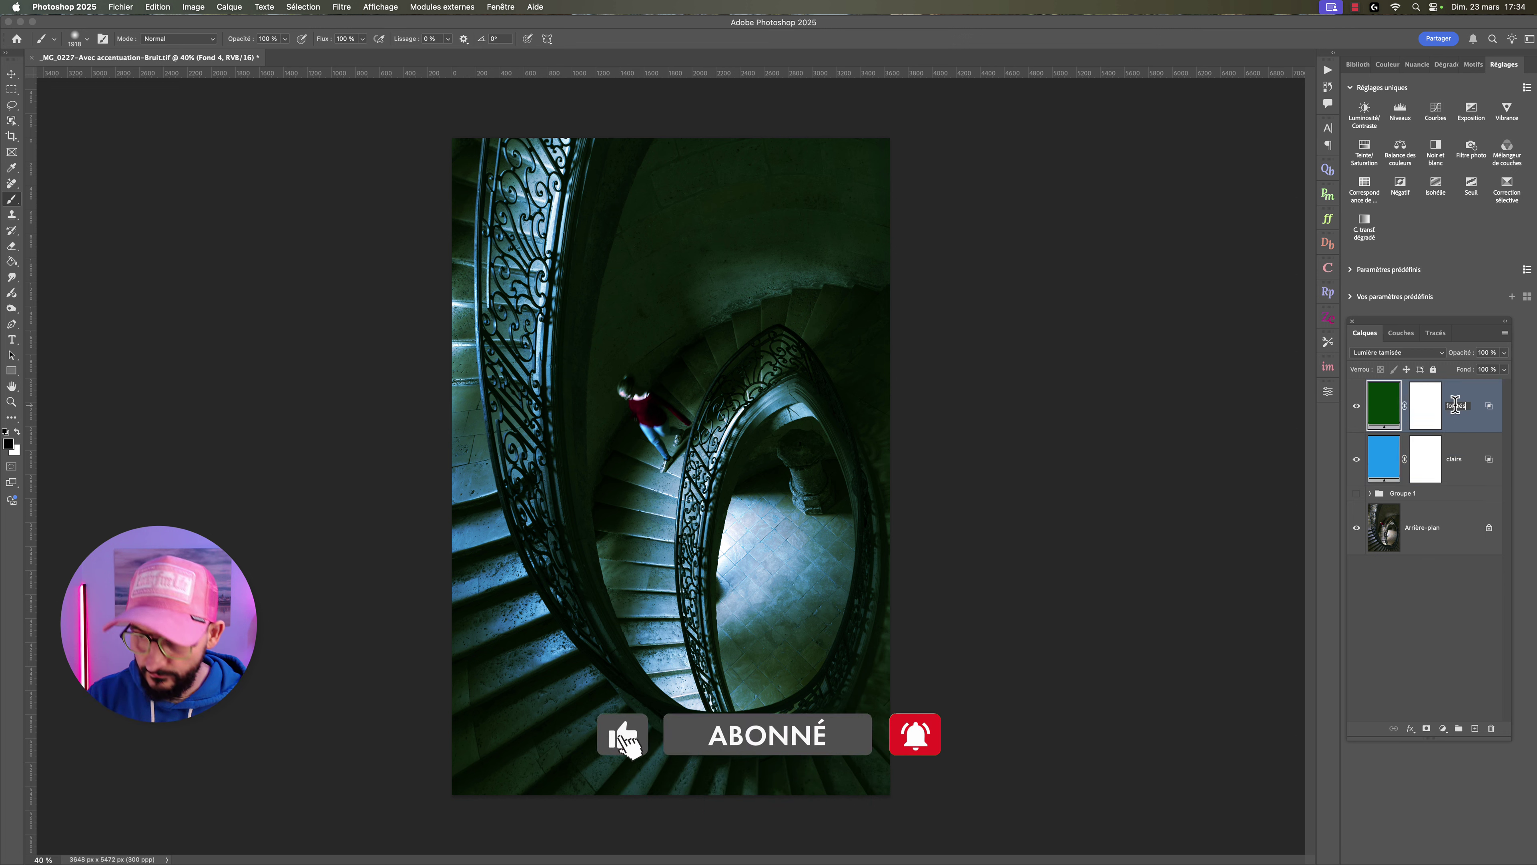
Reduce the opacity of the clairs layer to 65% and of the foncés layer to 66%.
click(1458, 455)
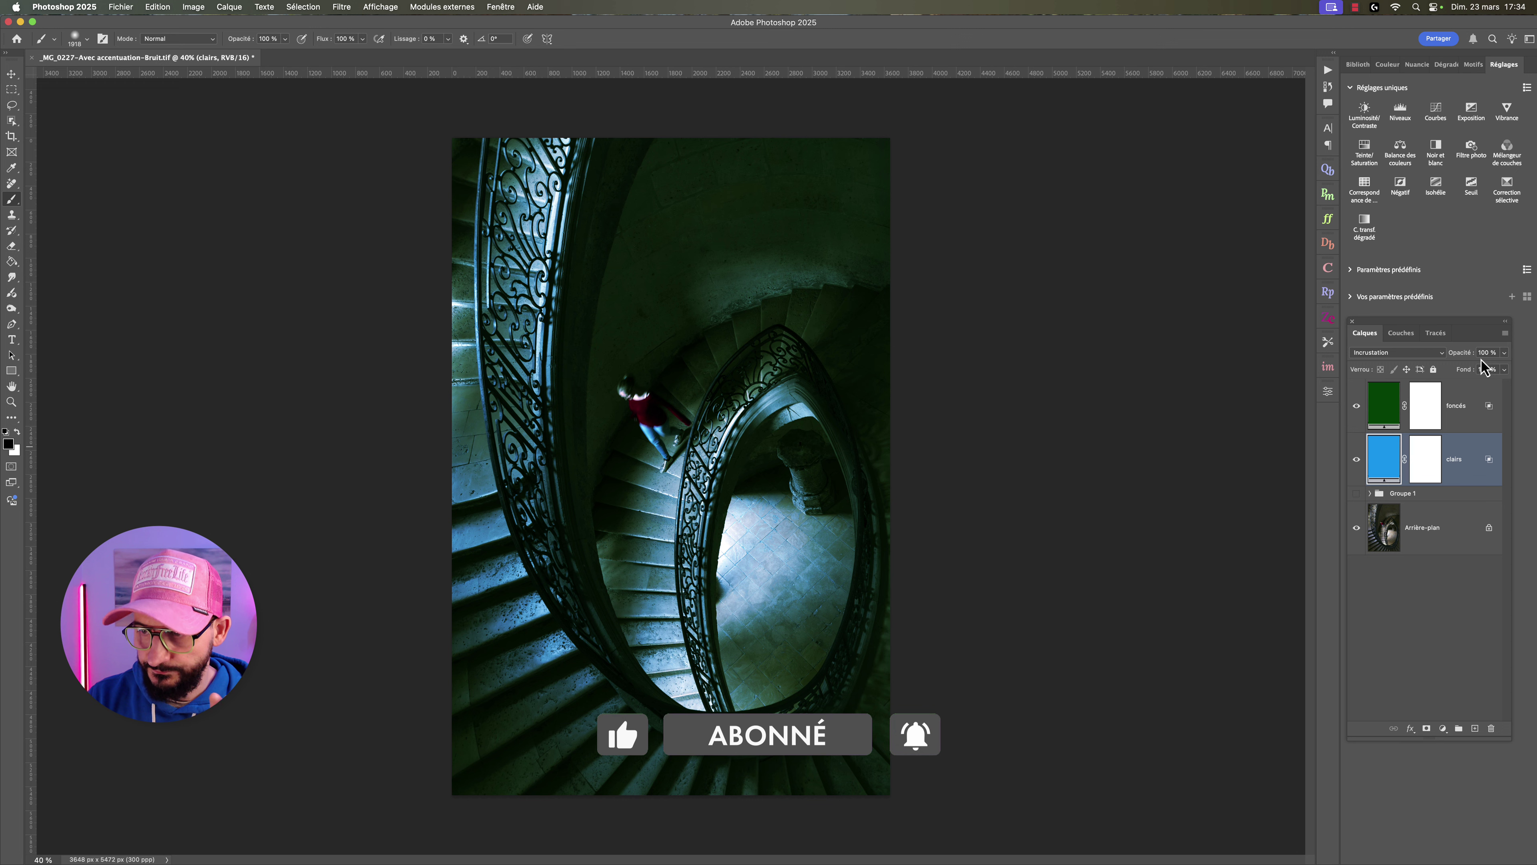
click(1503, 368)
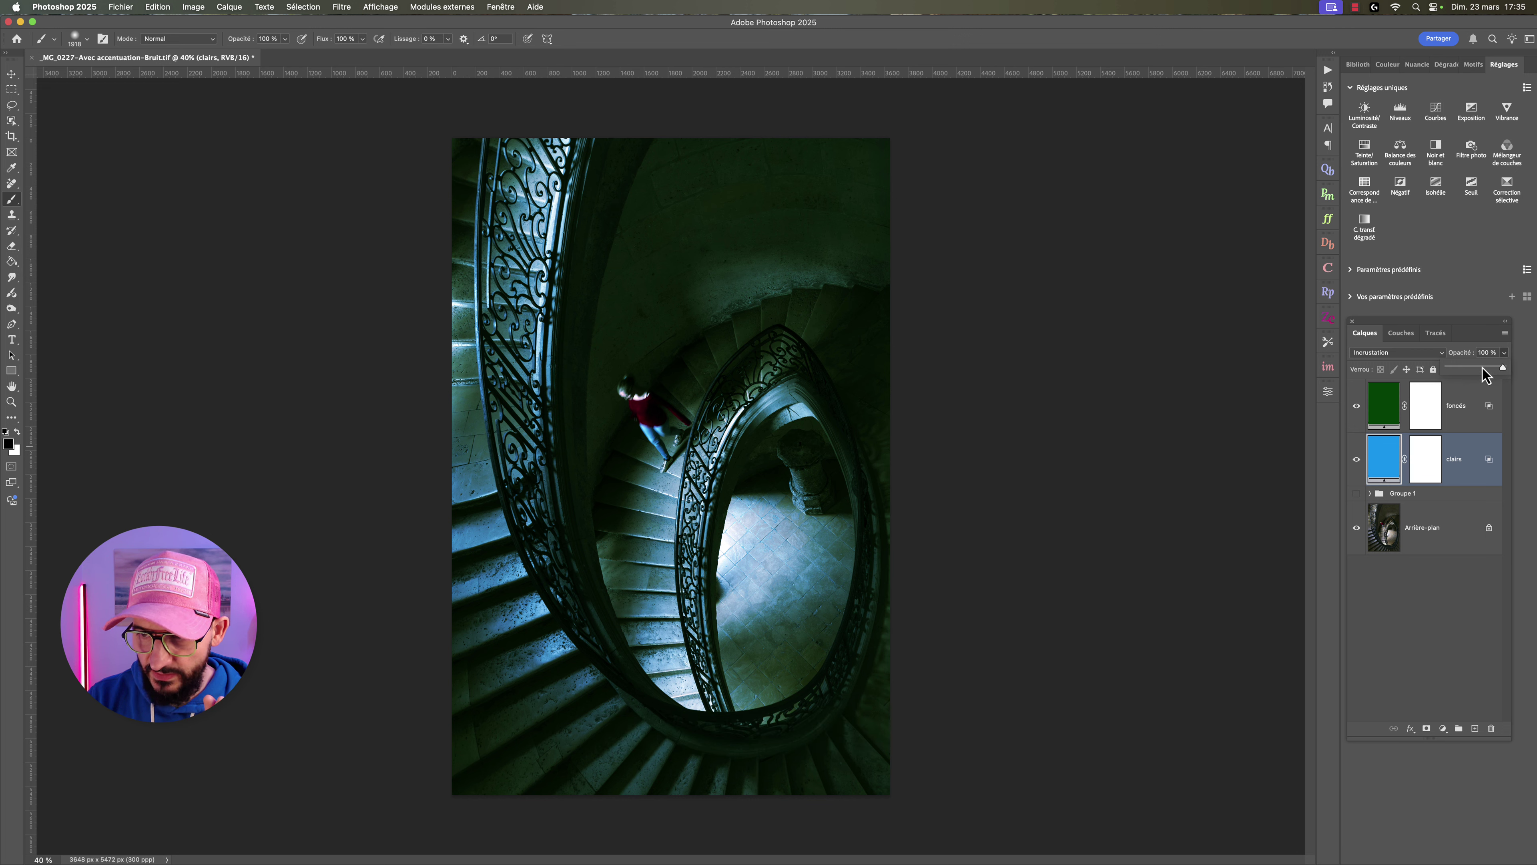
drag(1482, 365, 1484, 366)
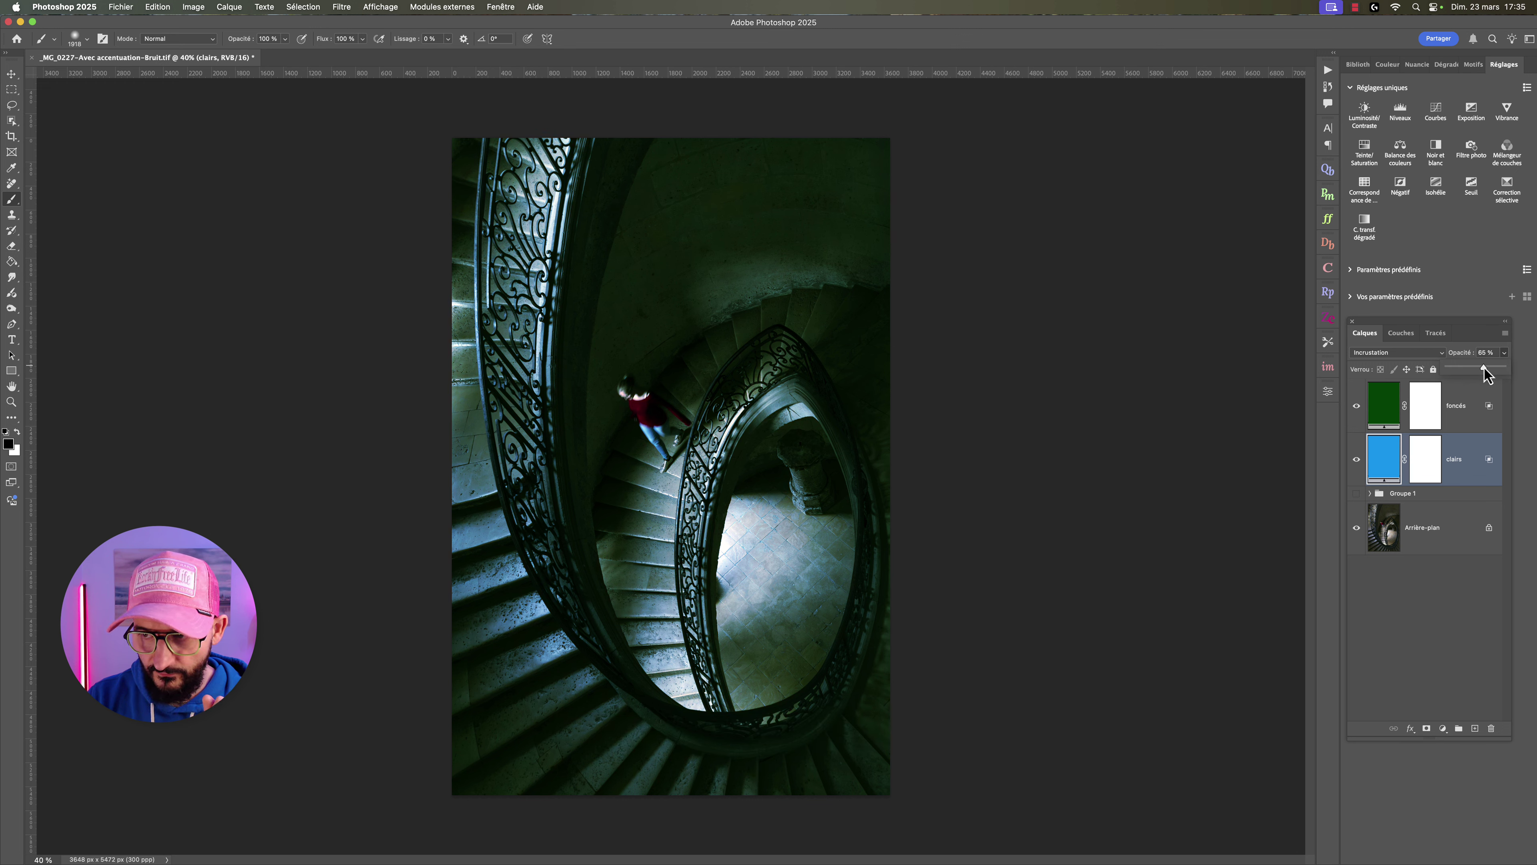
click(1479, 398)
click(1479, 398)
click(1503, 352)
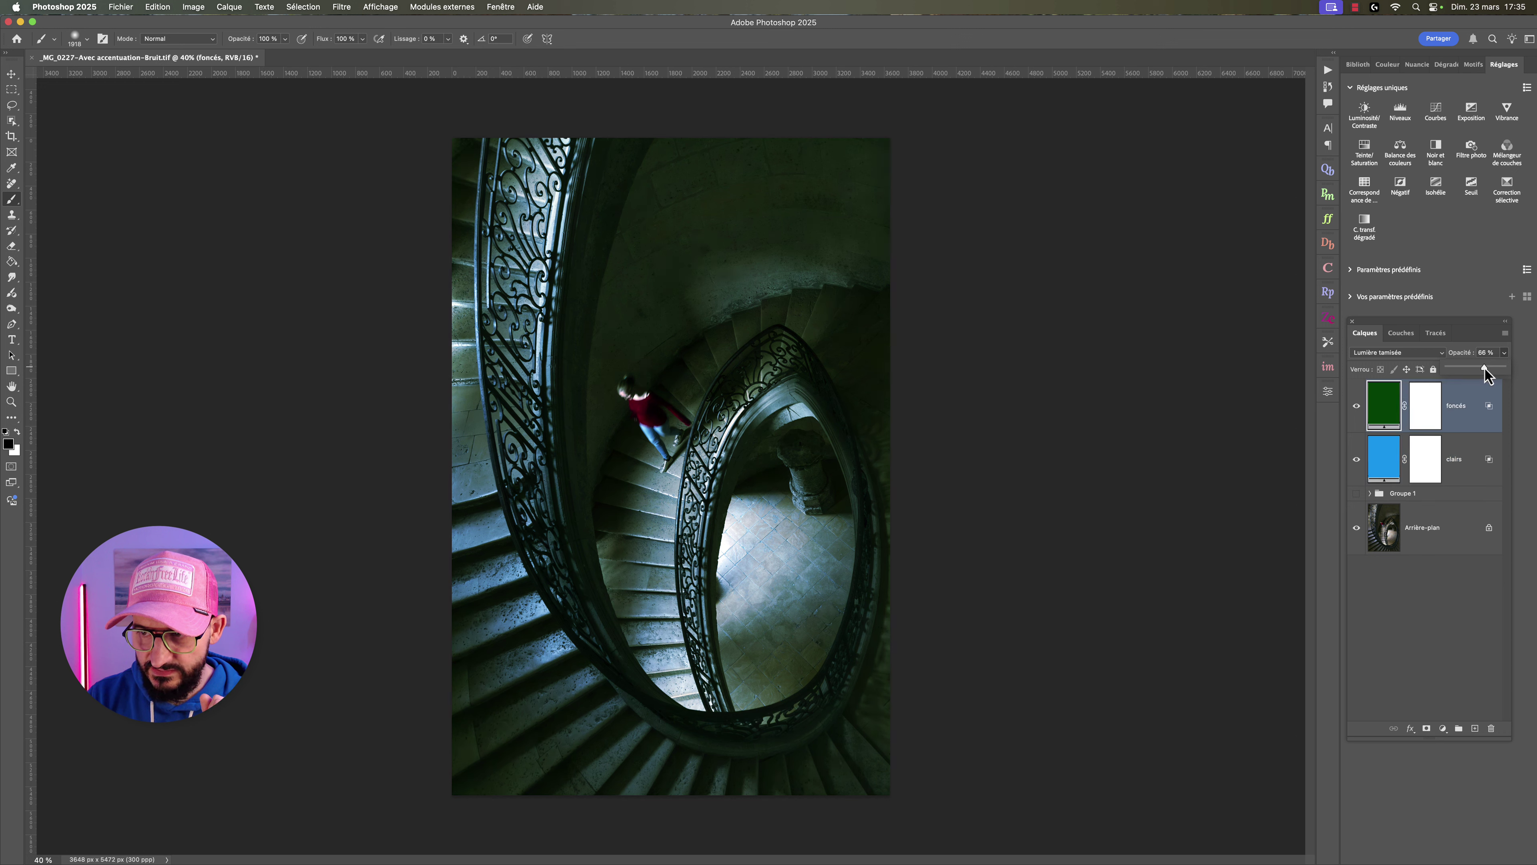
drag(1483, 366, 1486, 368)
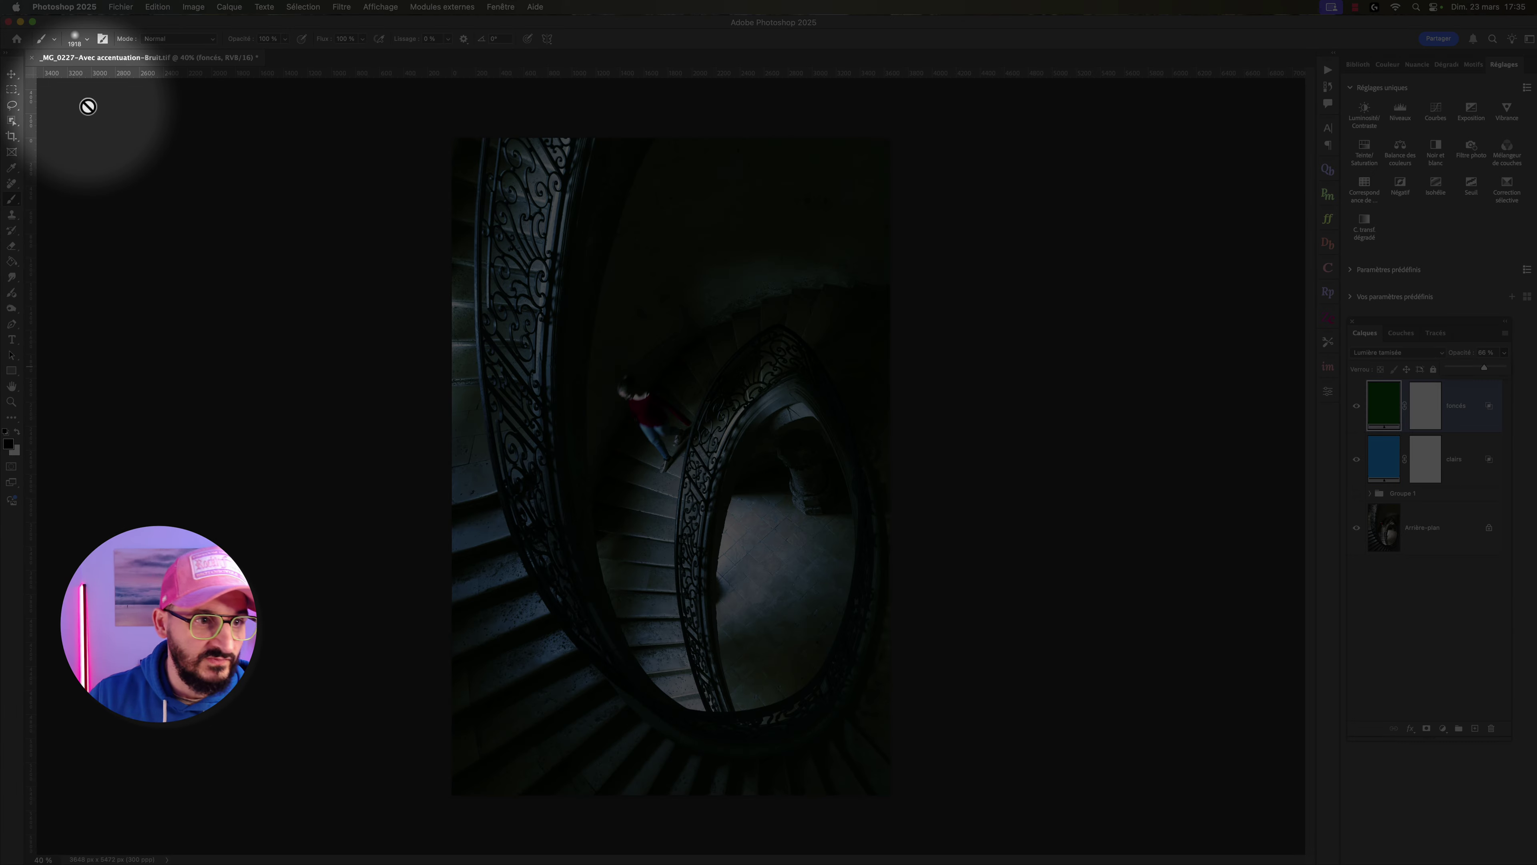
Select the person on the stairs with the Object Selection tool.
click(12, 122)
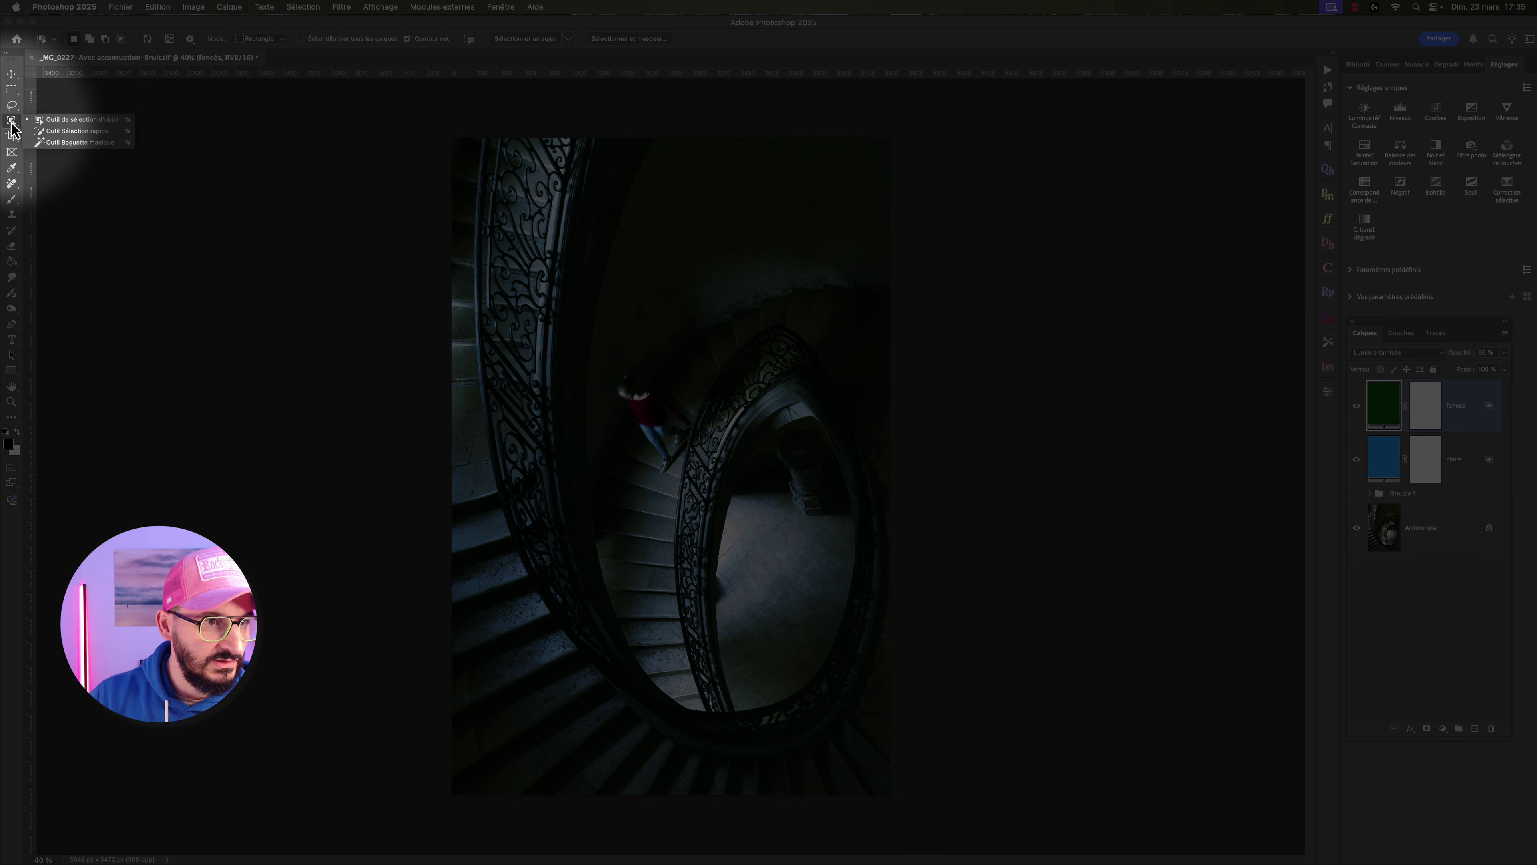
click(65, 119)
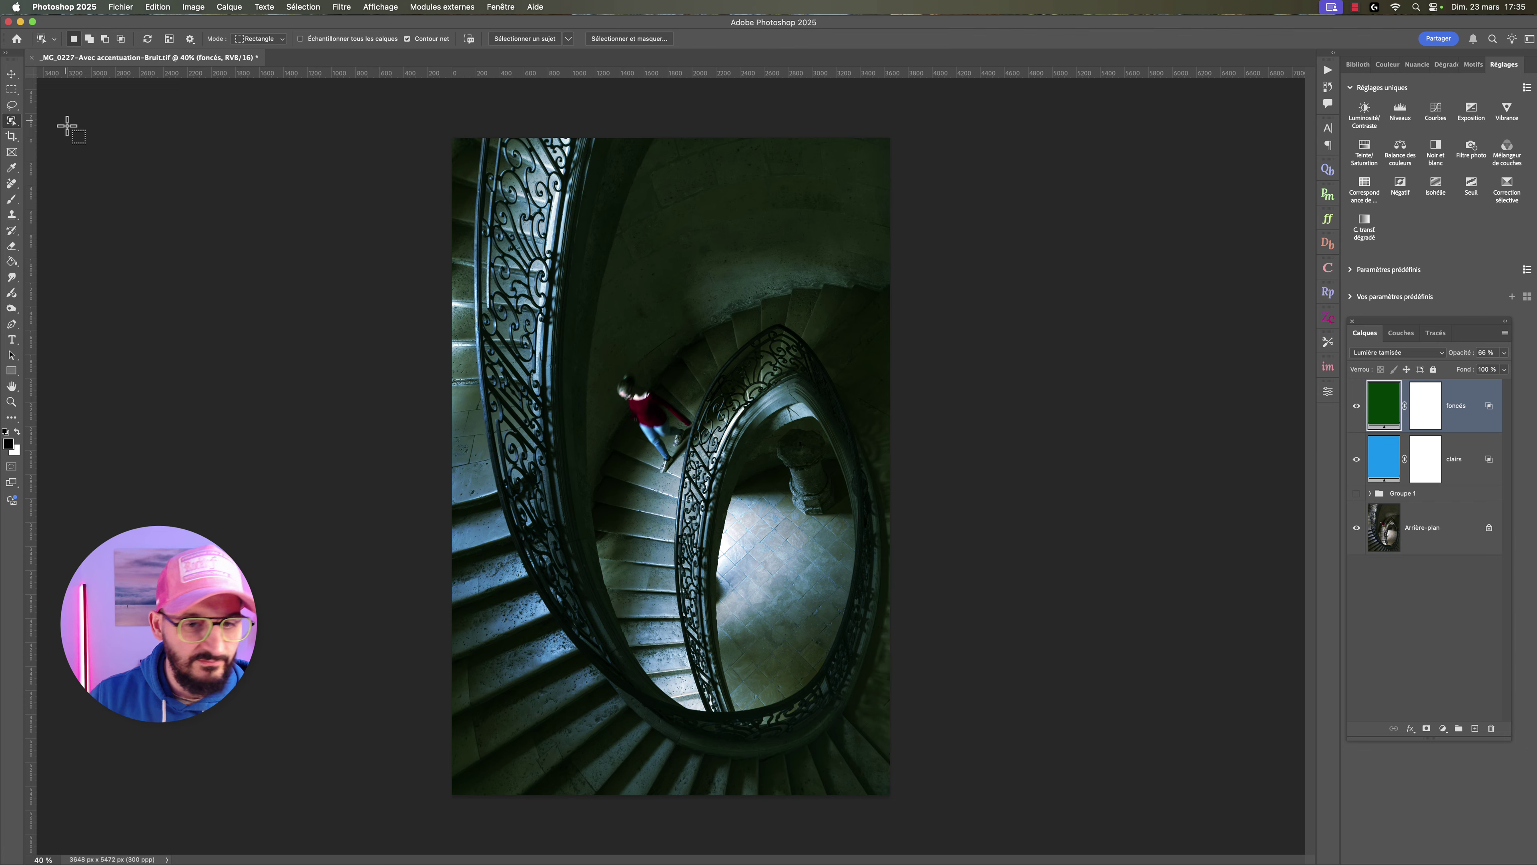
click(649, 419)
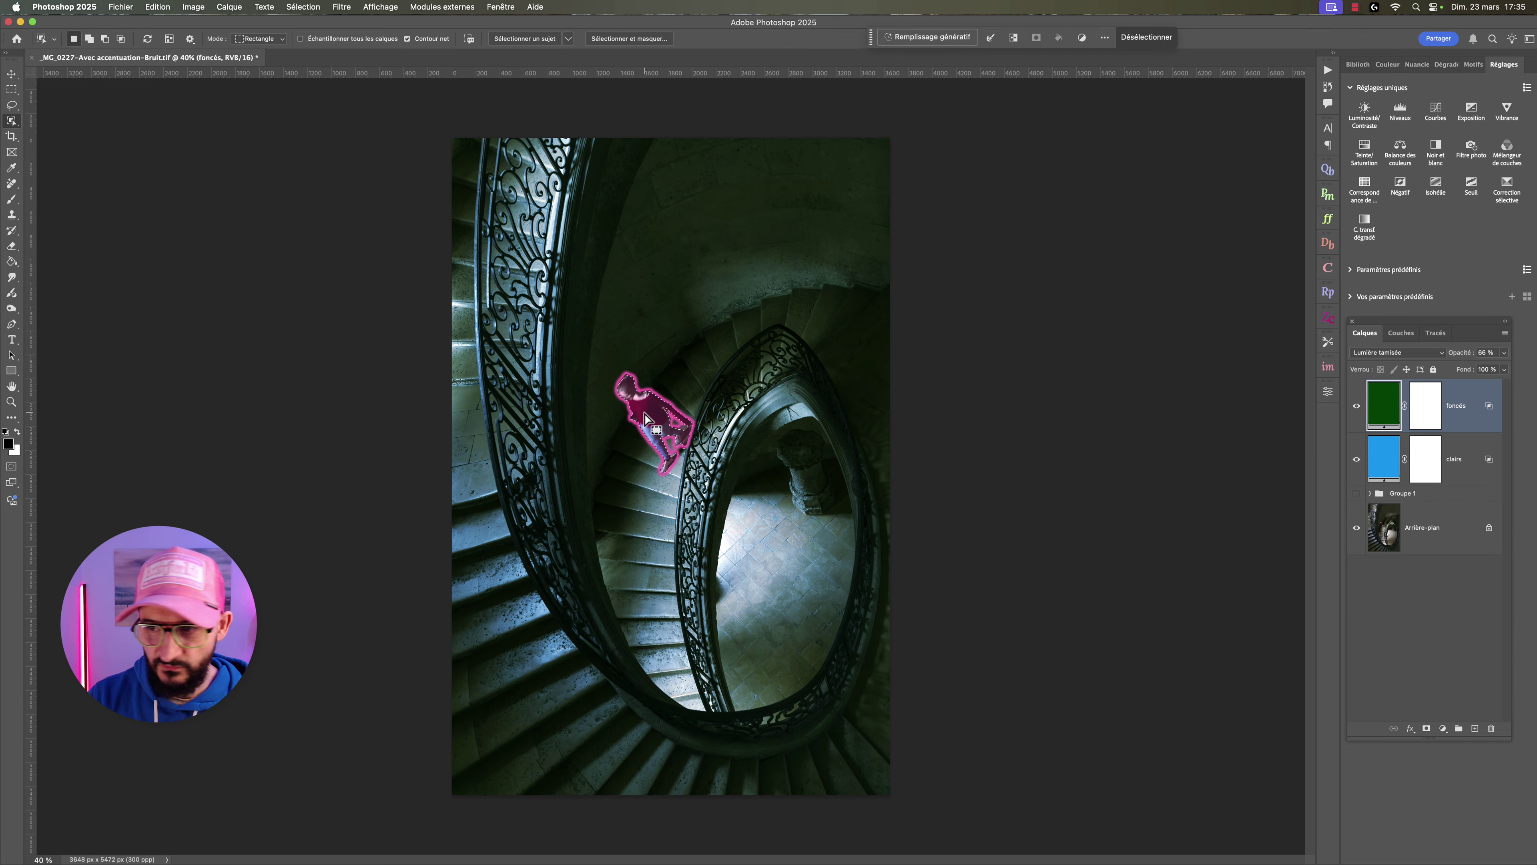
Paint over the selected person on the clairs layer's mask with a soft 344 px black brush.
click(1429, 457)
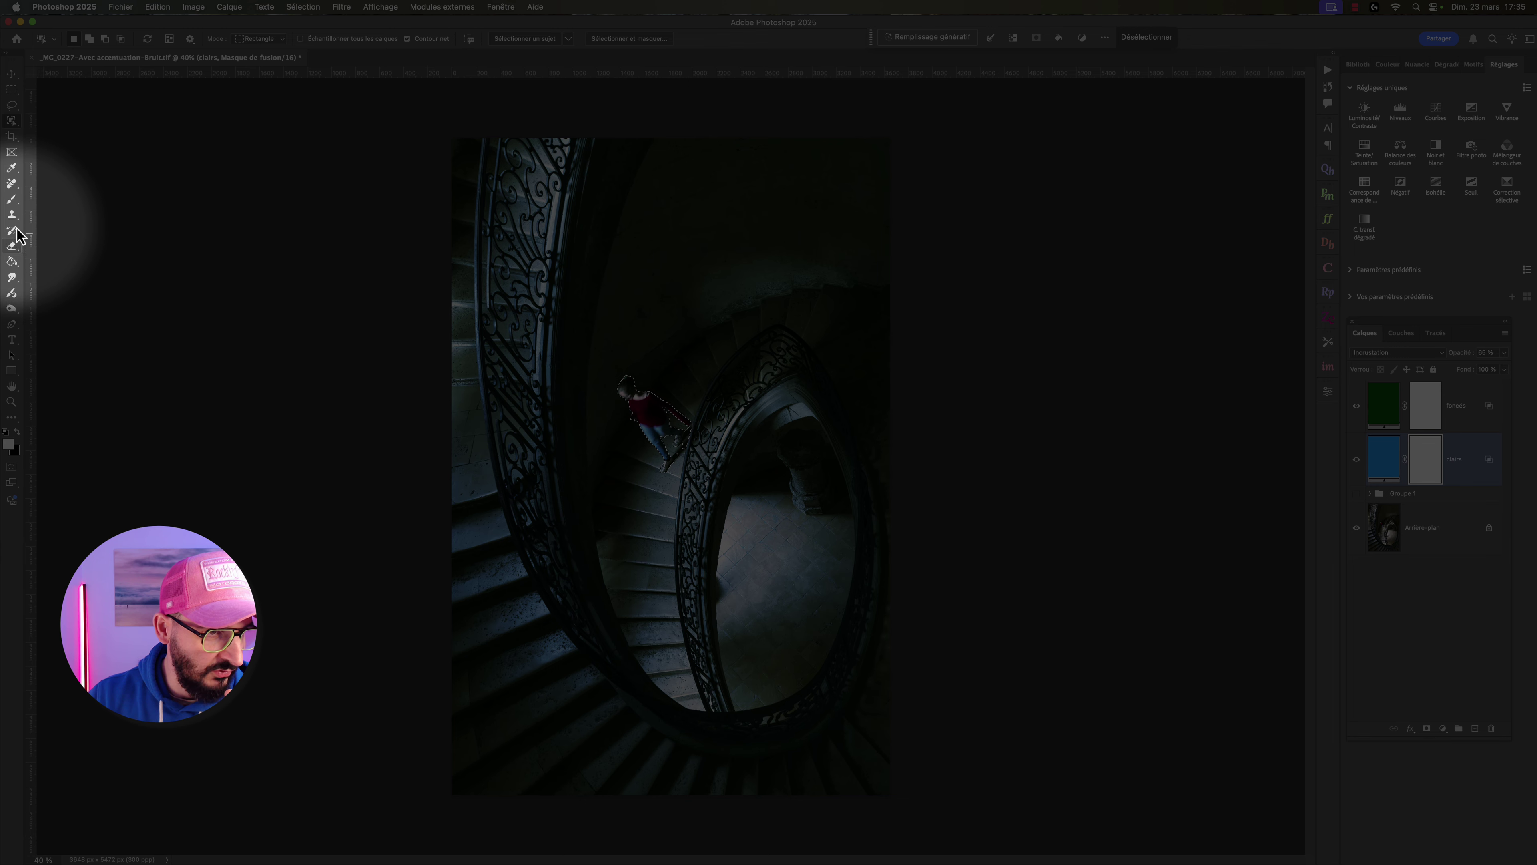
click(12, 199)
click(16, 431)
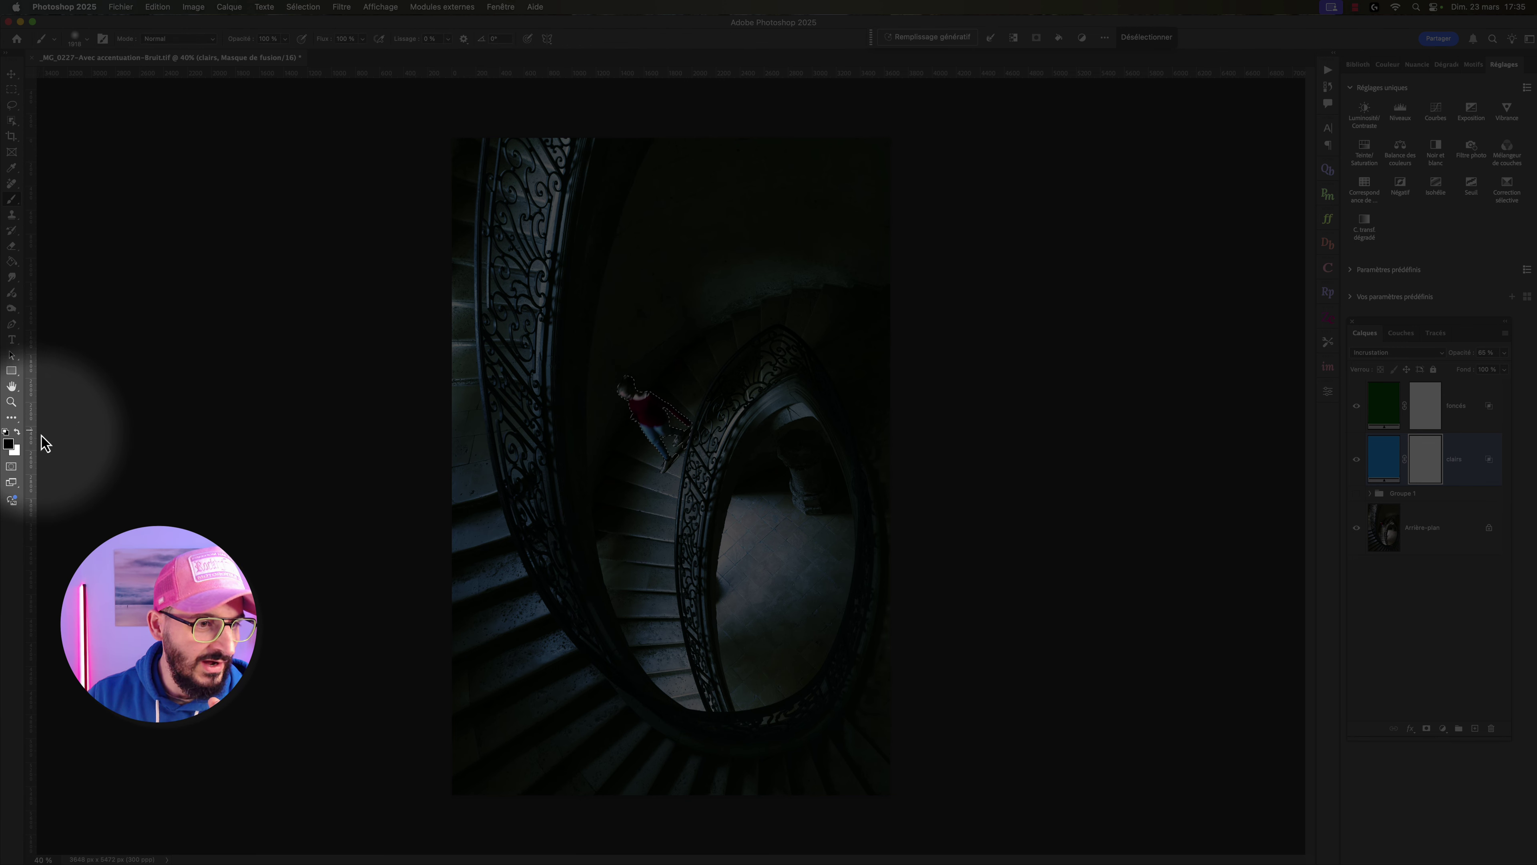
click(86, 40)
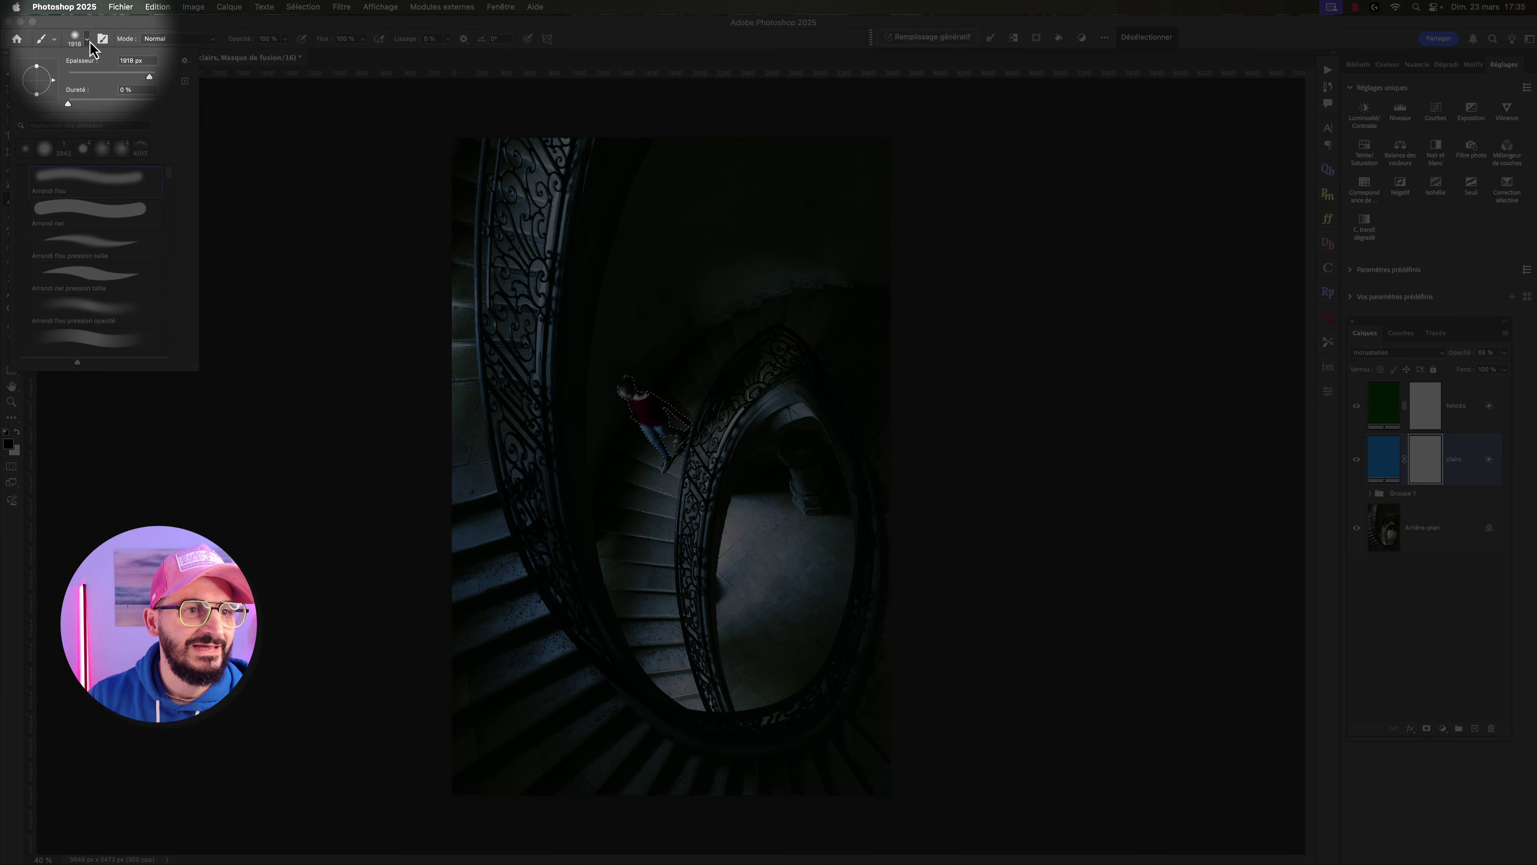
double_click(135, 60)
text(188)
key(Return)
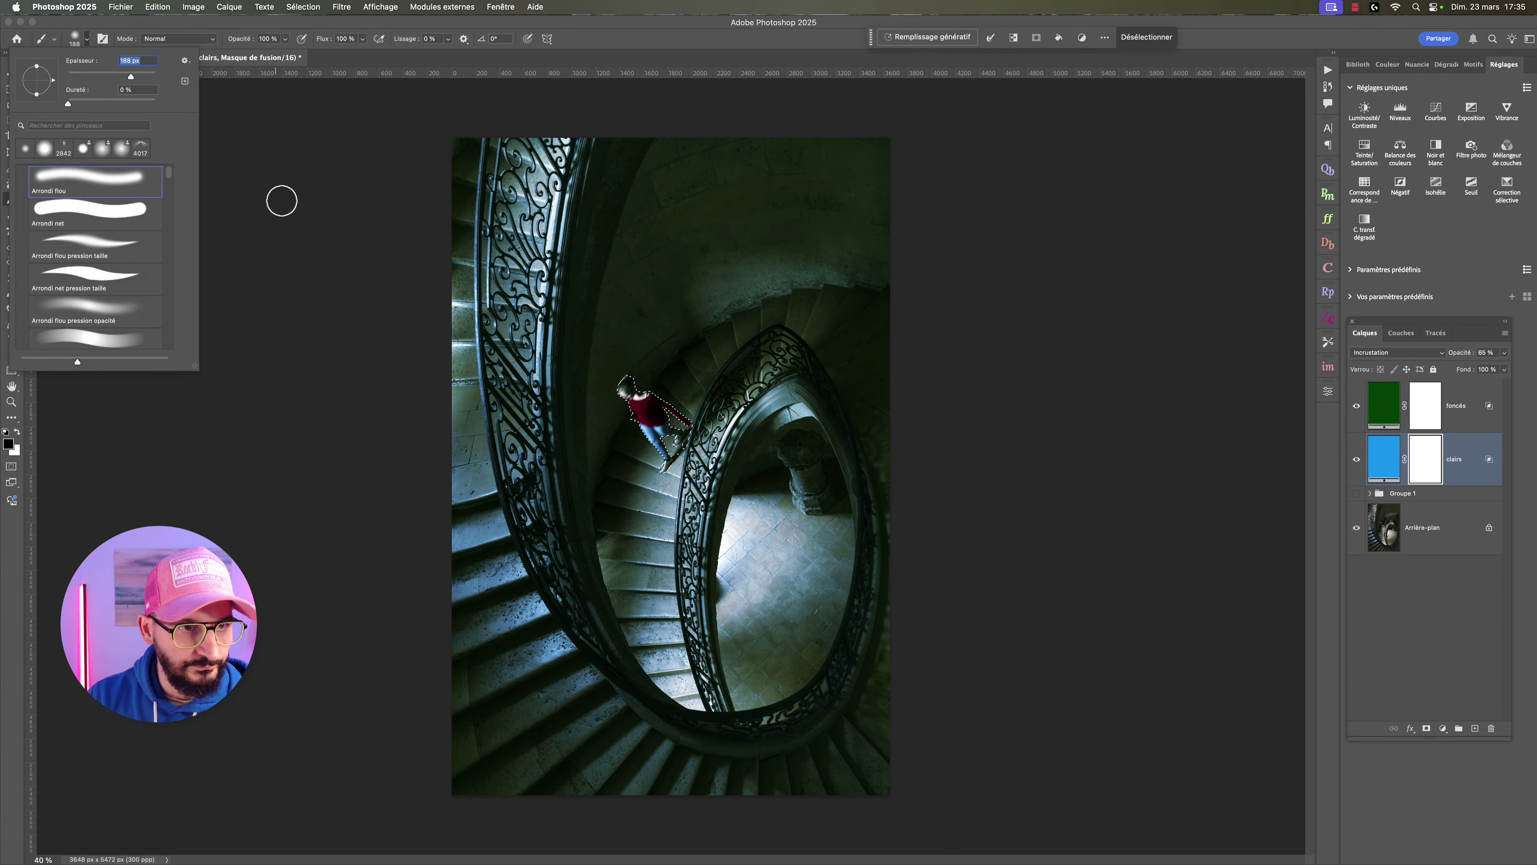
text(344)
key(Return)
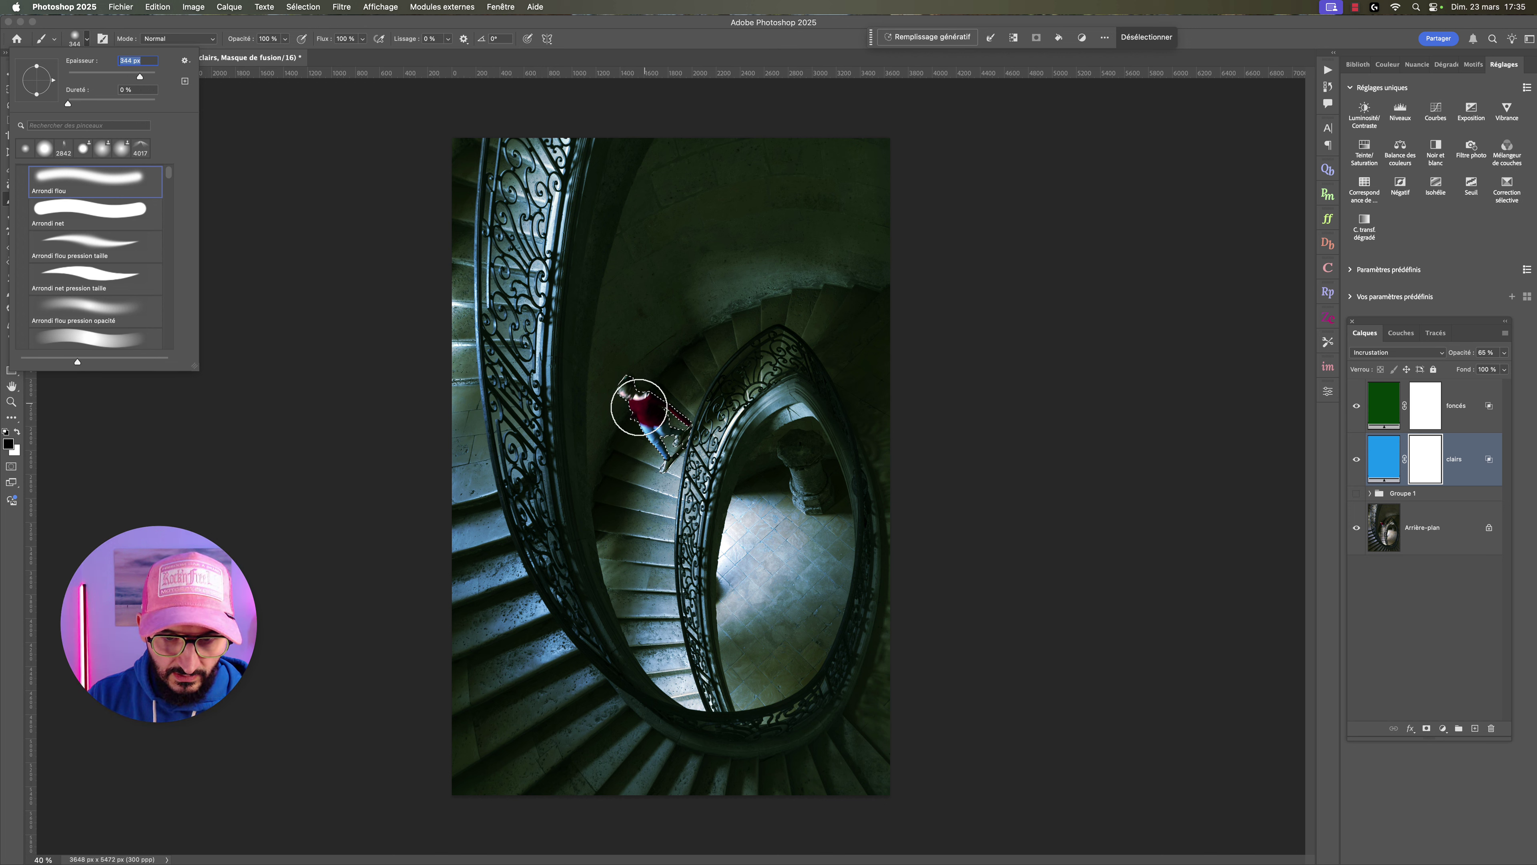
key(Return)
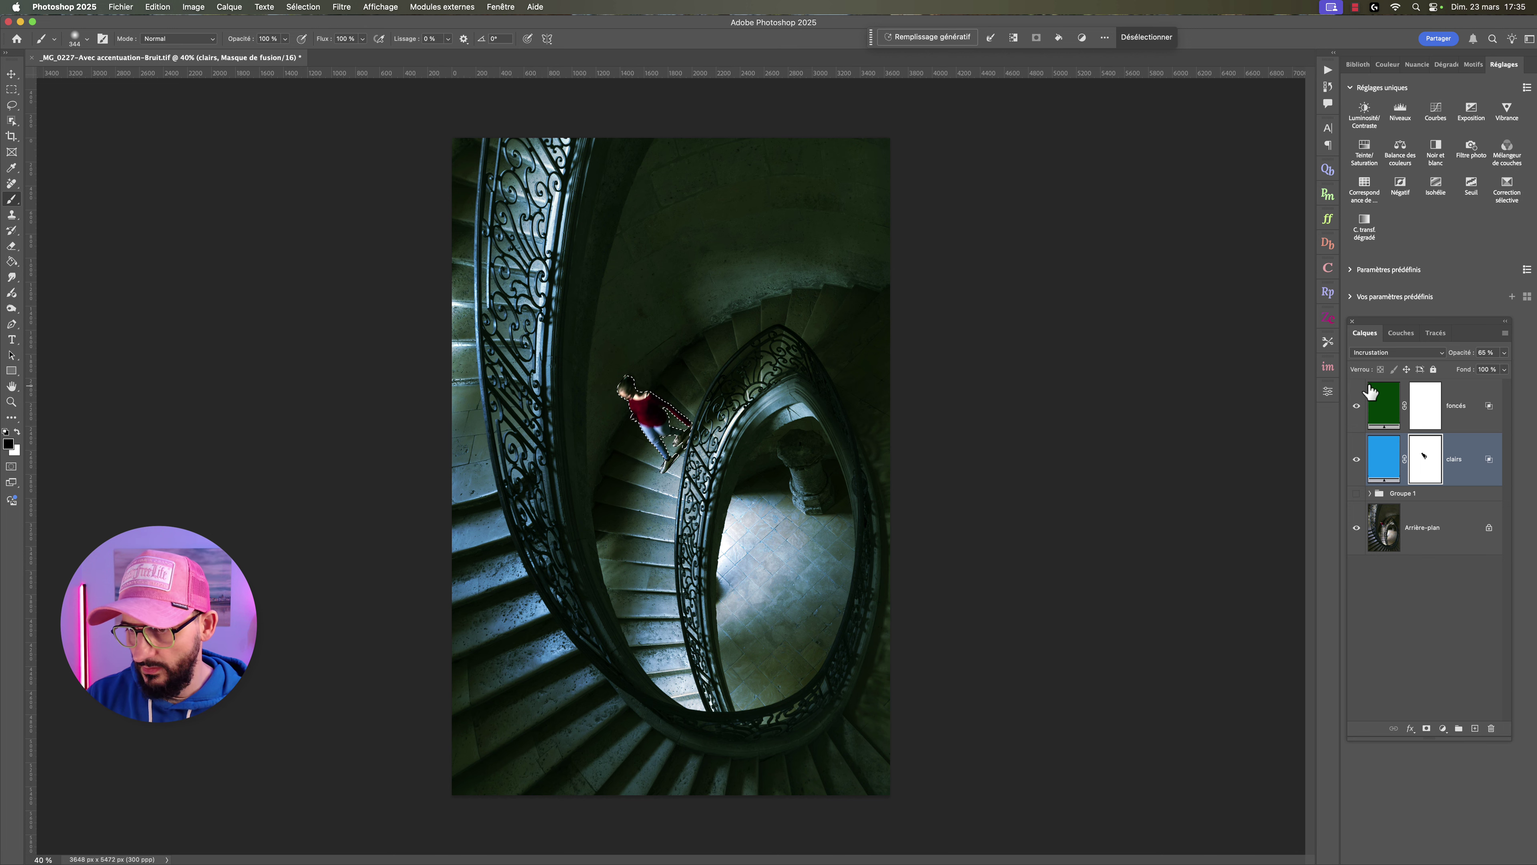
Paint the selected person black on the foncés layer's mask and clear the selection.
click(1425, 409)
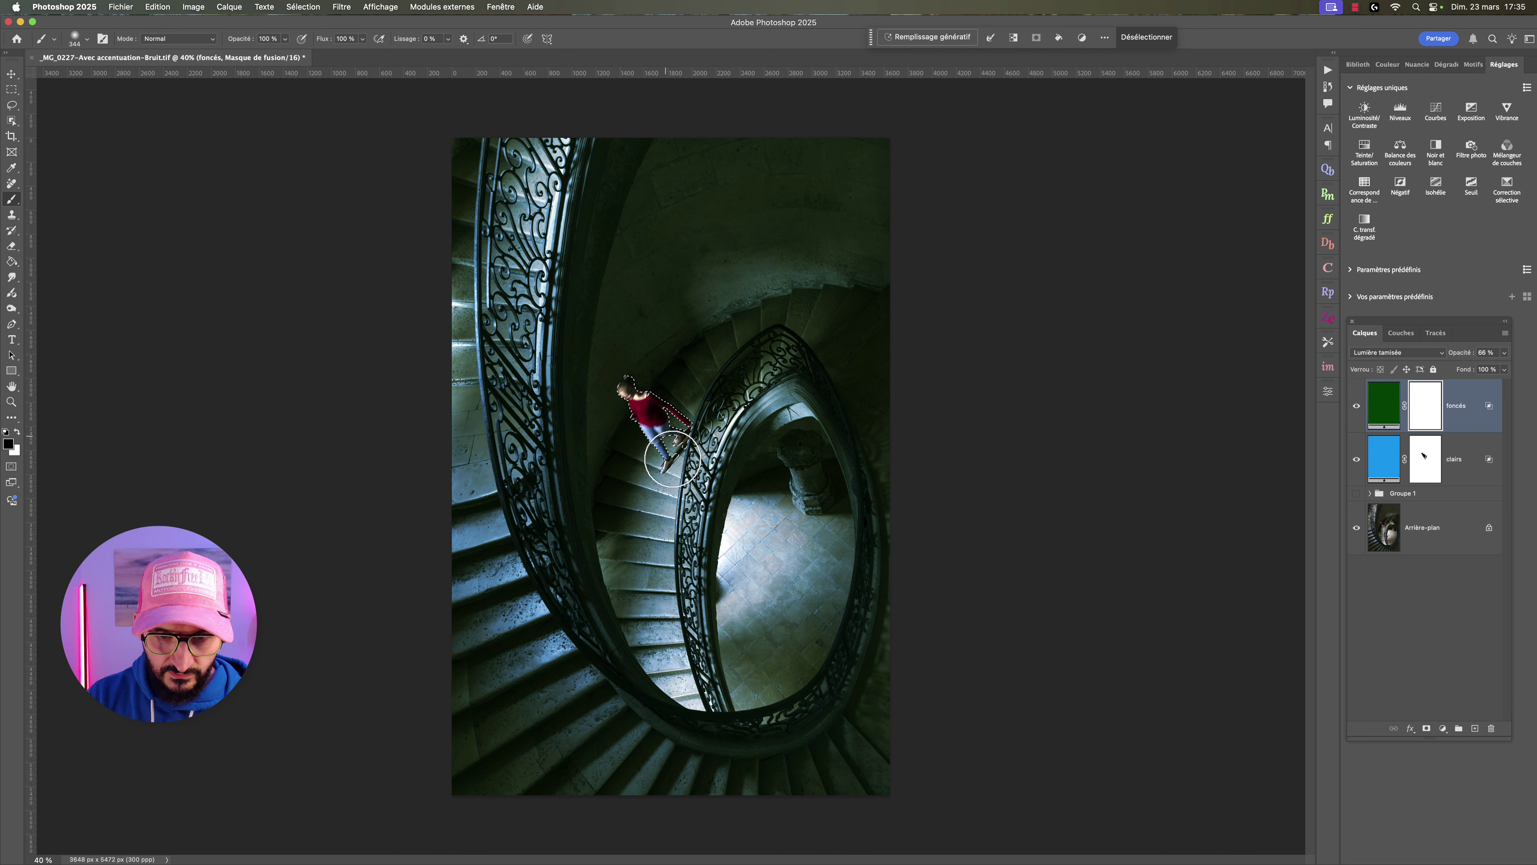
mouse_move(640, 395)
mouse_down()
mouse_move(658, 436)
mouse_move(635, 378)
mouse_up()
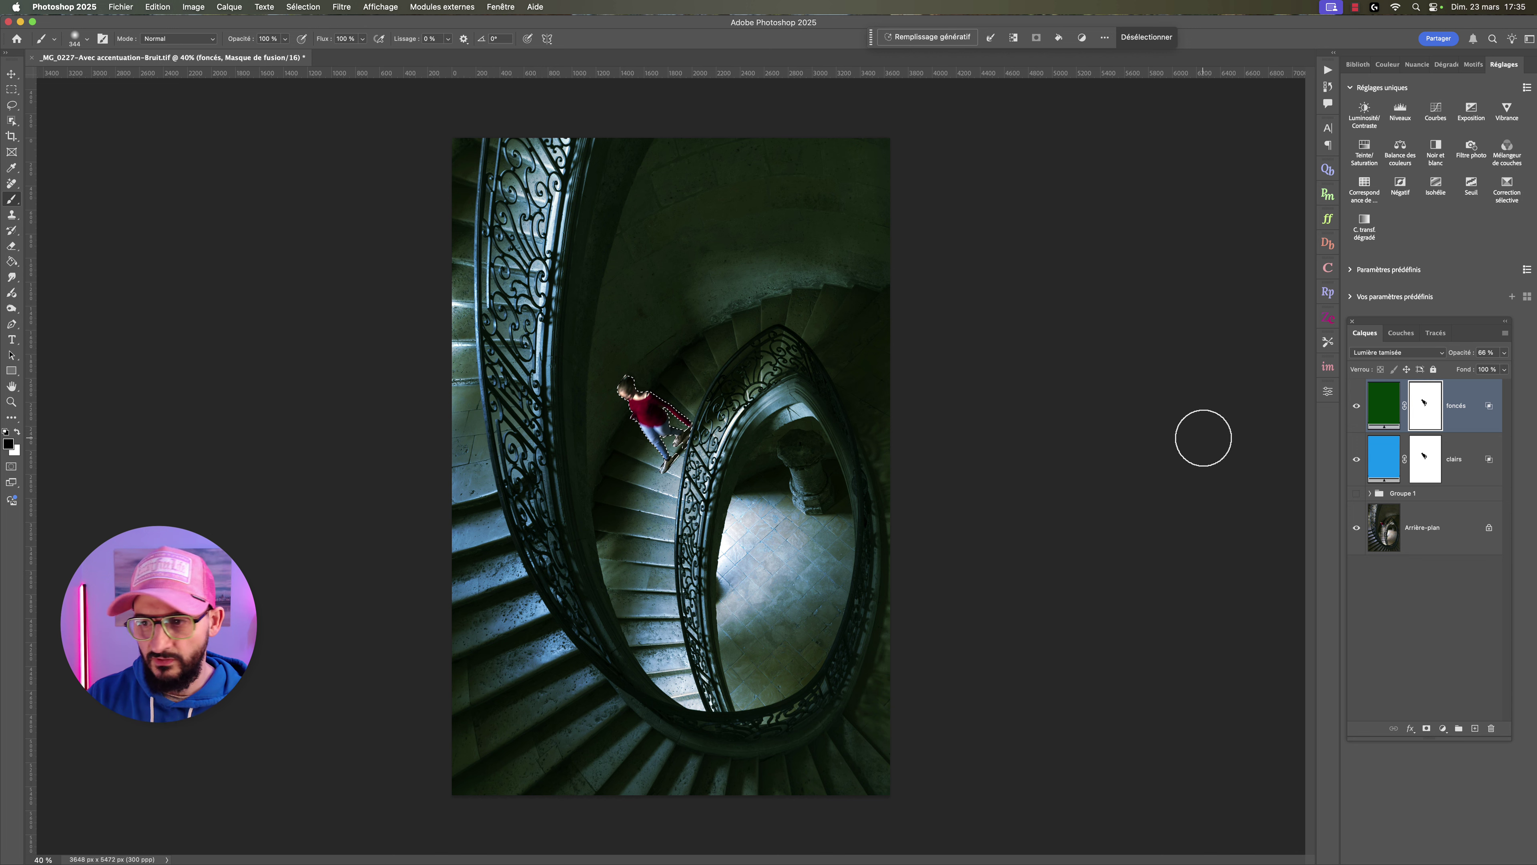
key(super+d)
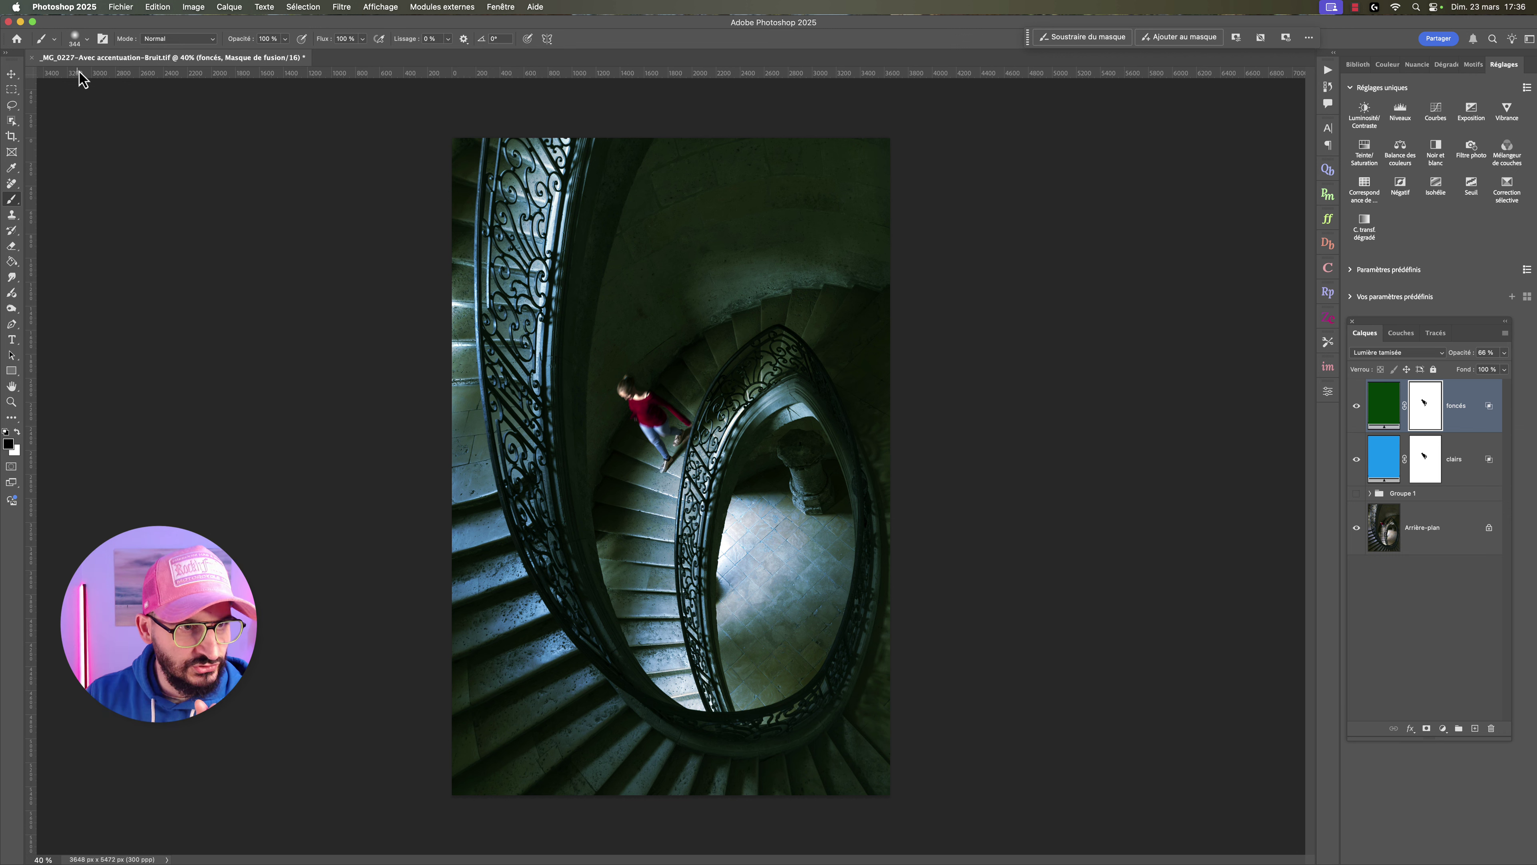
With a soft 78 px white brush, restore the tint around the person's legs on the foncés and clairs masks.
click(17, 431)
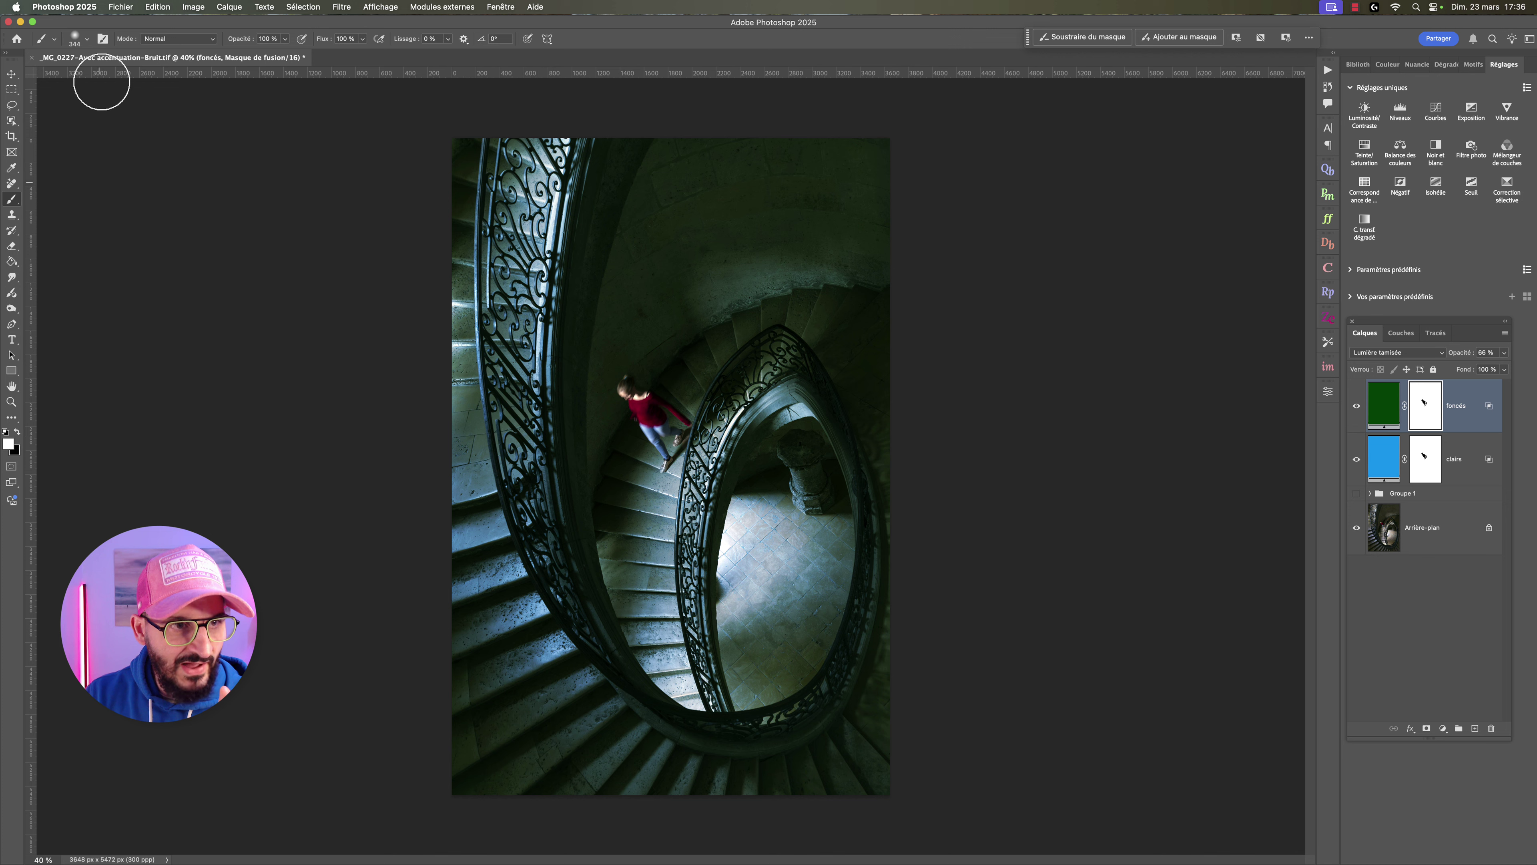
click(87, 40)
drag(111, 76, 102, 76)
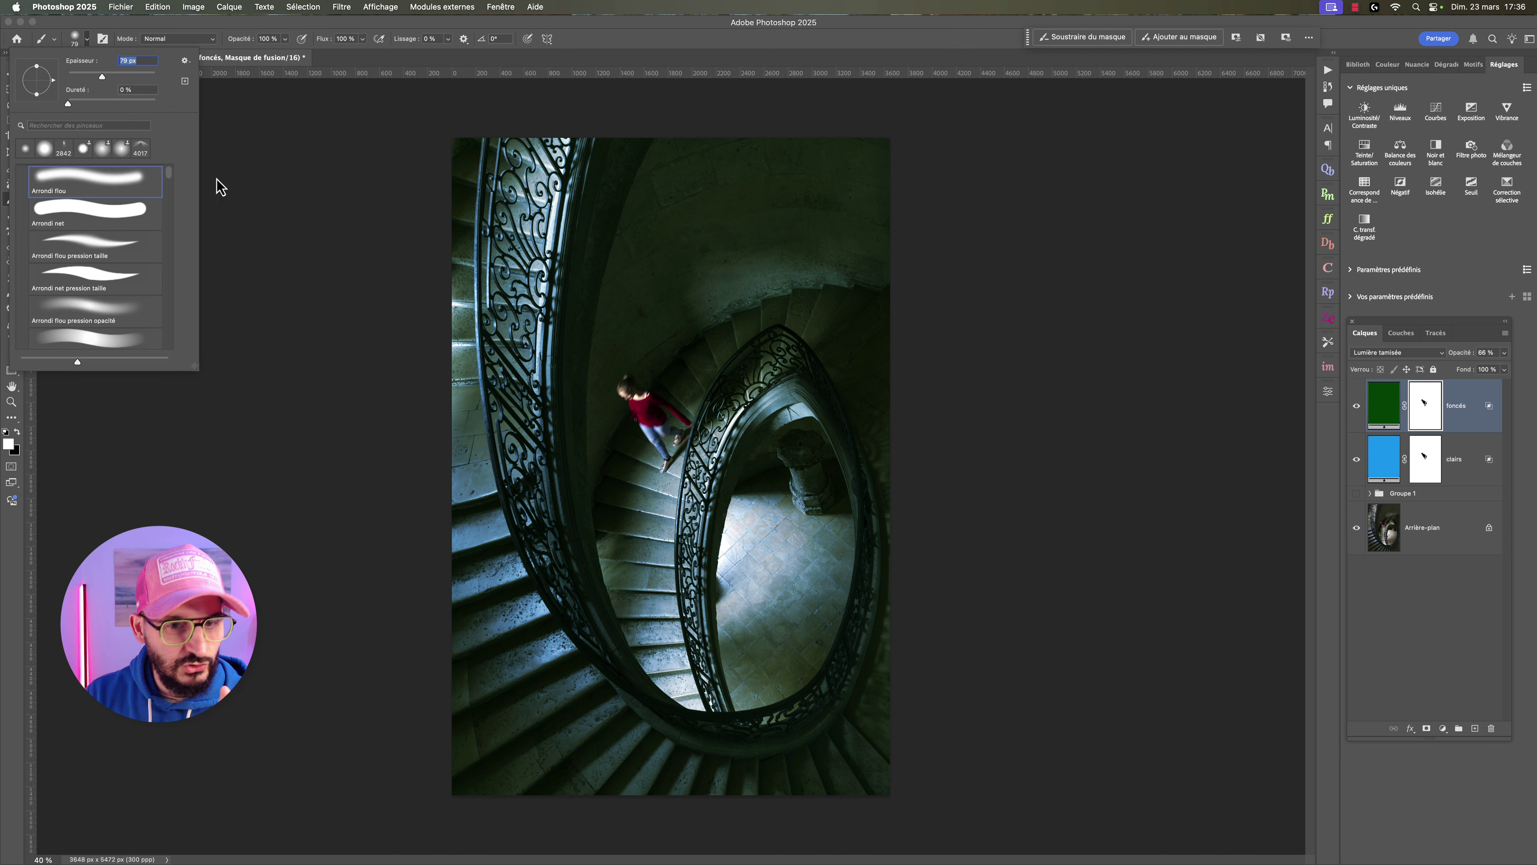
click(660, 453)
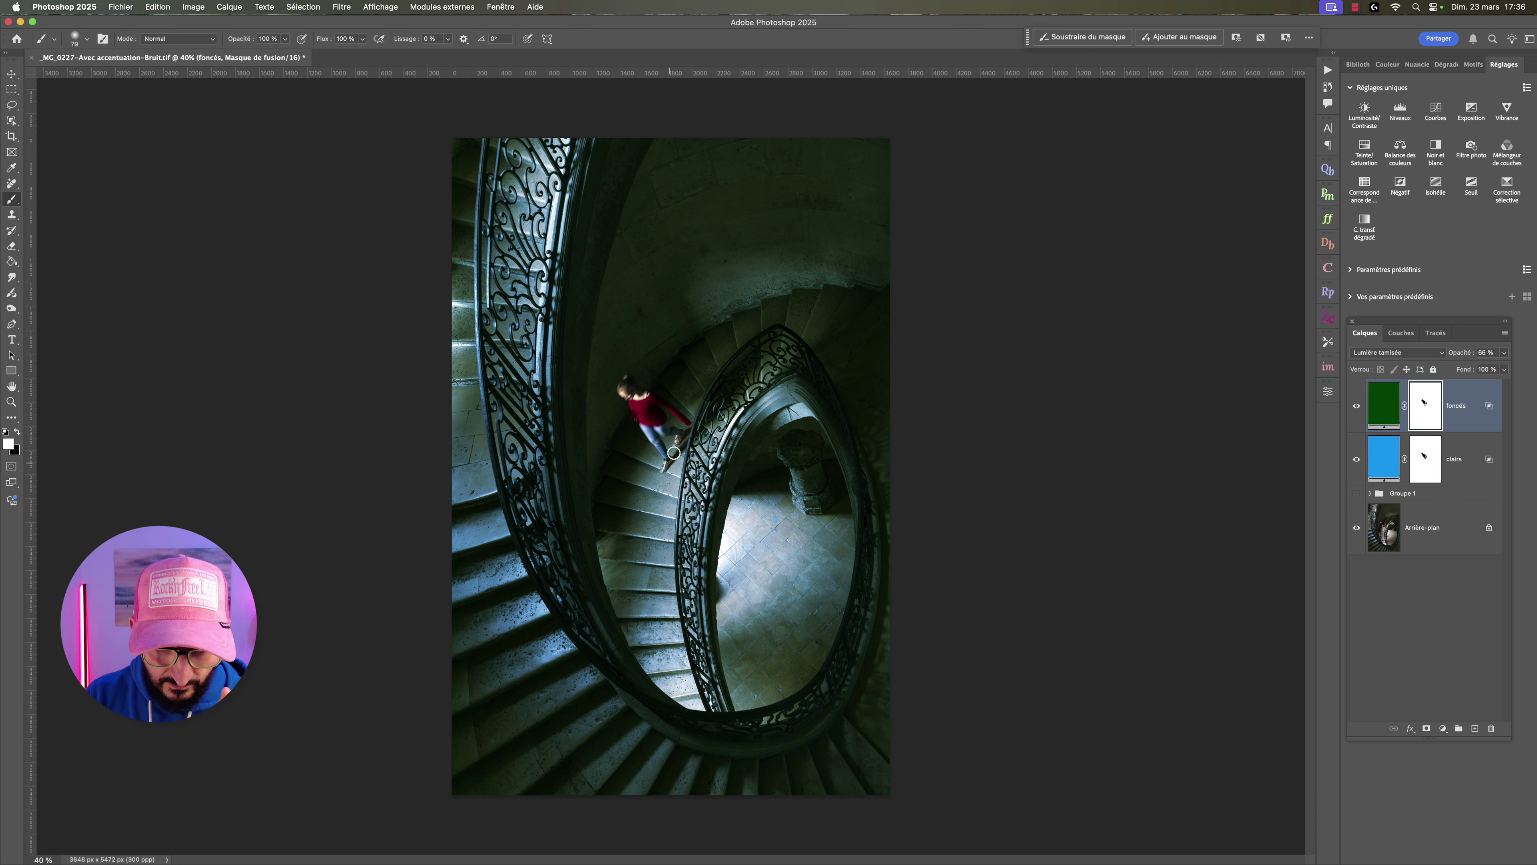
click(1417, 475)
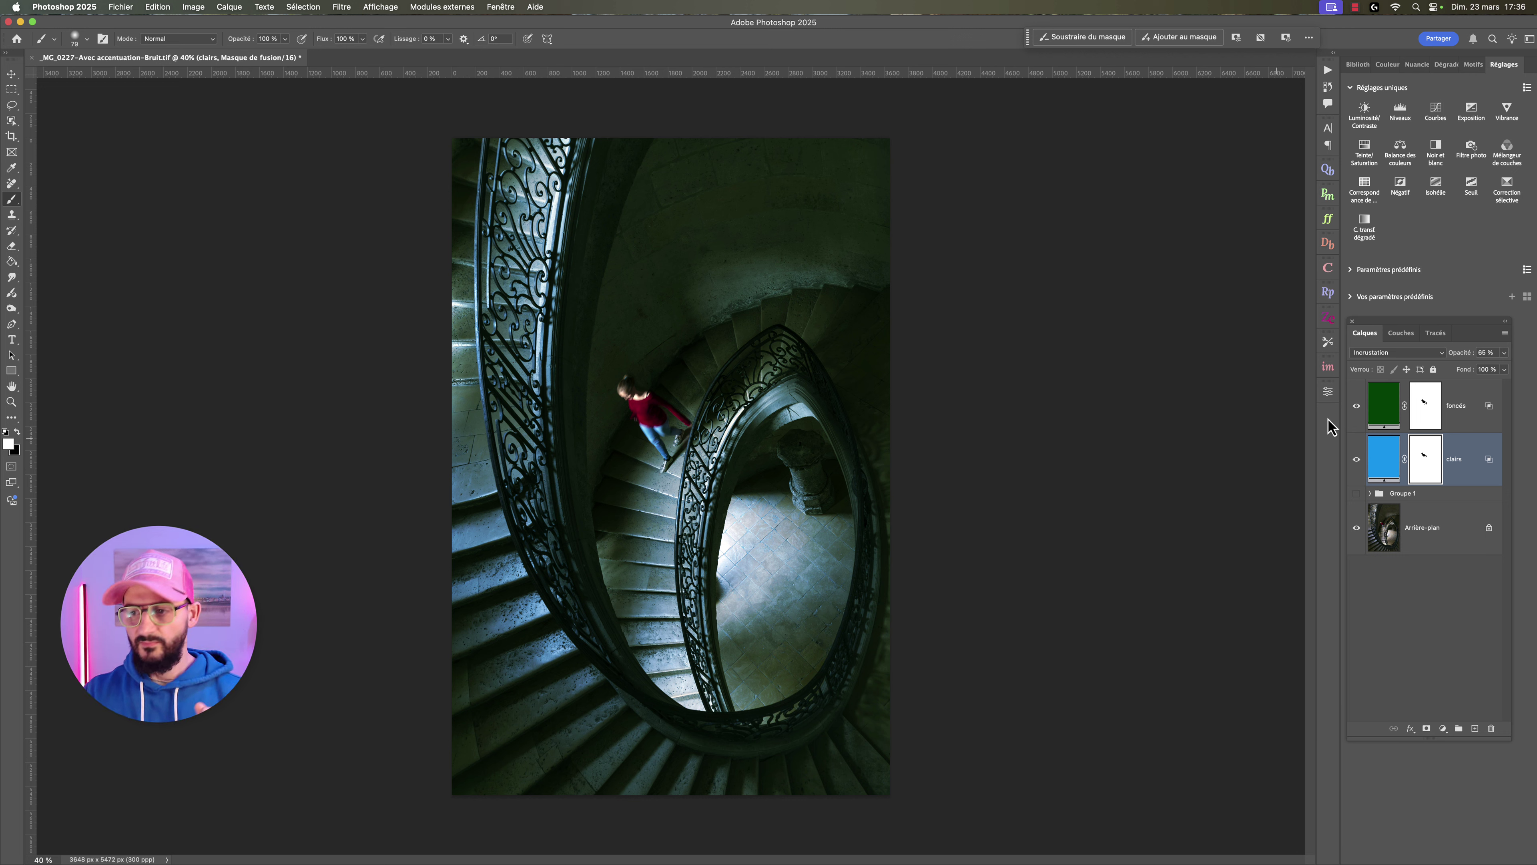
Hide and show both colour fill layers to compare the photo before and after grading, leaving them visible.
click(1356, 406)
click(1356, 459)
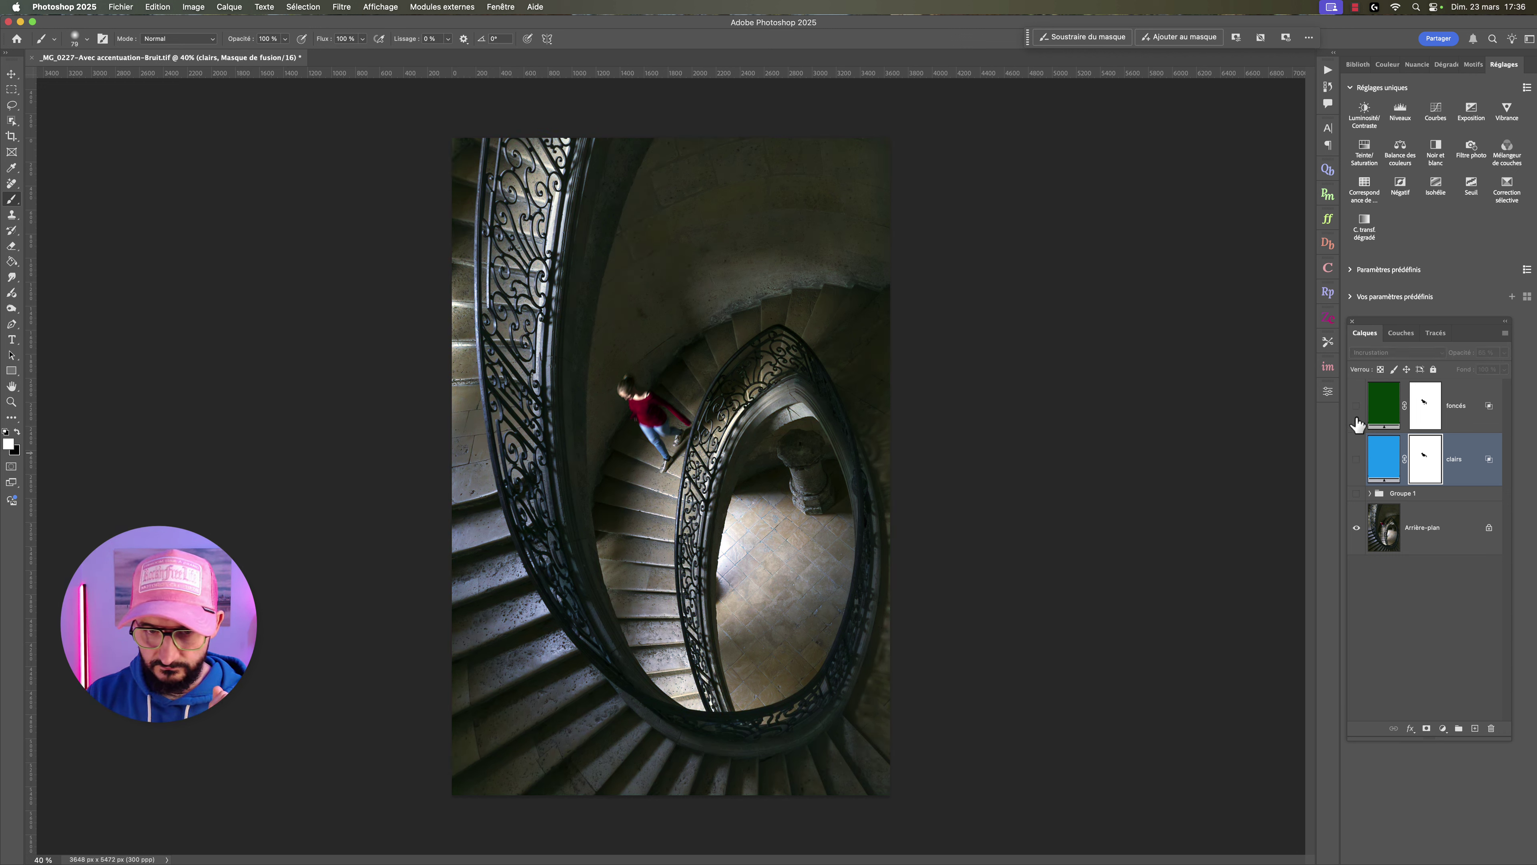
drag(1358, 412, 1359, 459)
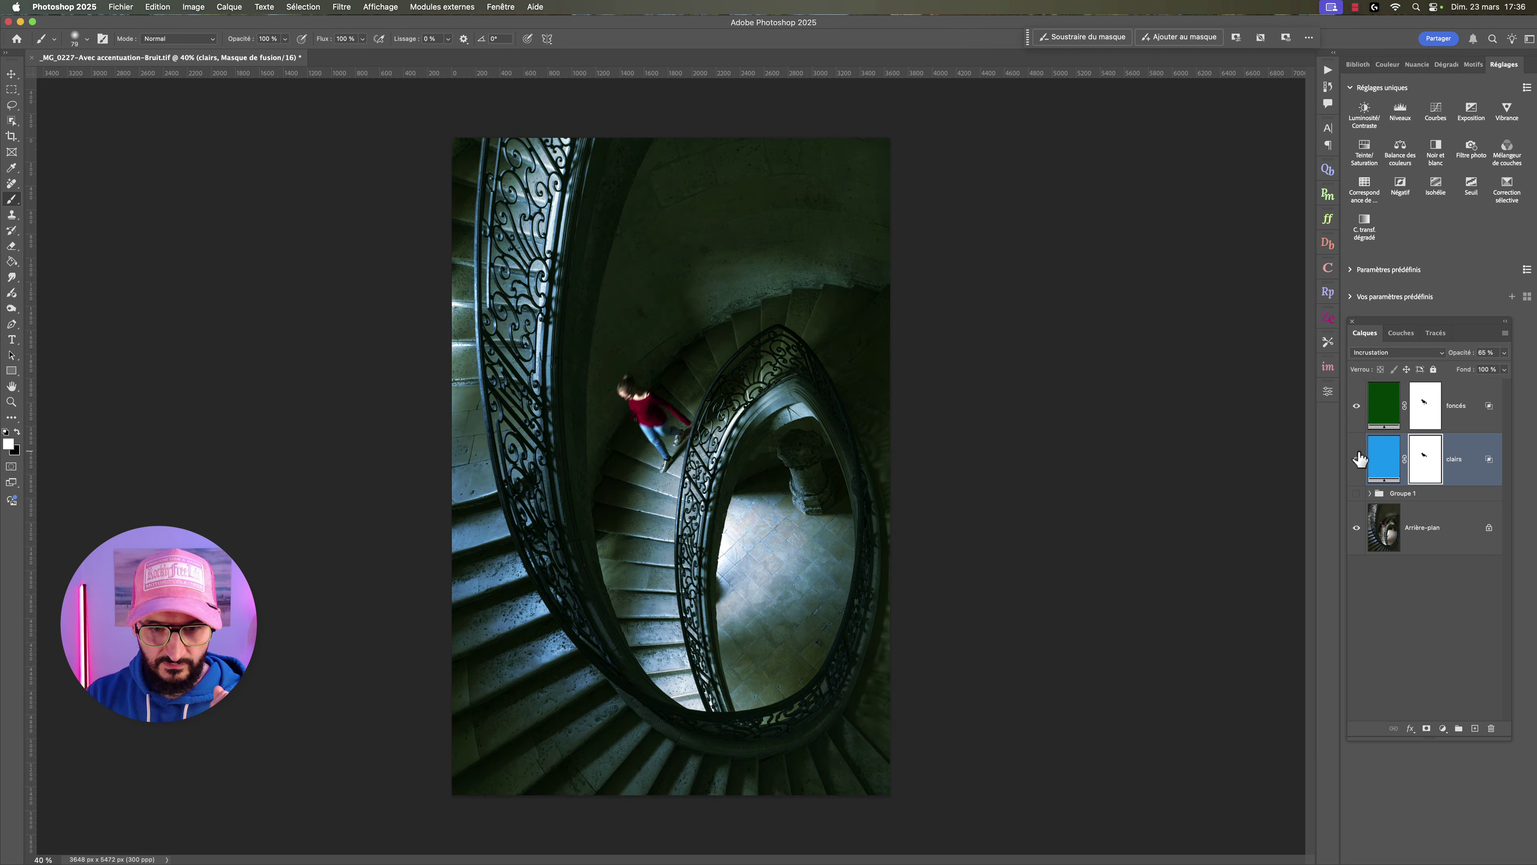
Compare the image with and without foncés, duplicate that layer, and set the copy's blend mode to Lumière ponctuelle.
click(1356, 406)
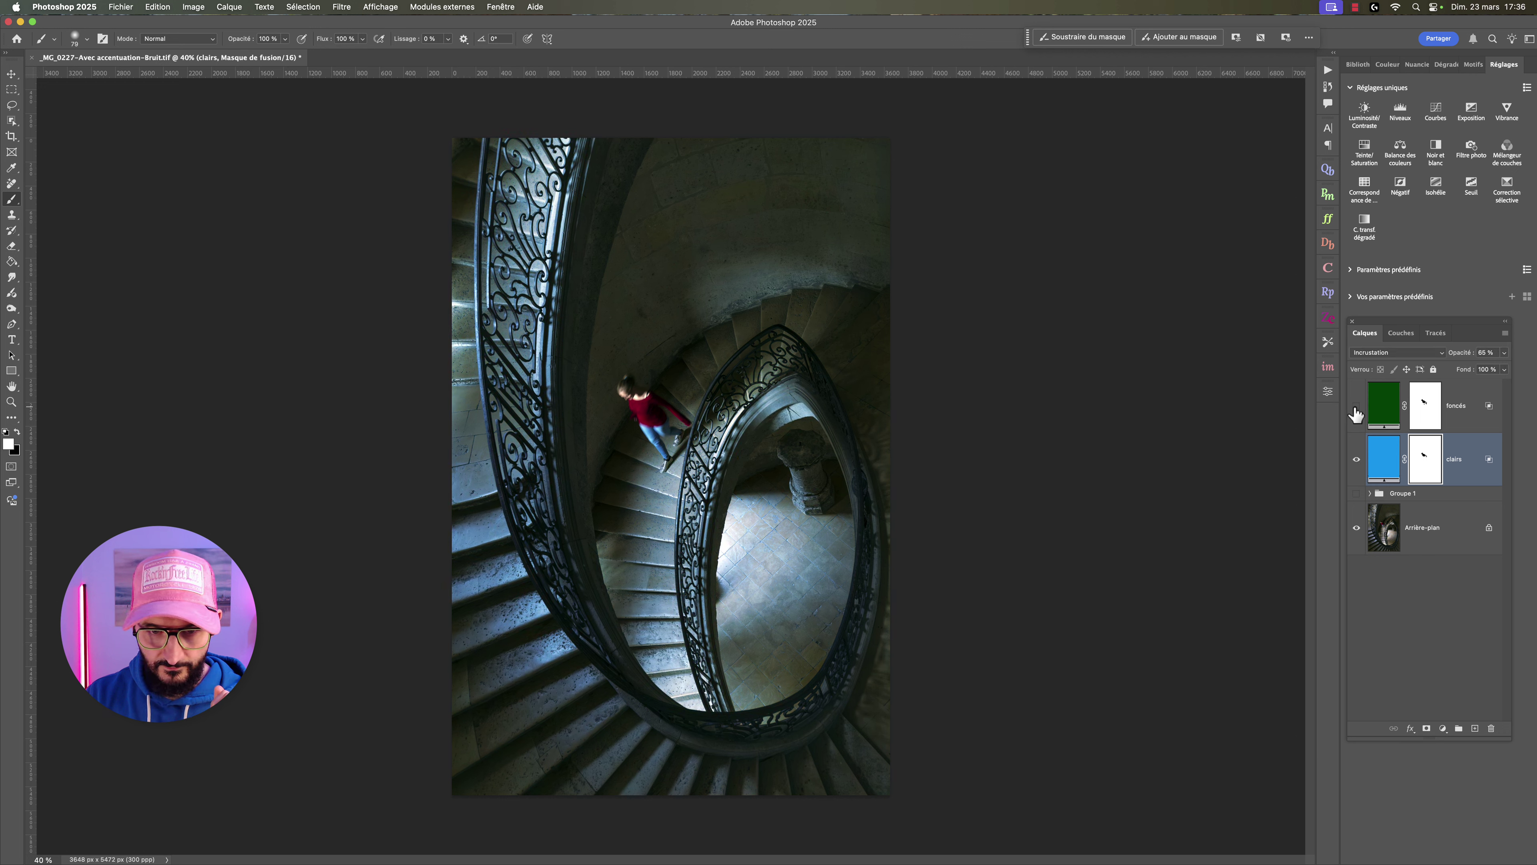
click(1356, 410)
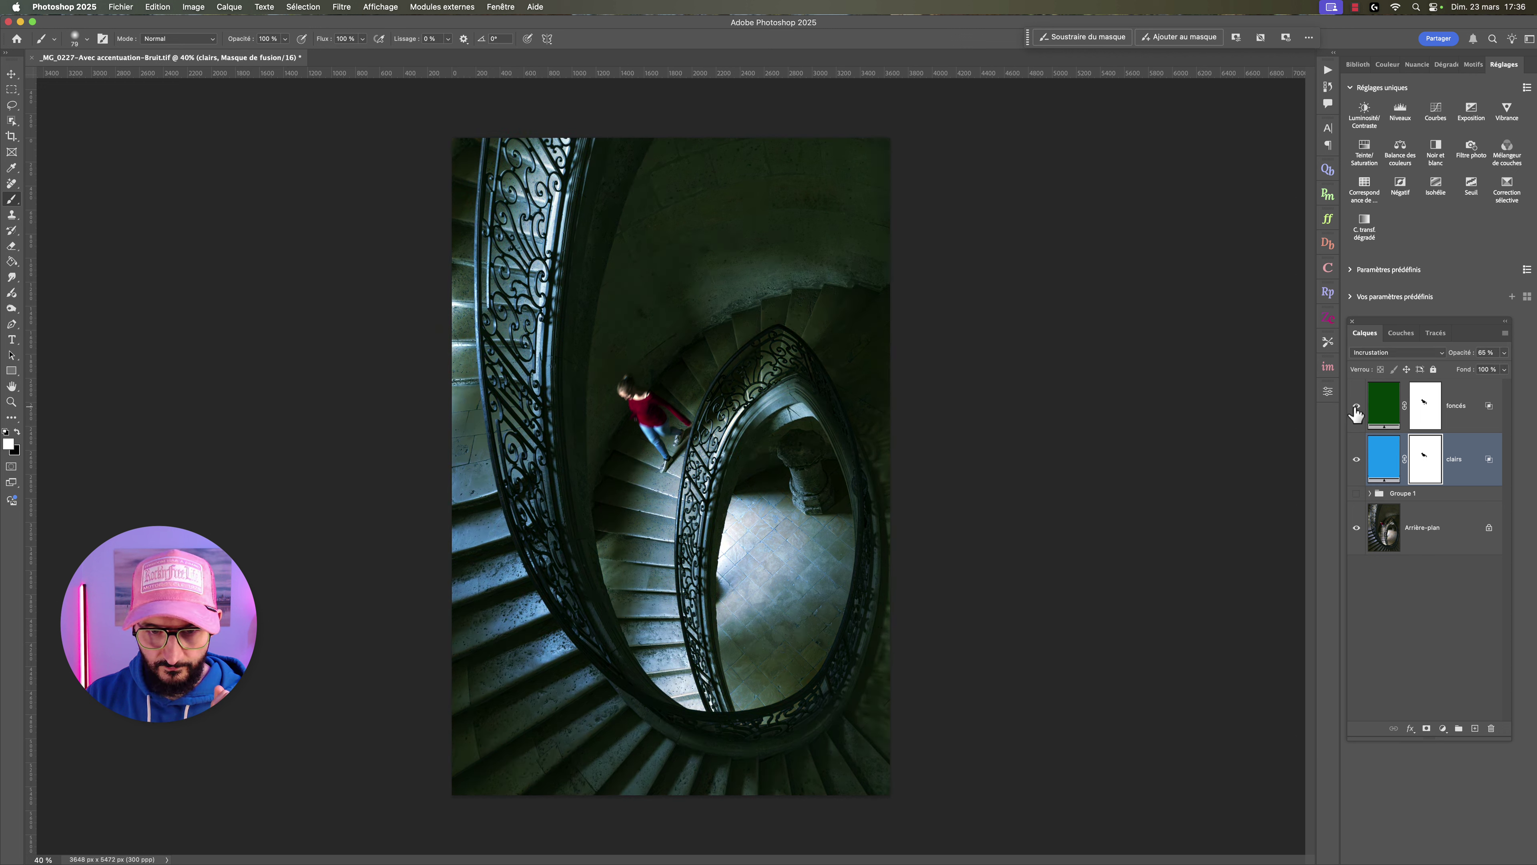
click(1469, 401)
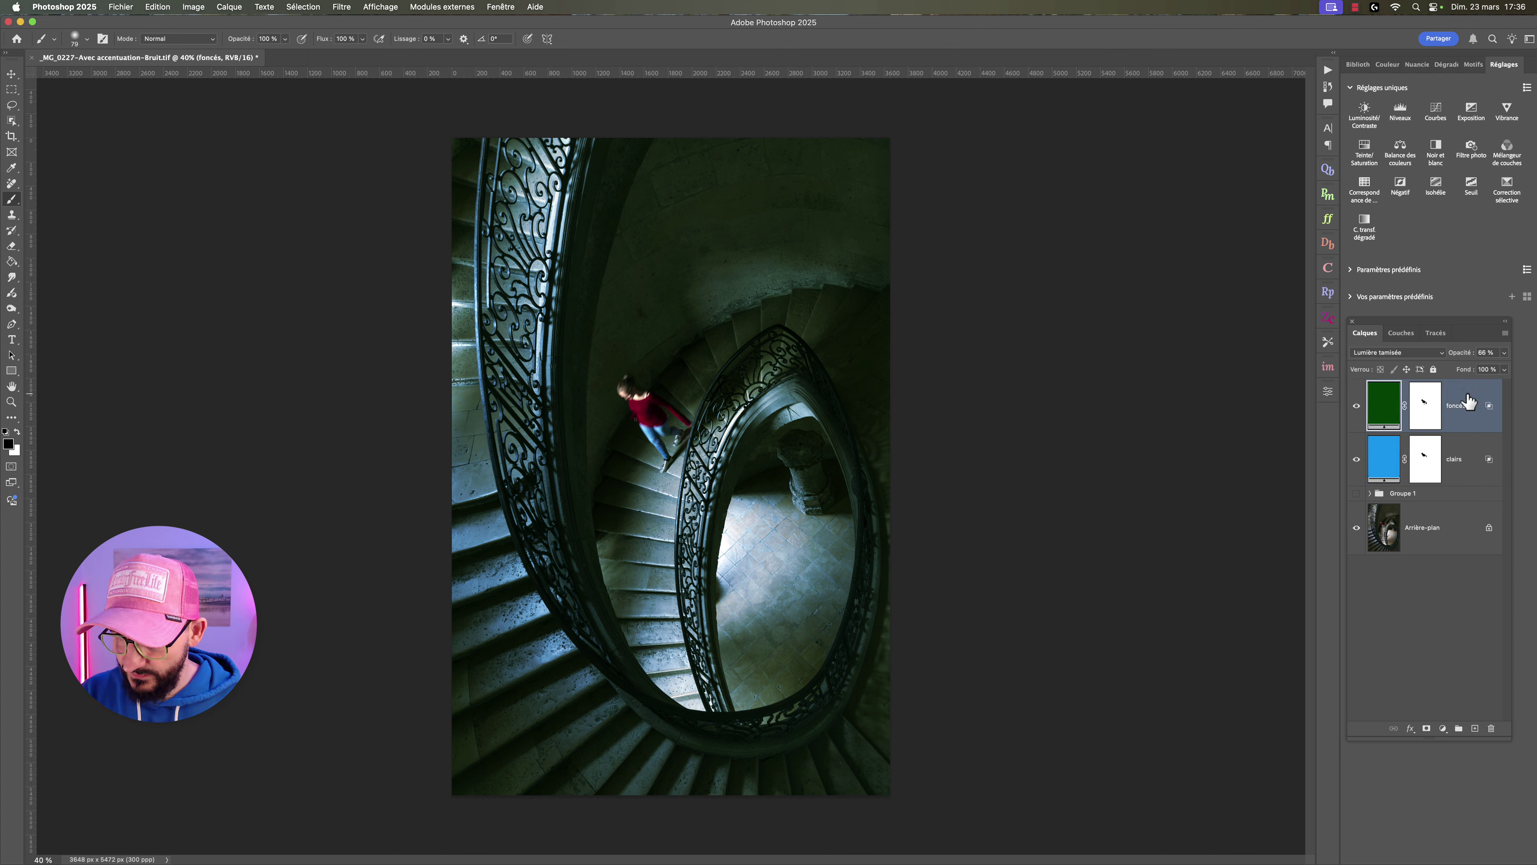
key(super+j)
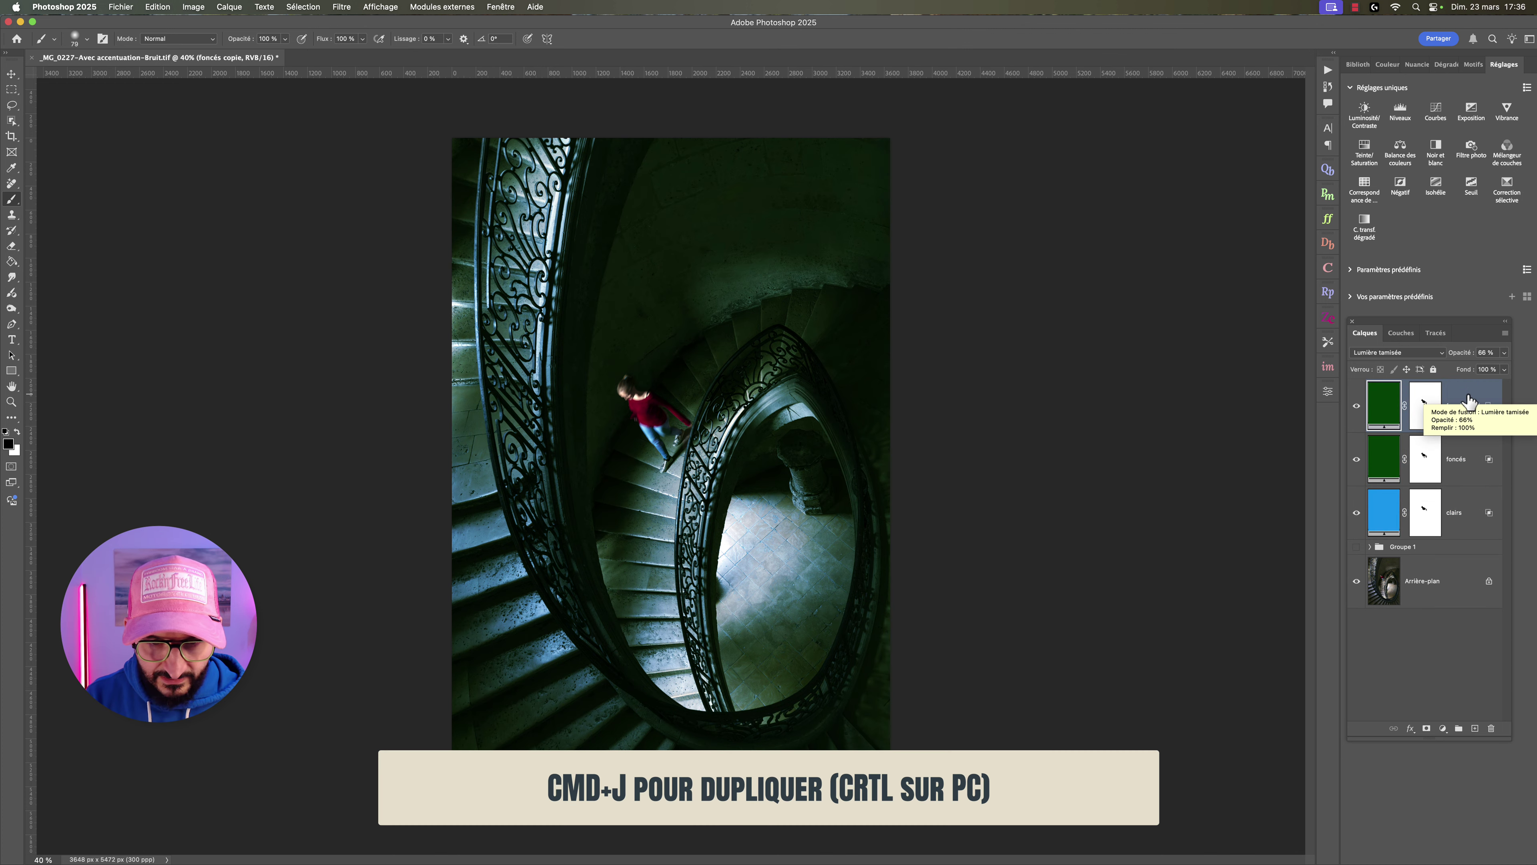
click(1396, 353)
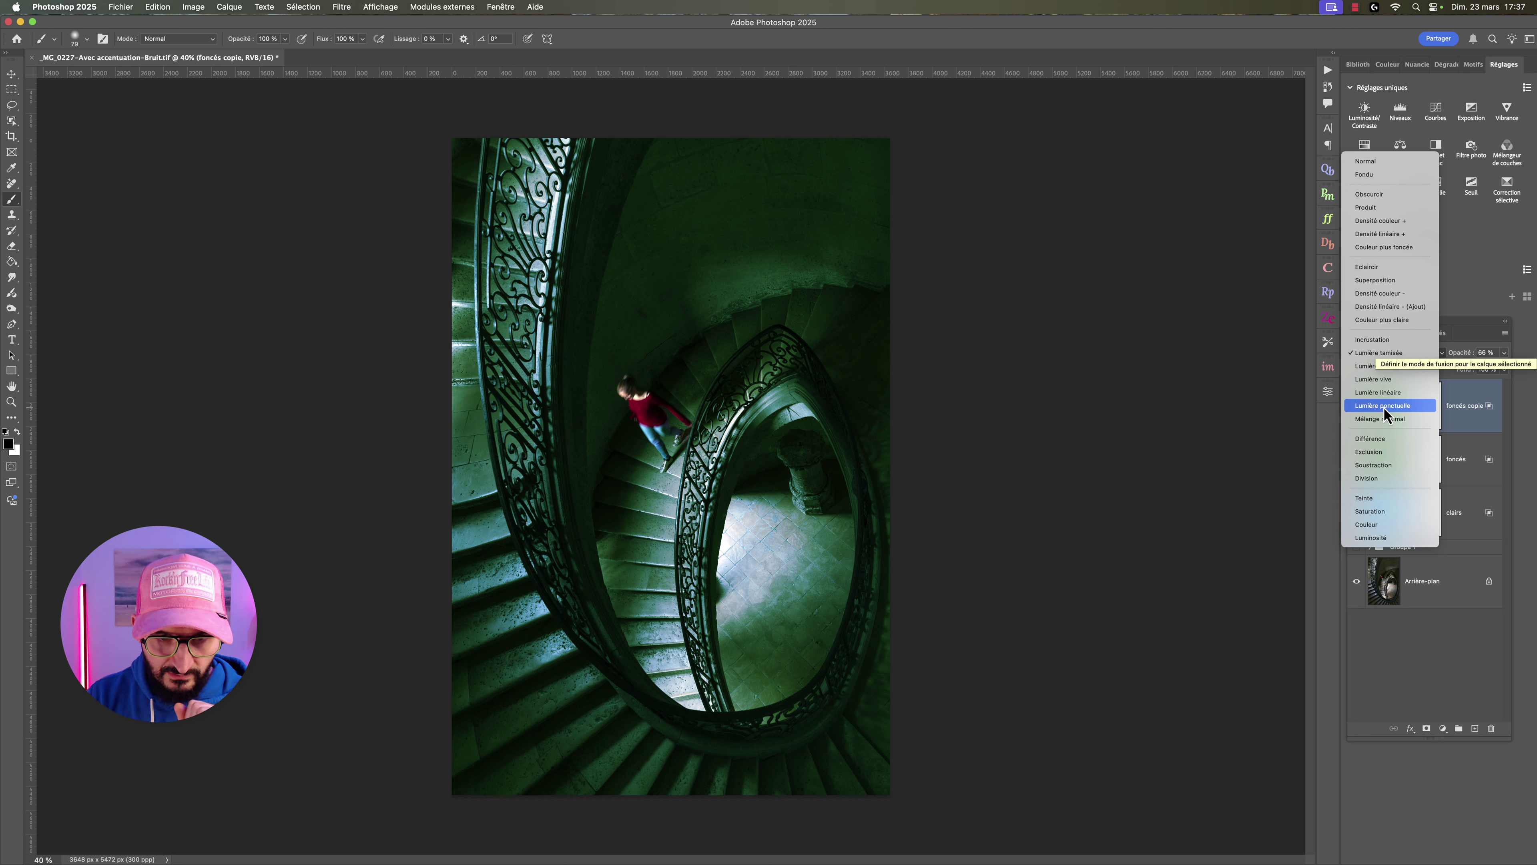
click(1383, 407)
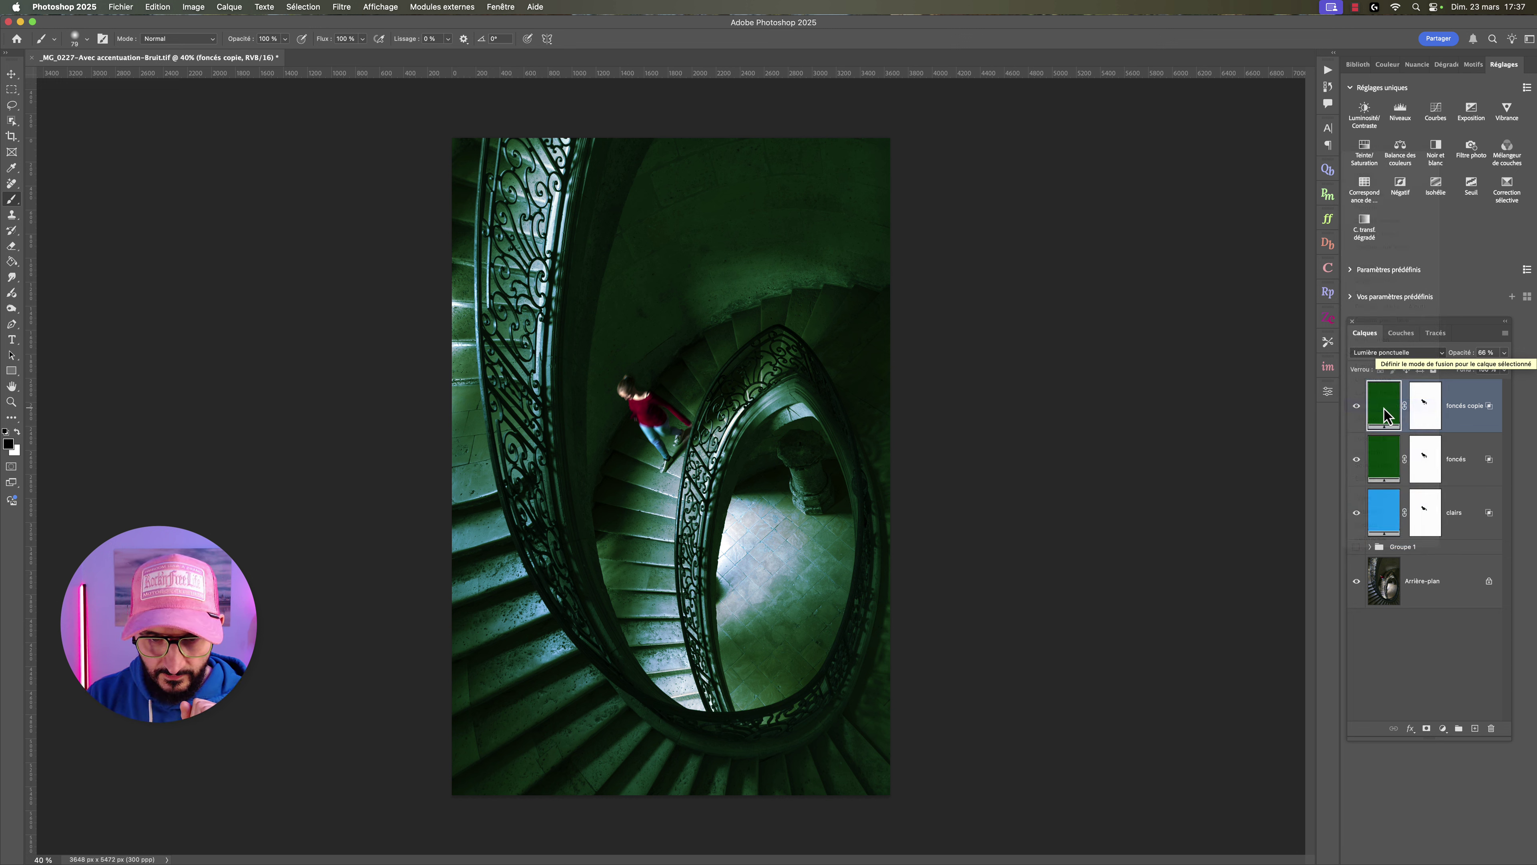
Set the foncés copie layer's opacity to 100% and its fill (Fond) to 21%.
click(1504, 354)
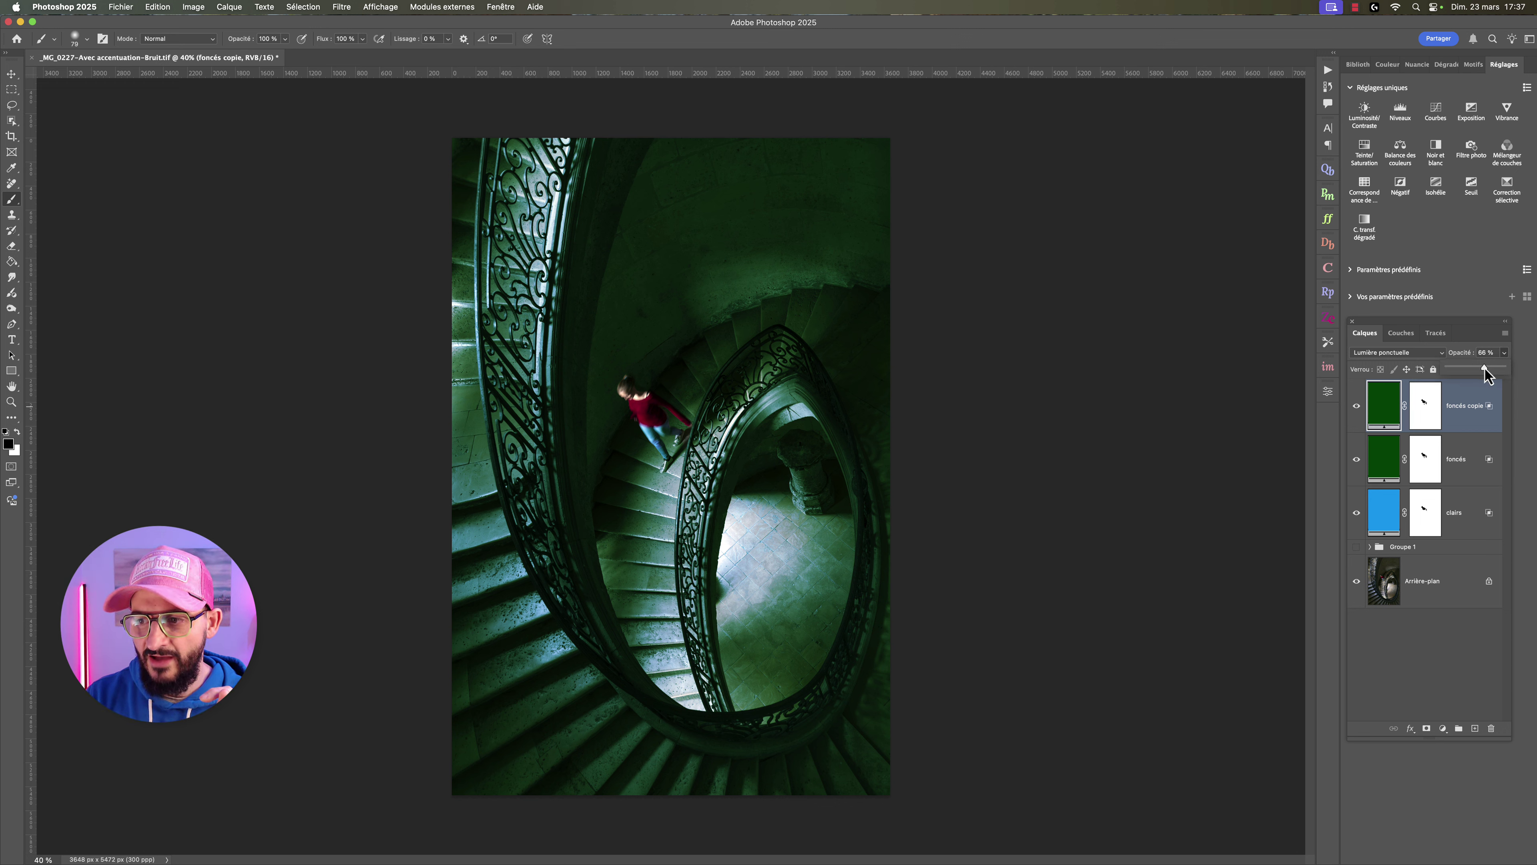
drag(1484, 371, 1517, 375)
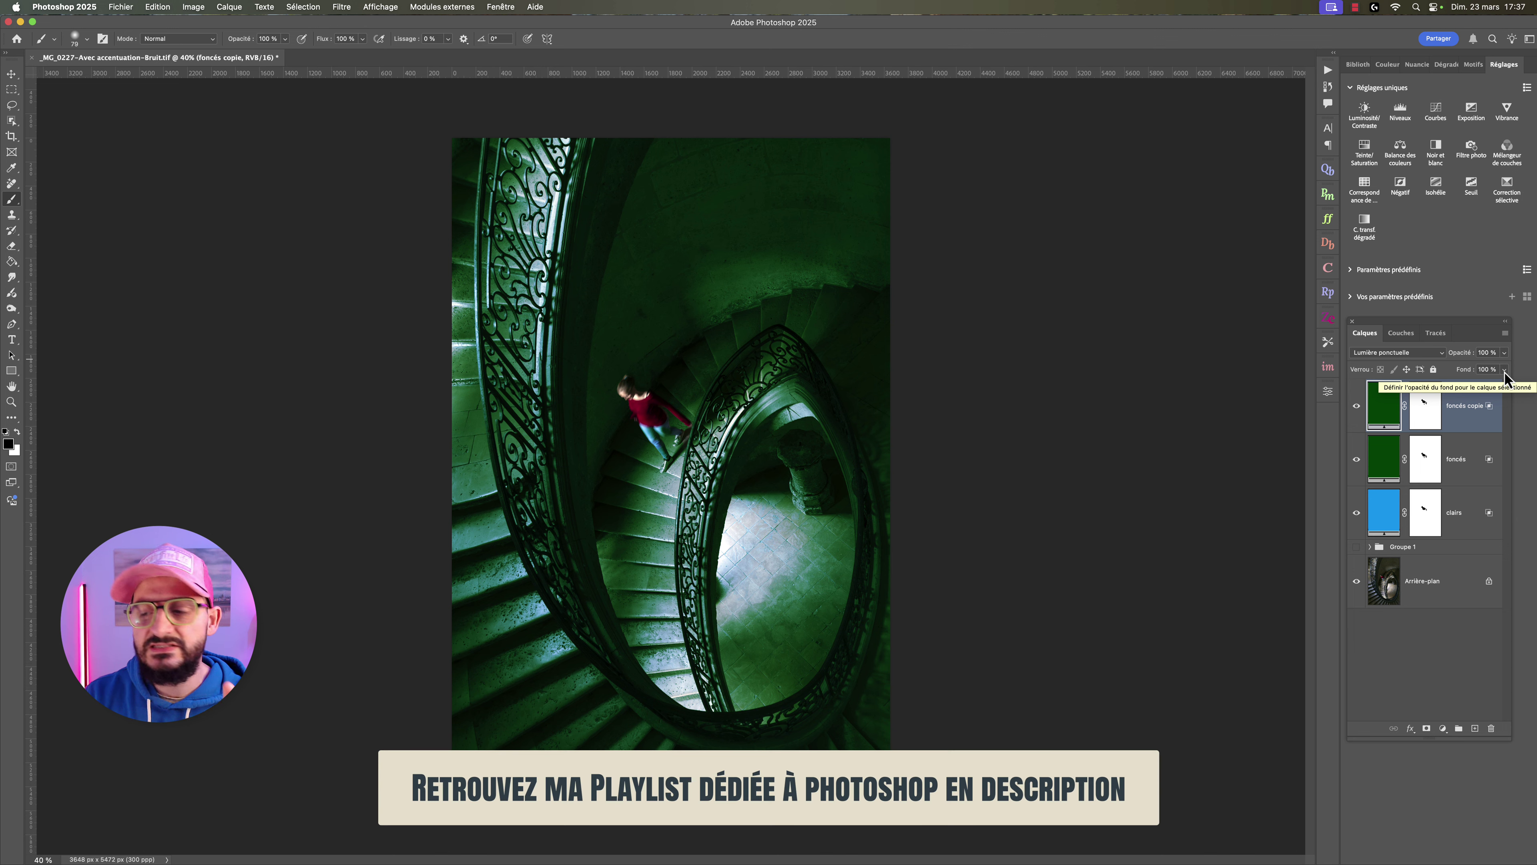
click(1504, 370)
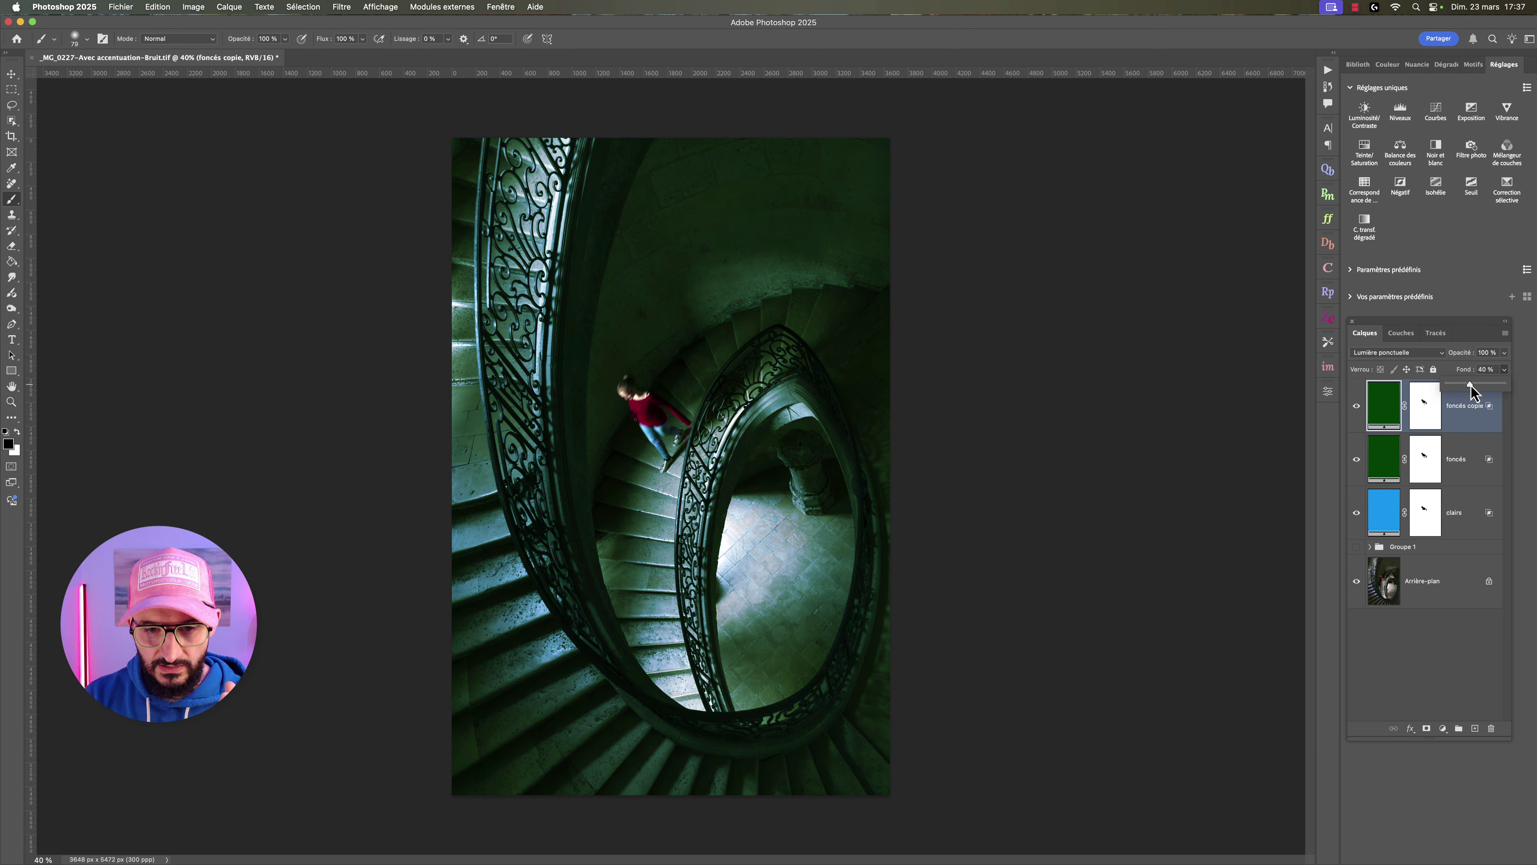
drag(1470, 392, 1454, 393)
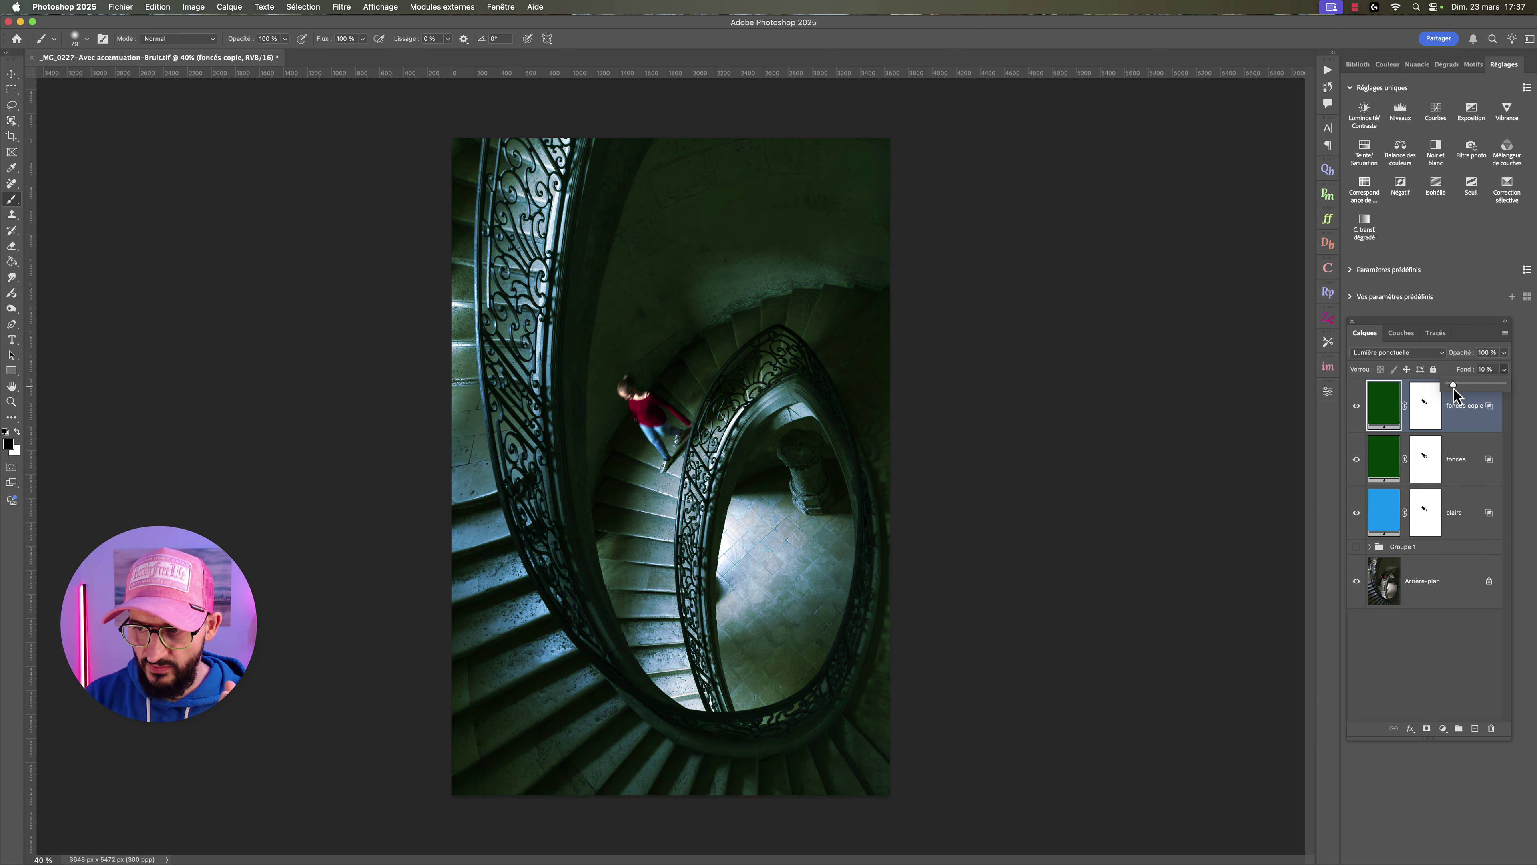
click(1356, 412)
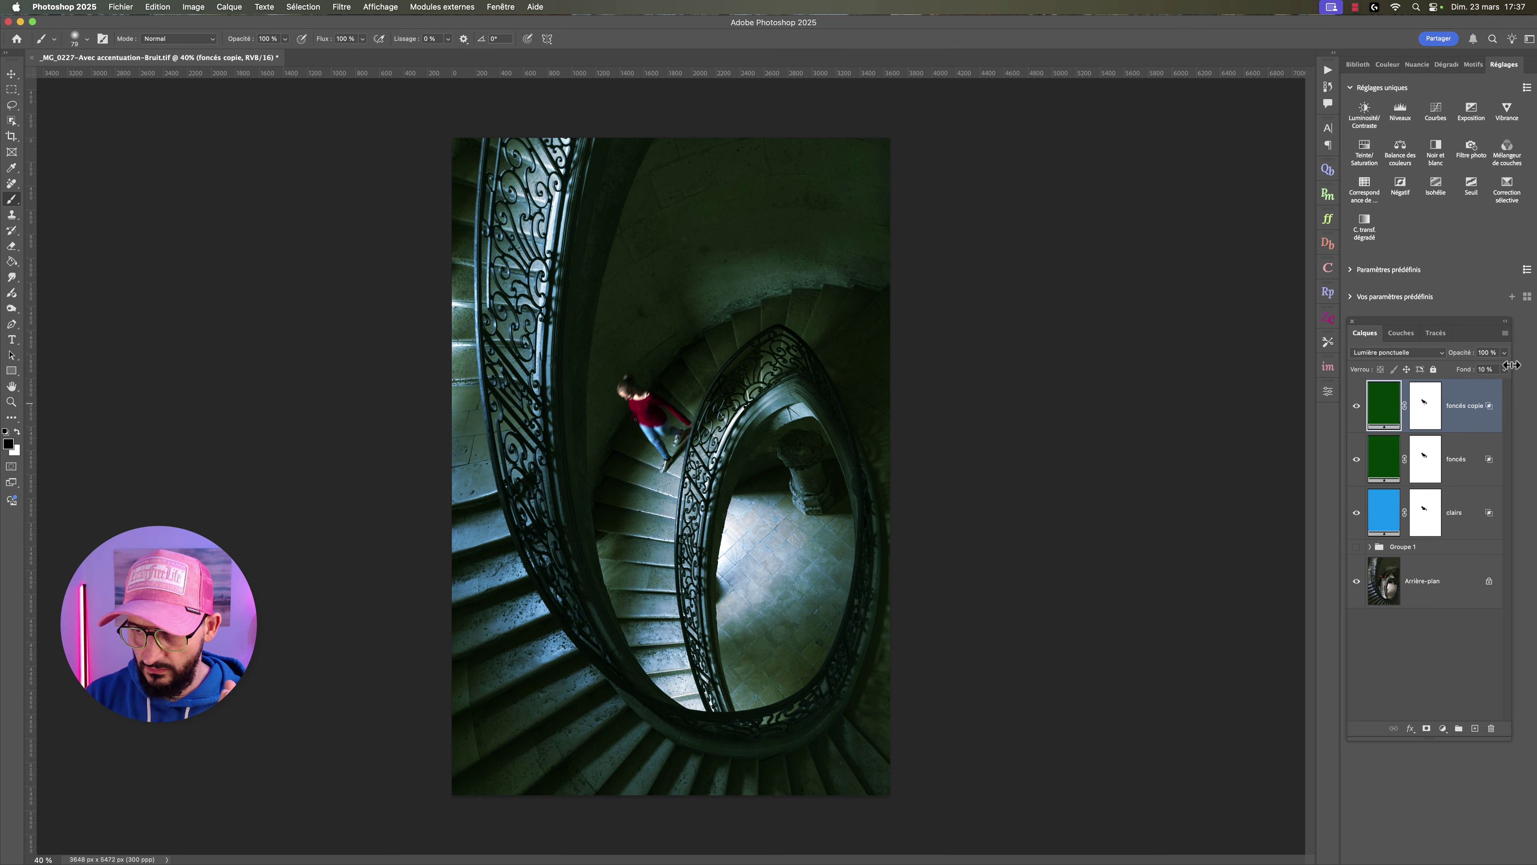
click(1504, 369)
drag(1452, 386, 1462, 385)
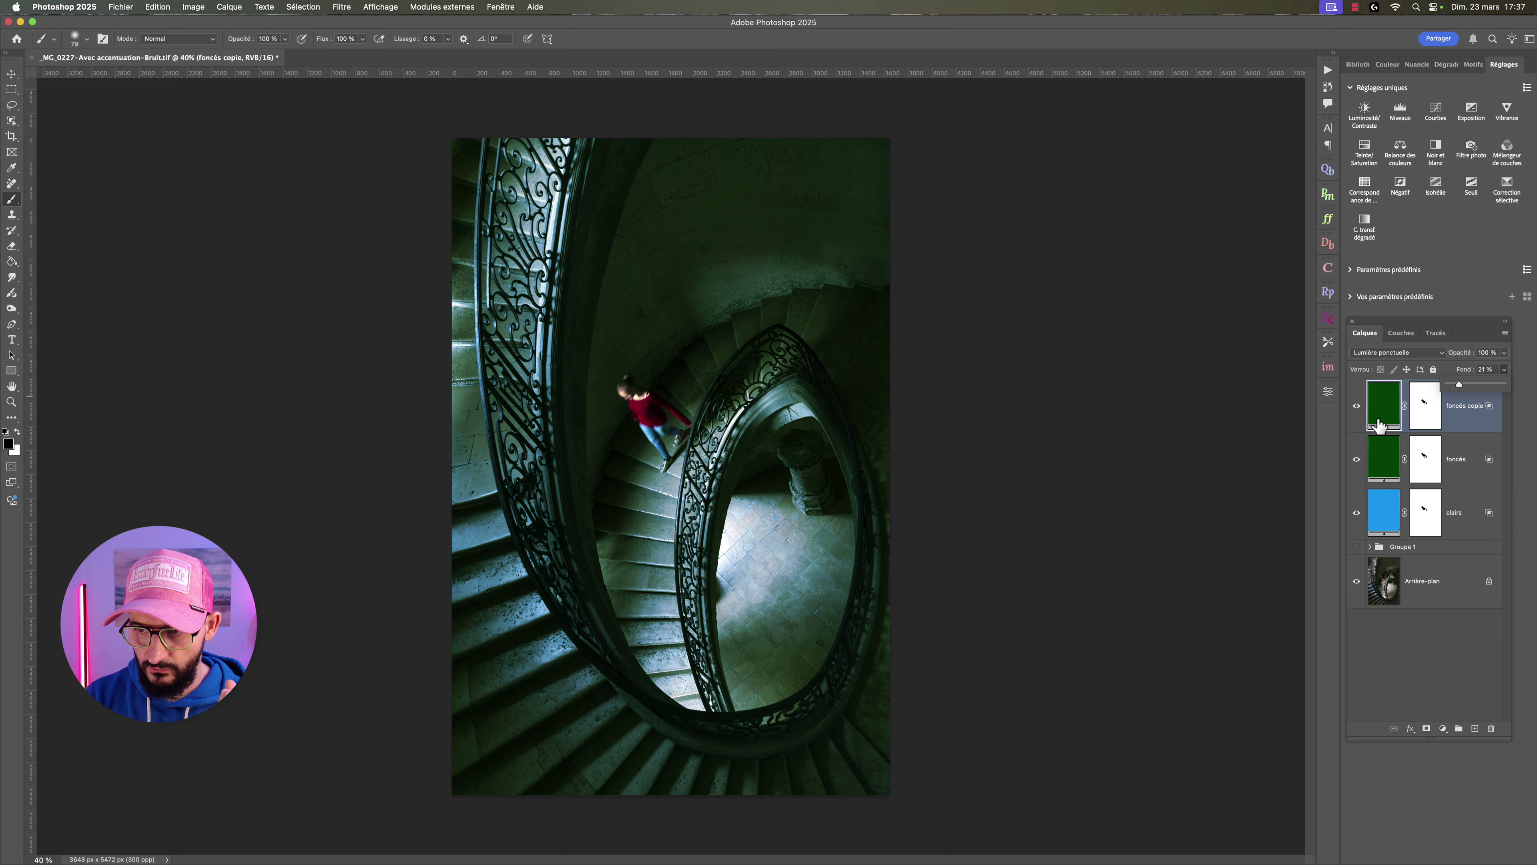
Hide and show the foncés copie layer to compare its effect, leaving it visible.
click(1357, 411)
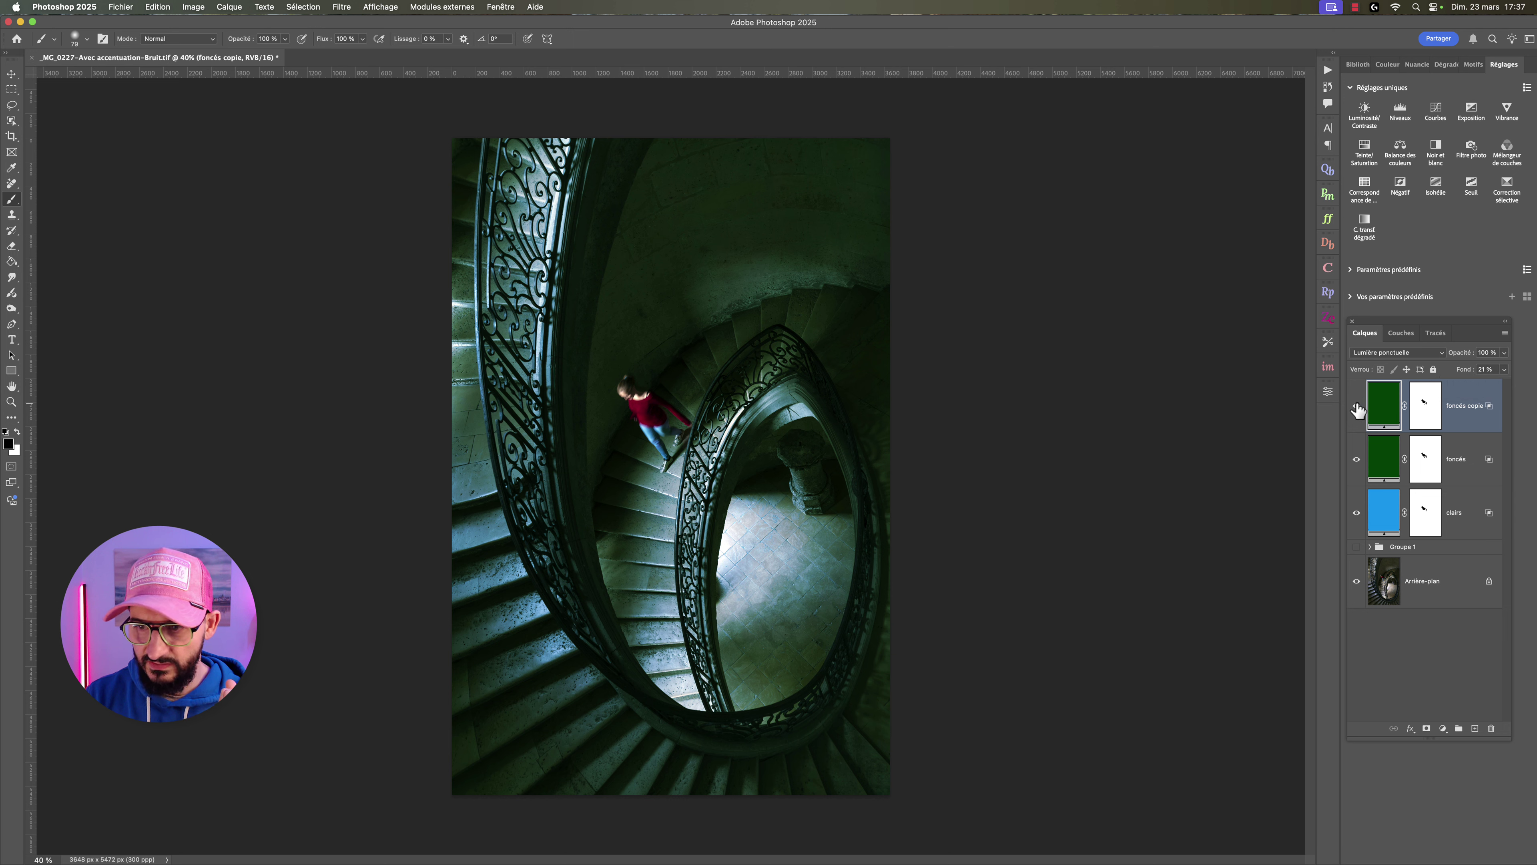
click(1357, 410)
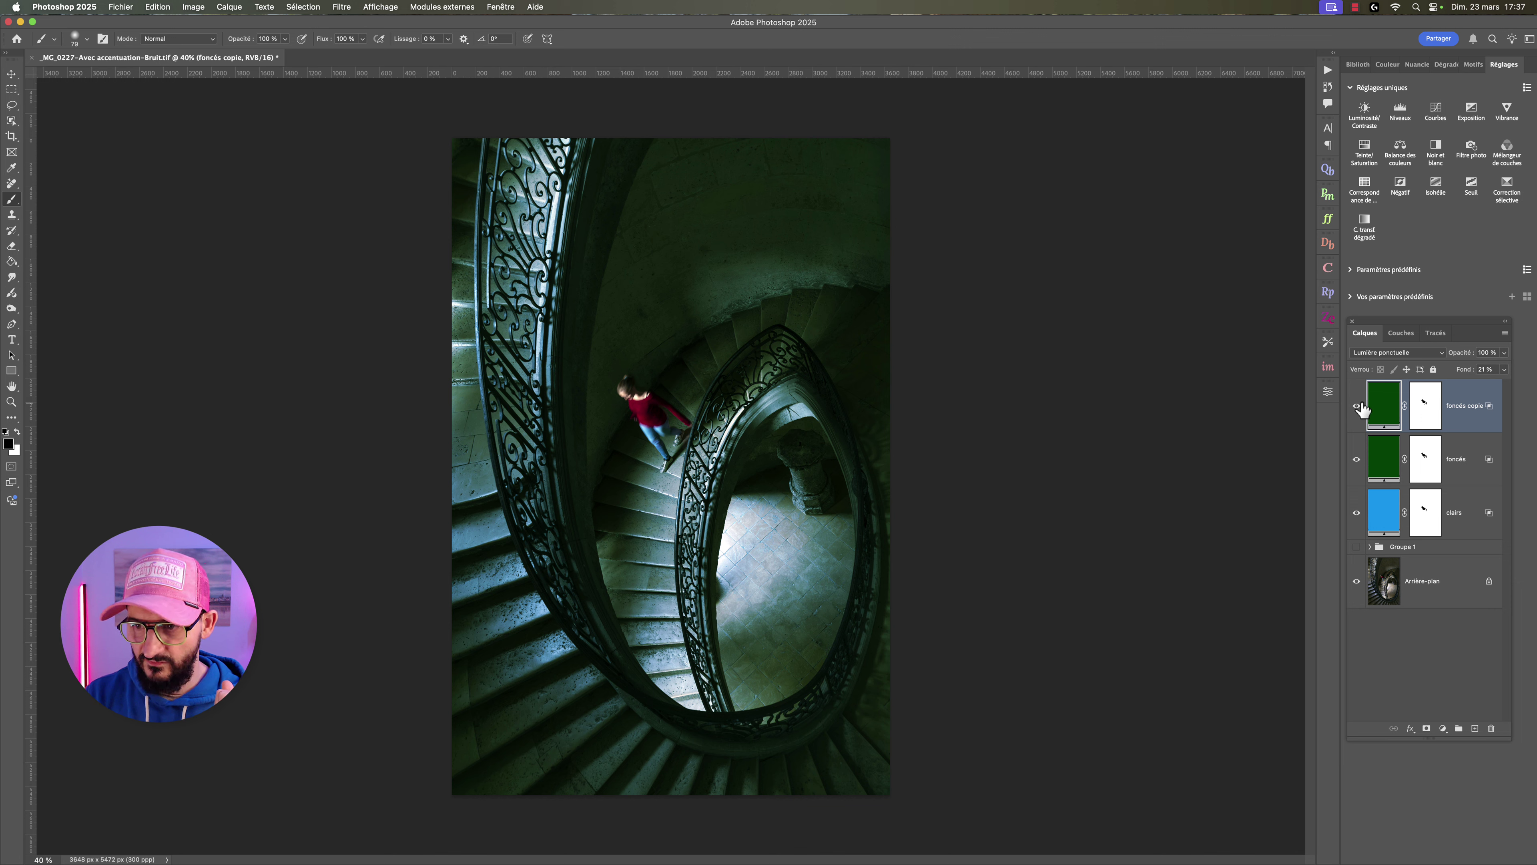
mouse_move(1358, 405)
mouse_down()
mouse_move(1358, 512)
mouse_move(1356, 407)
mouse_up()
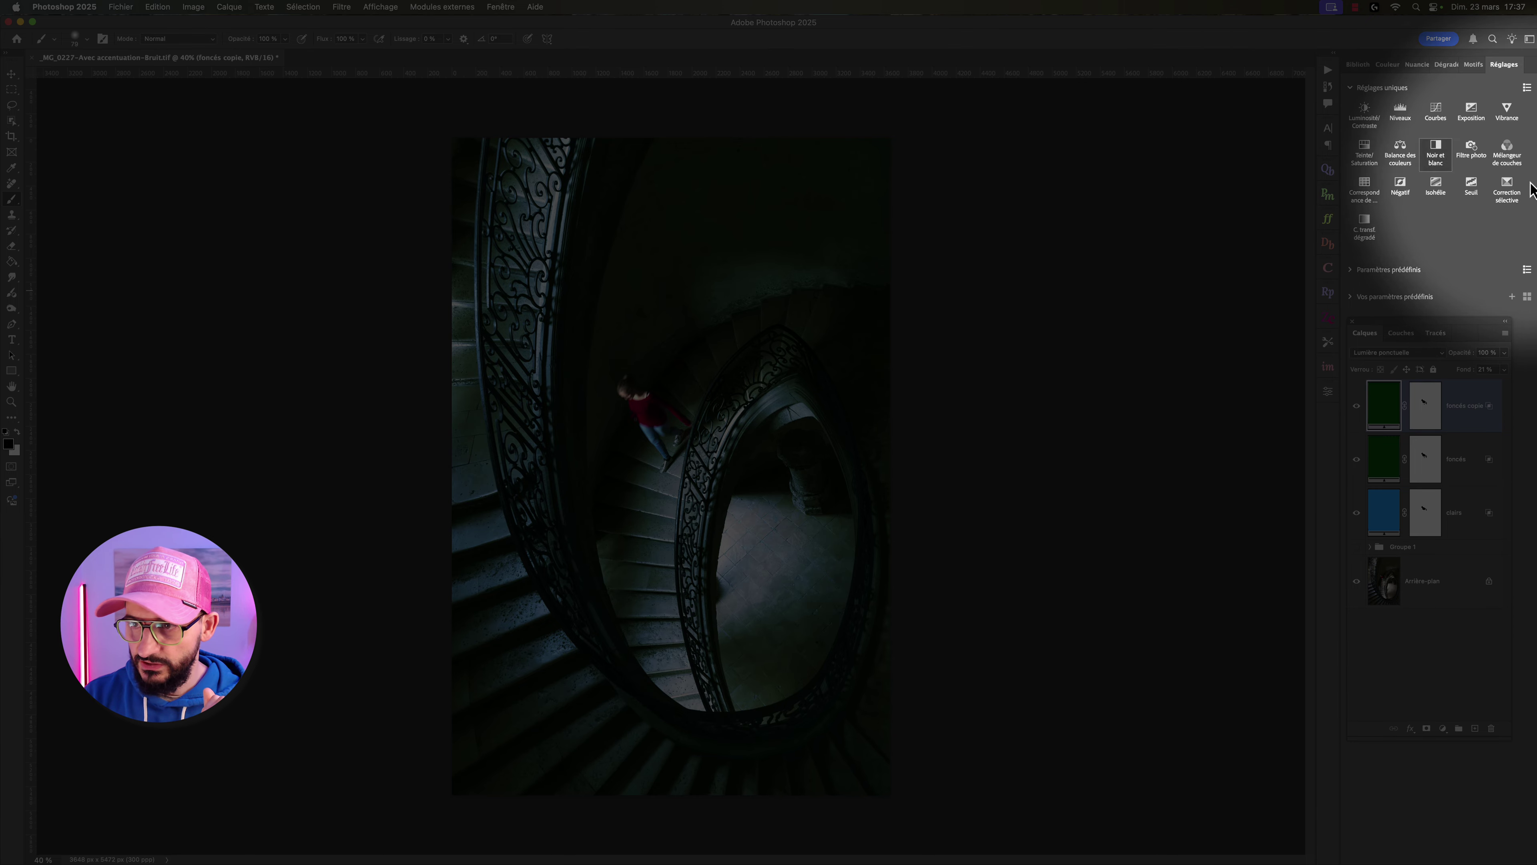
Add a selective color adjustment layer and set its Rouges to cyan about -88%, magenta +47%, yellow +18% and black -41%.
click(1506, 192)
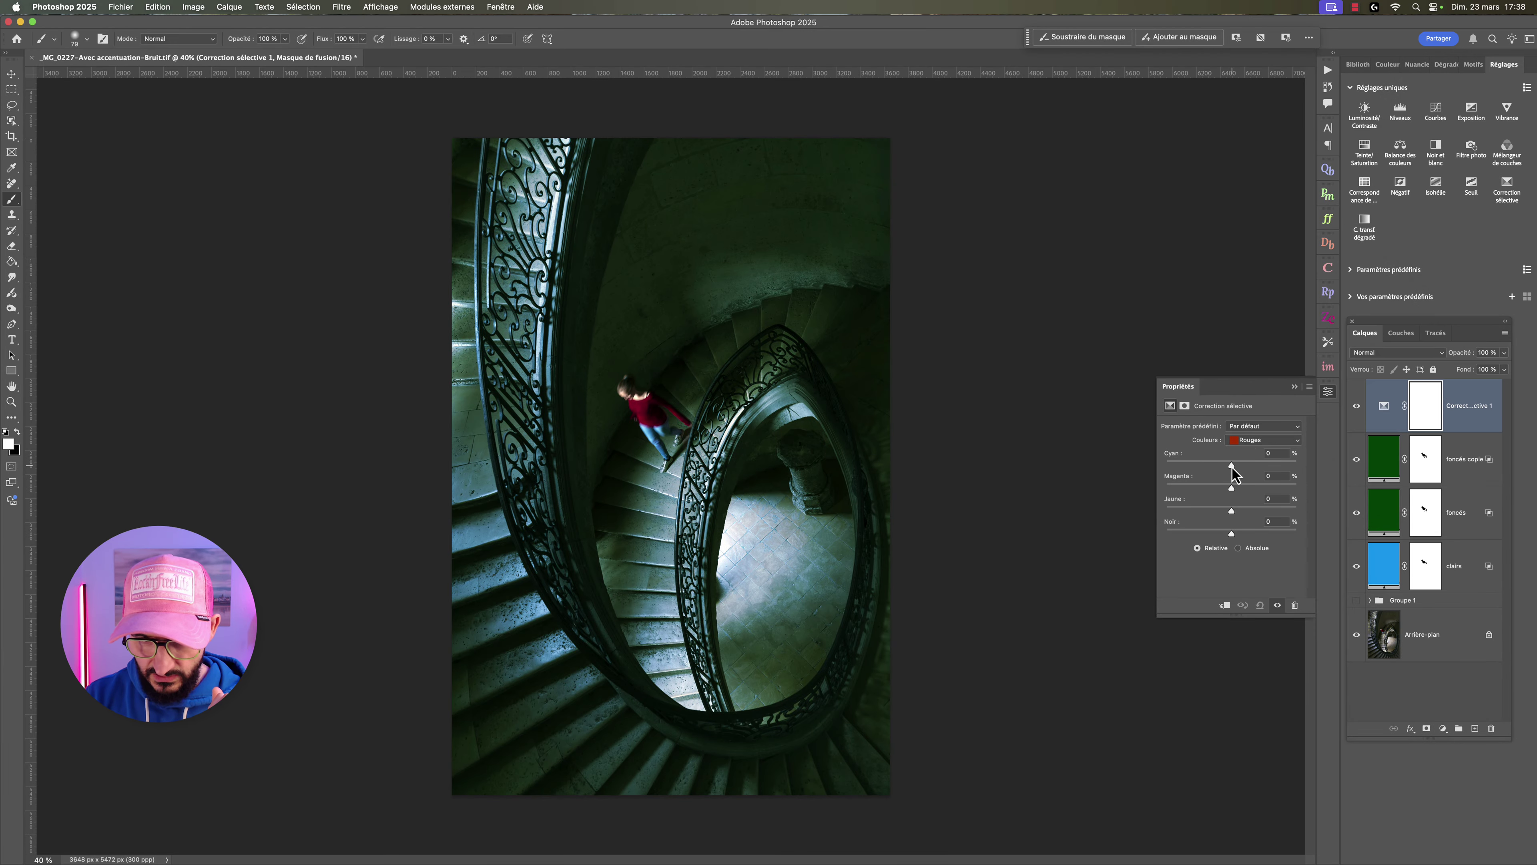
drag(1232, 466, 1186, 473)
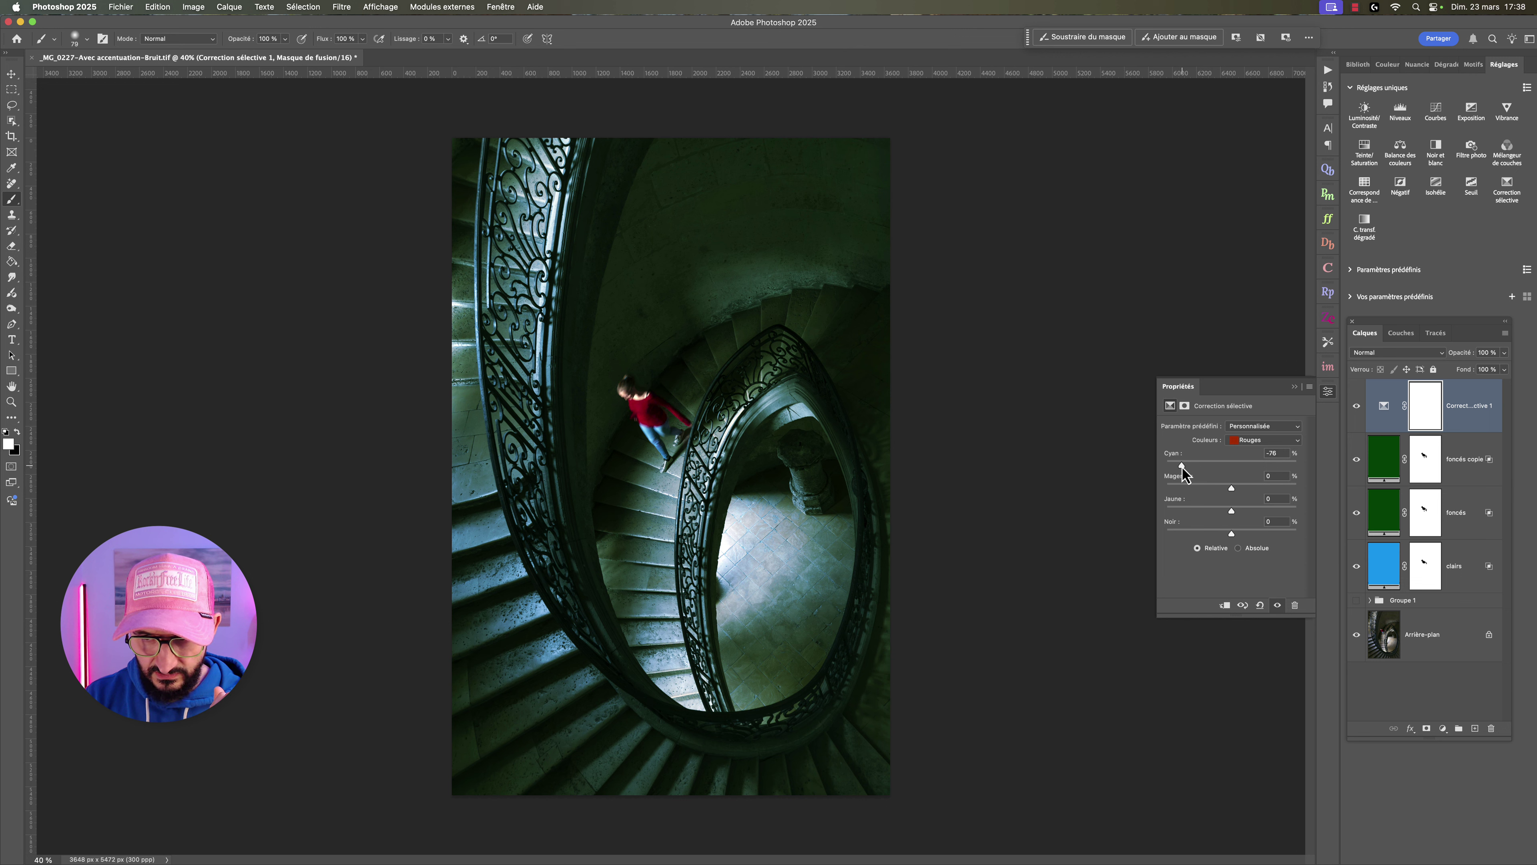
drag(1228, 531, 1174, 466)
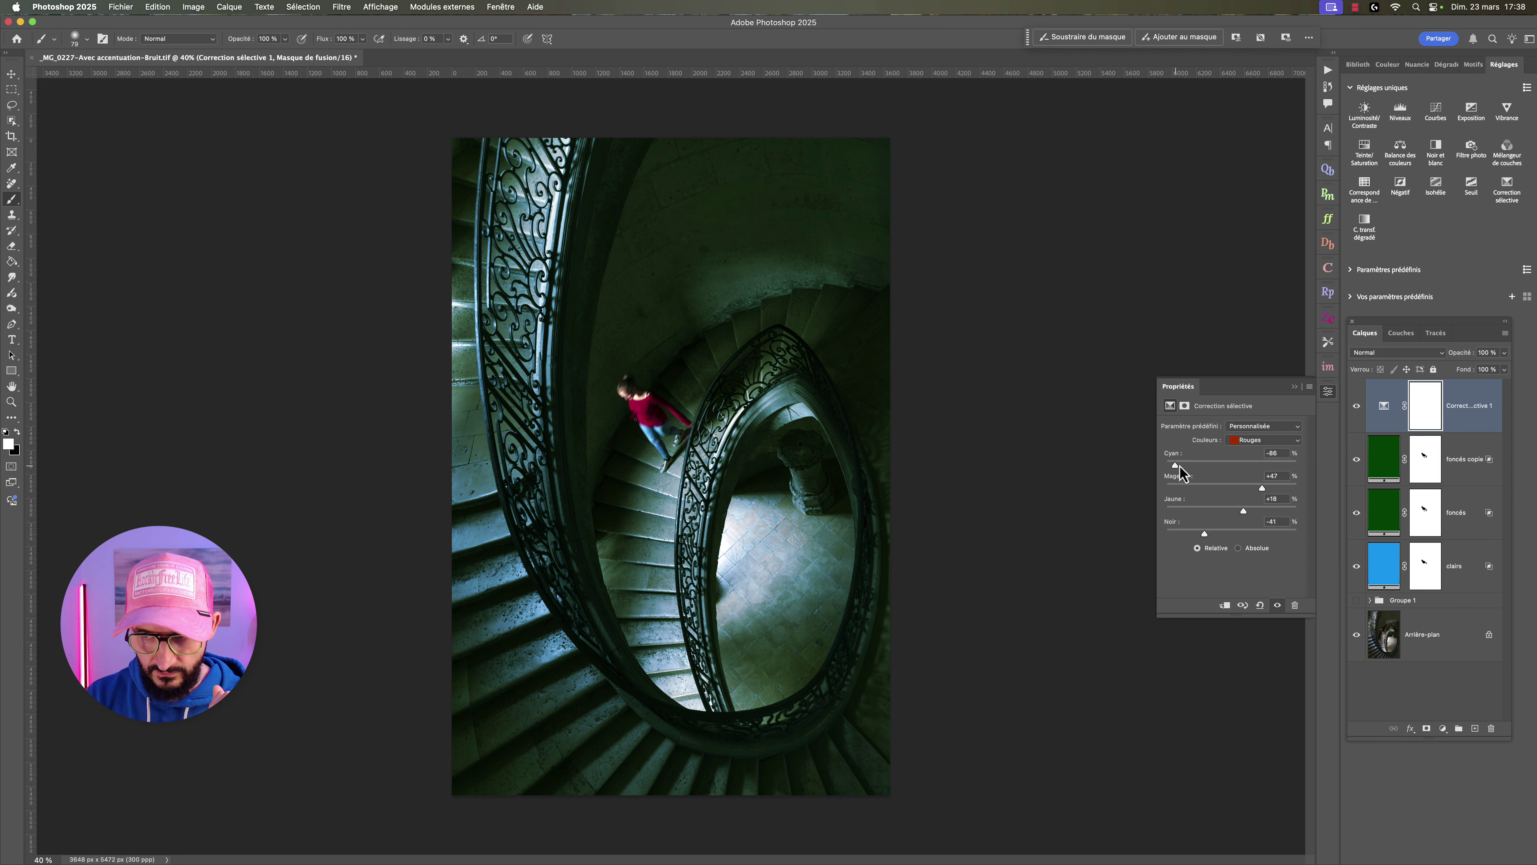
Switch the selective color layer off and on to compare the person's red top, leaving it visible.
click(1356, 410)
click(1356, 406)
click(1356, 407)
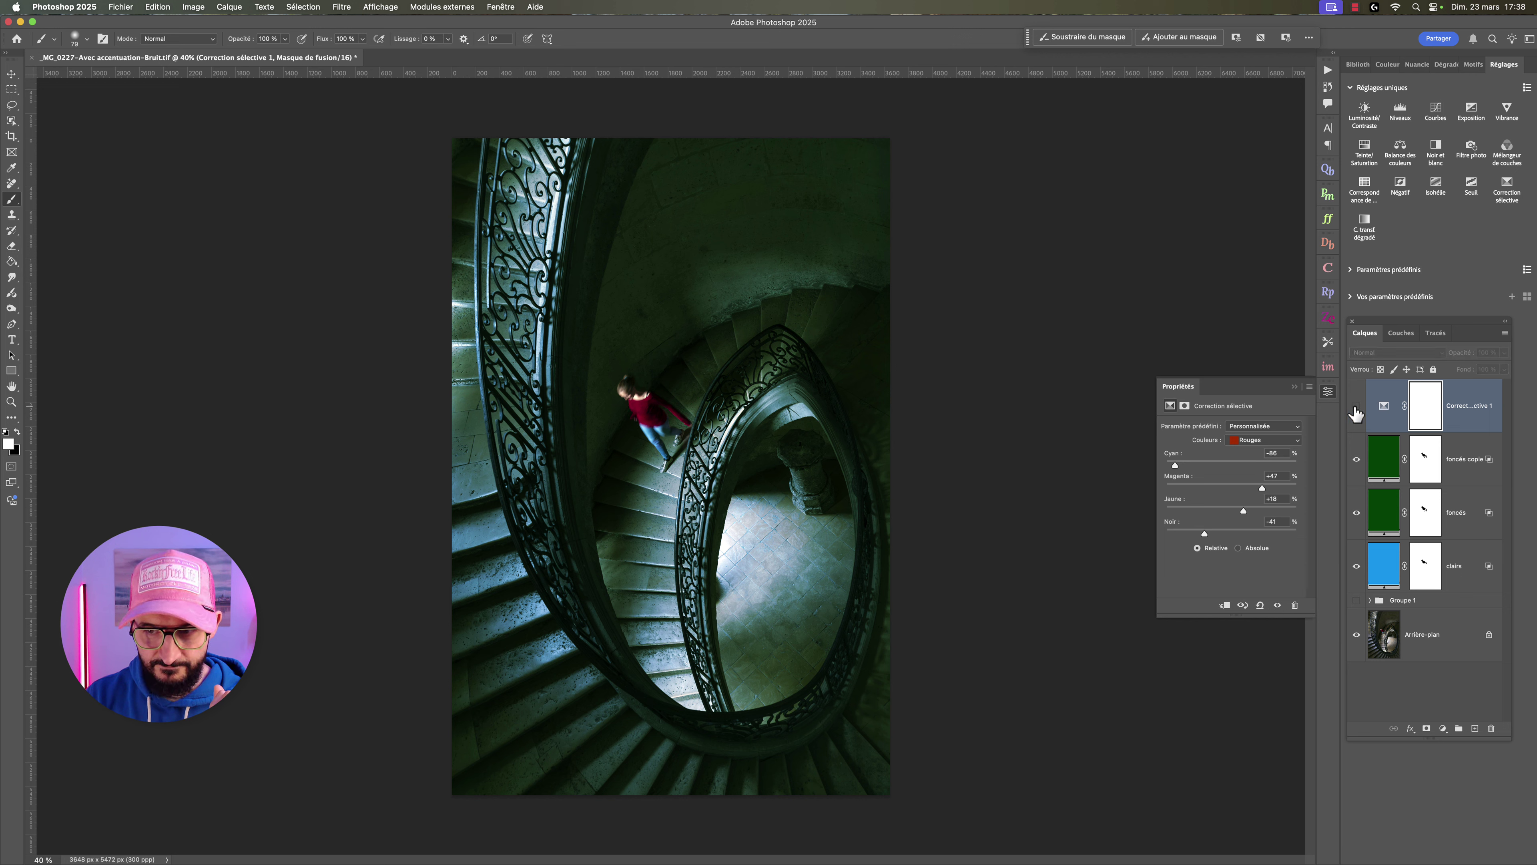
click(1356, 407)
Set the selective color layer's Magentas to cyan -65%, magenta +38% and black -29%, and compare the result with the layer hidden.
click(1268, 439)
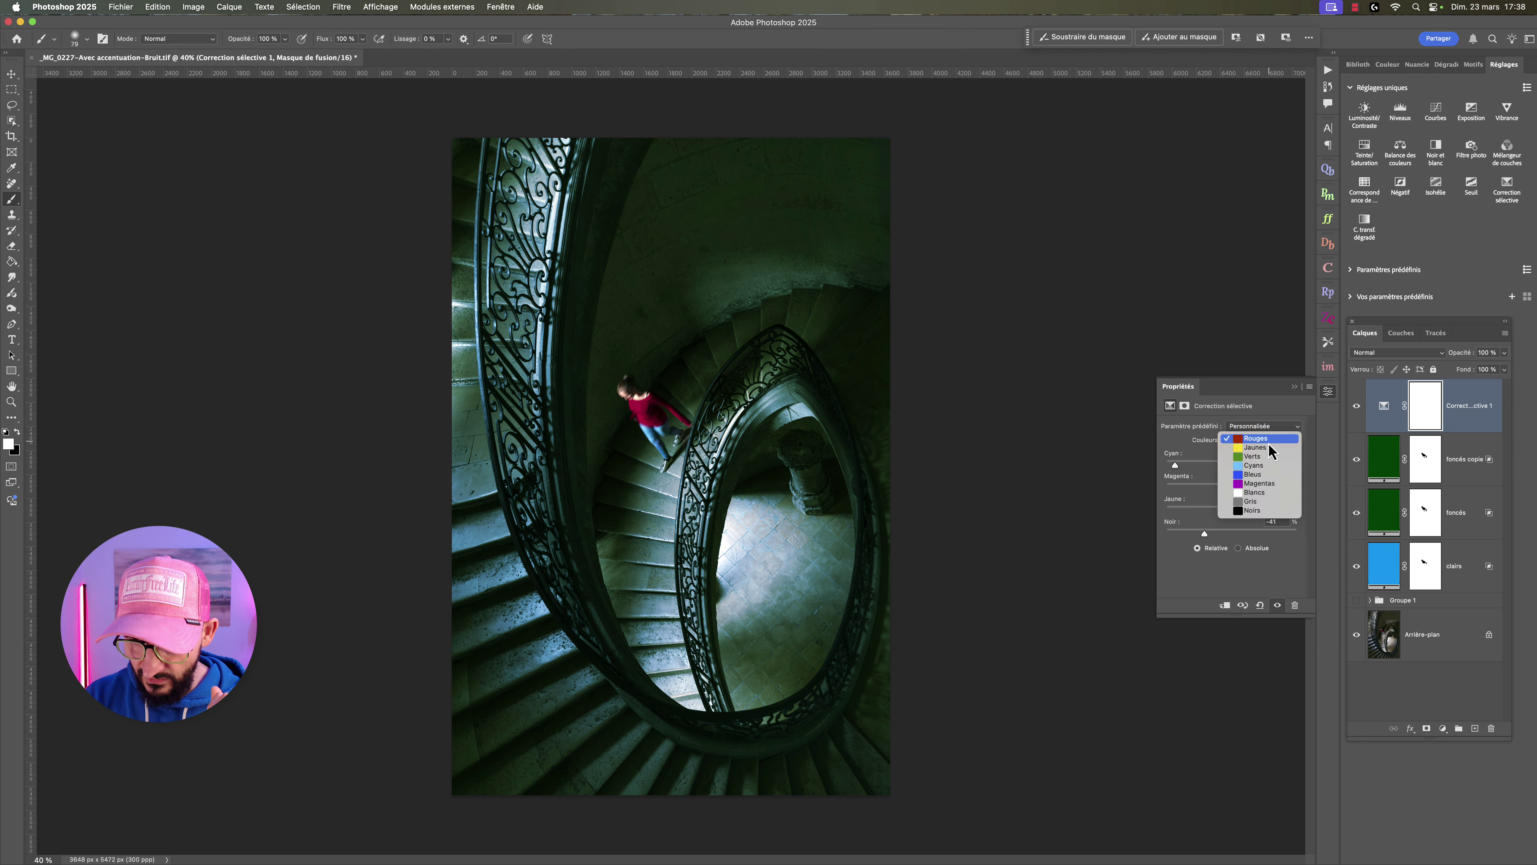
click(1264, 483)
key(super+z)
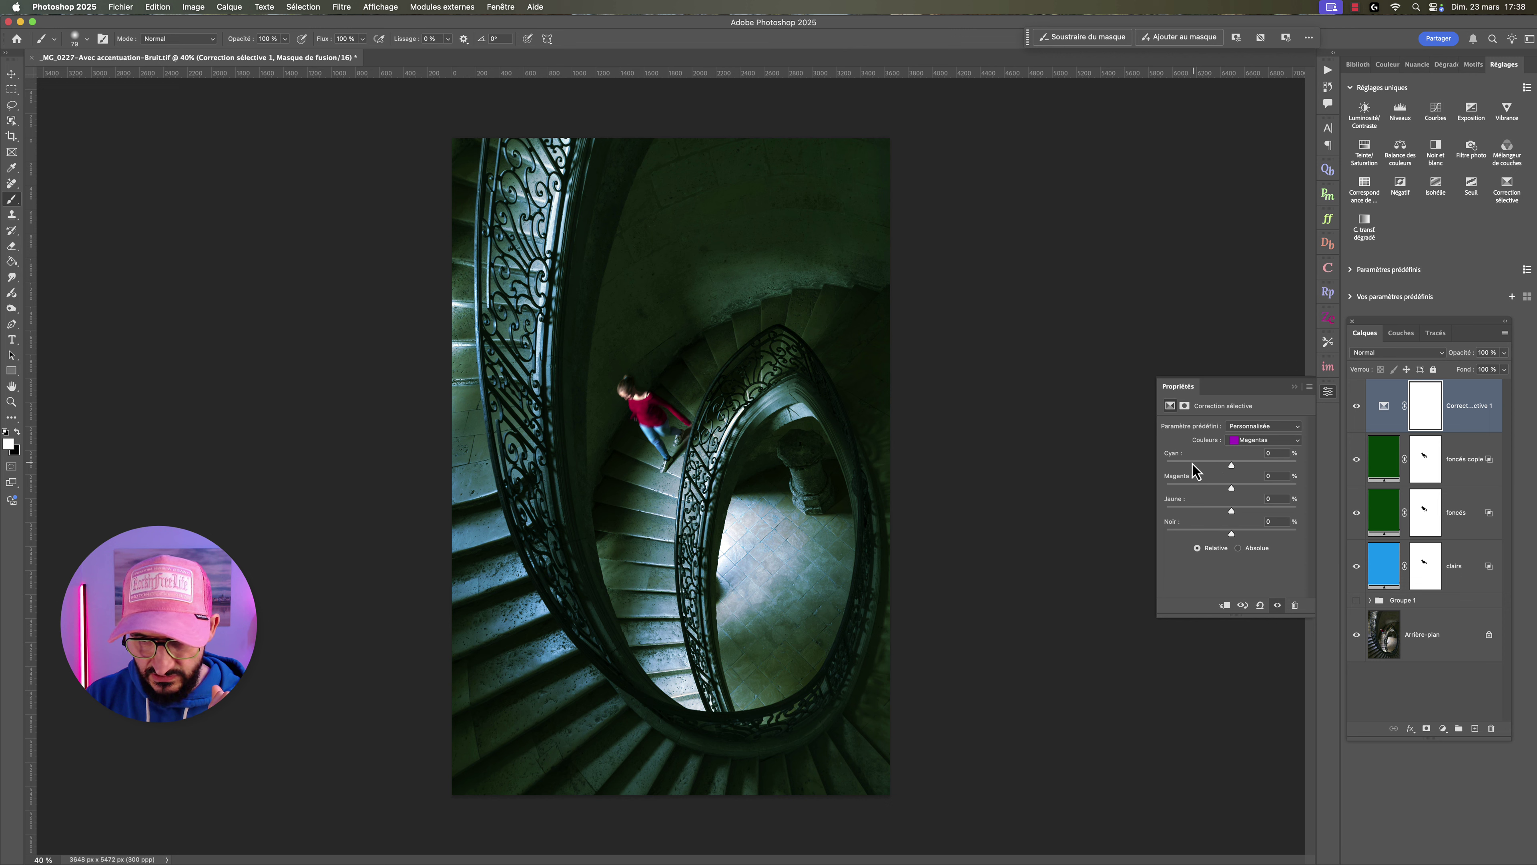
drag(1231, 465, 1252, 488)
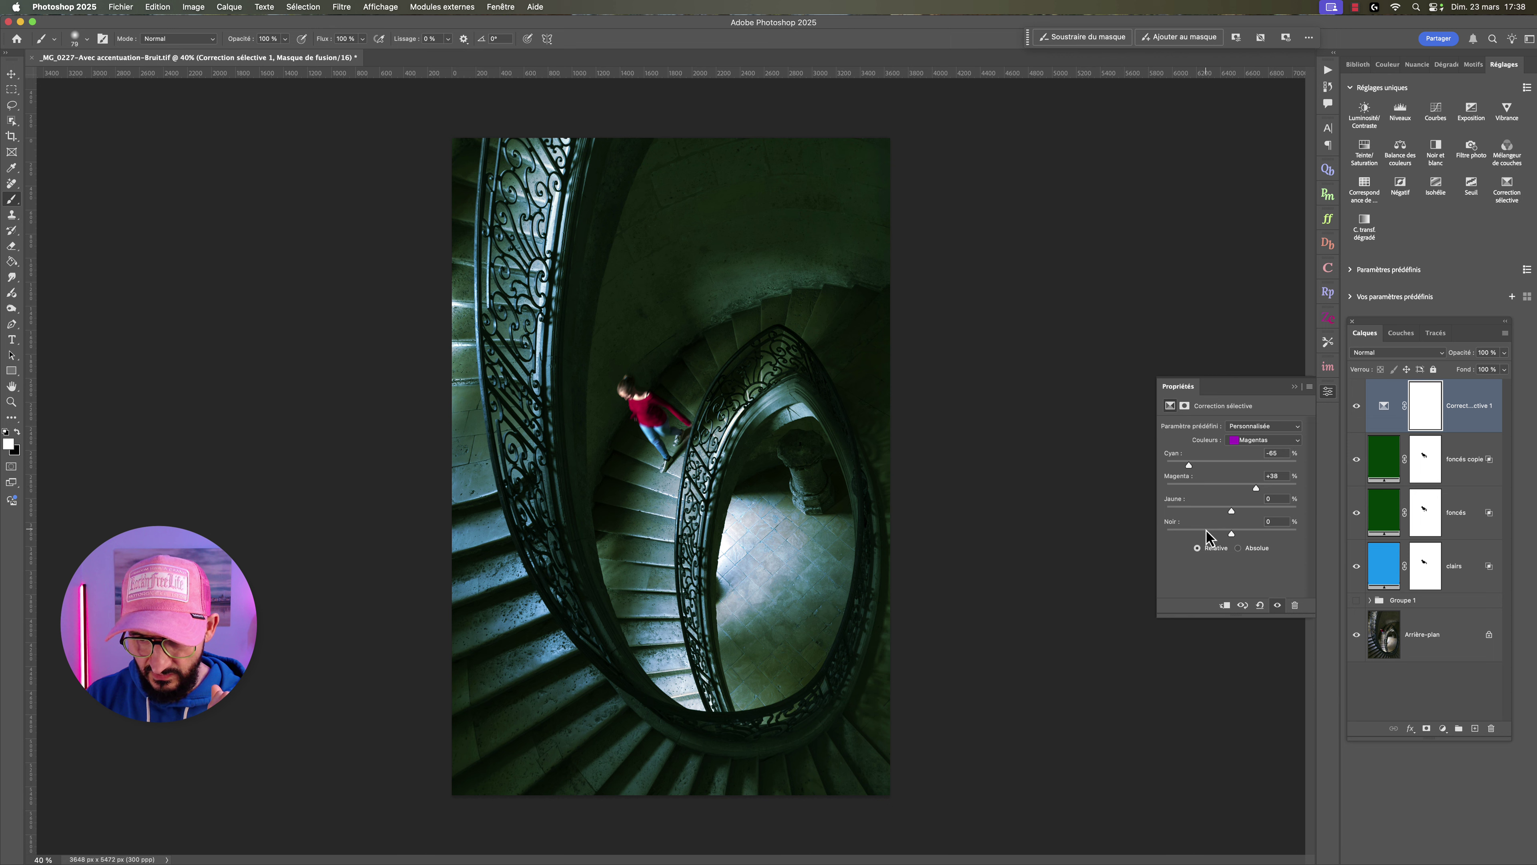
drag(1212, 535, 1215, 535)
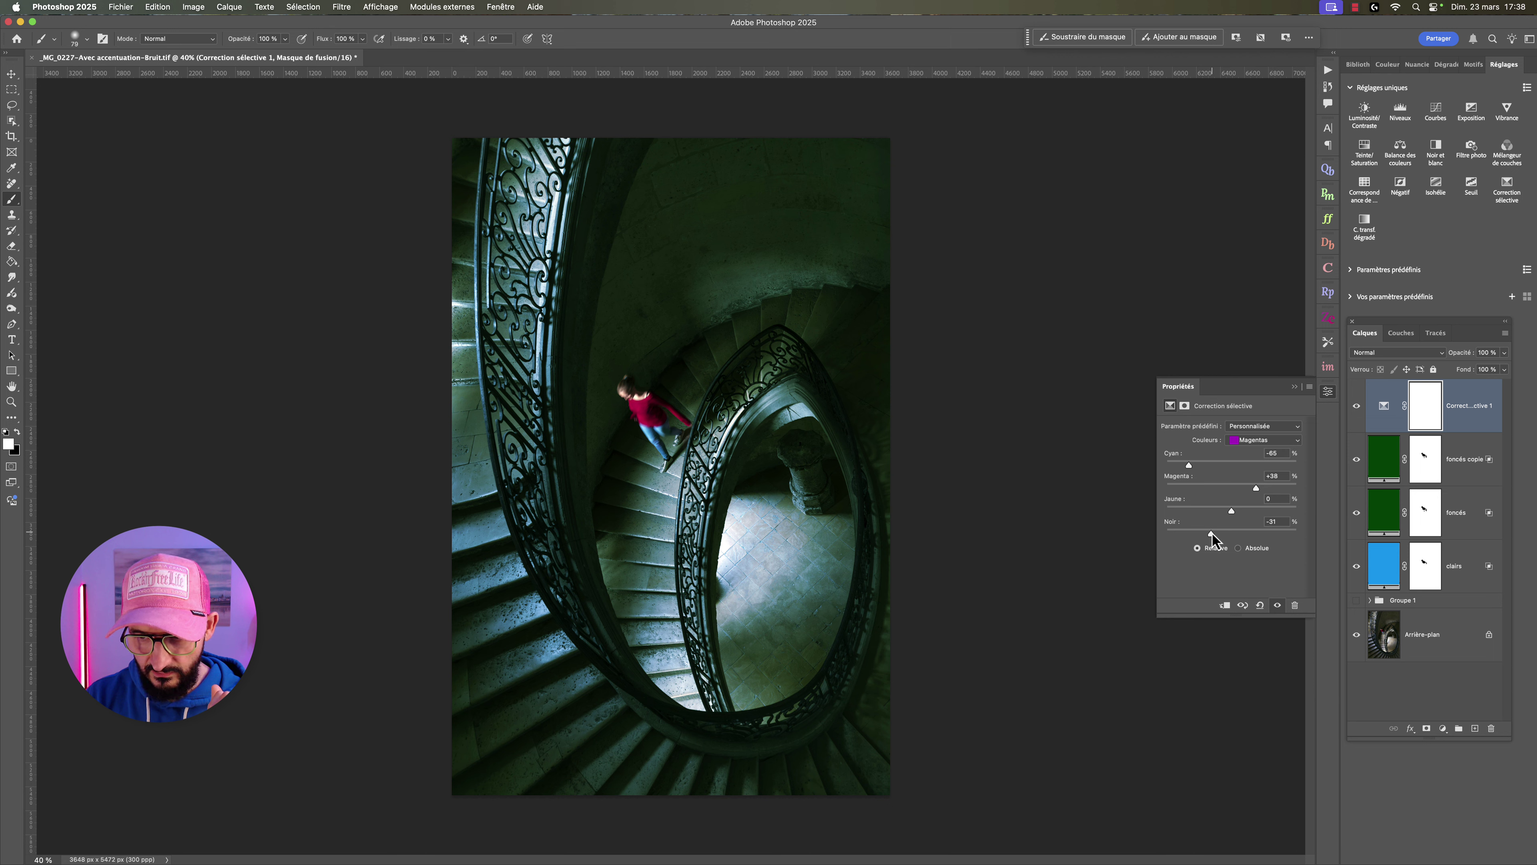
click(1357, 405)
click(1357, 406)
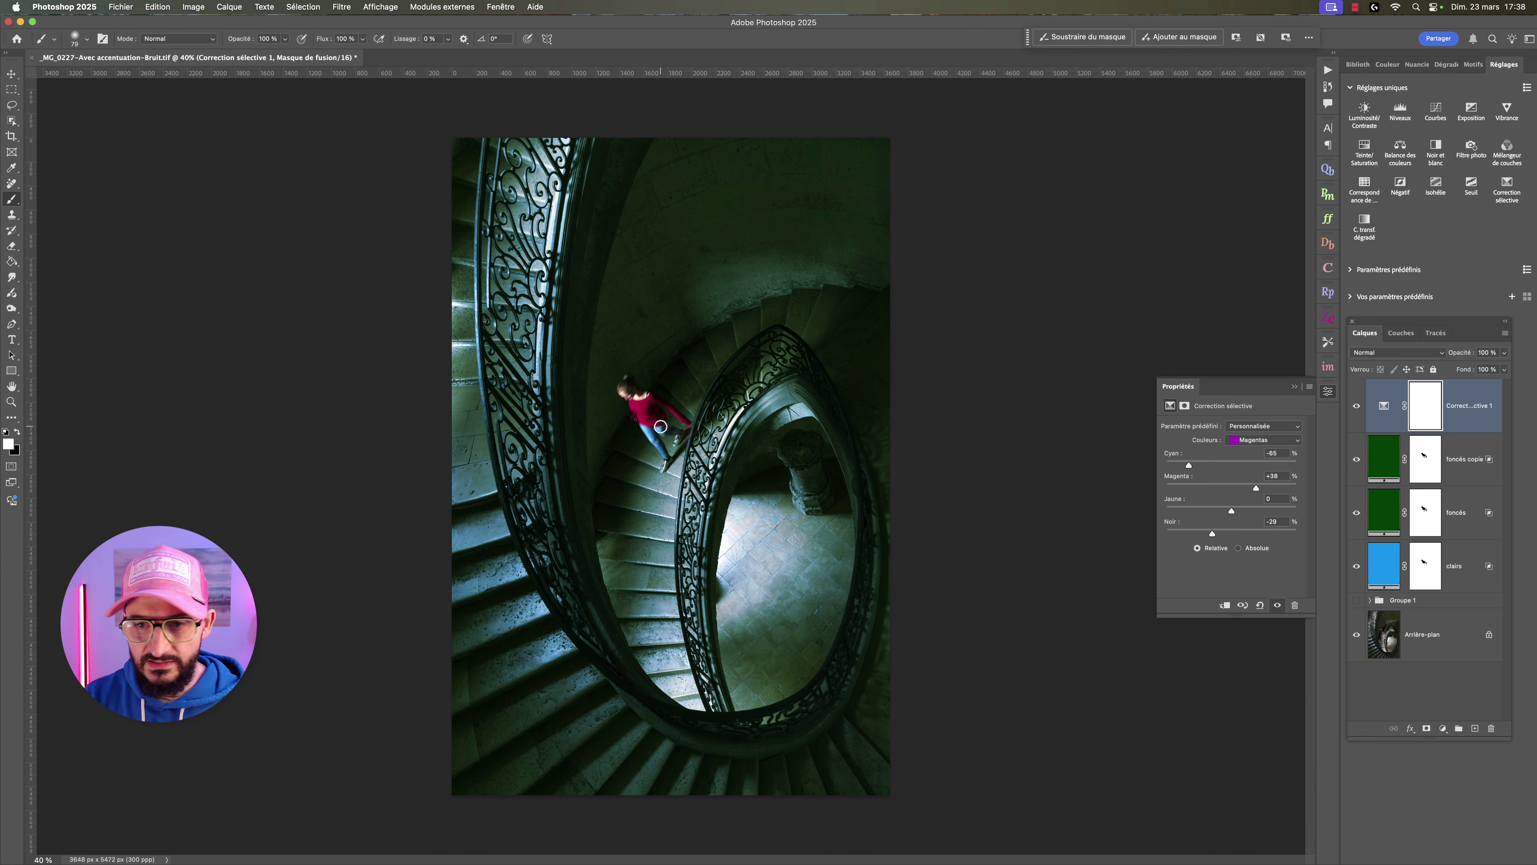
Add a Curves layer above the selective color adjustment, raise input 100 to output 138, and invert its mask to black.
click(1472, 422)
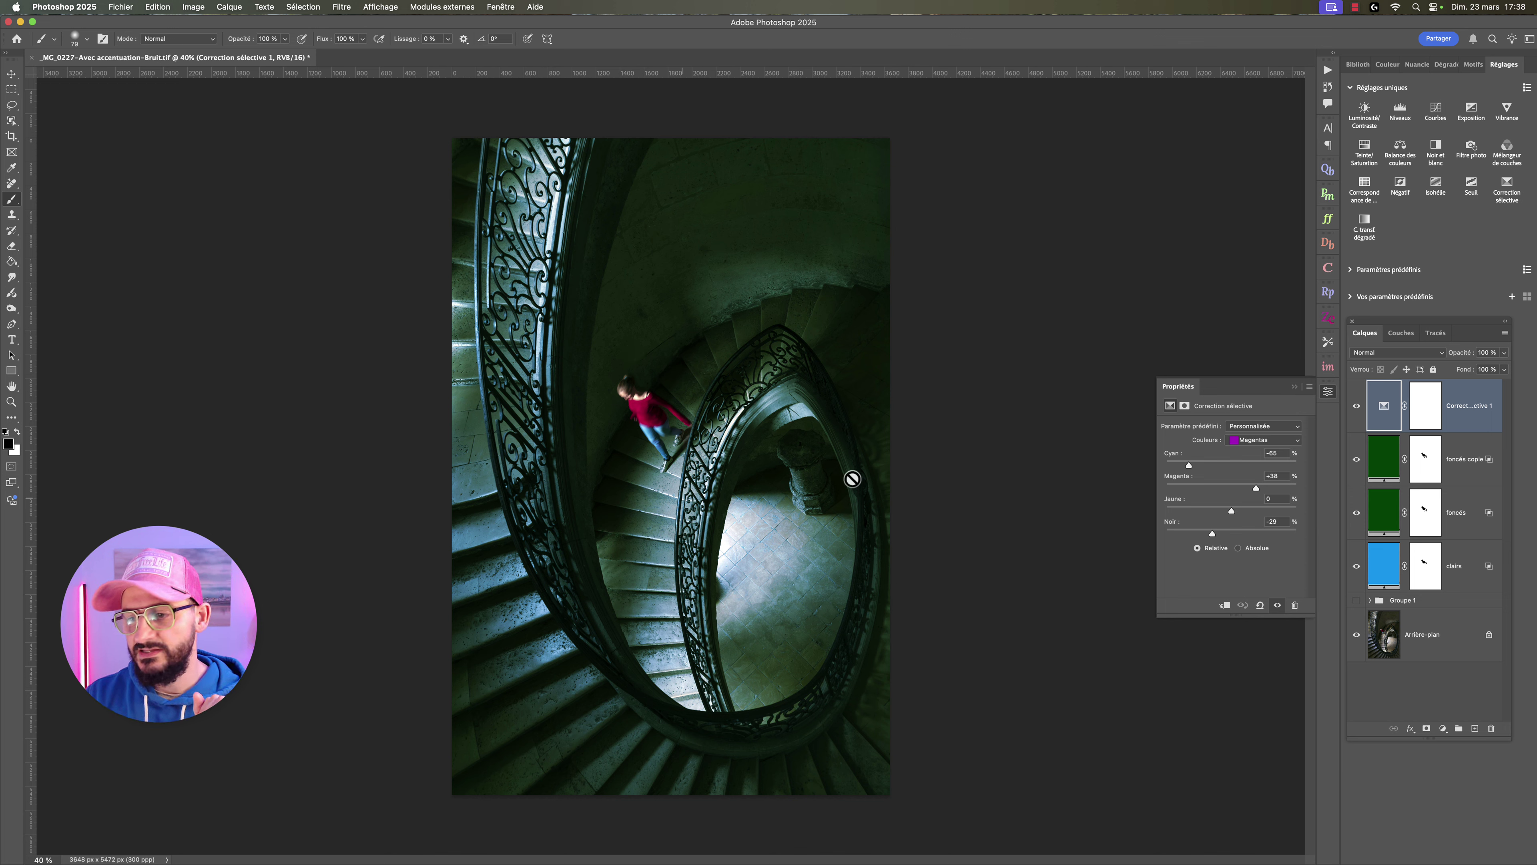
click(1435, 111)
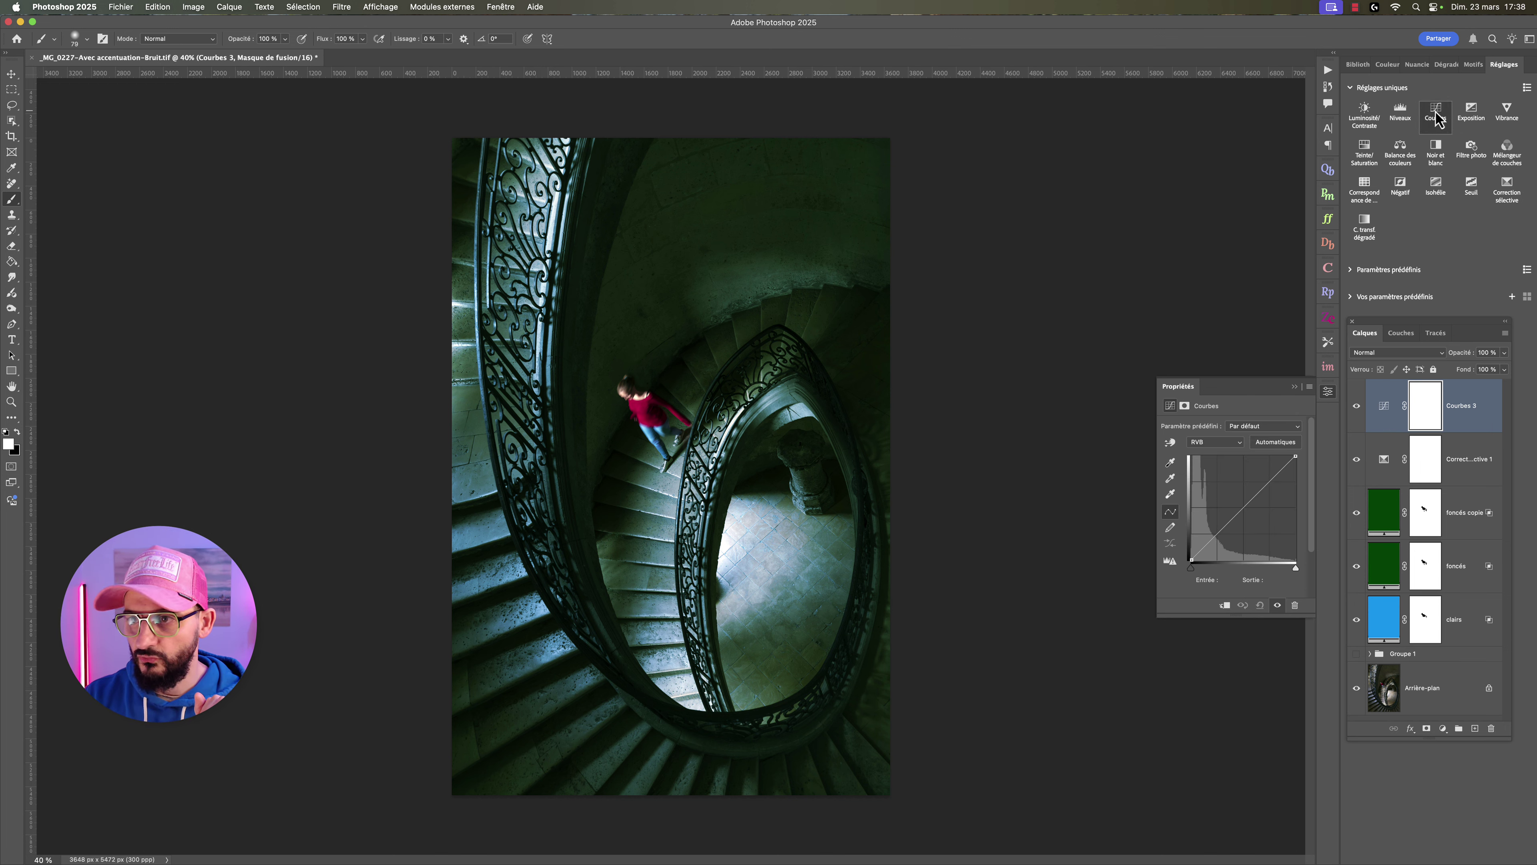
drag(1245, 509, 1233, 504)
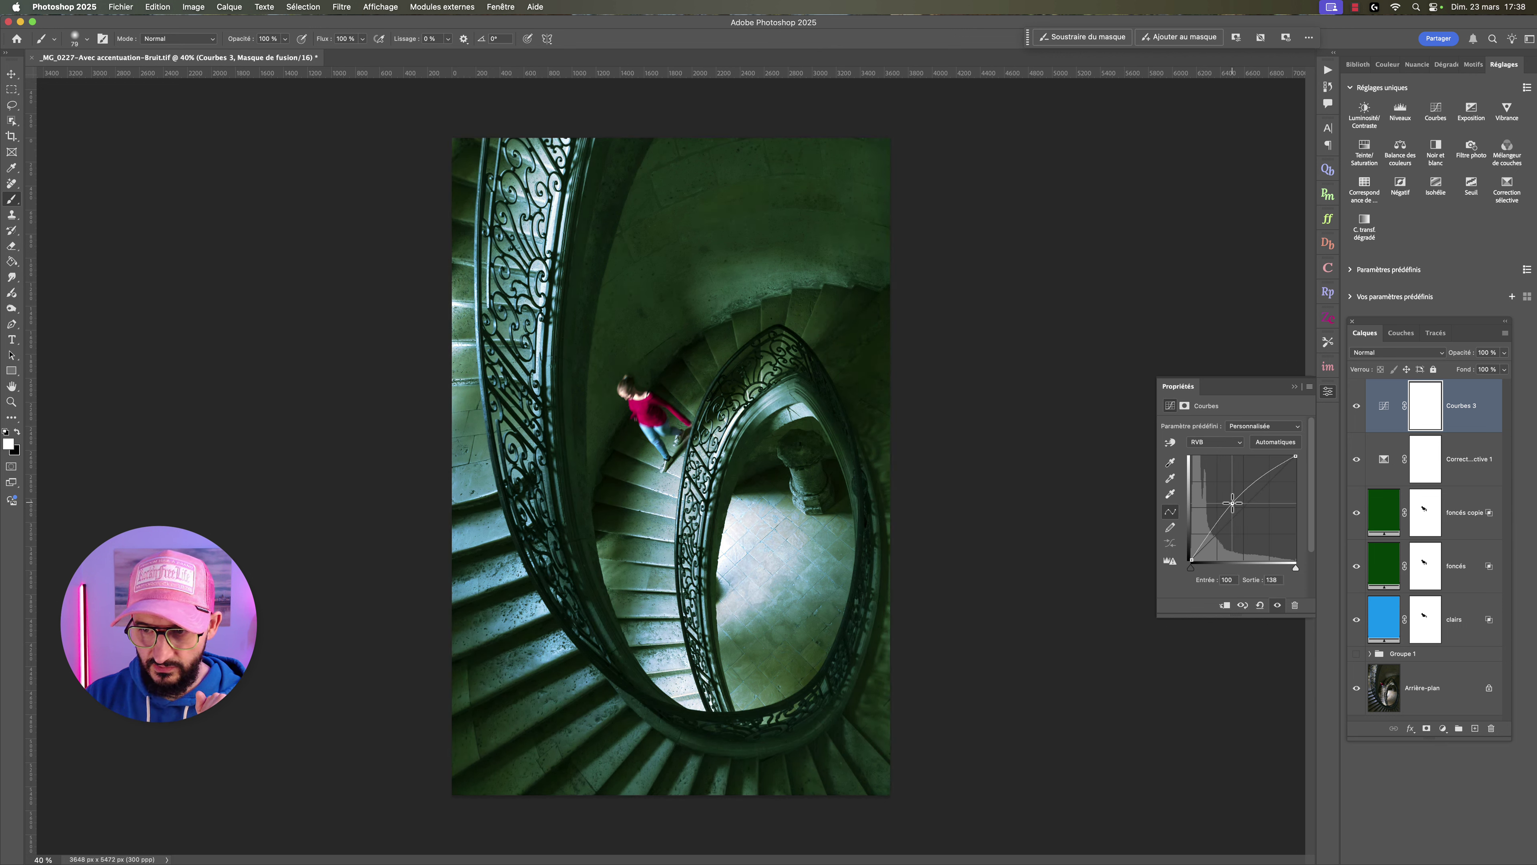
click(1423, 408)
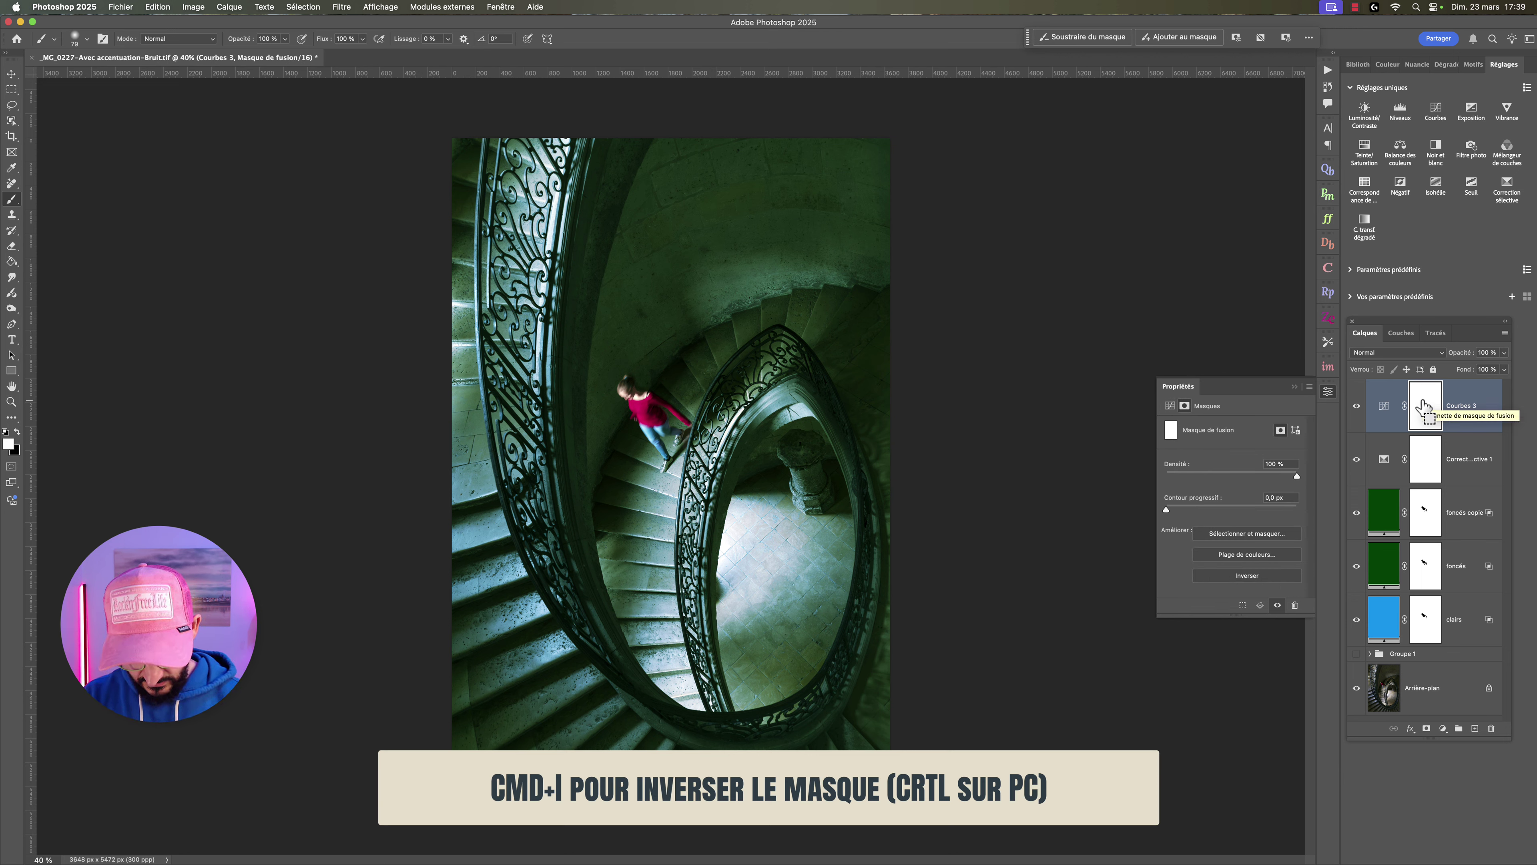
key(super+i)
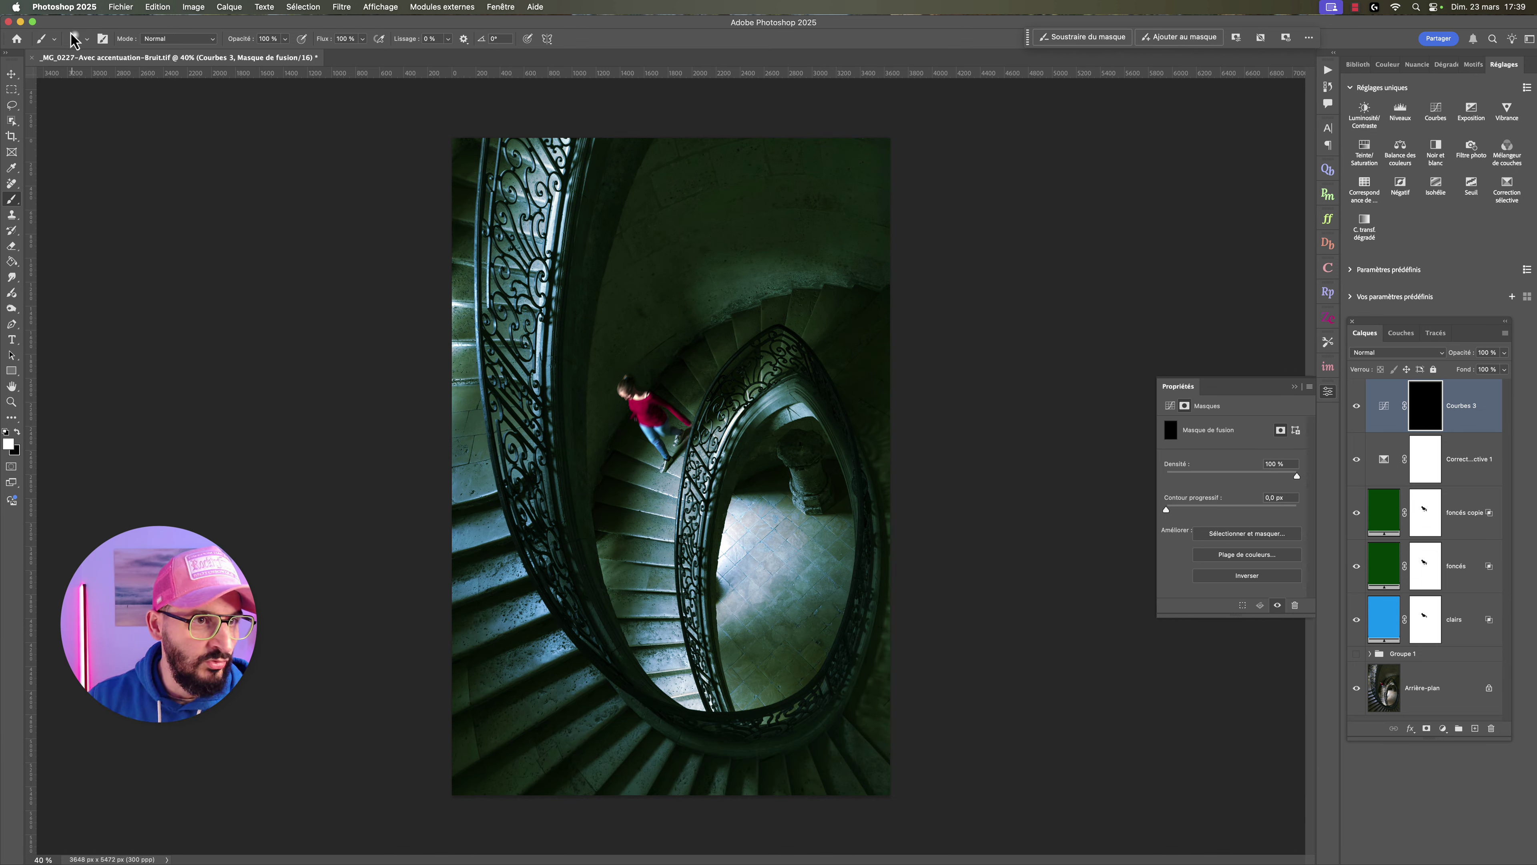
With a soft 453 px white brush at 0% hardness, paint the Curves mask over the person and the surrounding upper stairs.
click(86, 39)
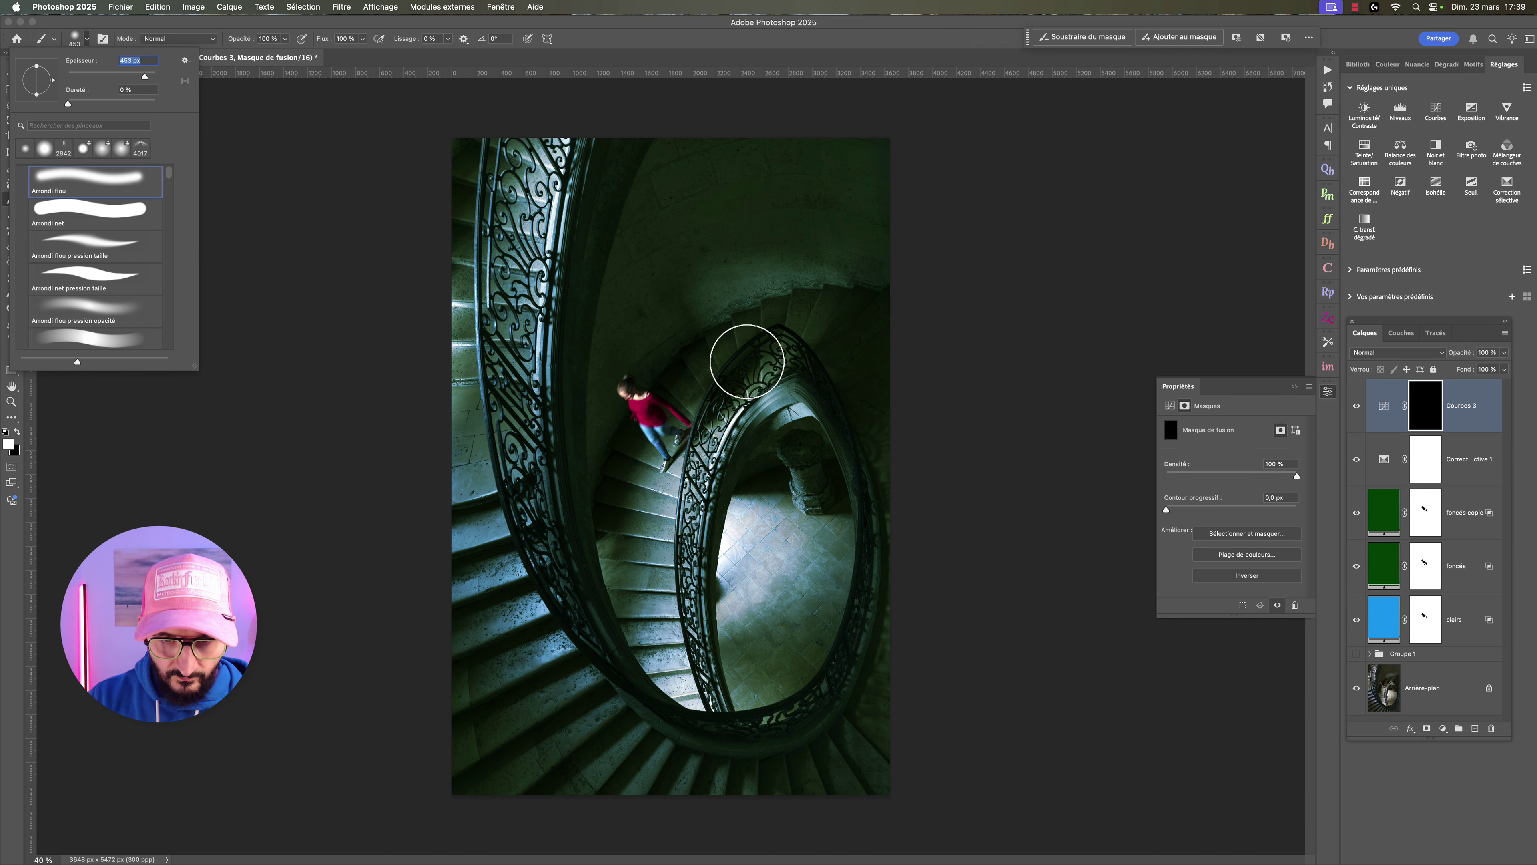
click(717, 378)
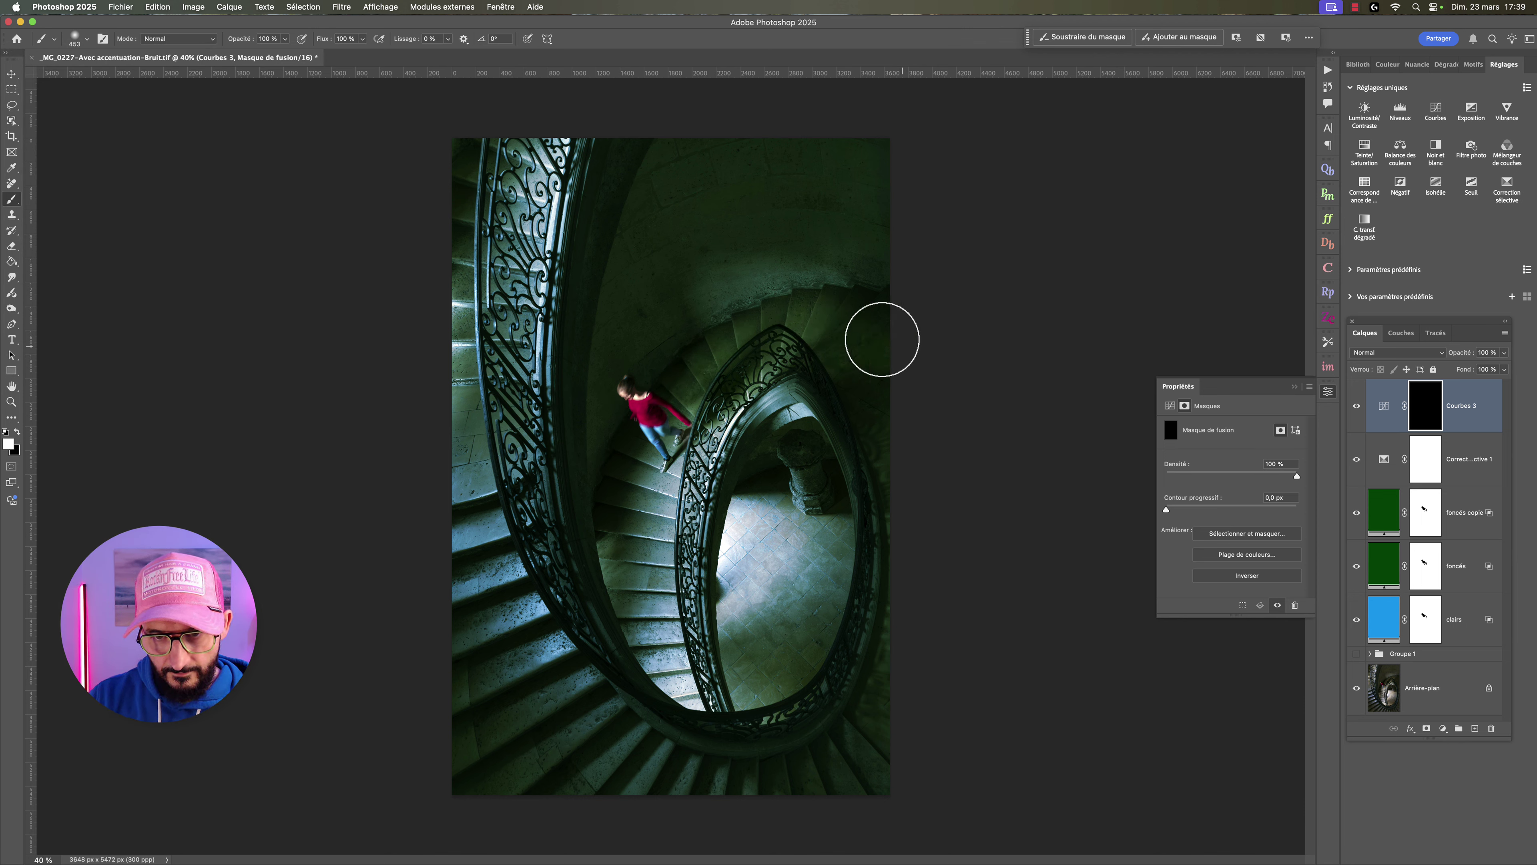
mouse_move(704, 349)
mouse_down()
mouse_move(638, 385)
mouse_move(621, 532)
mouse_move(653, 642)
mouse_move(684, 448)
mouse_move(771, 373)
mouse_move(710, 364)
mouse_move(635, 385)
mouse_move(642, 422)
mouse_move(654, 376)
mouse_move(700, 378)
mouse_move(673, 347)
mouse_move(764, 279)
mouse_up()
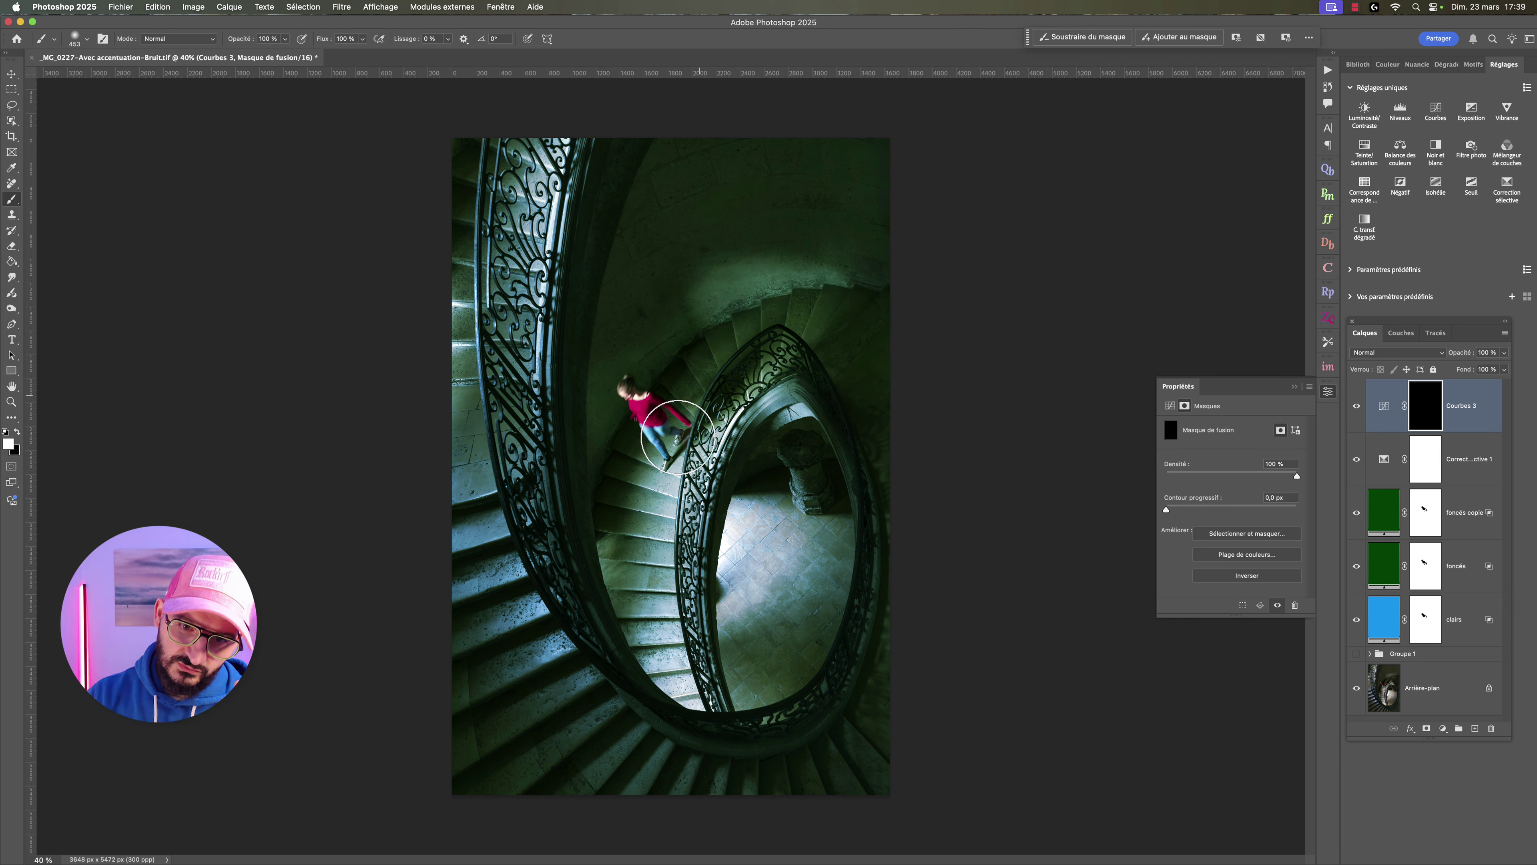
drag(613, 376, 716, 347)
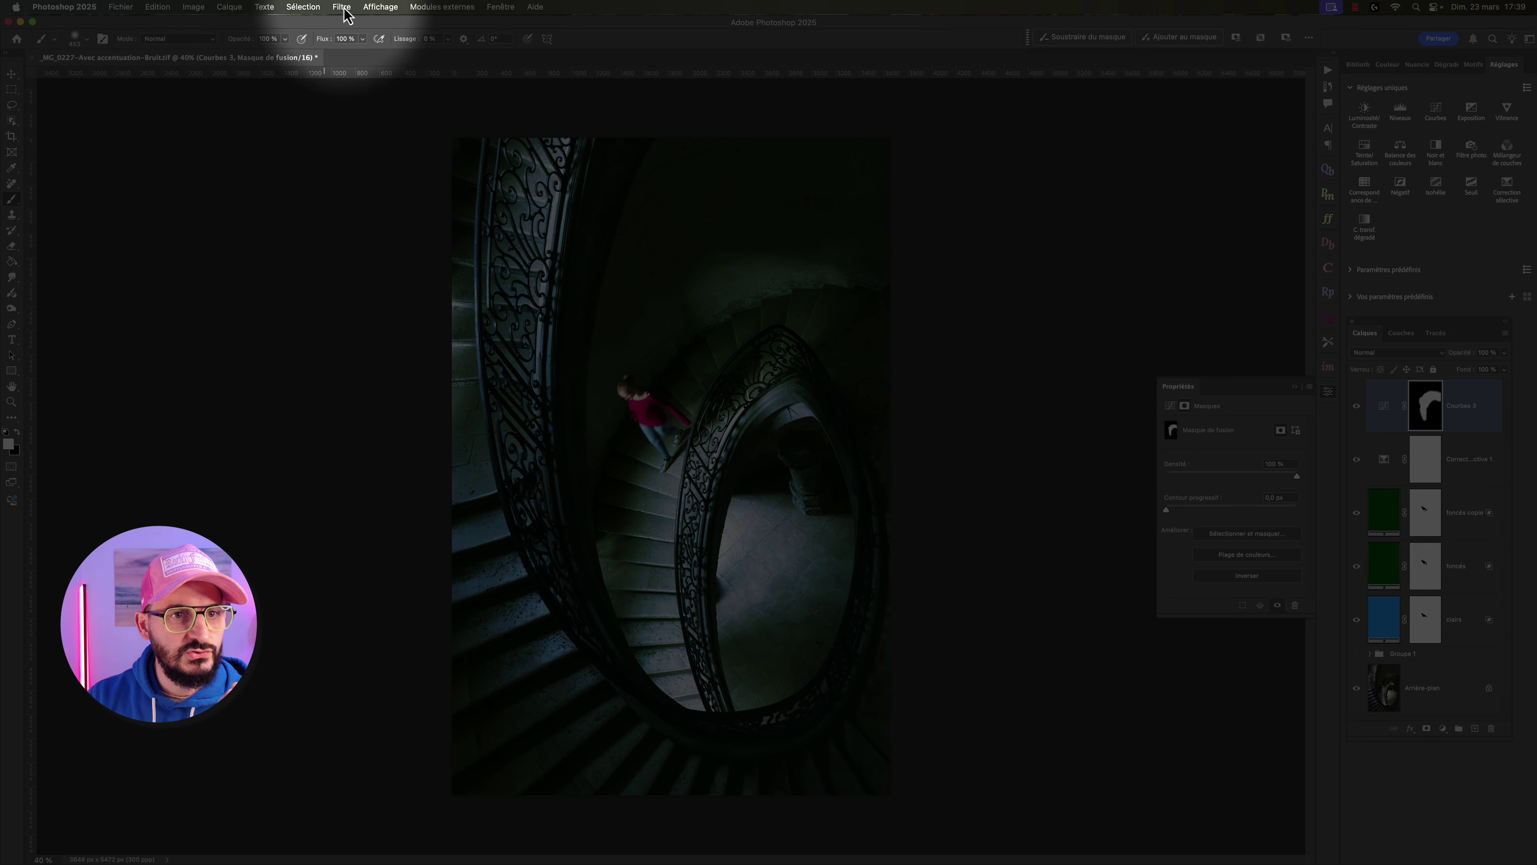
Soften the Curves mask with a Gaussian Blur of 135.4 px radius, repeat the blur, and compare with the layer hidden.
click(343, 7)
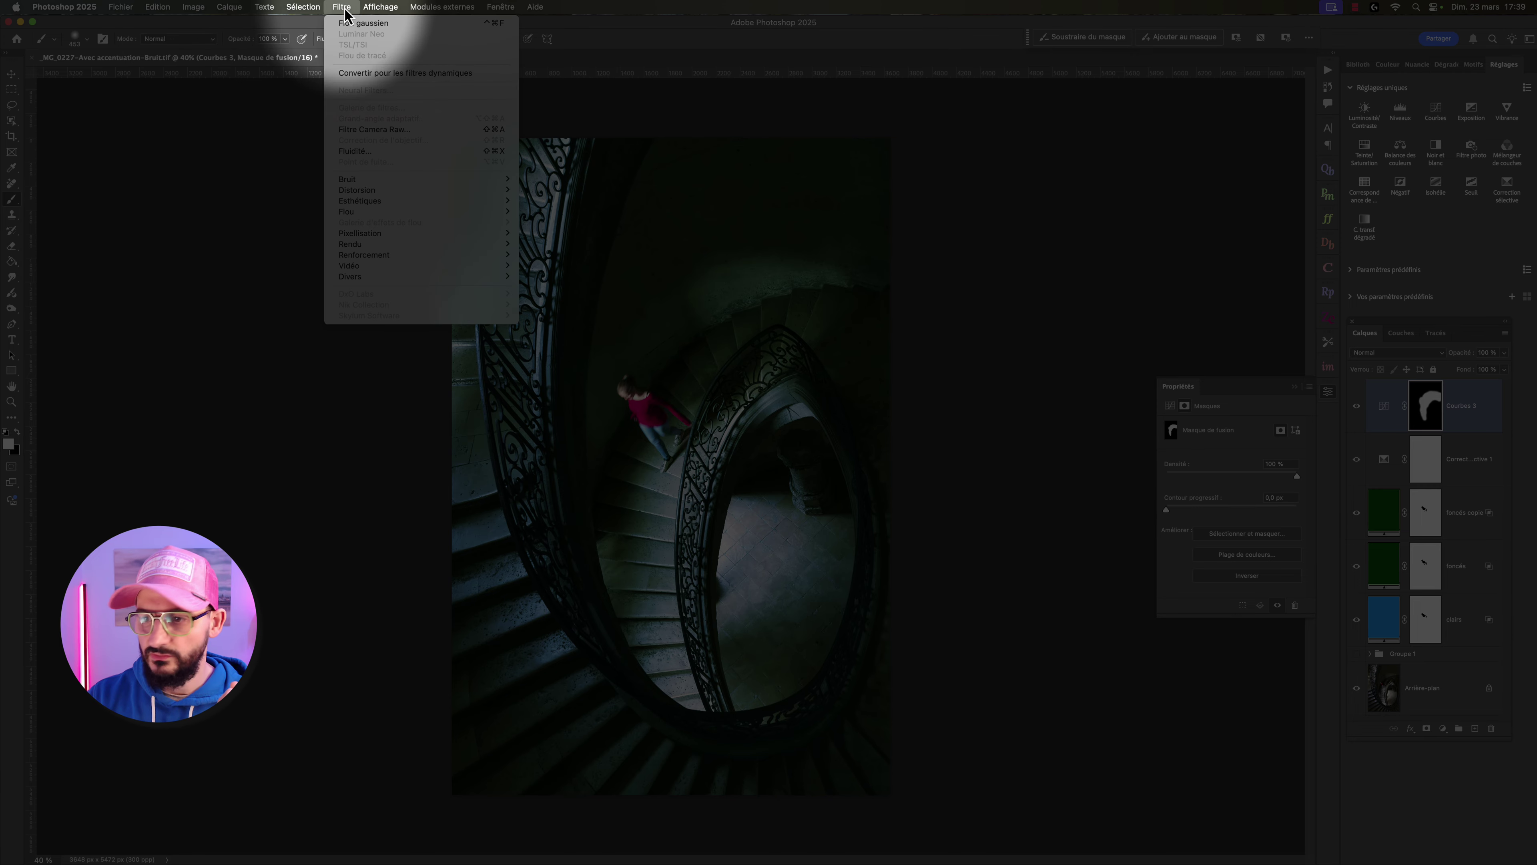
mouse_move(351, 212)
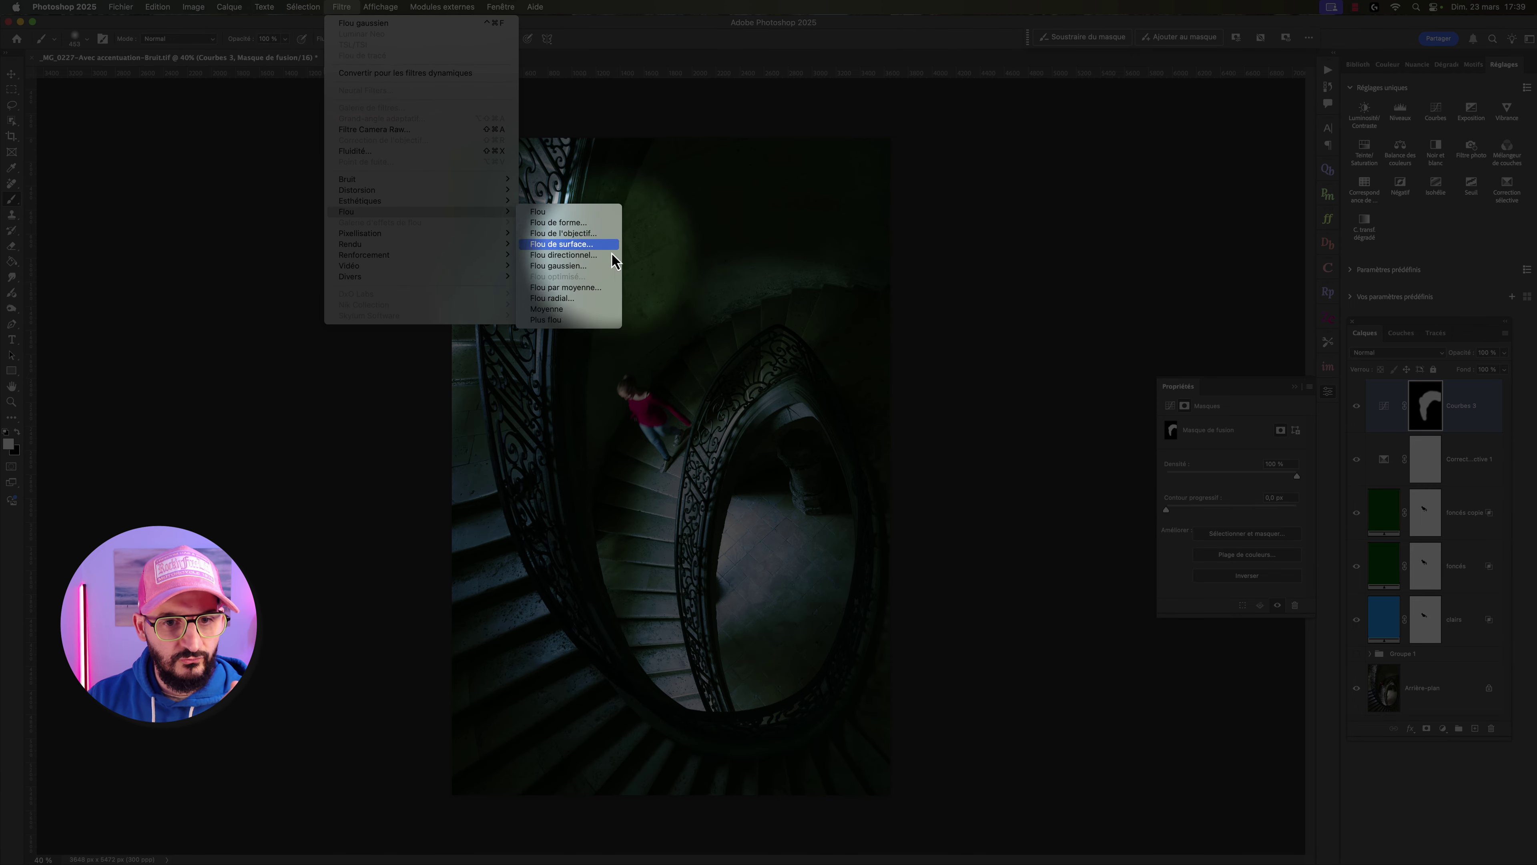
click(558, 265)
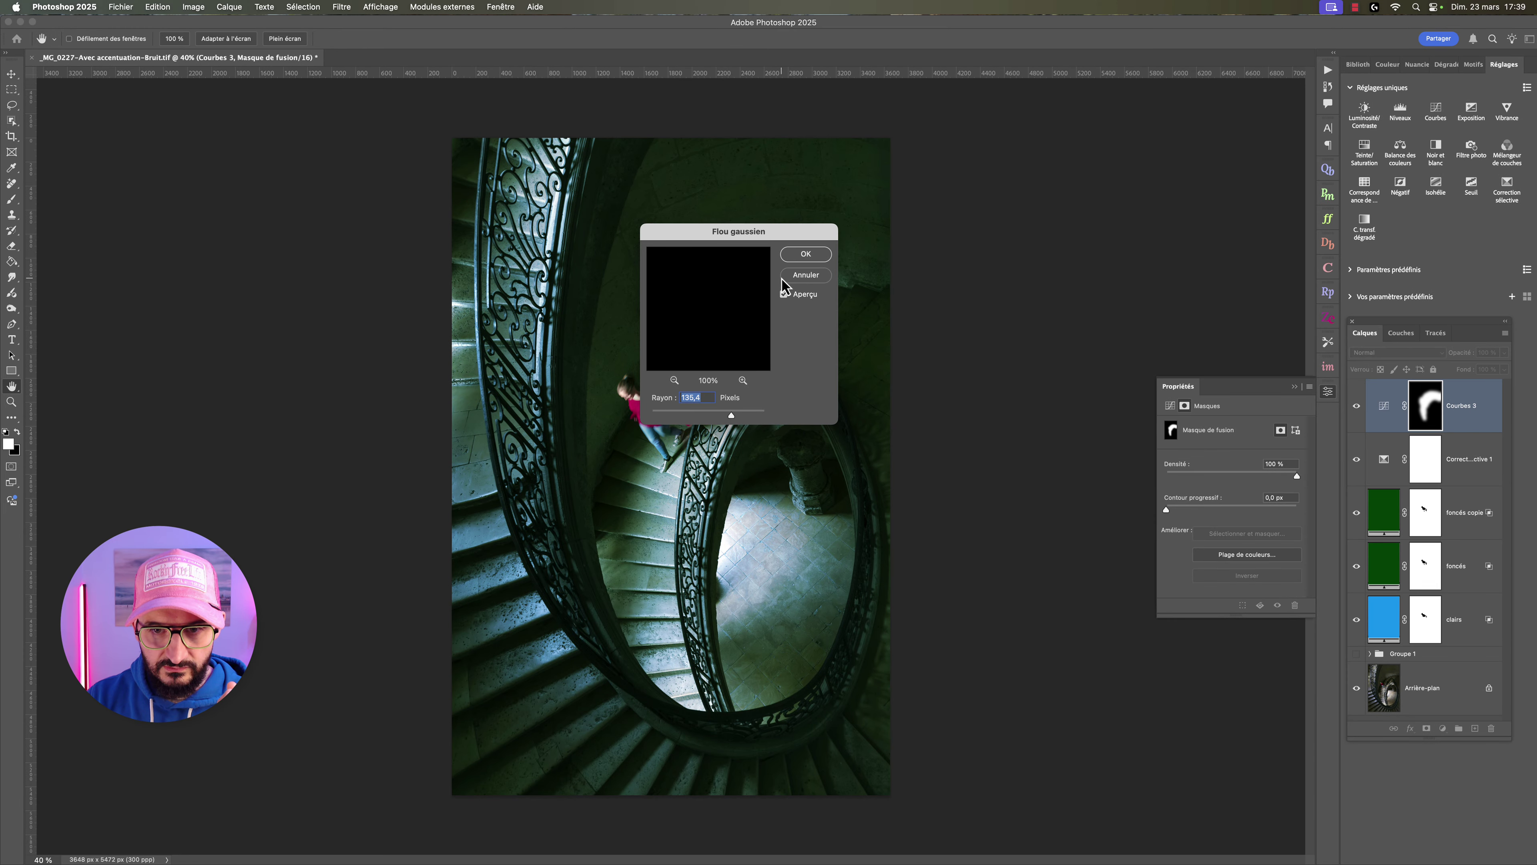
click(805, 254)
click(342, 7)
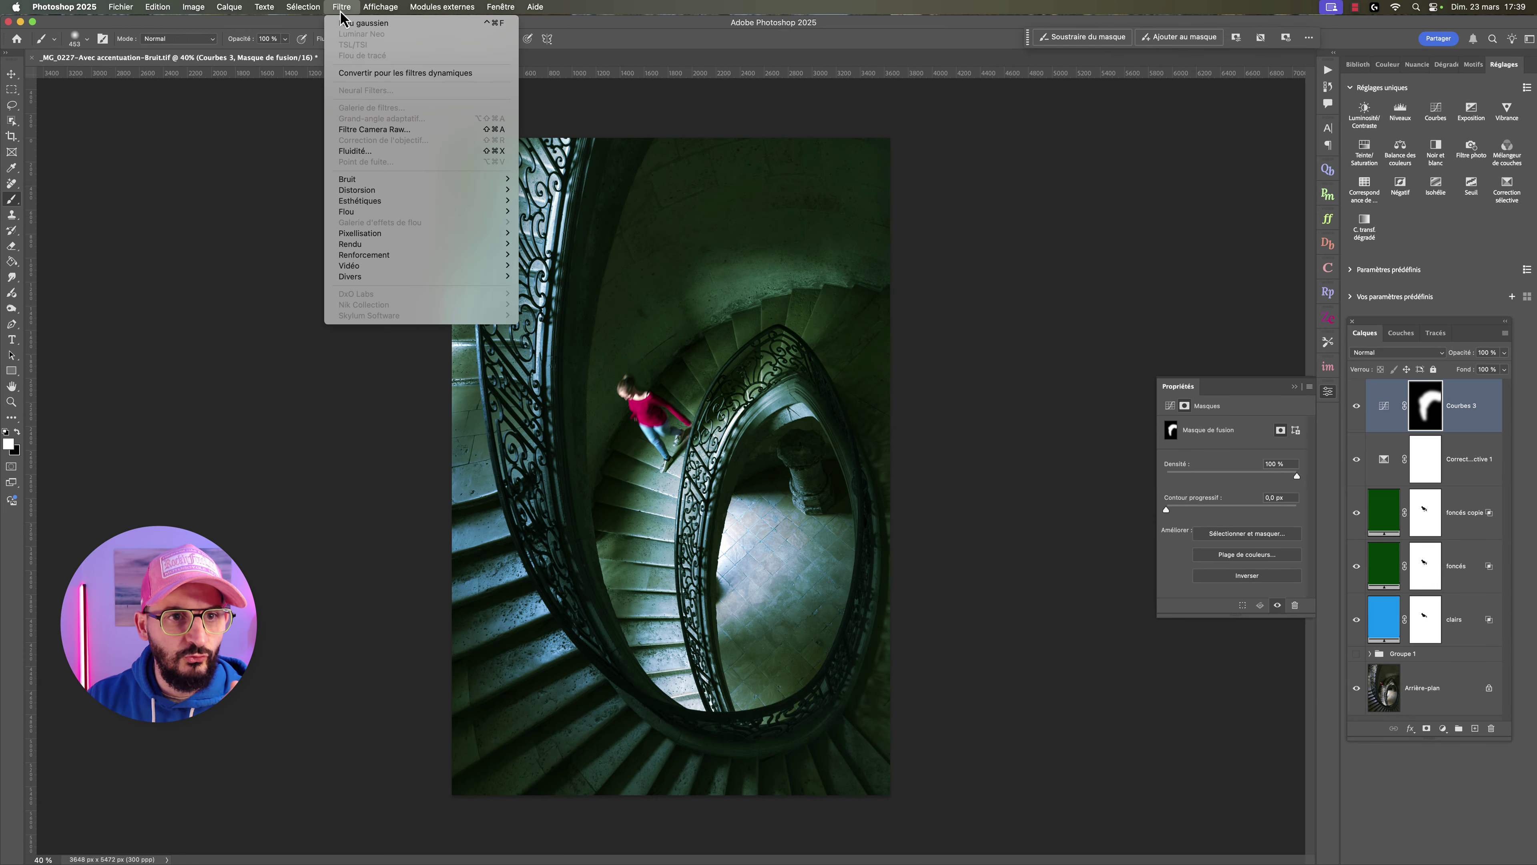
click(358, 24)
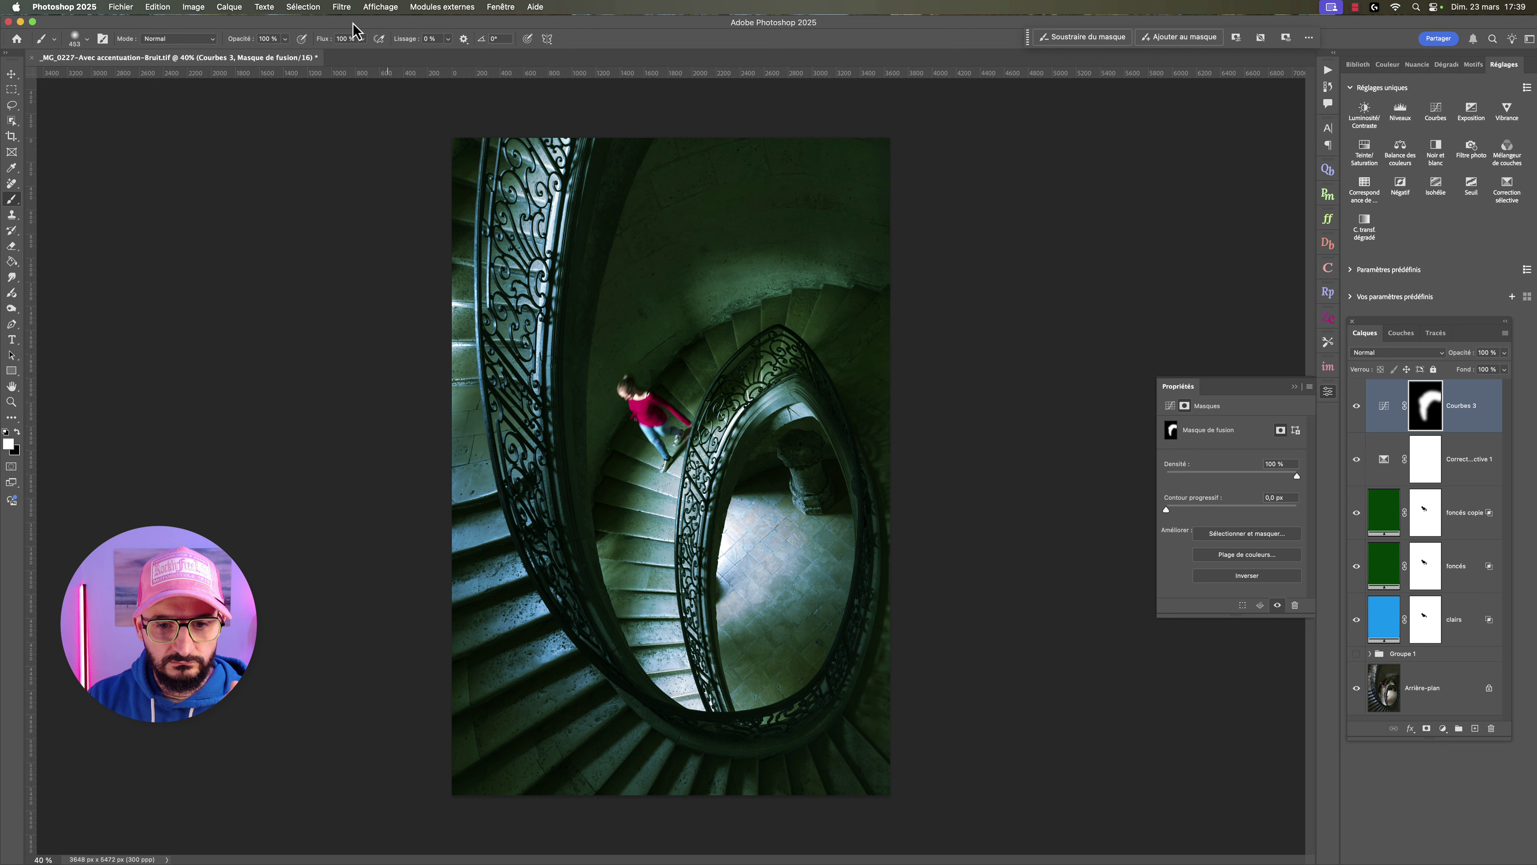
click(1358, 408)
click(1358, 408)
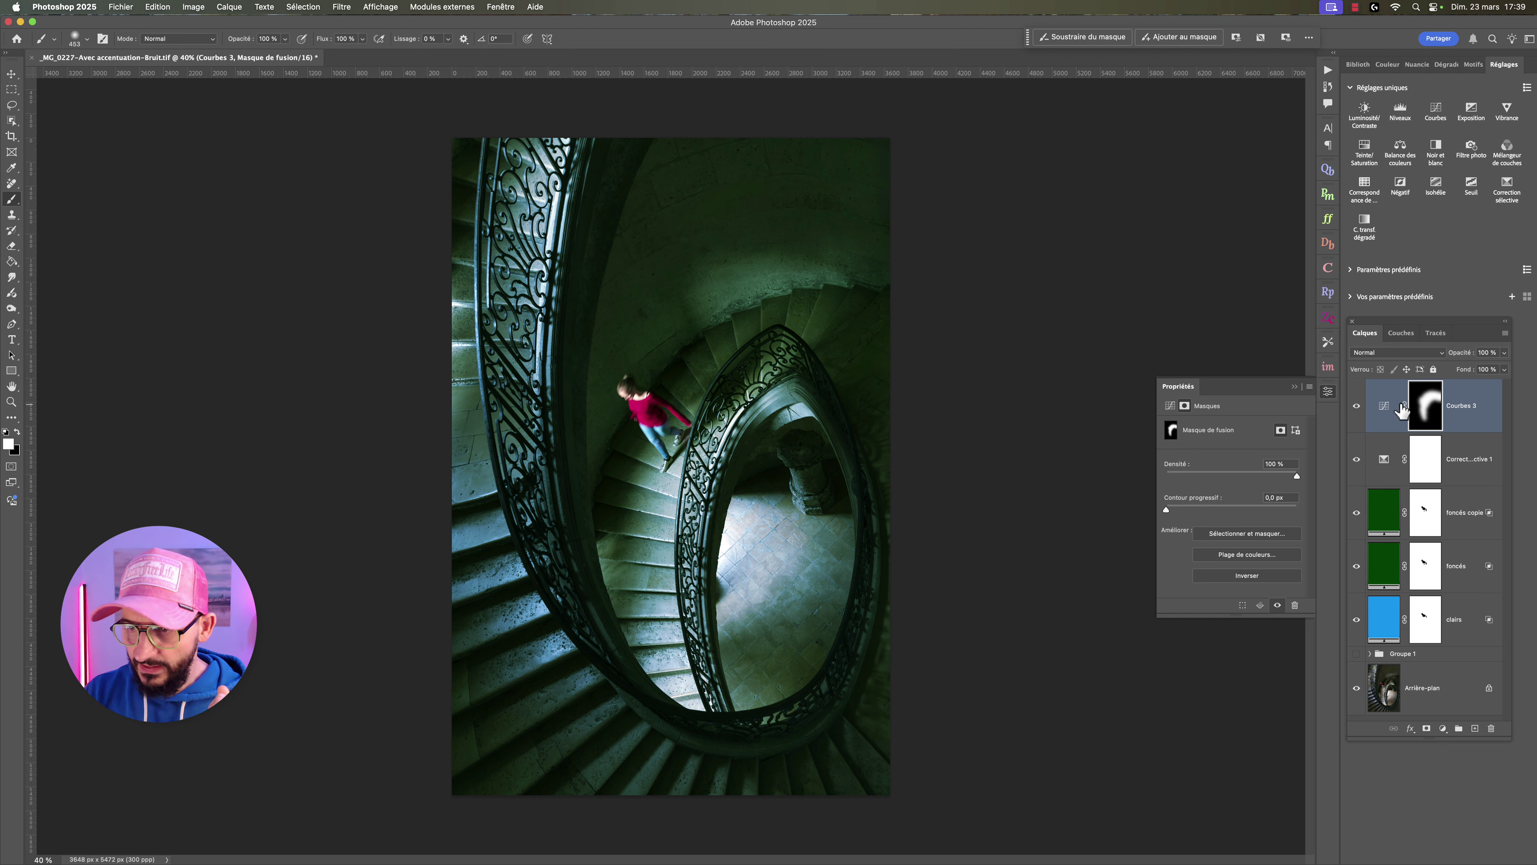
Add a second Curves layer above the first, raise input 119 to output 139, and invert its mask to black.
click(1465, 402)
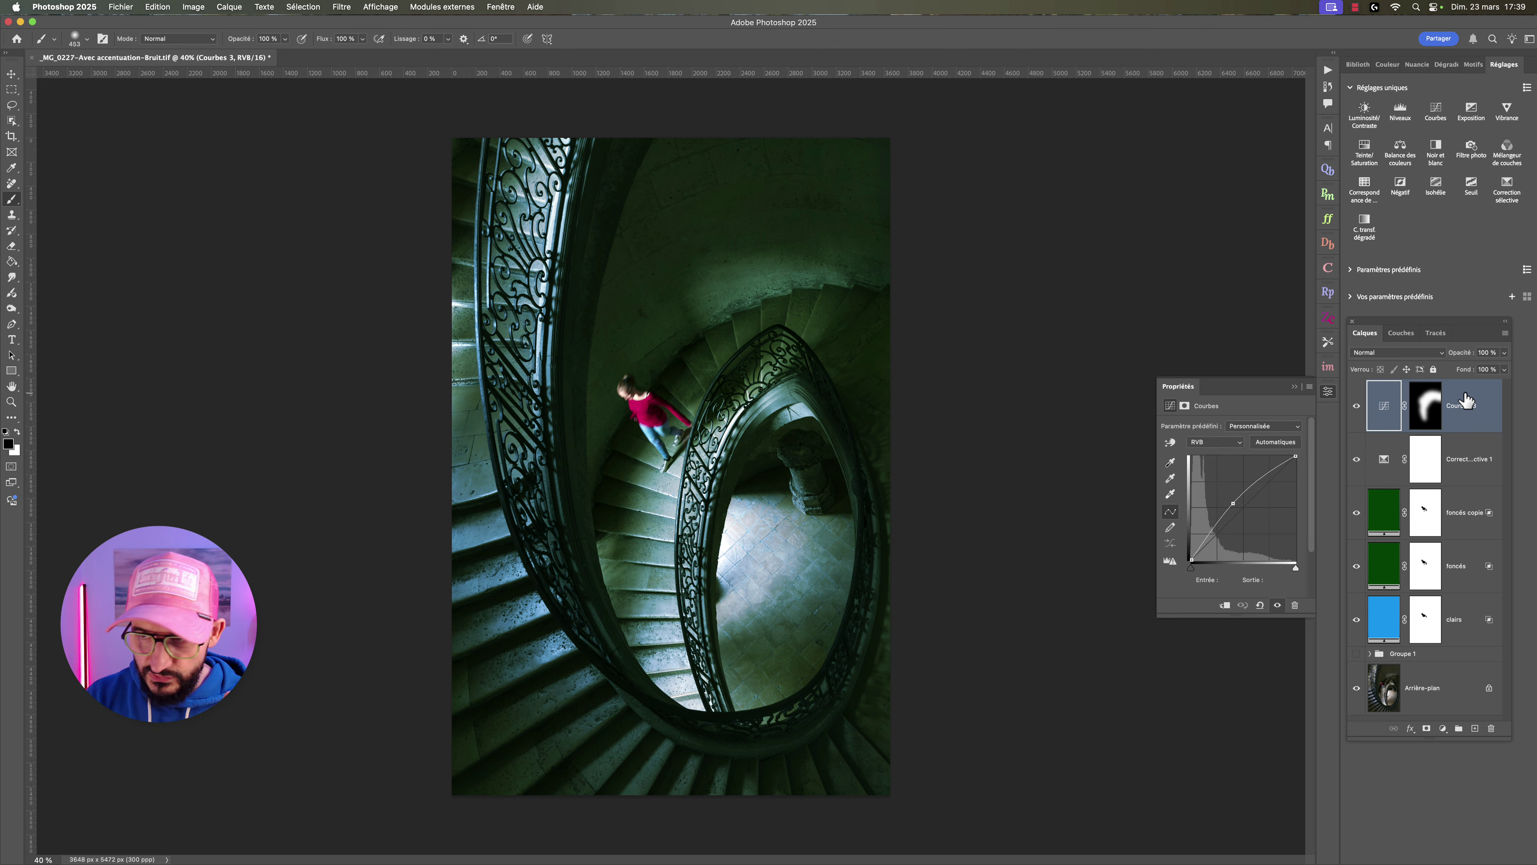
click(1435, 112)
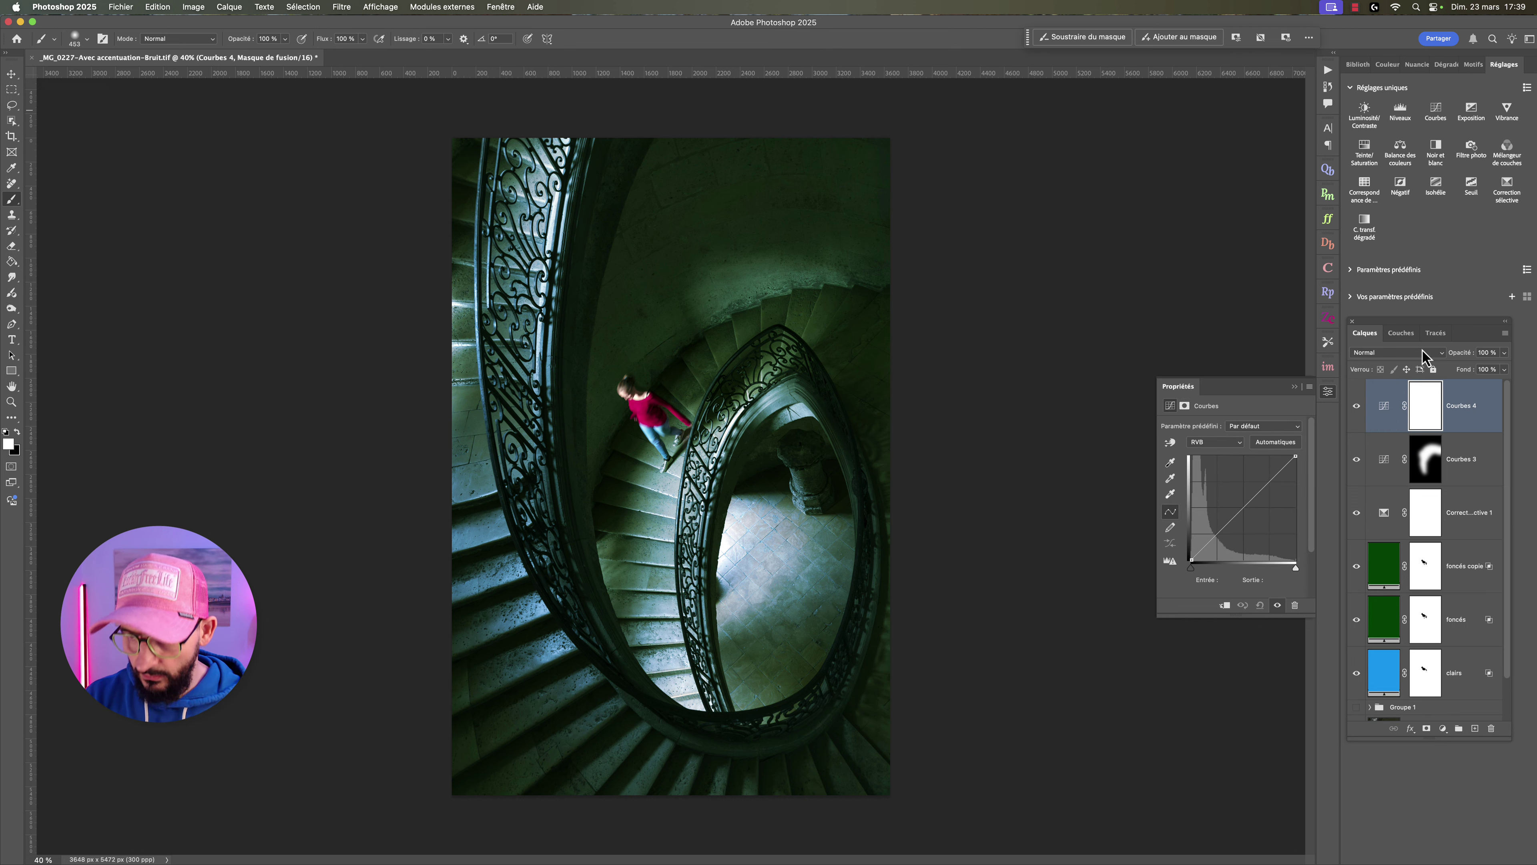
drag(1241, 510, 1240, 502)
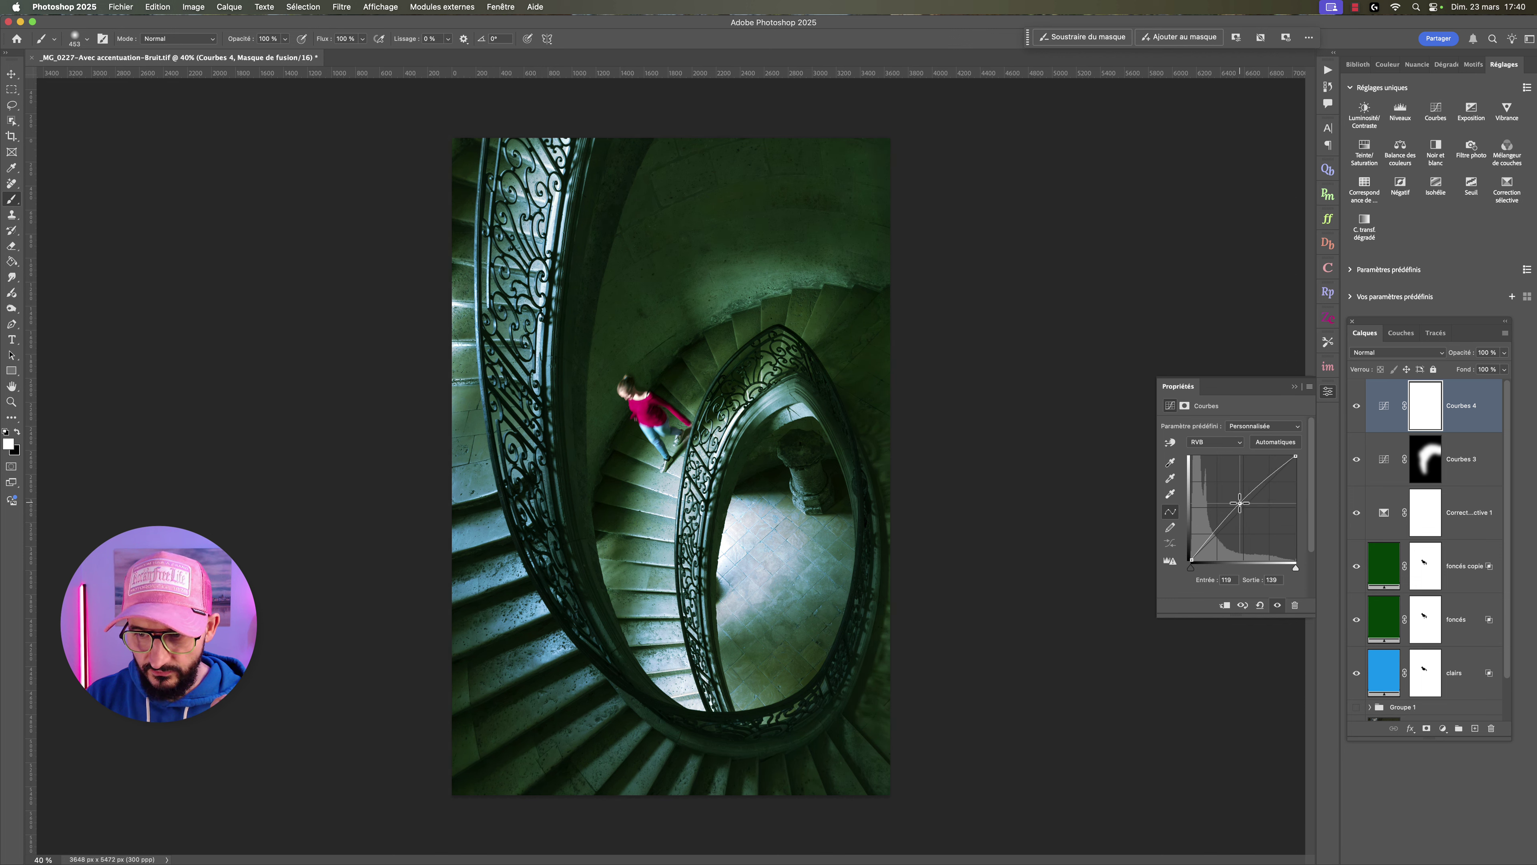
click(1425, 407)
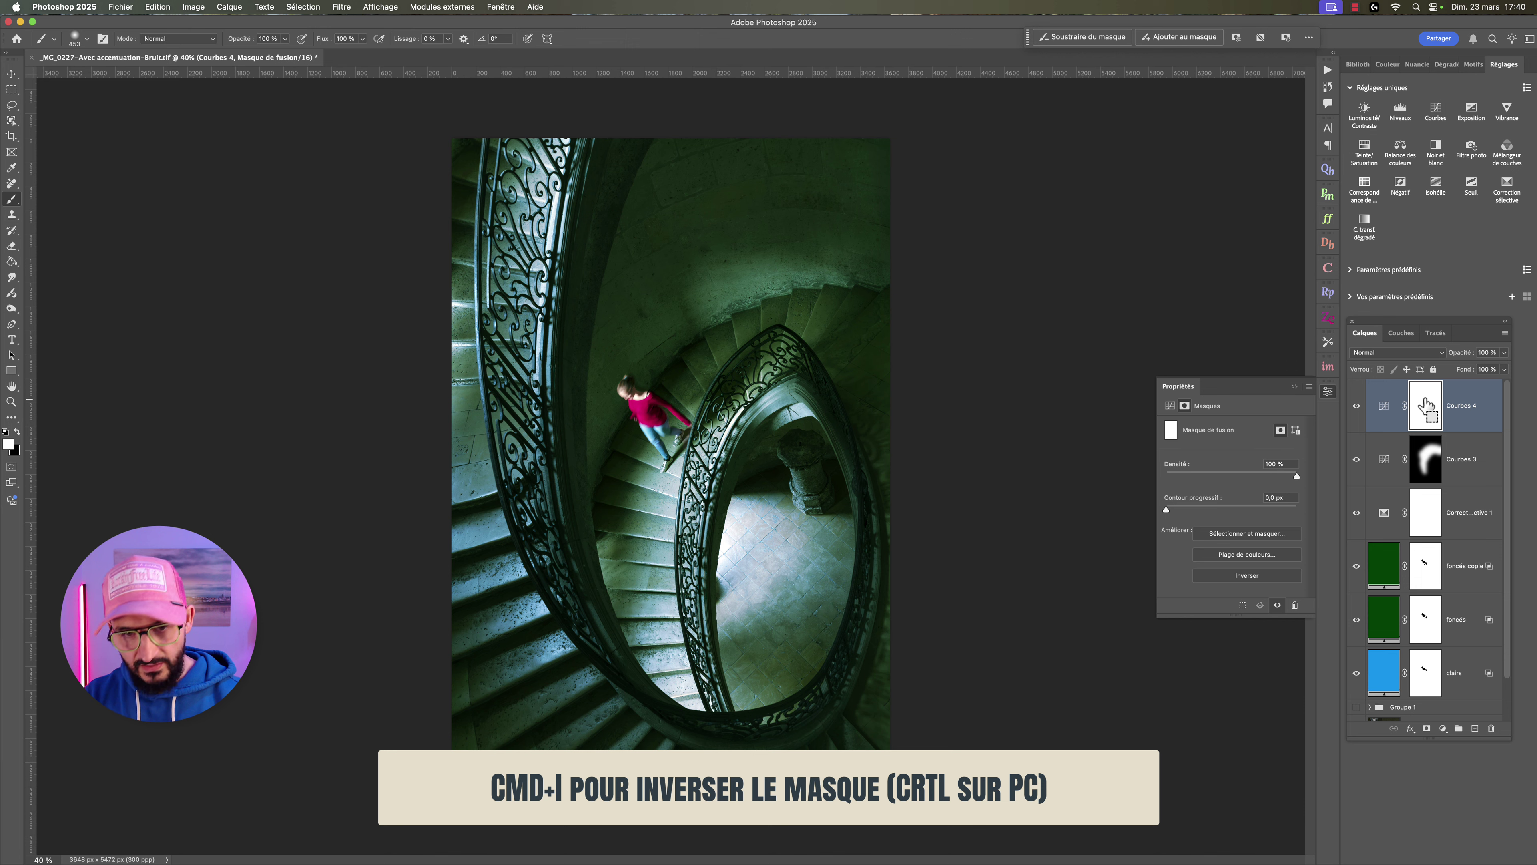
key(super+i)
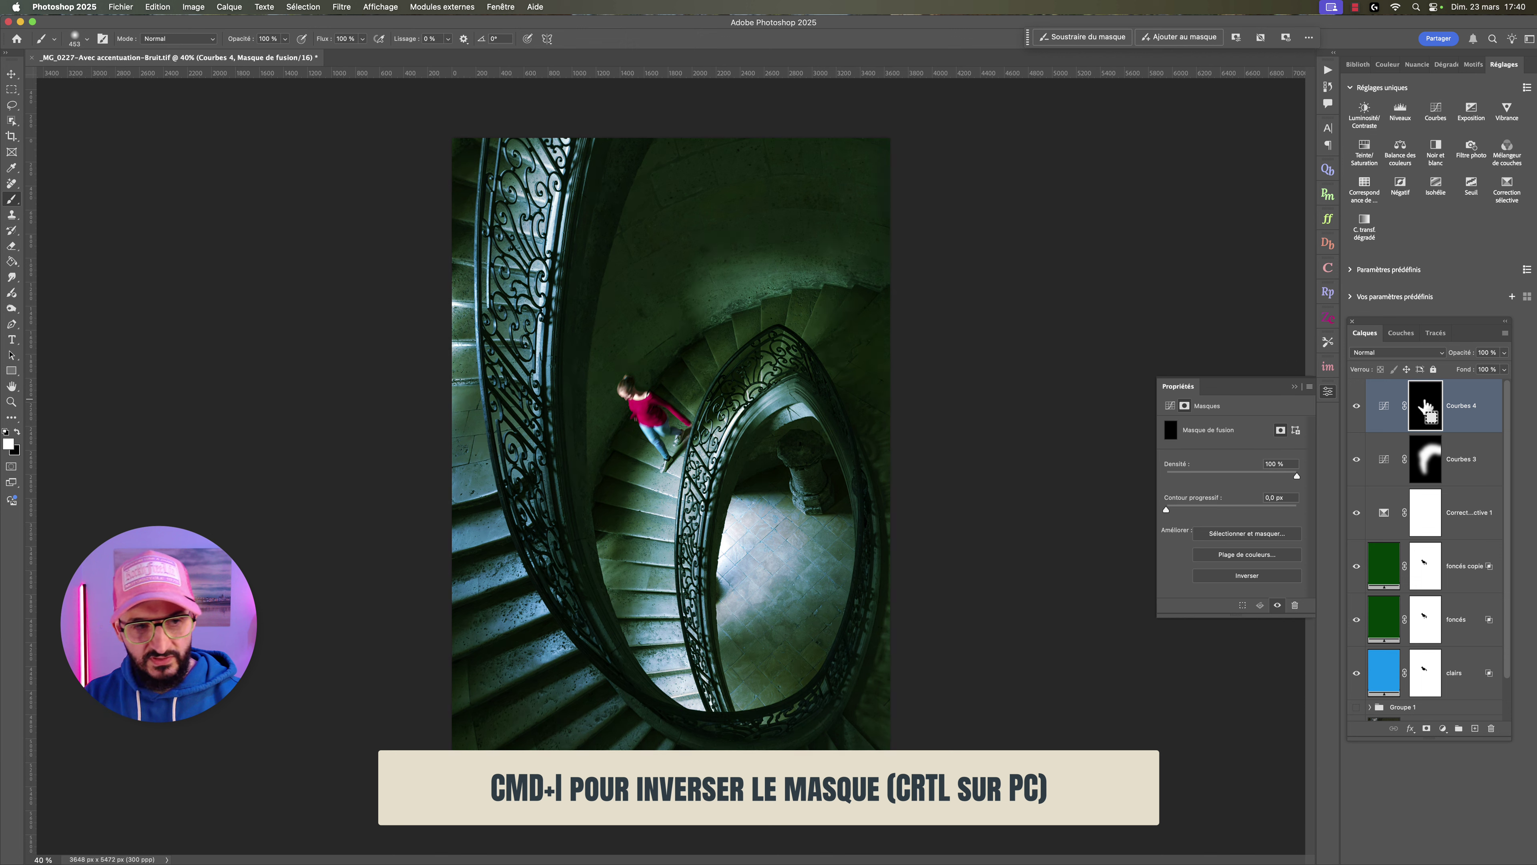
Paint a soft white 1610 px spot over the person on the new Curves mask and set the layer's opacity to 56%.
click(88, 38)
drag(147, 76, 142, 79)
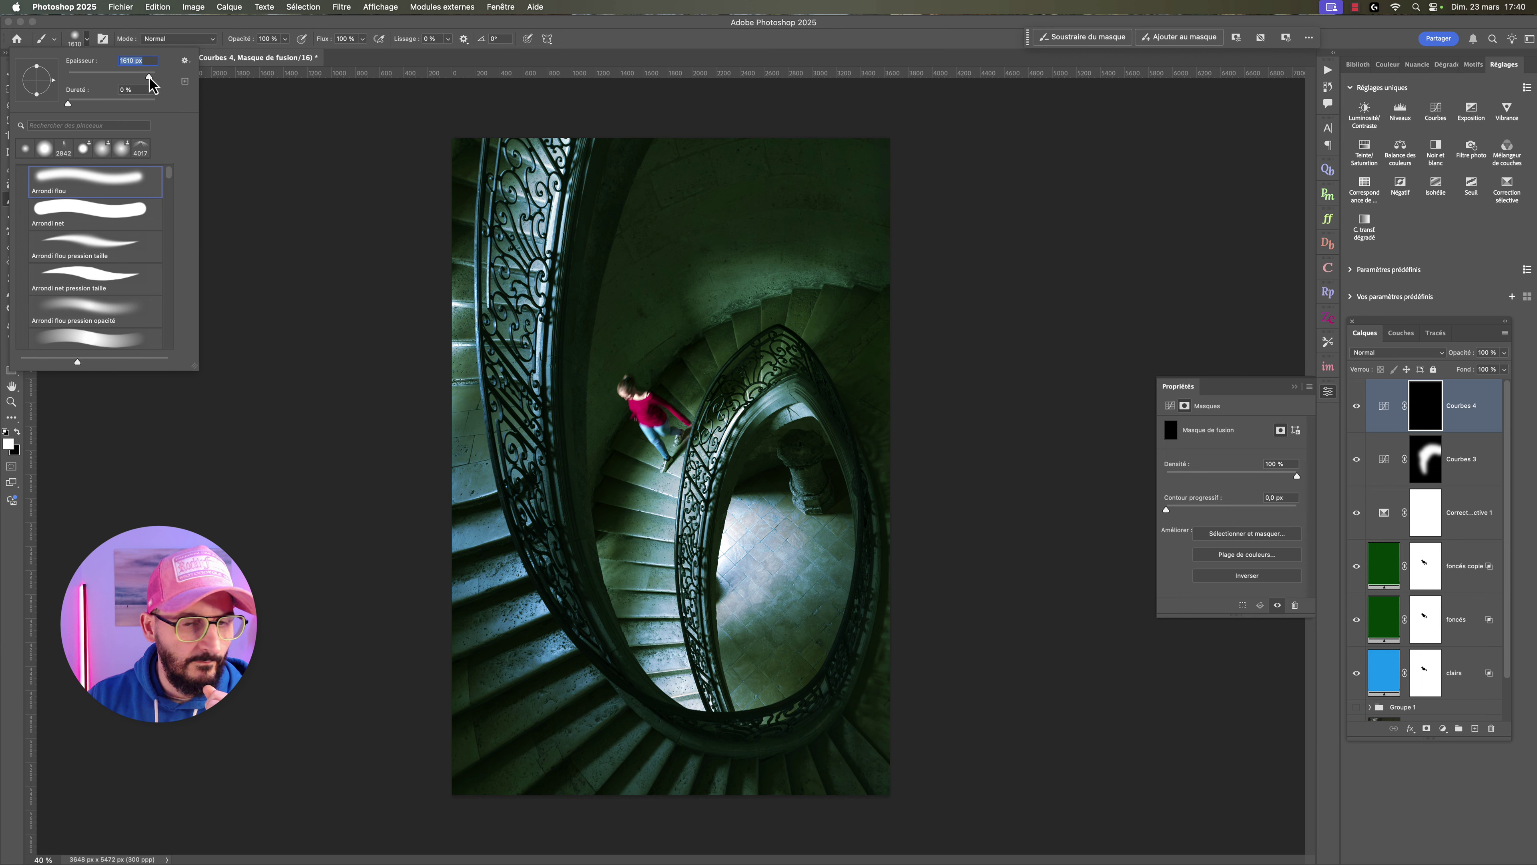
click(648, 420)
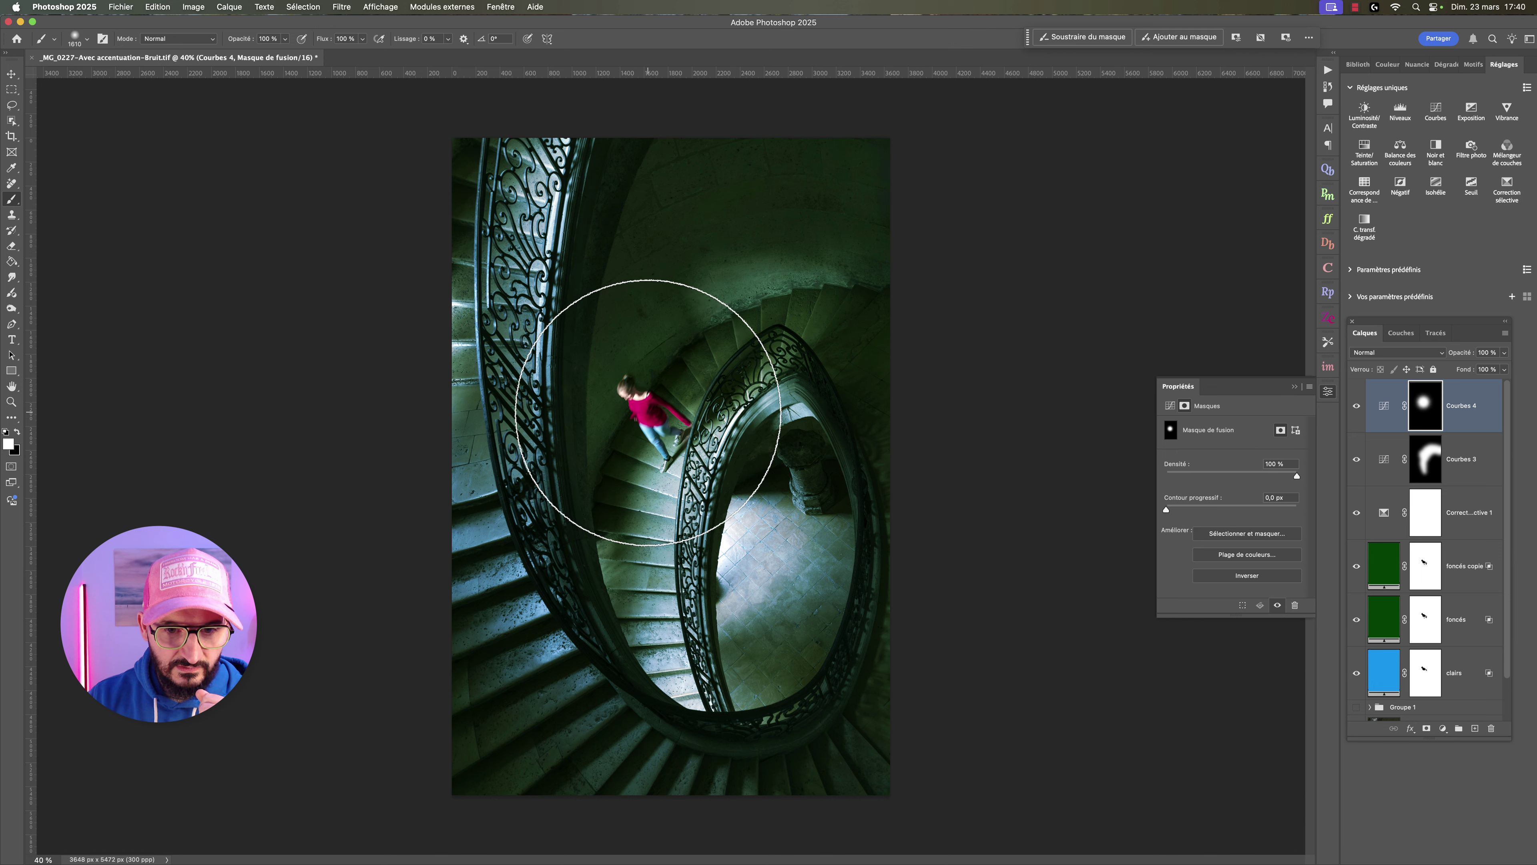
click(646, 428)
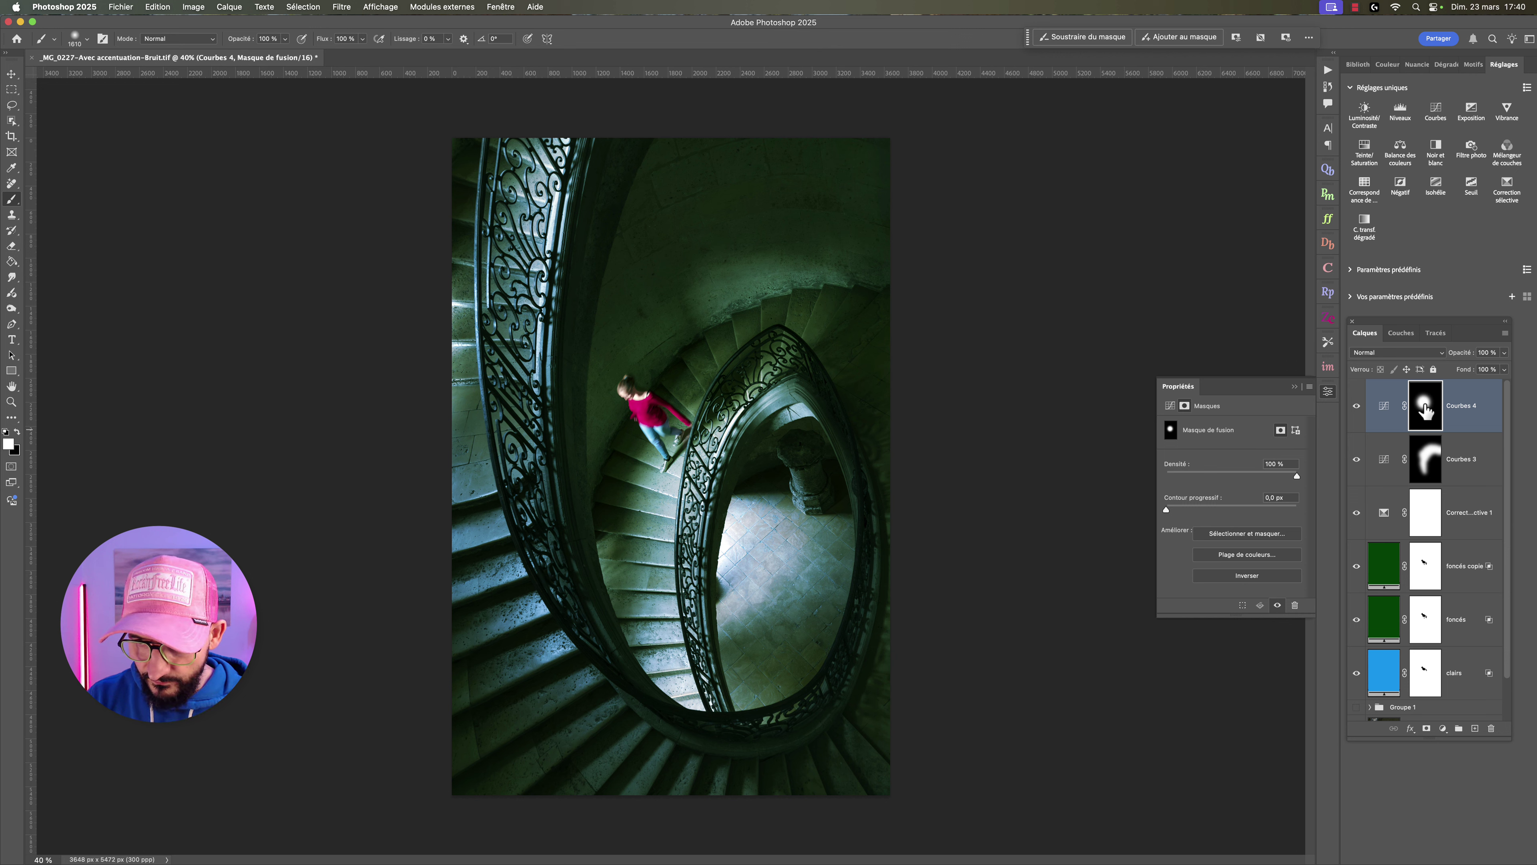
click(1505, 367)
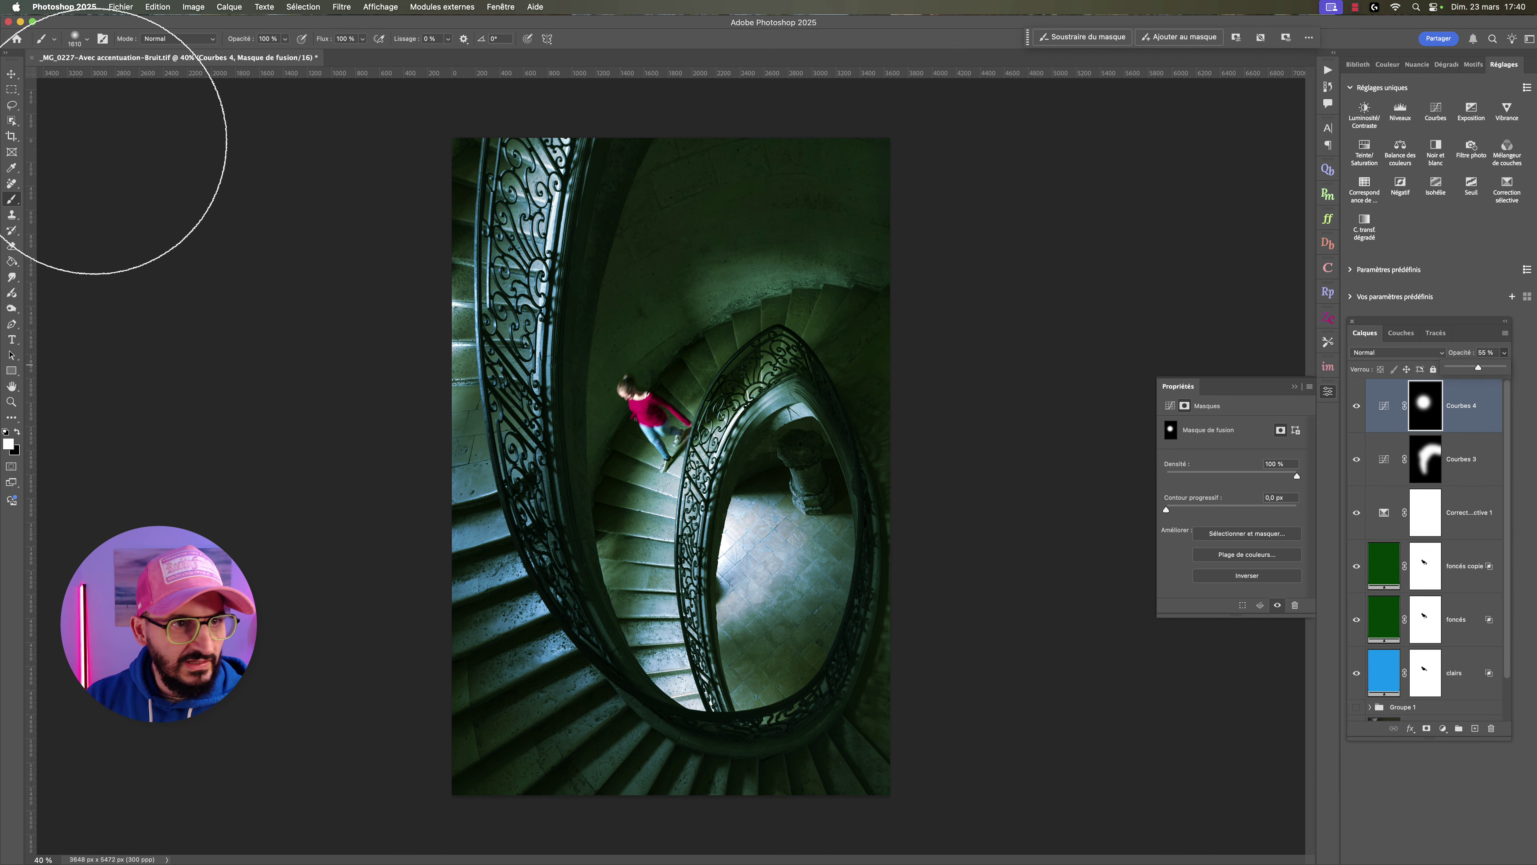
With a soft 60 px black brush, paint over the person's head and body on the new Curves mask to exclude them.
click(87, 38)
click(93, 75)
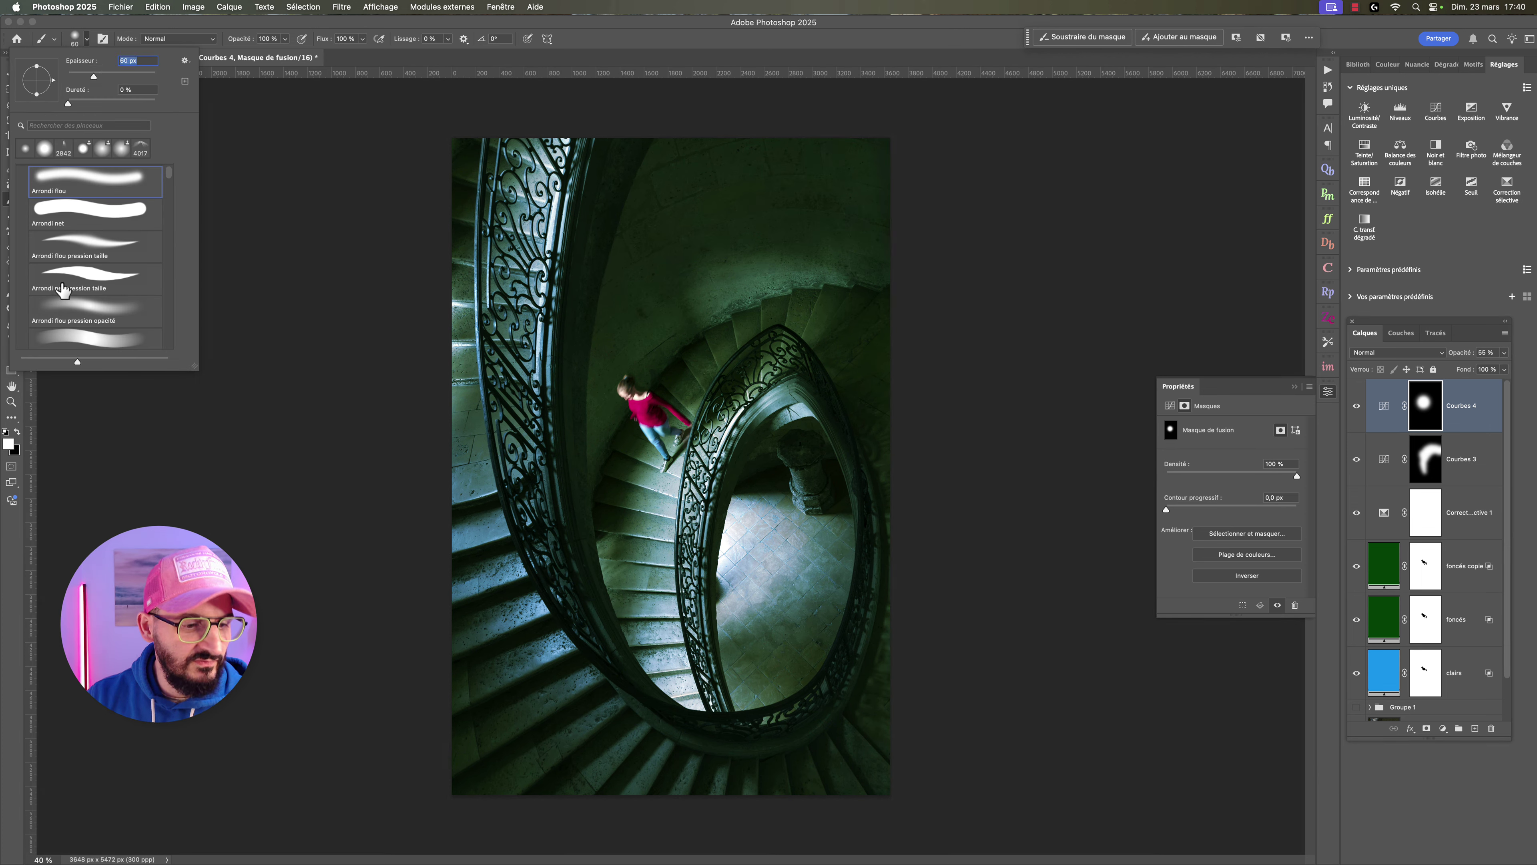
click(55, 857)
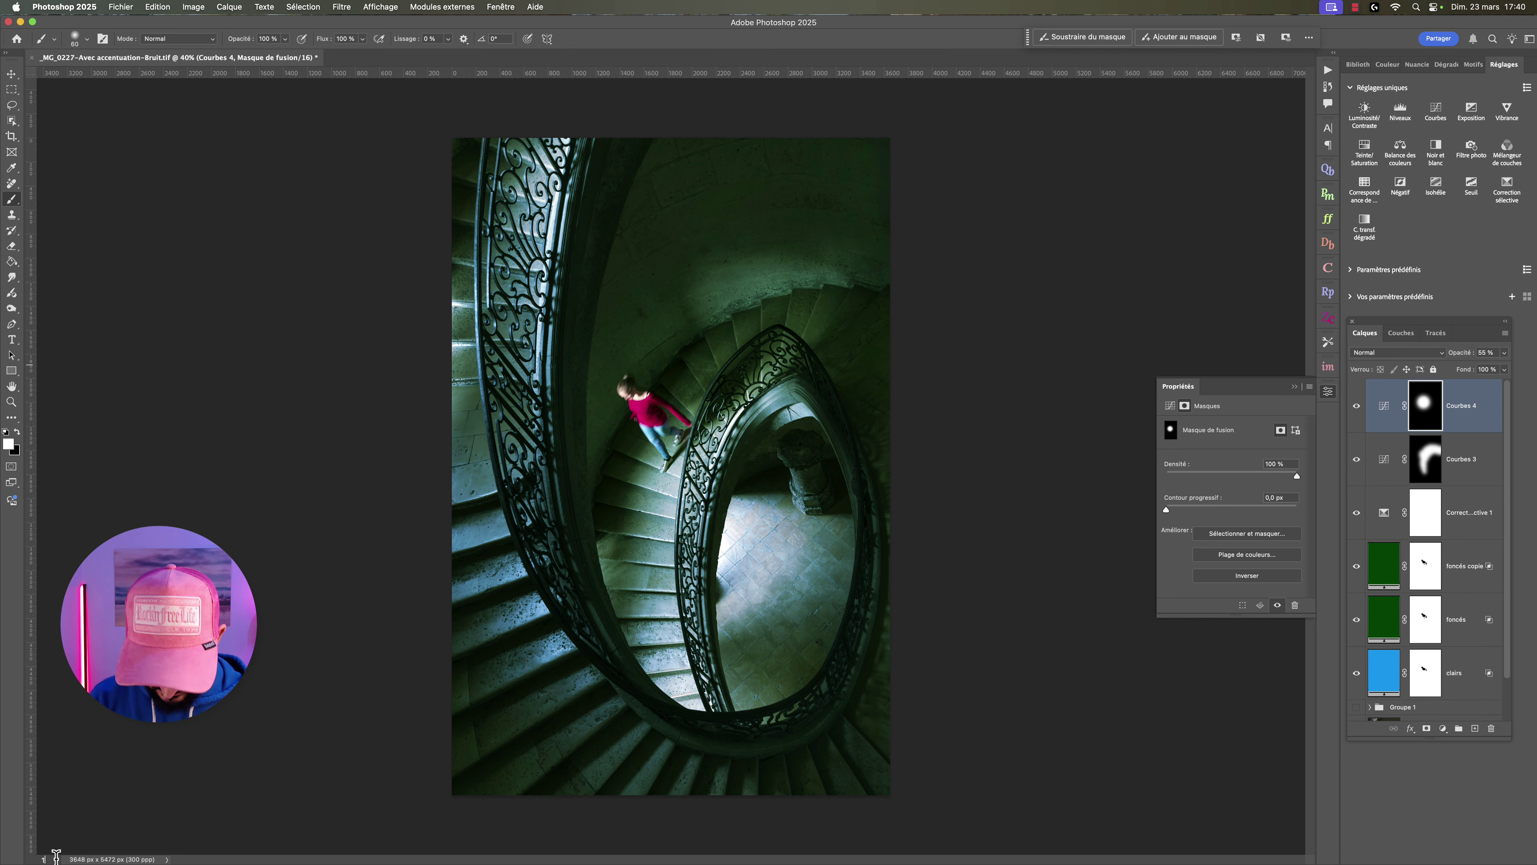
text(100)
key(Return)
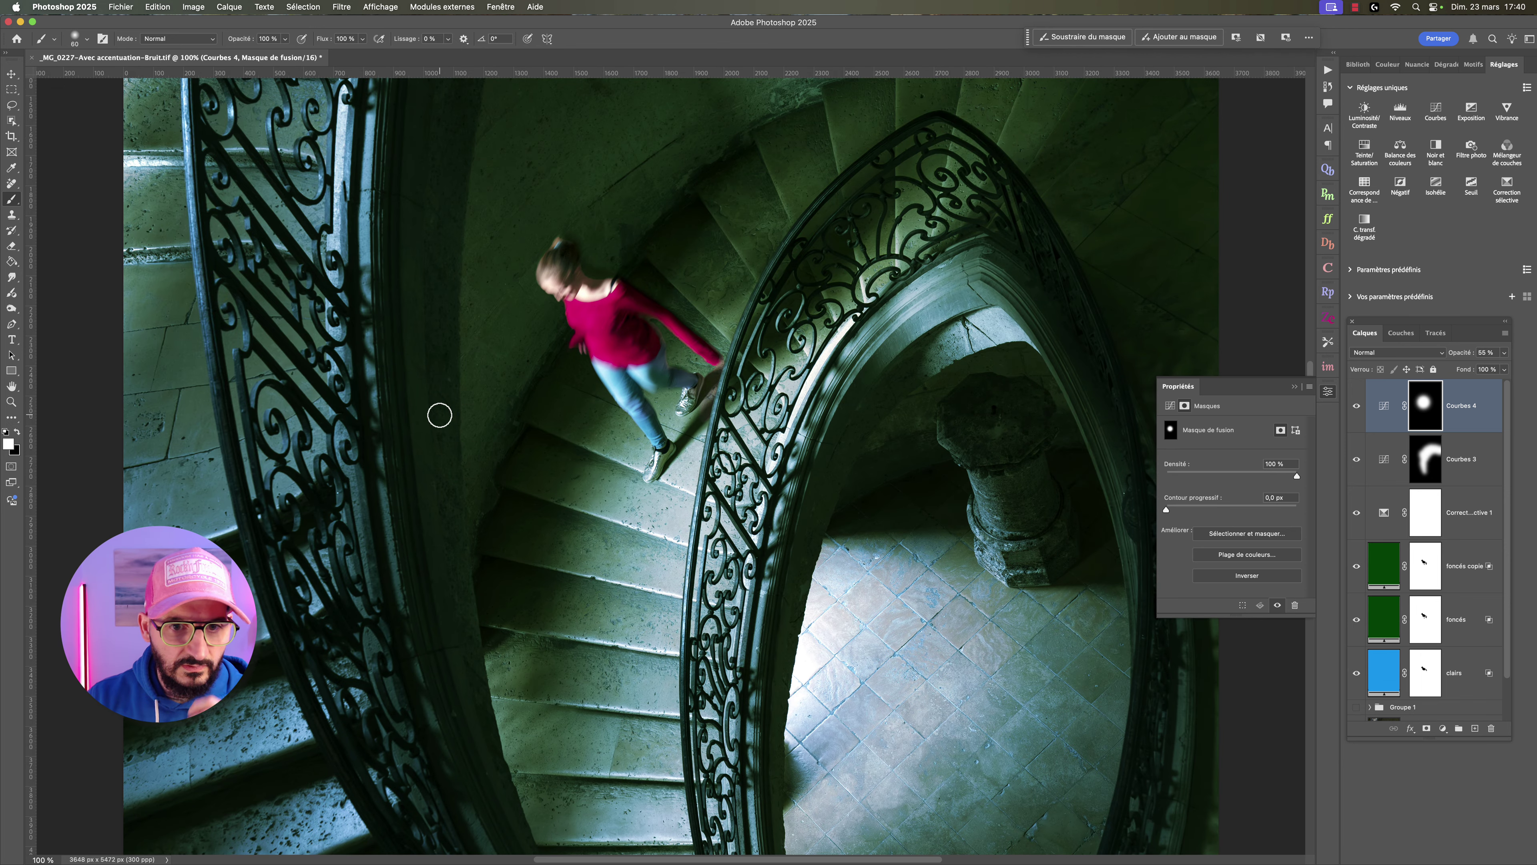
click(17, 432)
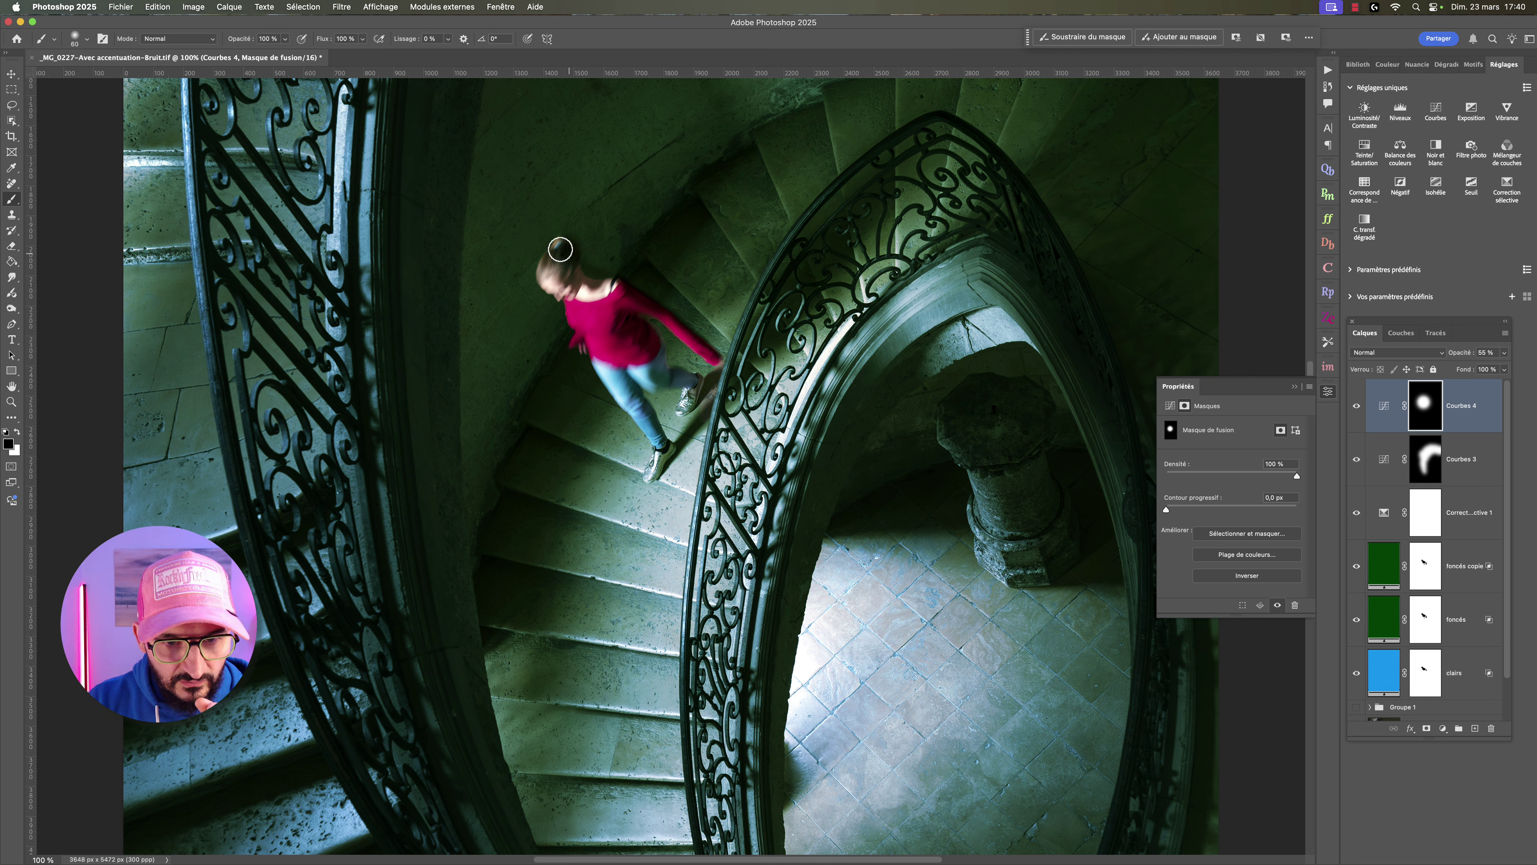
mouse_move(552, 260)
mouse_down()
mouse_move(566, 252)
mouse_move(594, 279)
mouse_up()
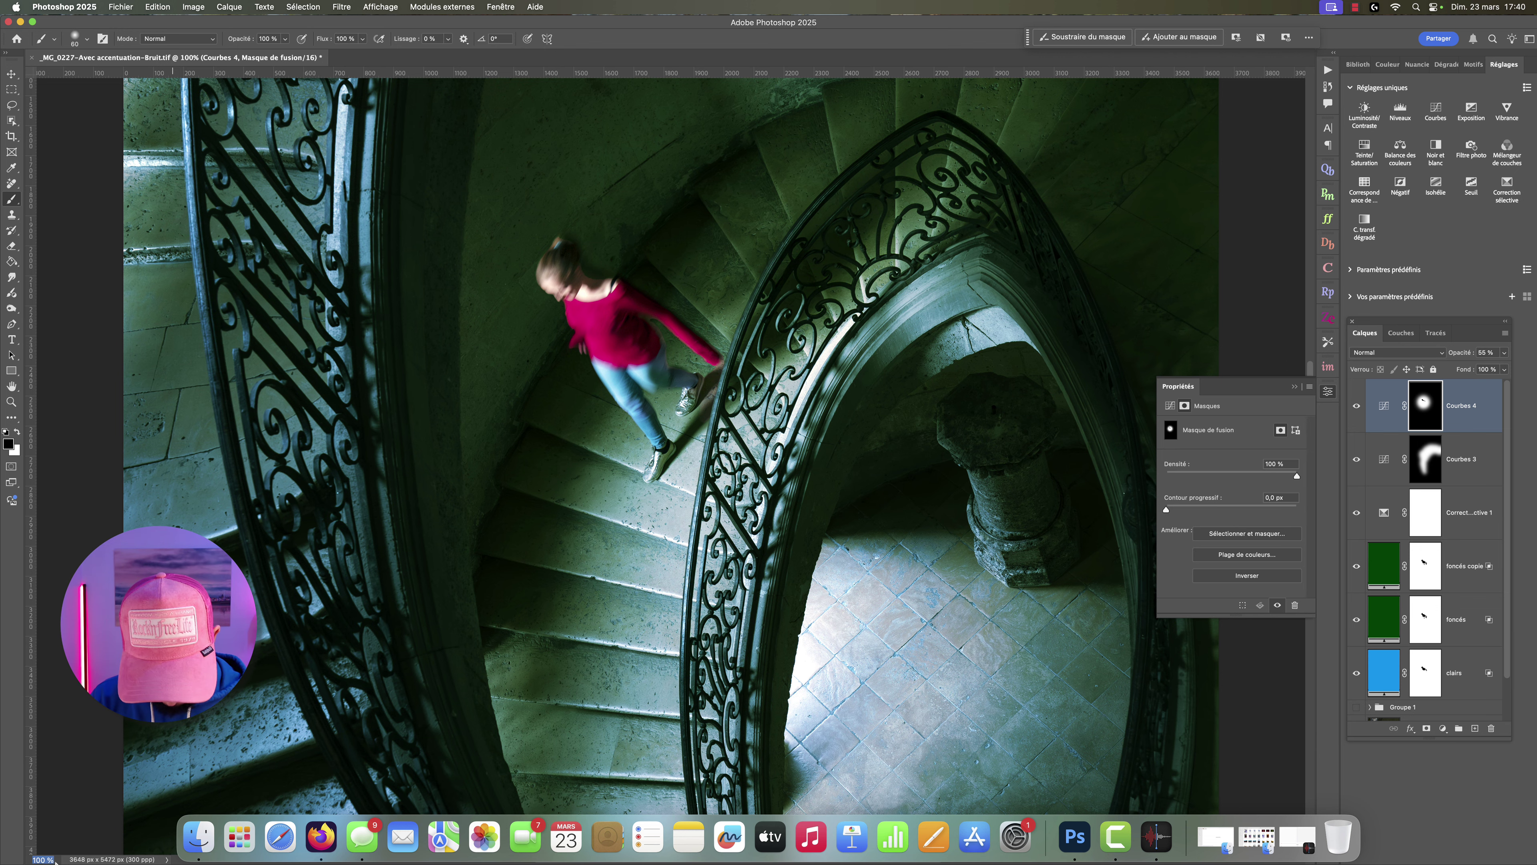
key(Return)
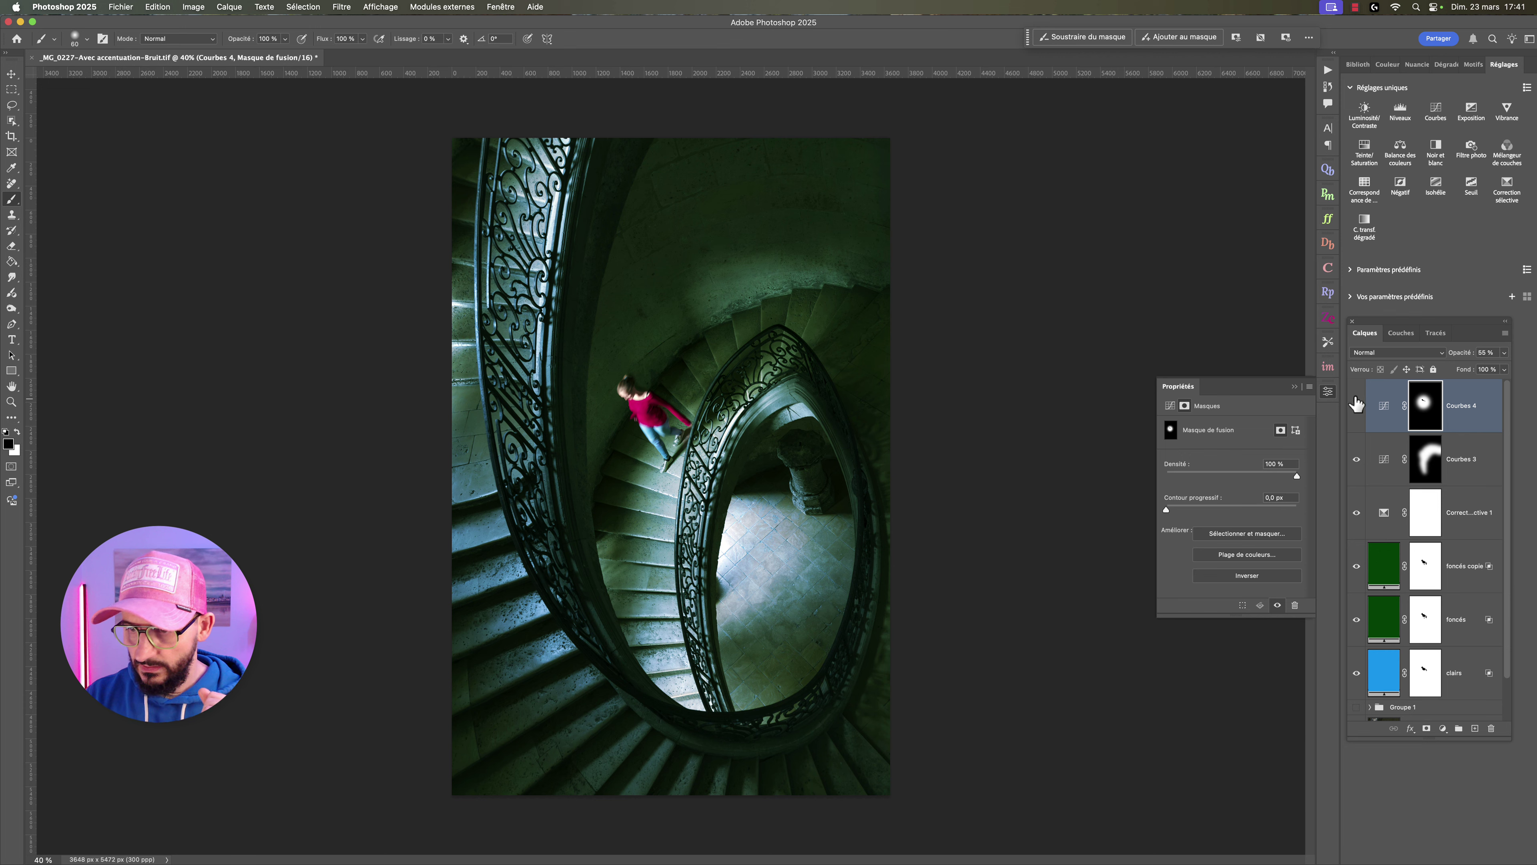
Group all layers from the blue fill up to the top Curves layer, and compare the image with the group hidden and shown.
click(1477, 675)
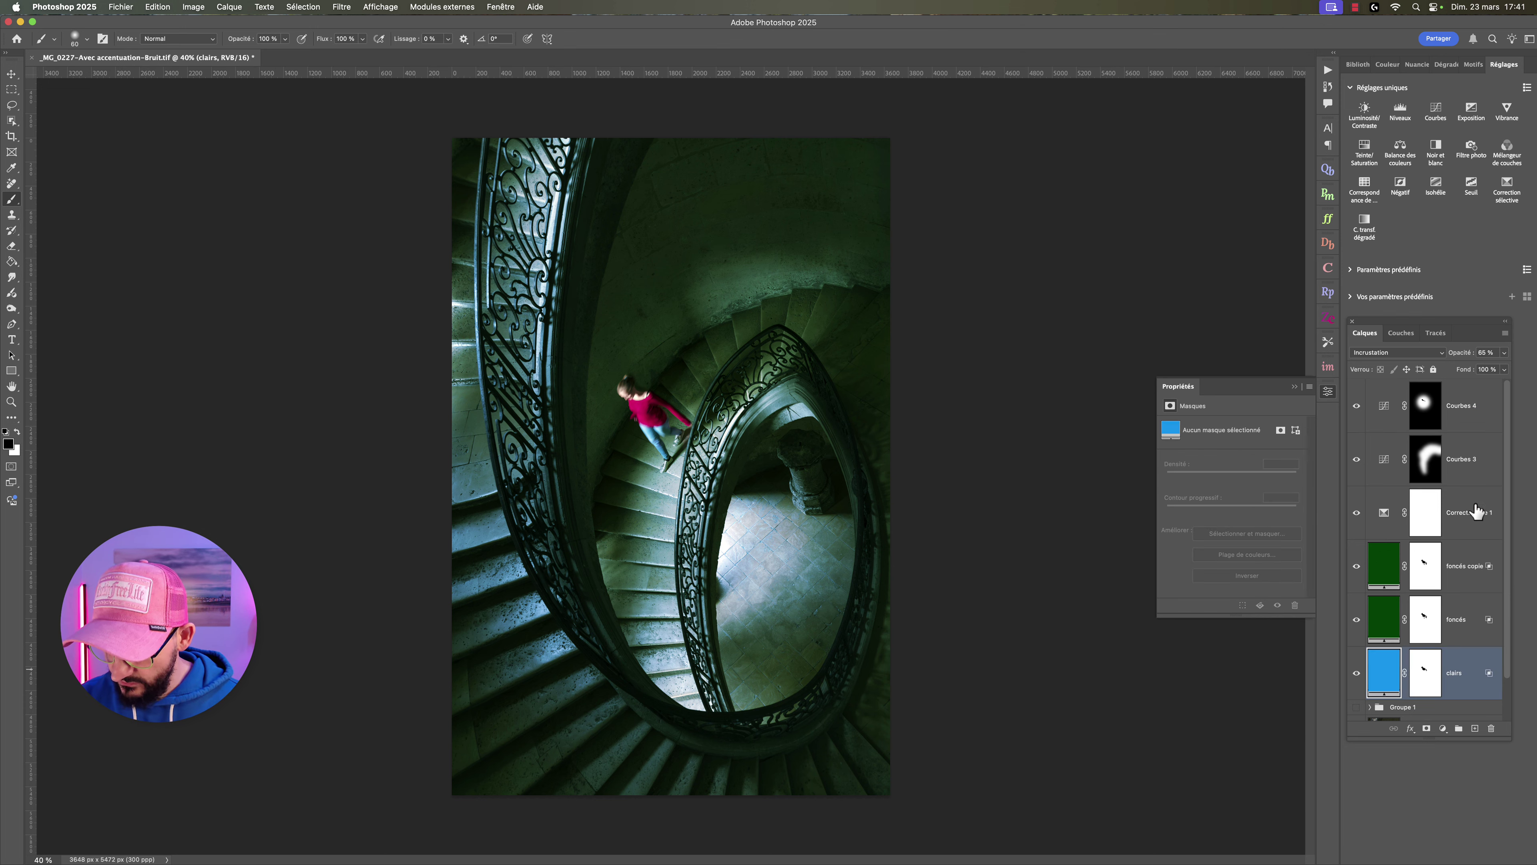
shift+click(1473, 421)
click(1458, 728)
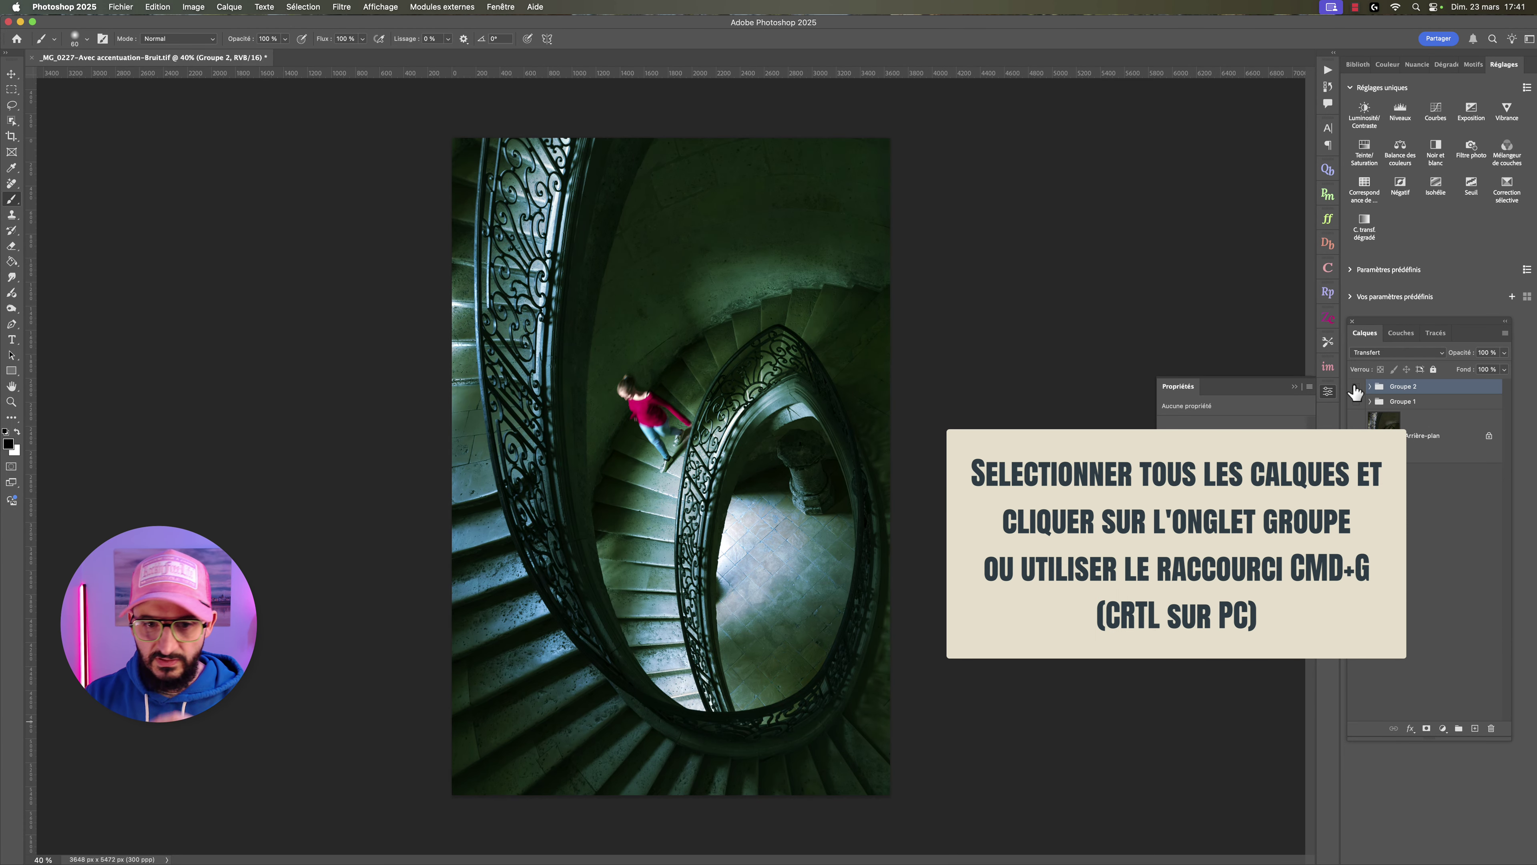
click(1355, 391)
click(1355, 391)
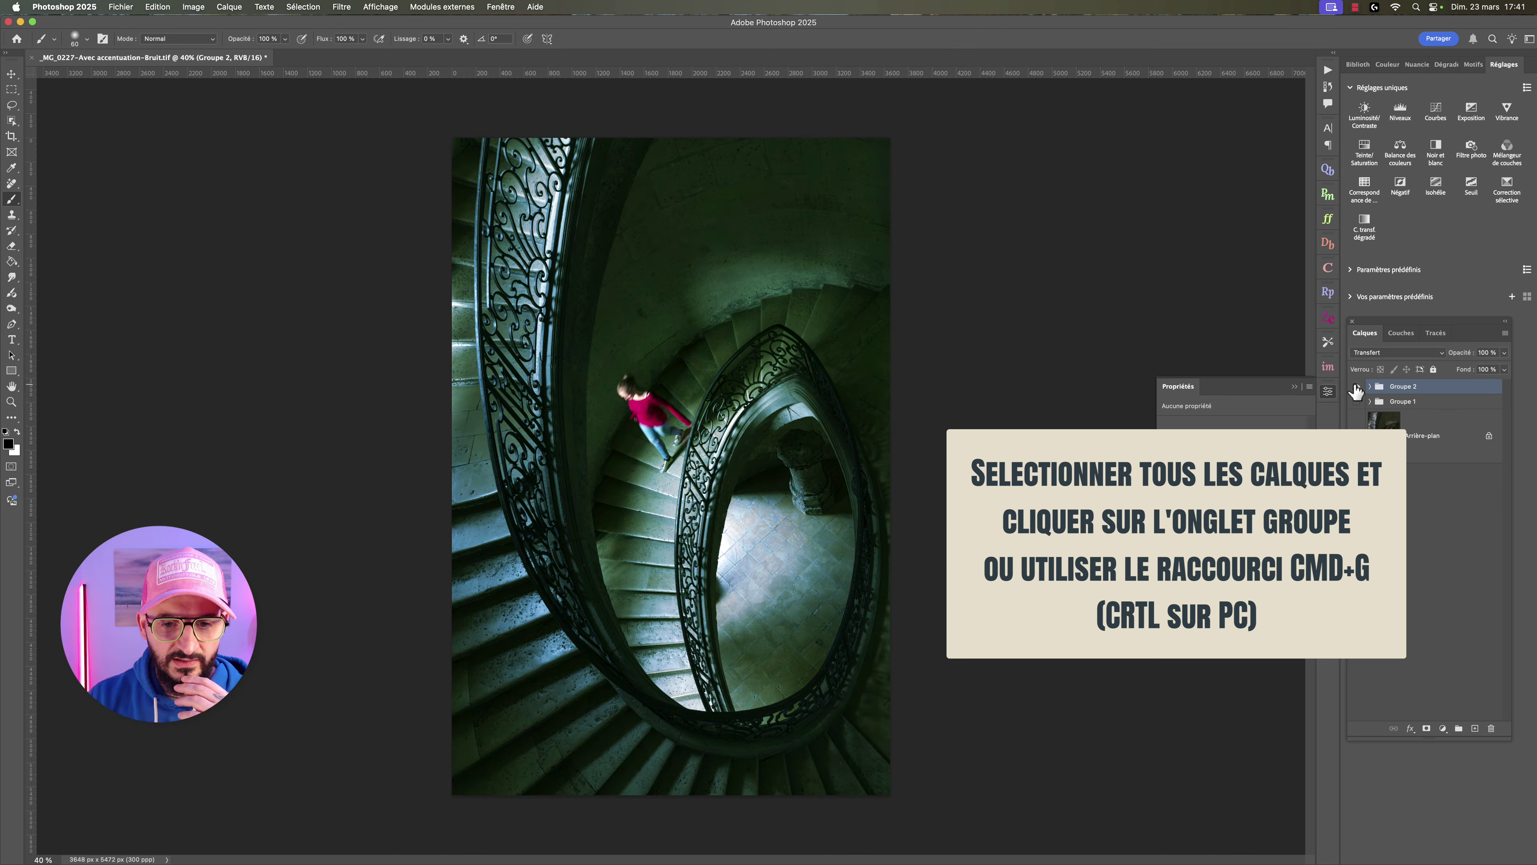
click(1355, 391)
click(1356, 391)
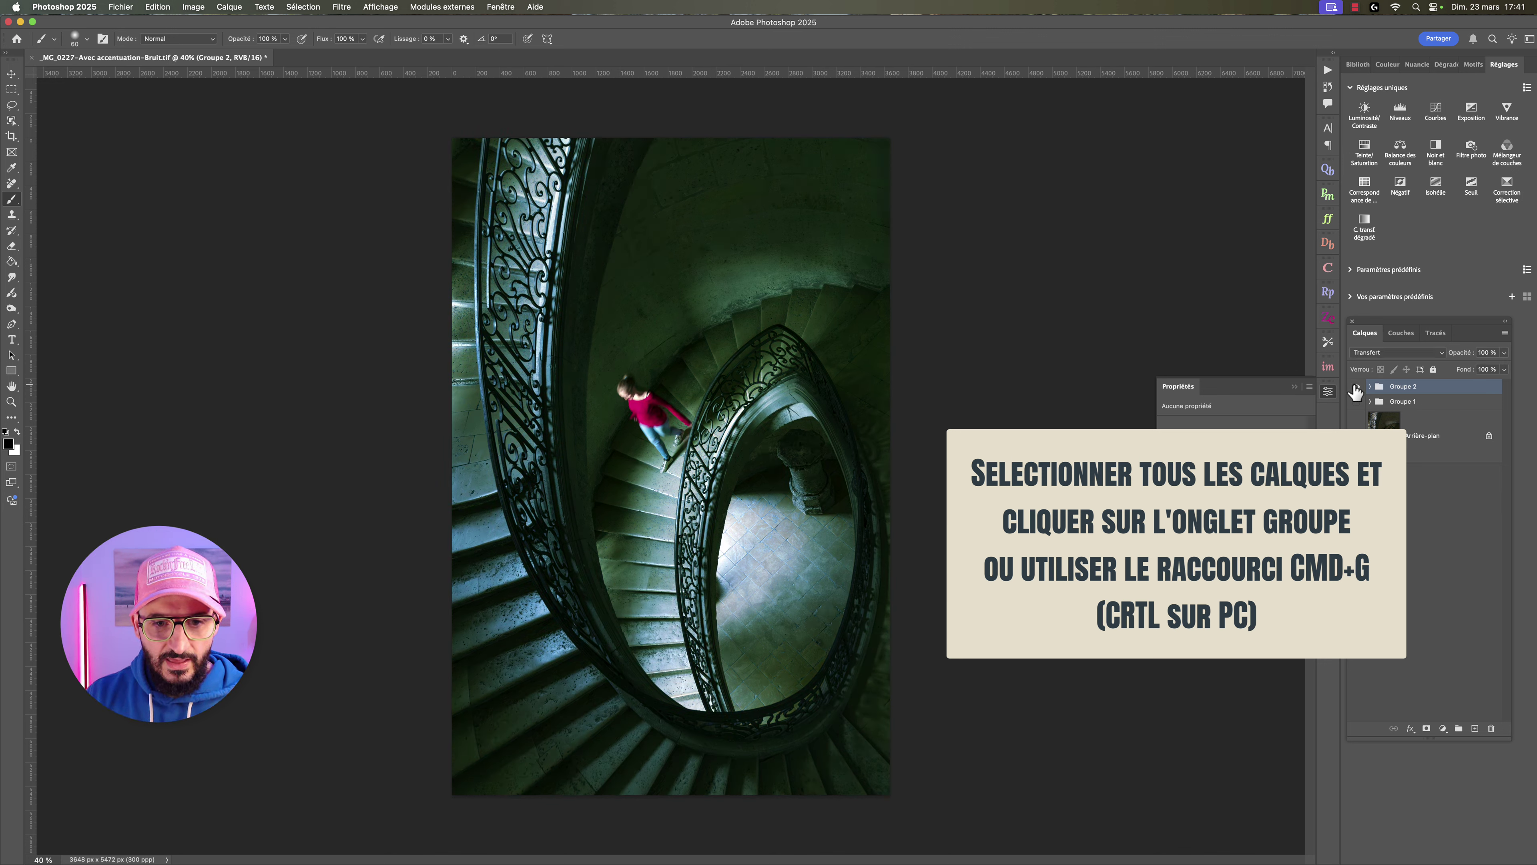
Try a lower opacity on the new adjustment group and restore it to 100%.
click(1371, 387)
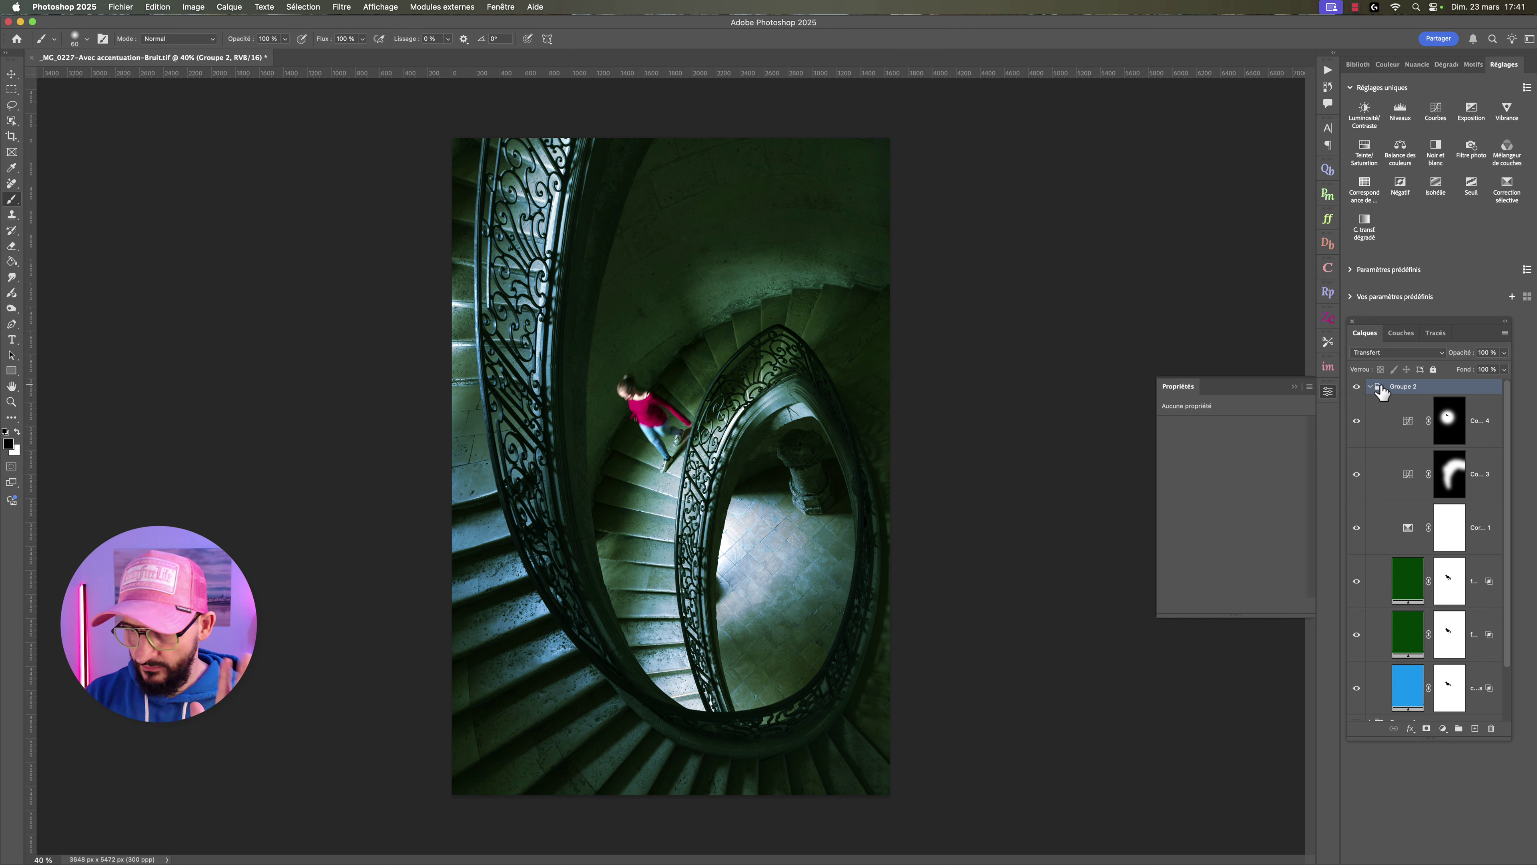
click(1503, 368)
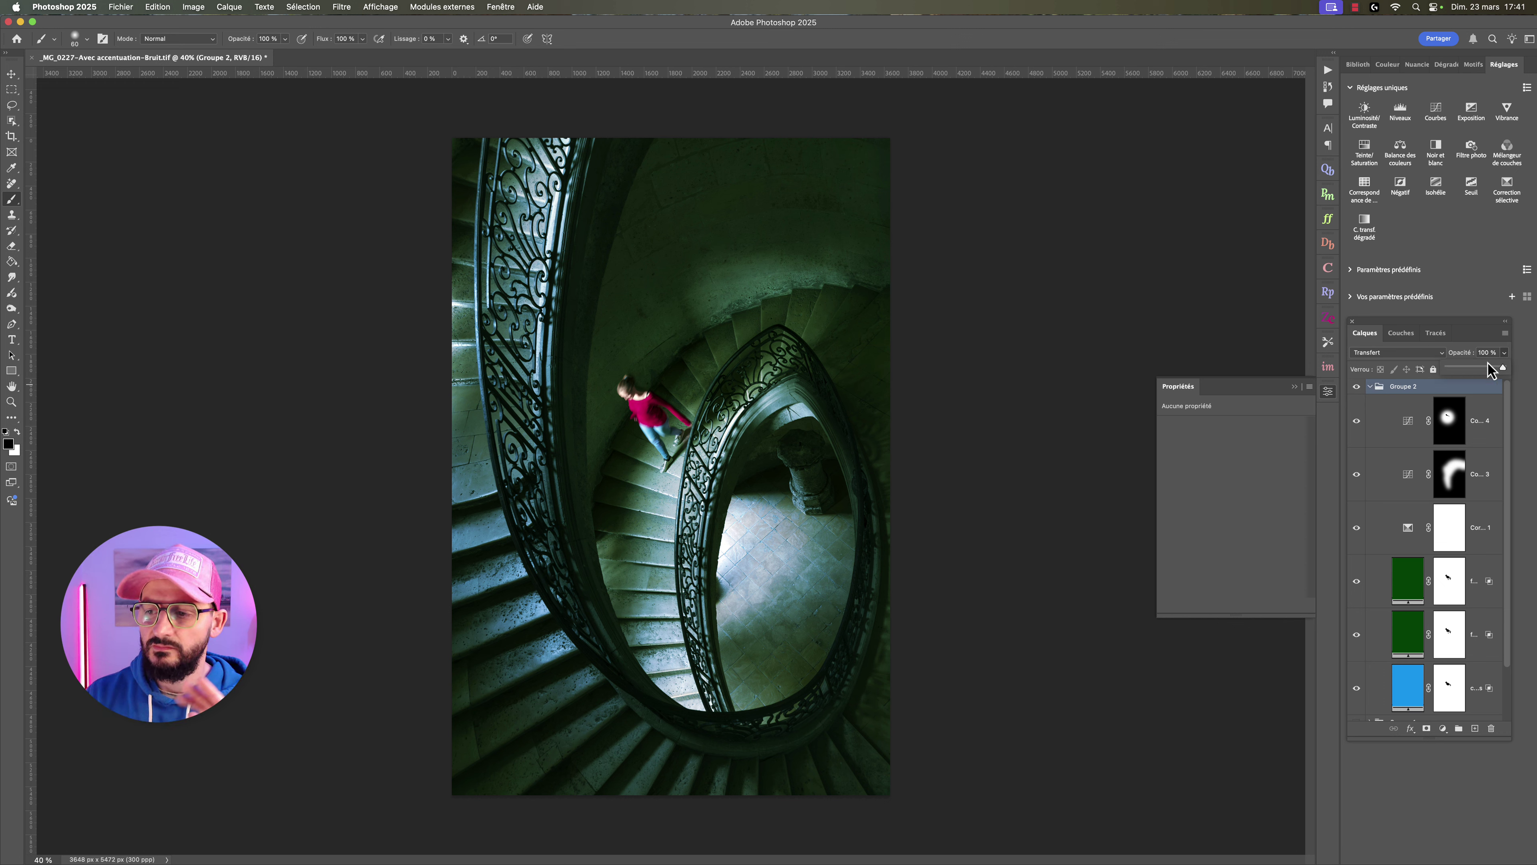
drag(1477, 367, 1525, 375)
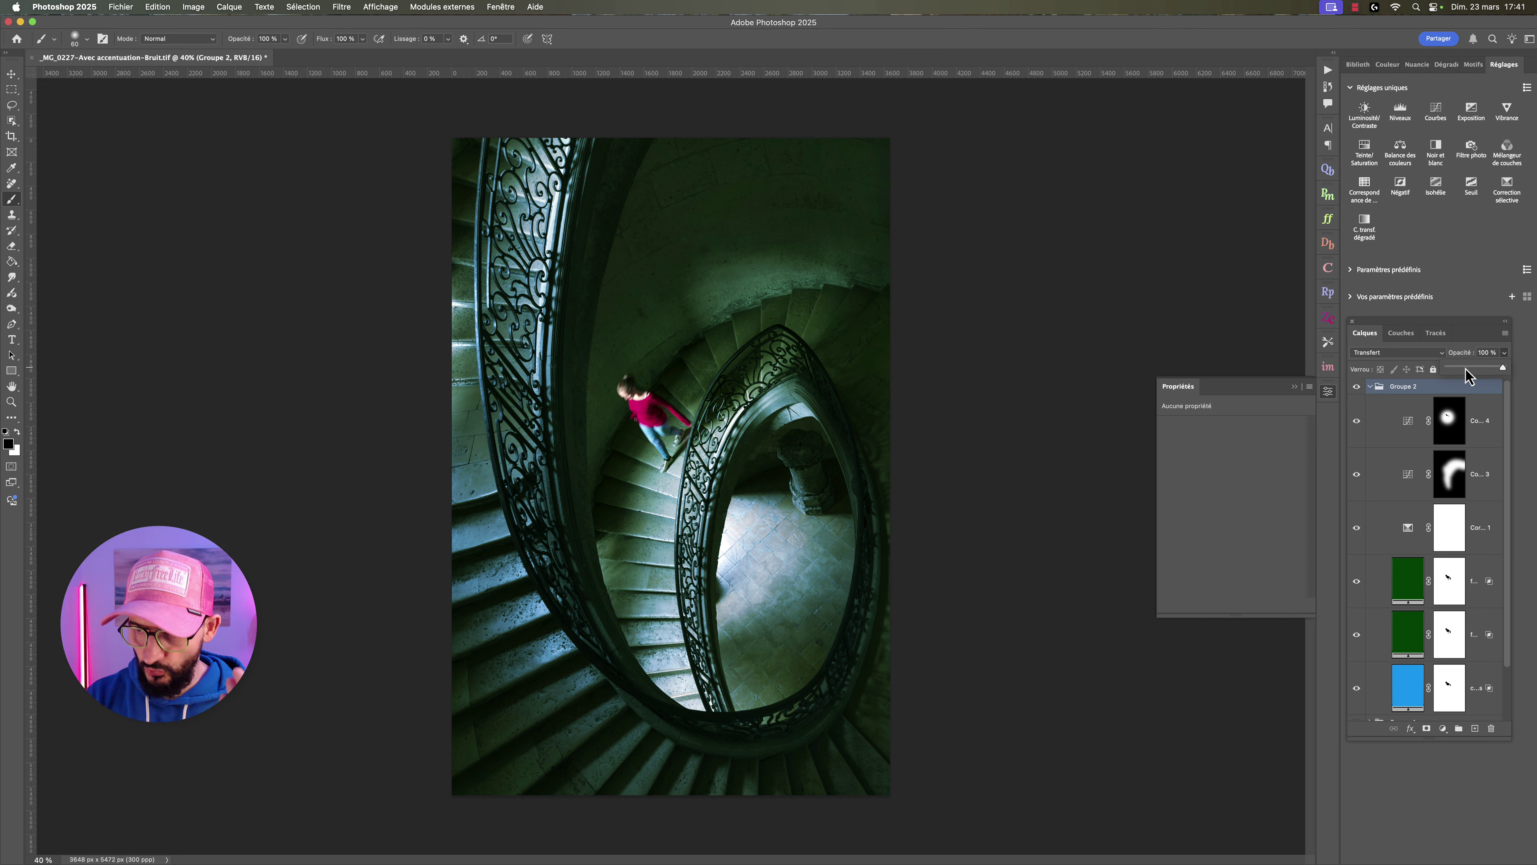
click(1370, 387)
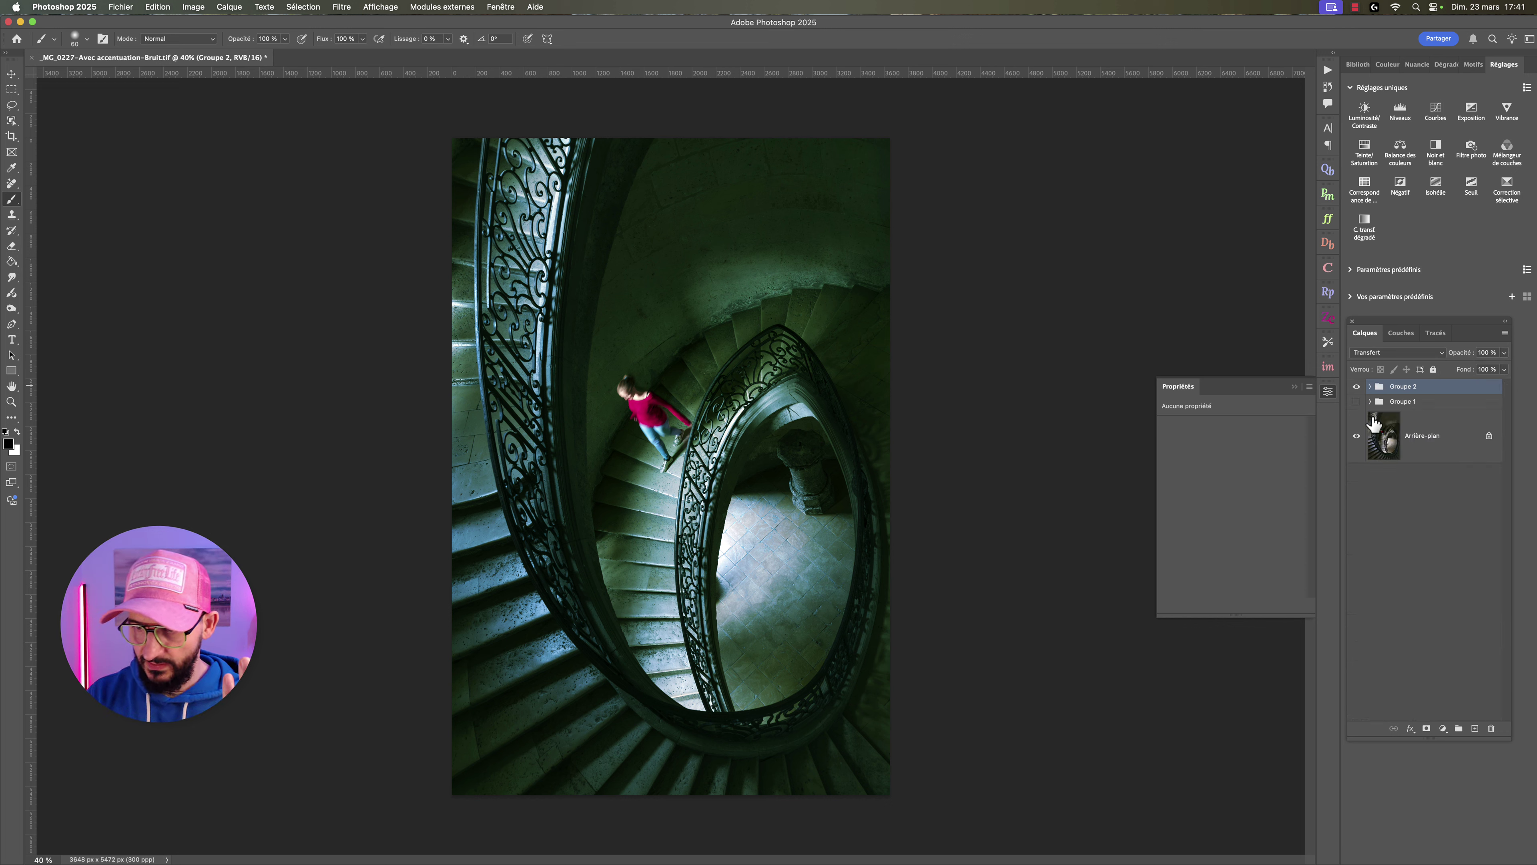
Try dark blue, lighter blue and bright green alternatives for the blue fill in Groupe 2, and cancel the colour change.
click(1370, 388)
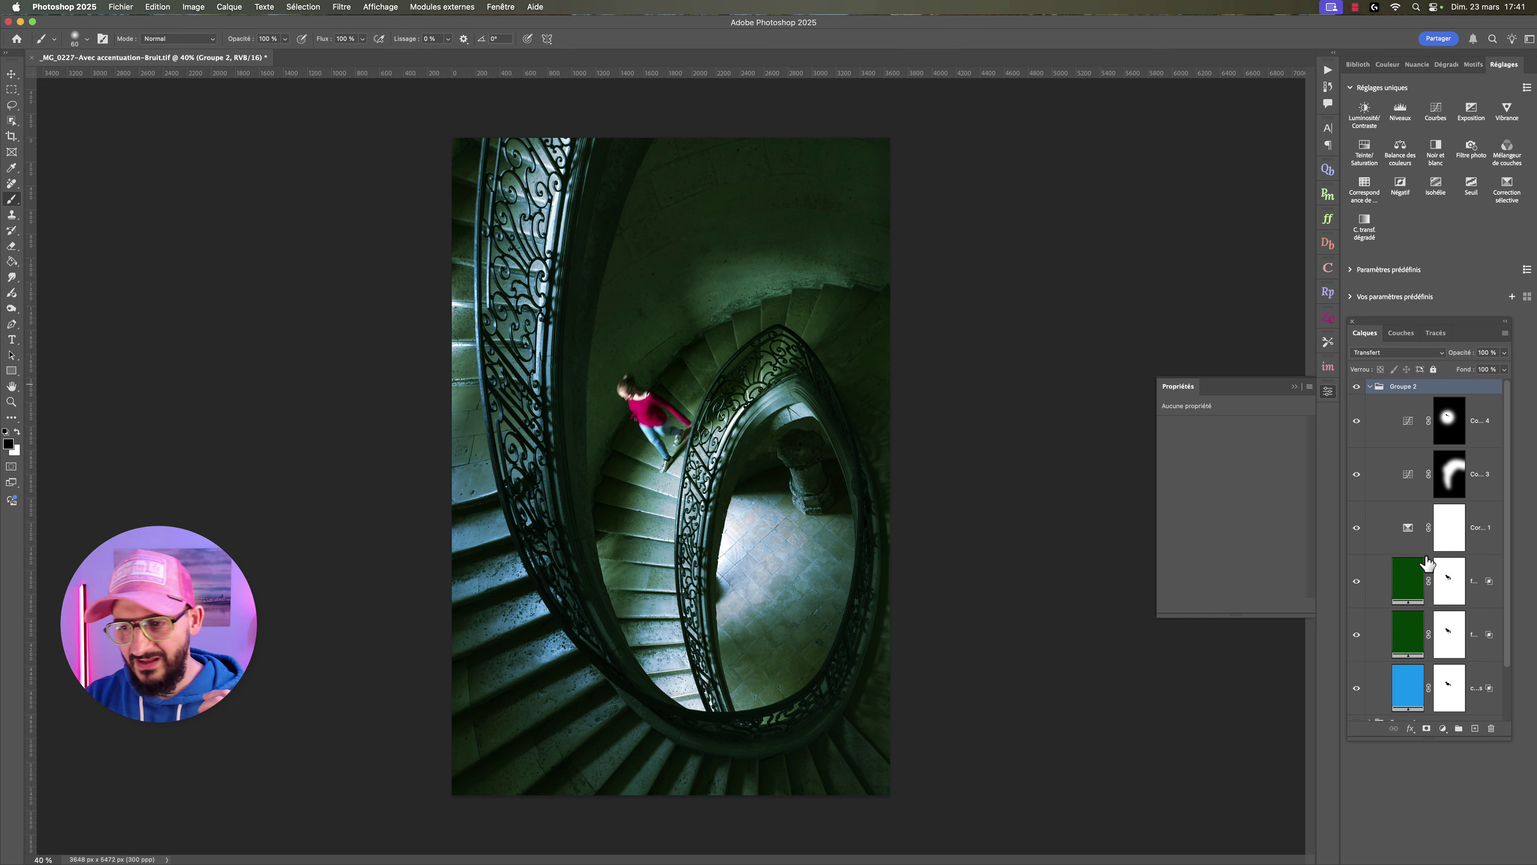
scroll(1407, 682, down, 2)
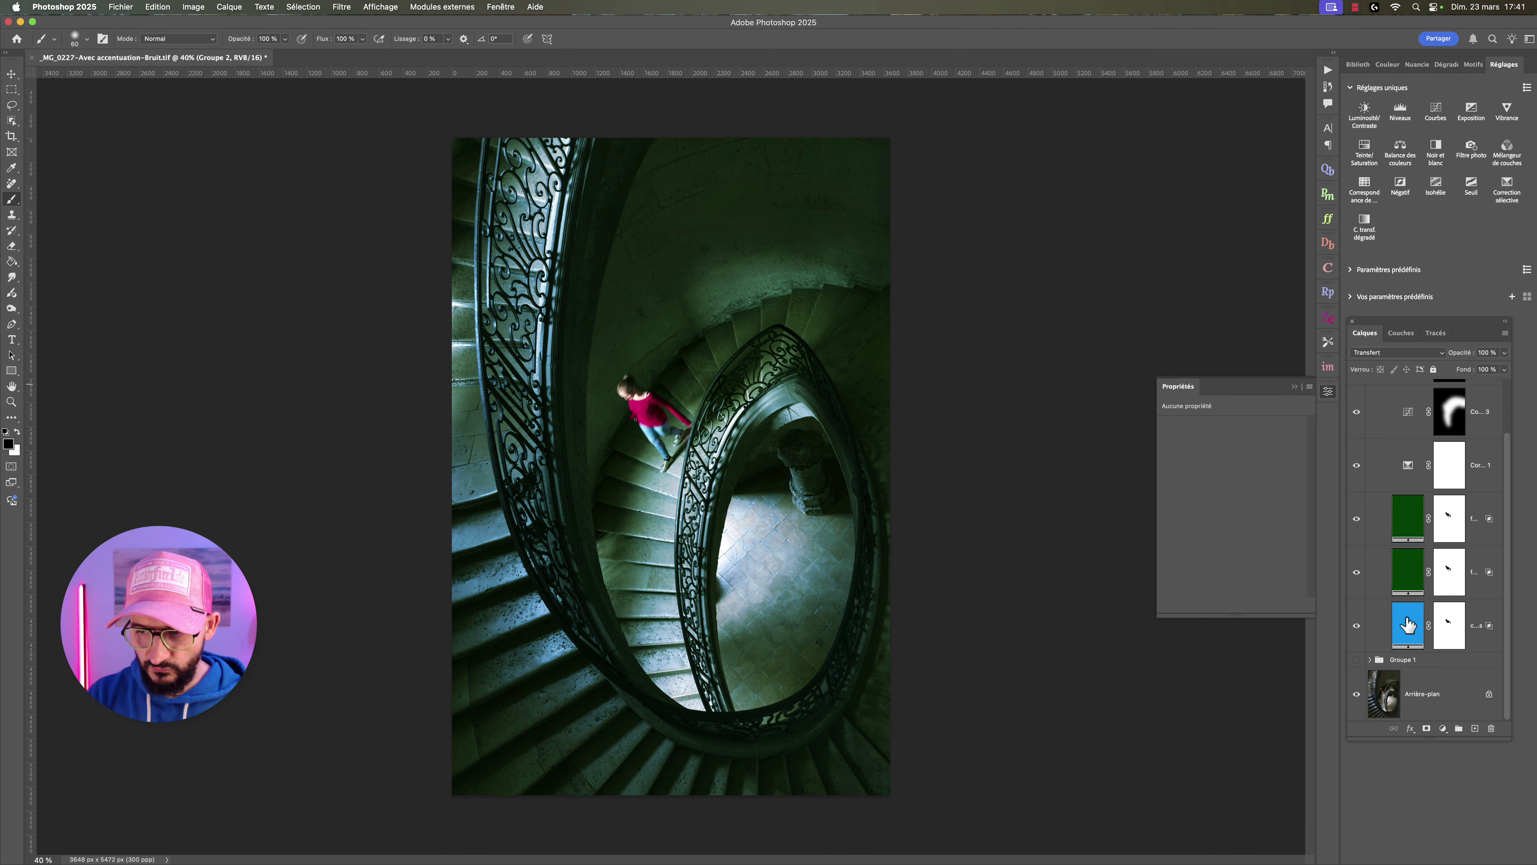
double_click(1407, 625)
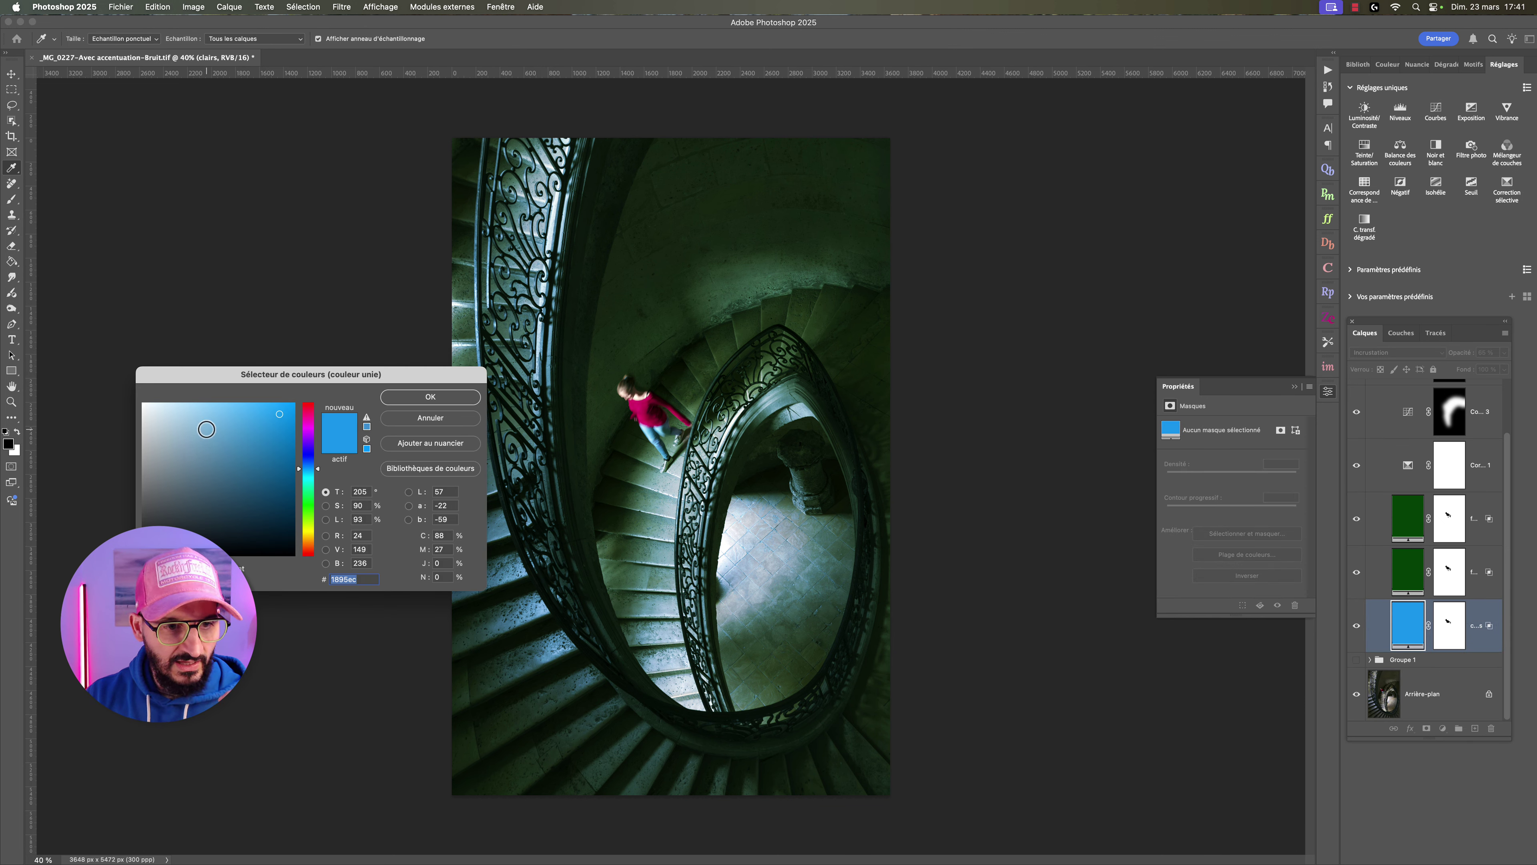
mouse_move(254, 449)
mouse_down()
mouse_move(243, 522)
mouse_move(215, 518)
mouse_up()
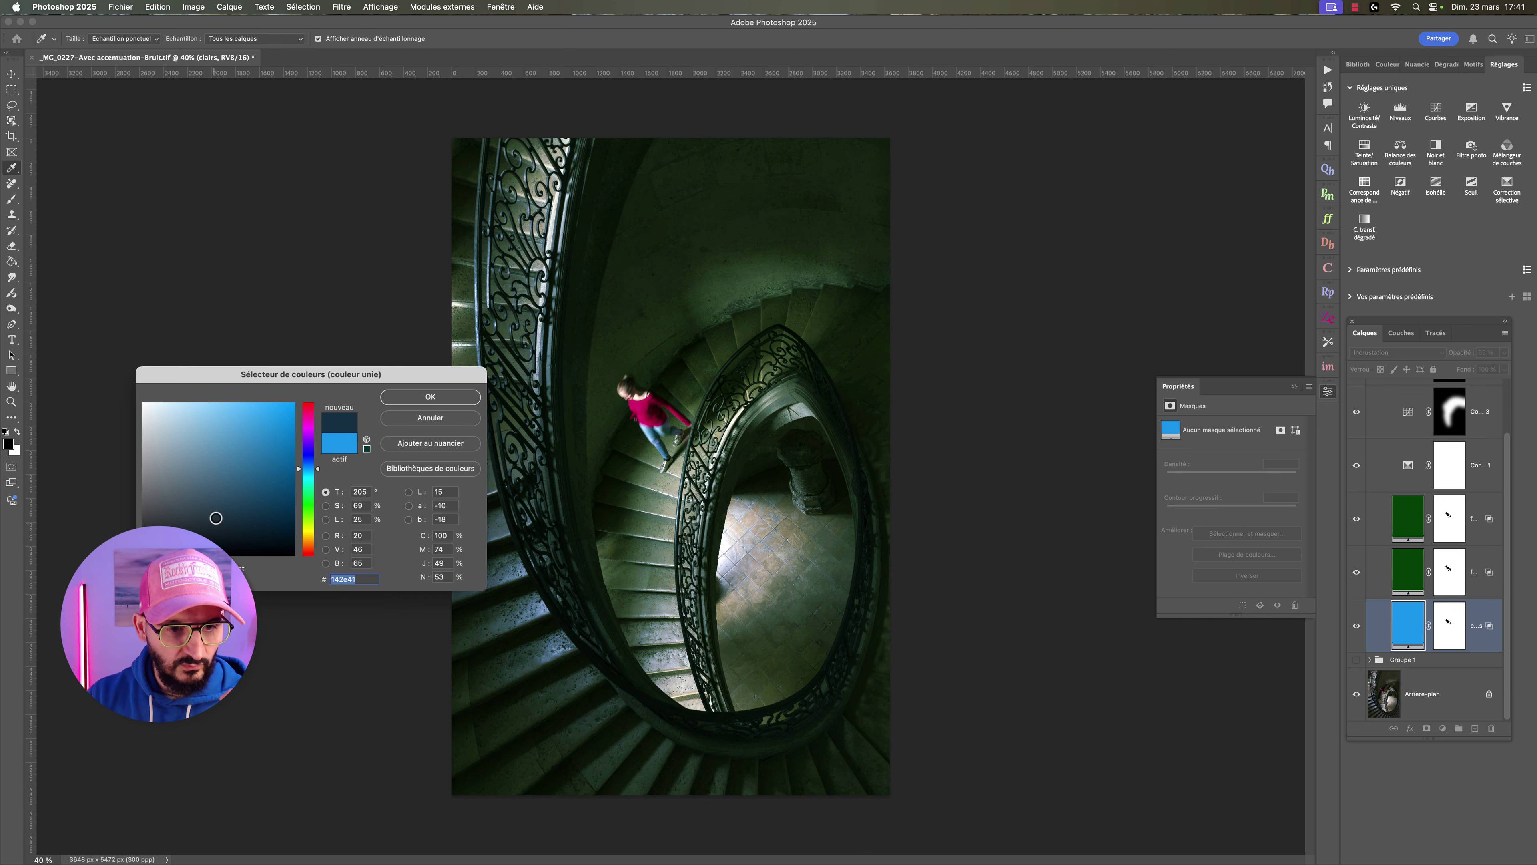
drag(285, 450, 253, 424)
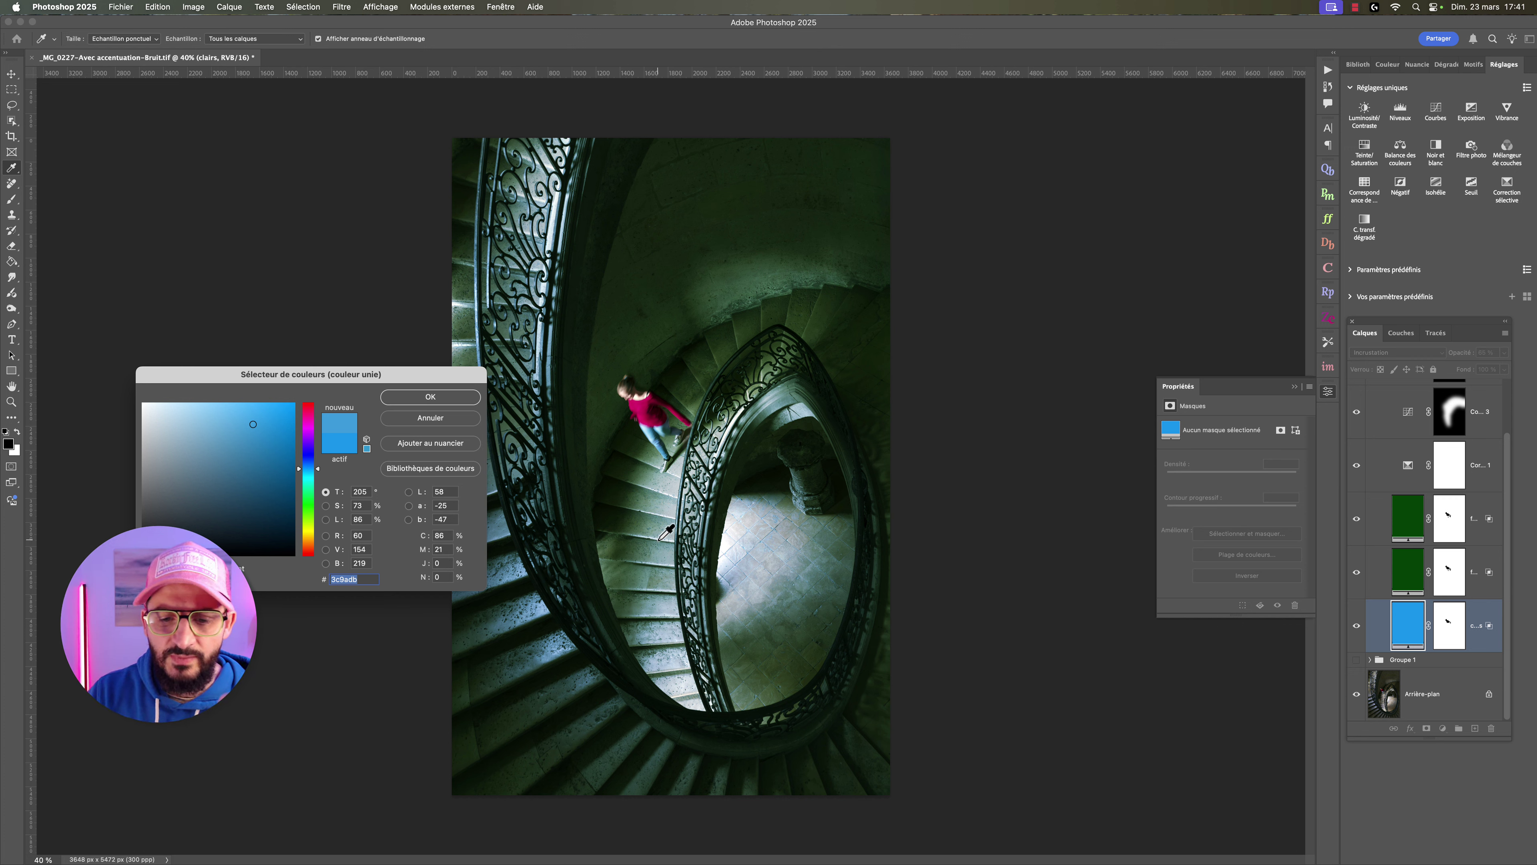
click(307, 498)
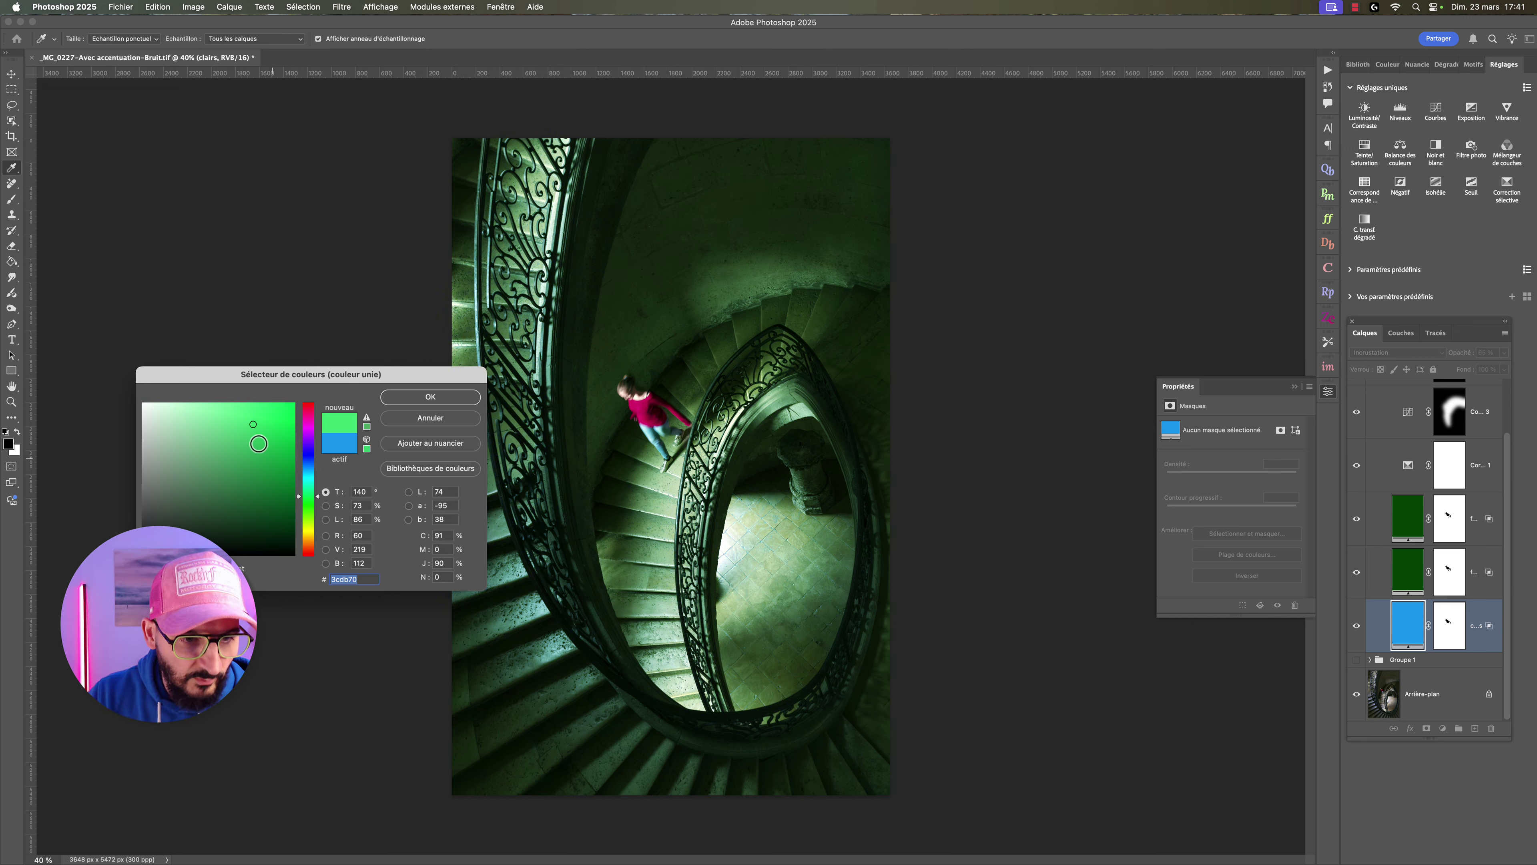
drag(251, 437, 241, 417)
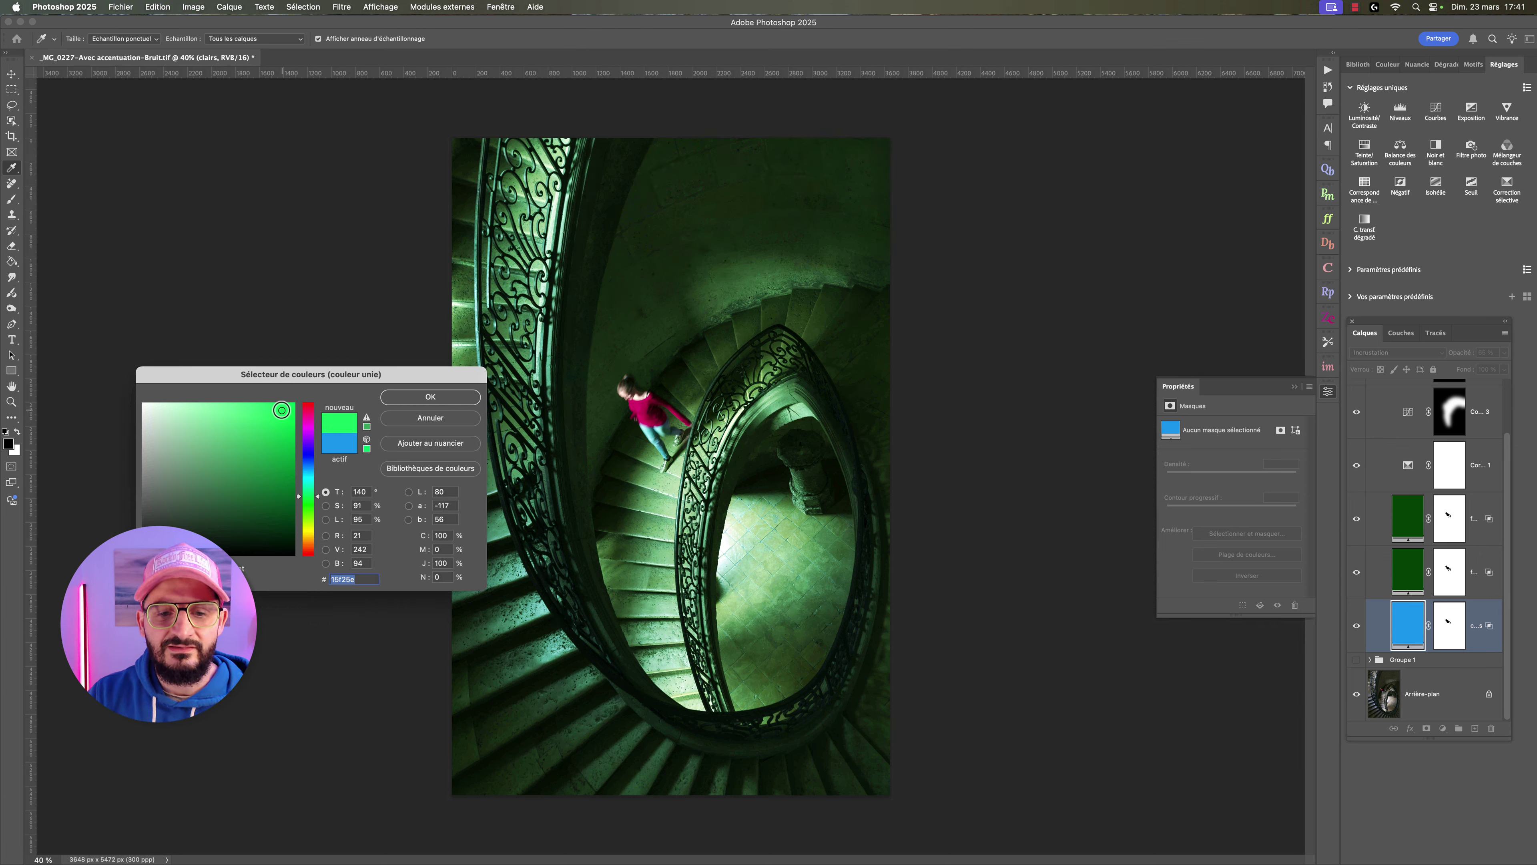
click(445, 419)
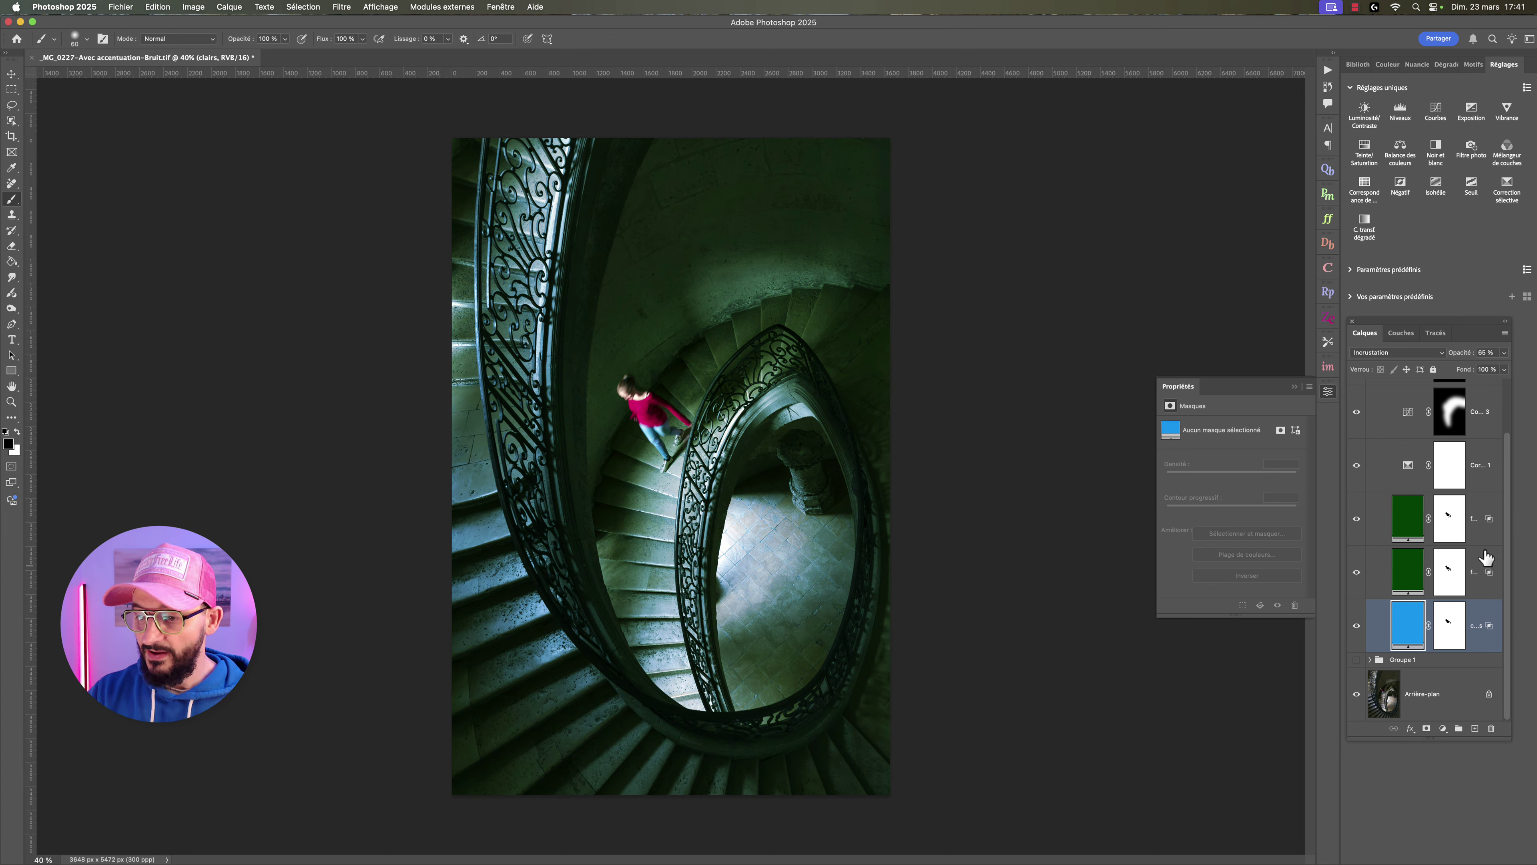
Review the colour of the lower dark green fill layer and the blend modes available for it.
double_click(1410, 574)
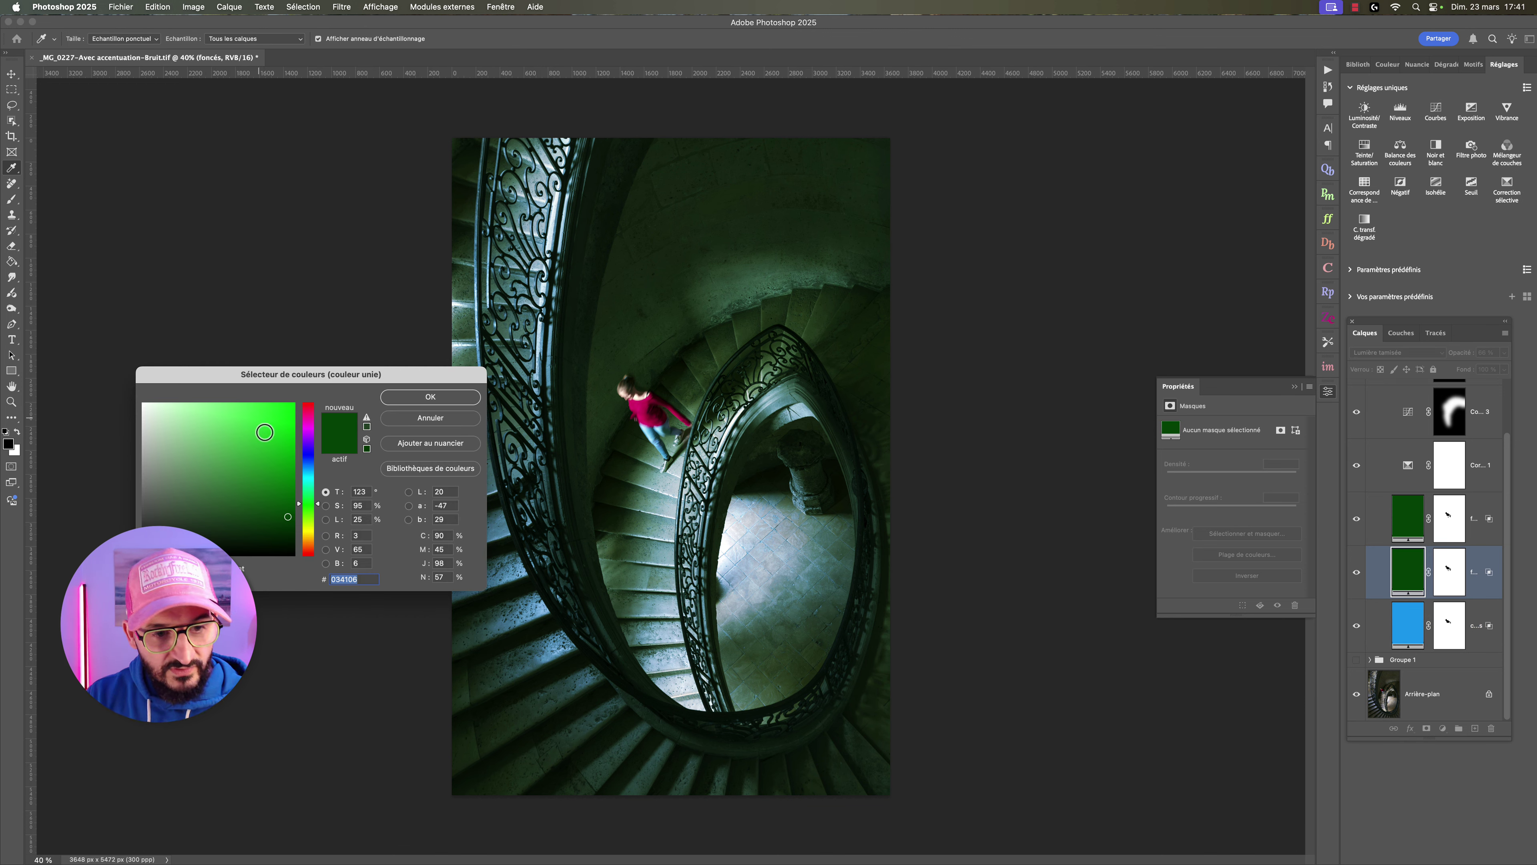
click(455, 397)
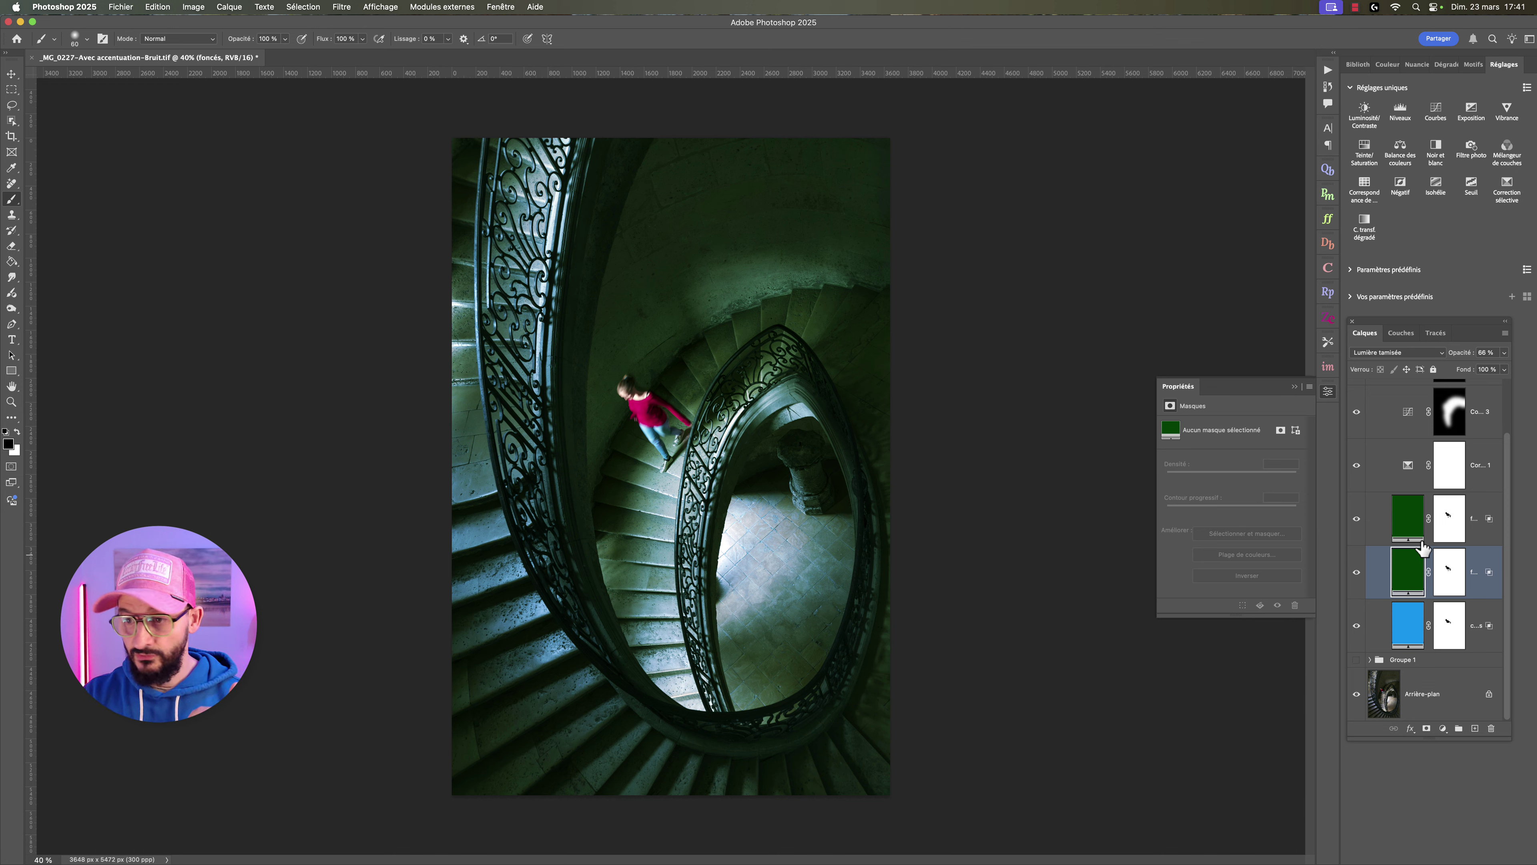
click(1384, 353)
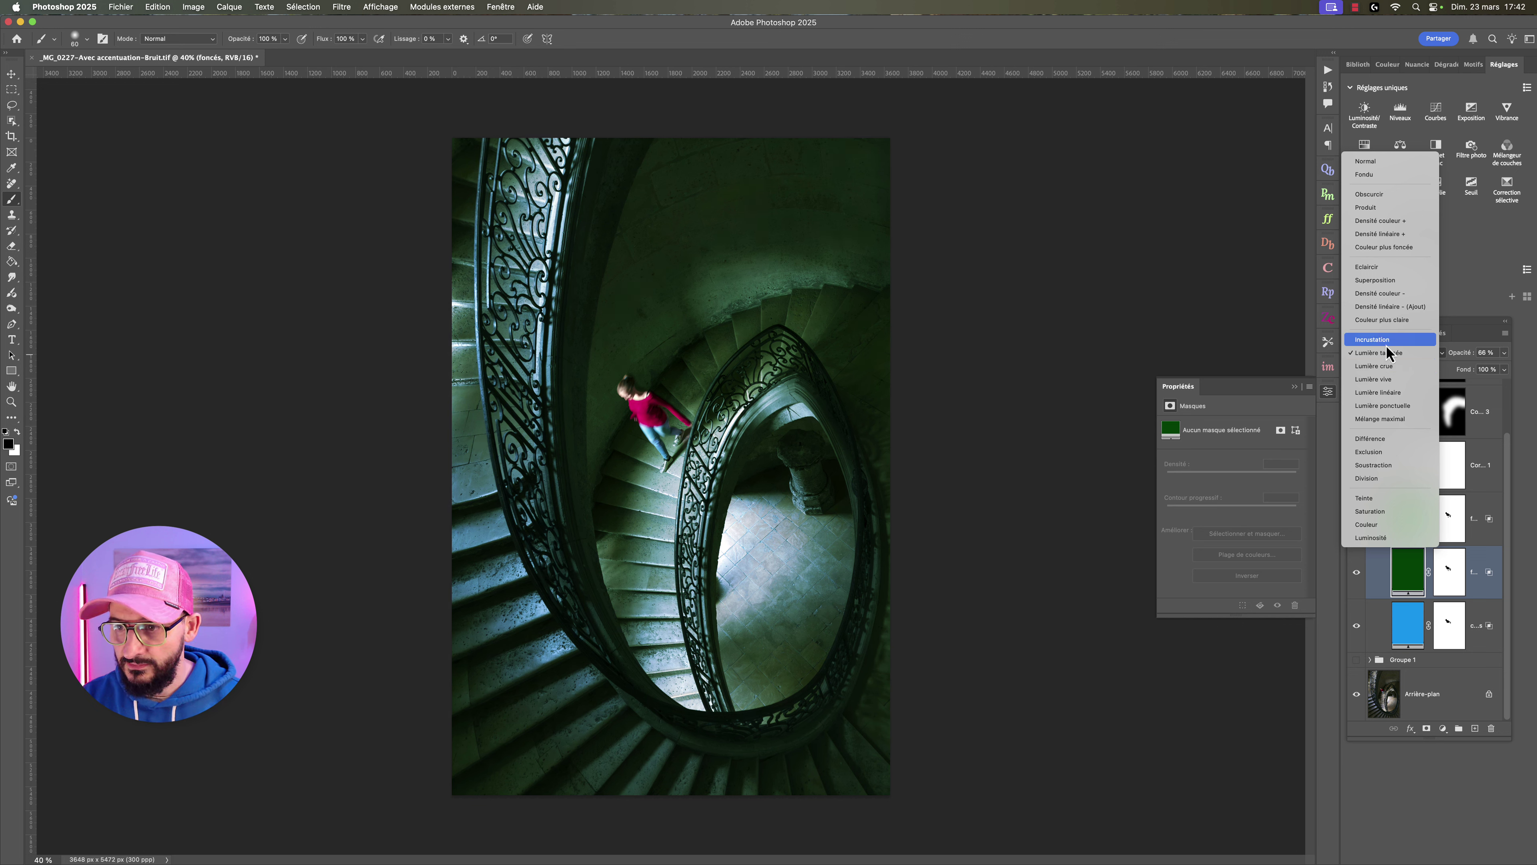
click(1495, 412)
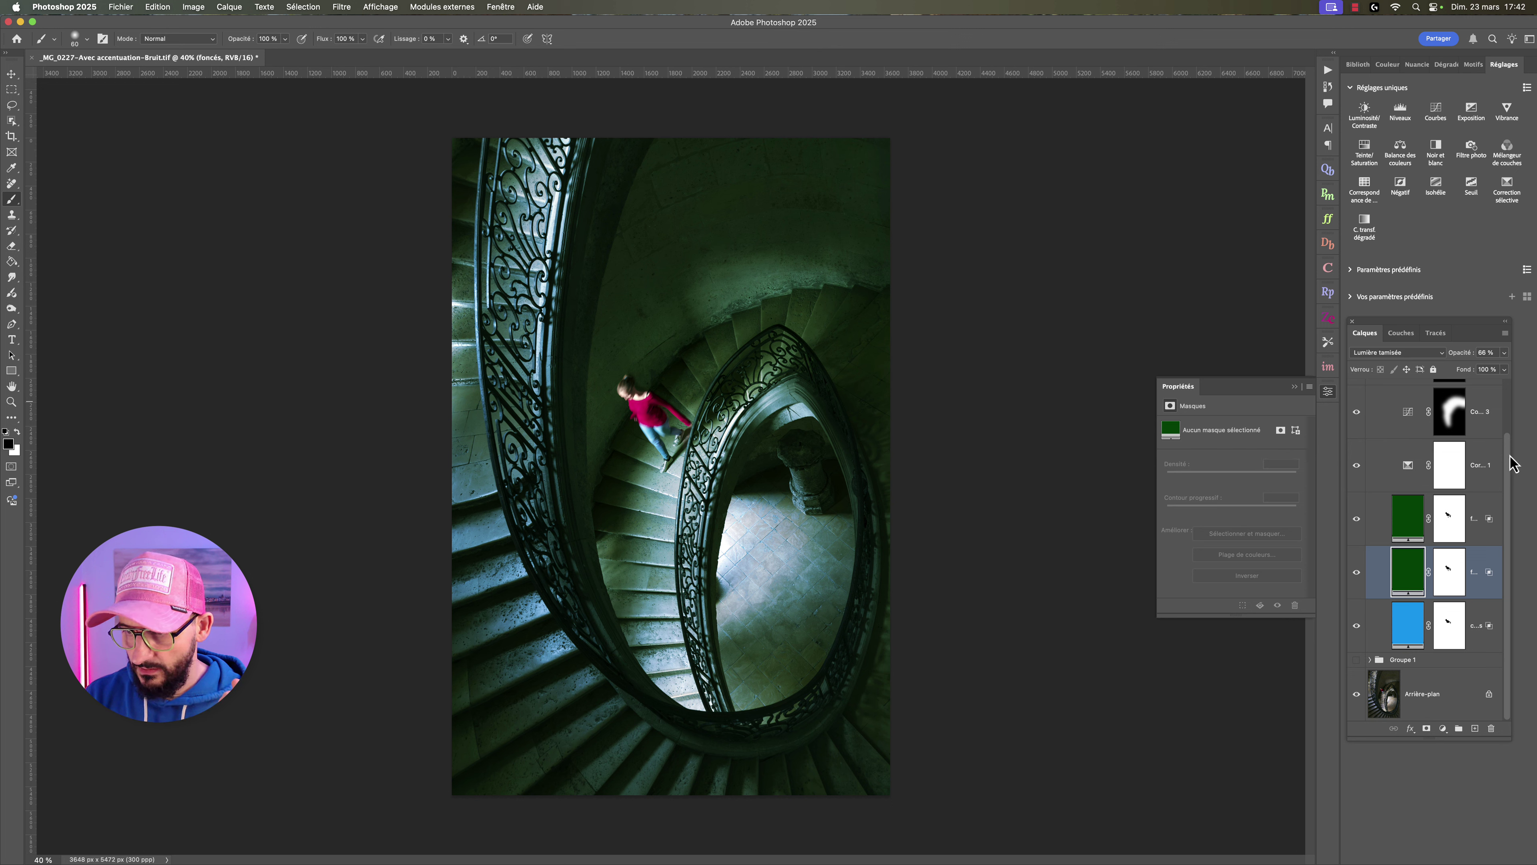
drag(1511, 464, 1510, 388)
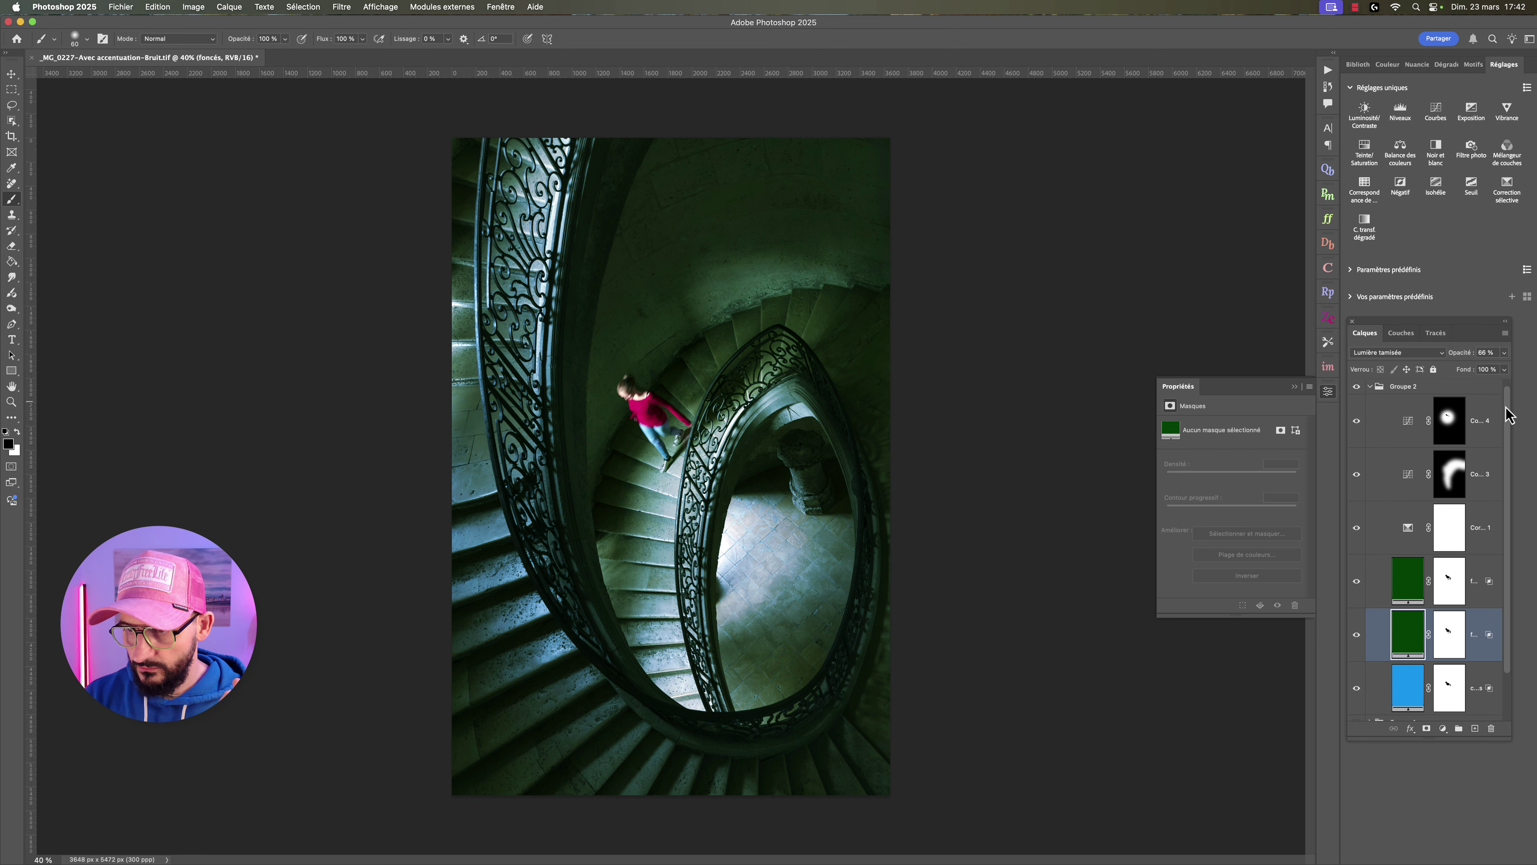
click(1370, 388)
click(1371, 388)
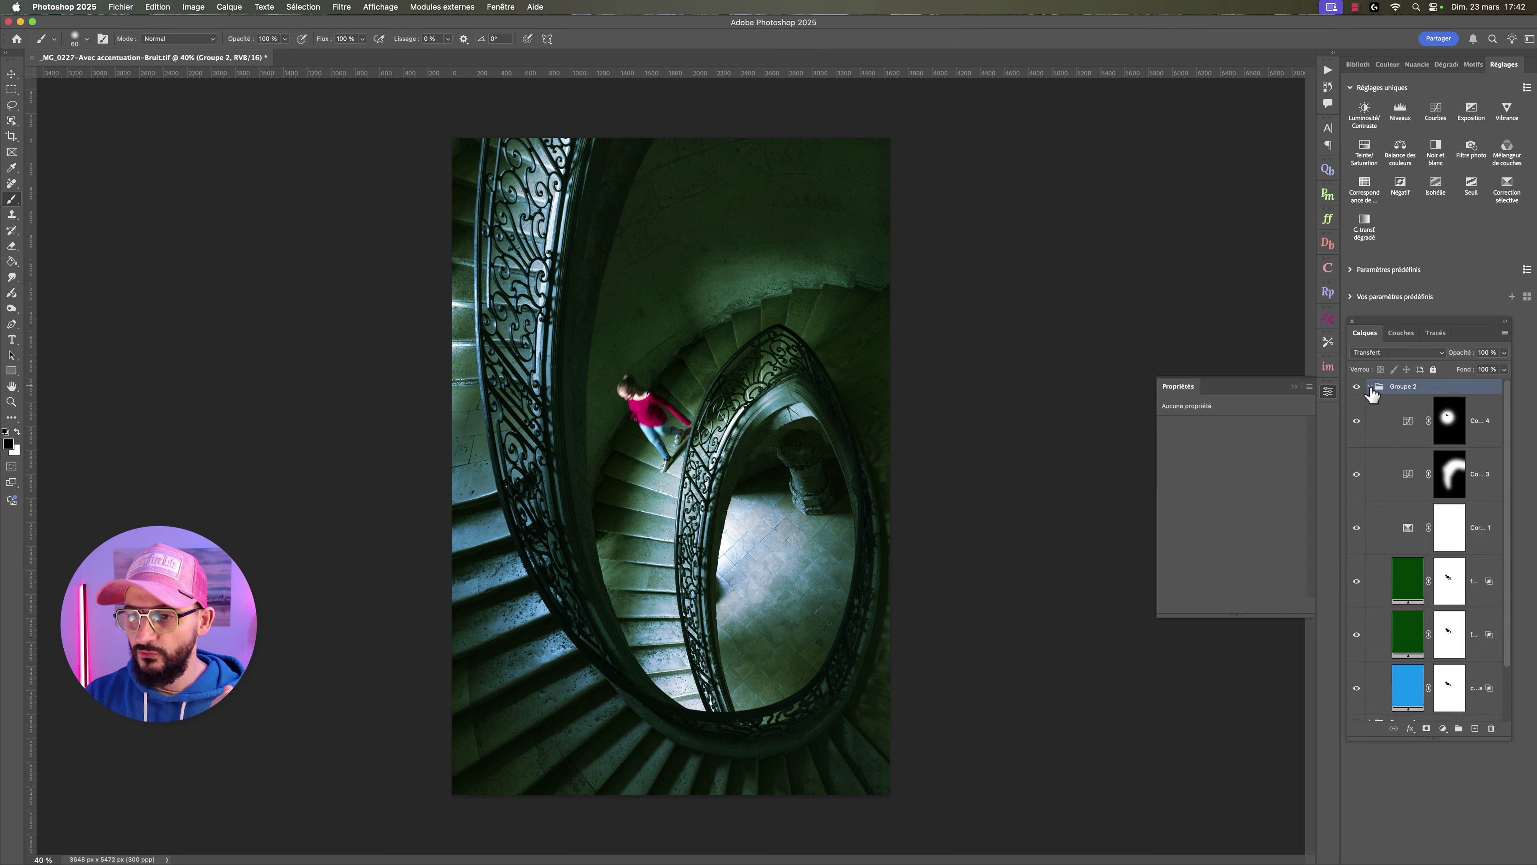
click(1370, 389)
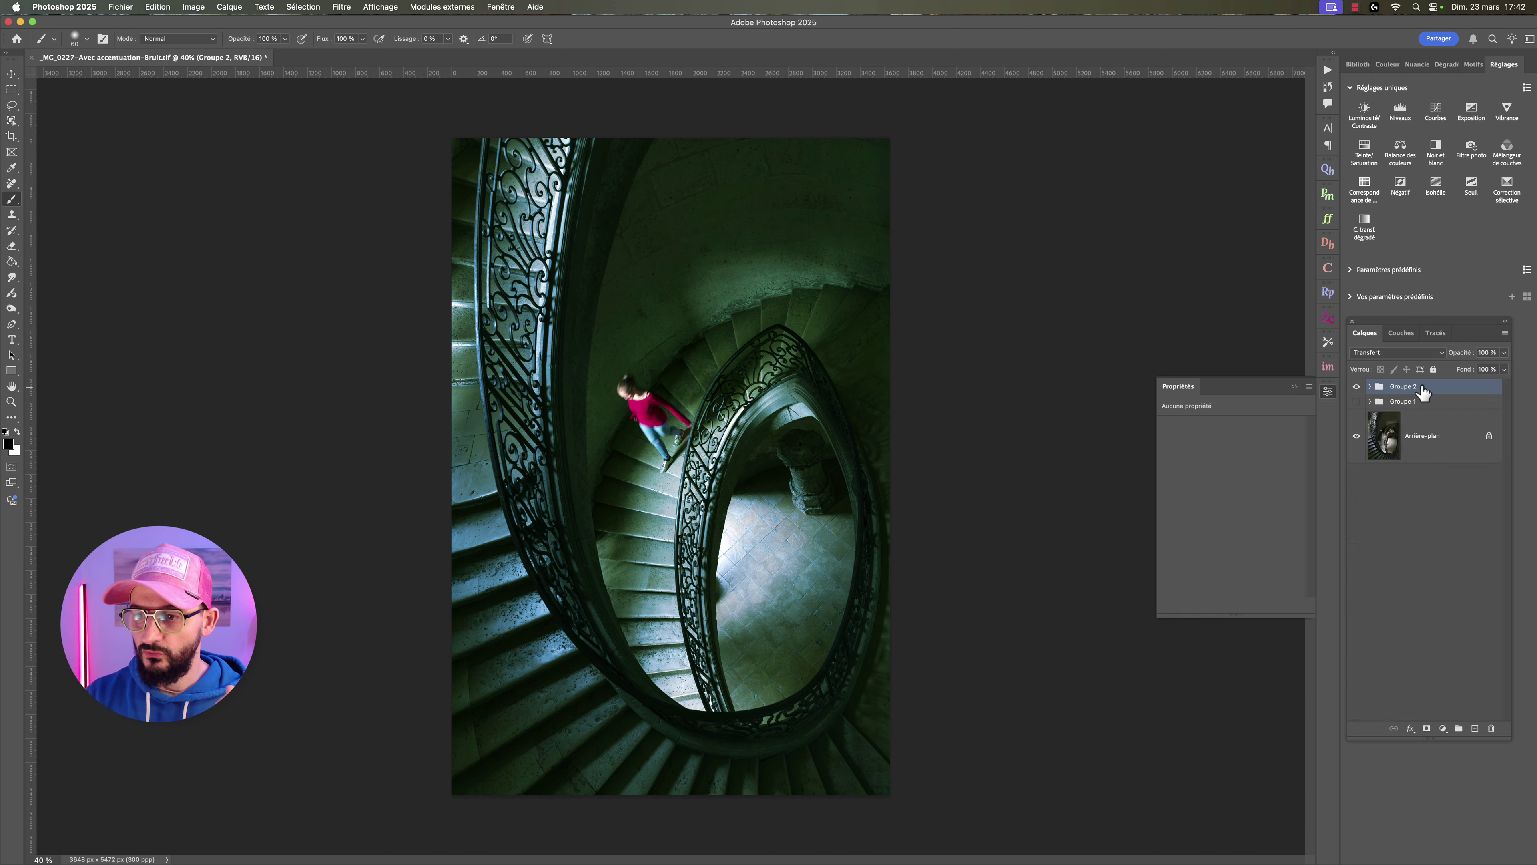
click(1370, 388)
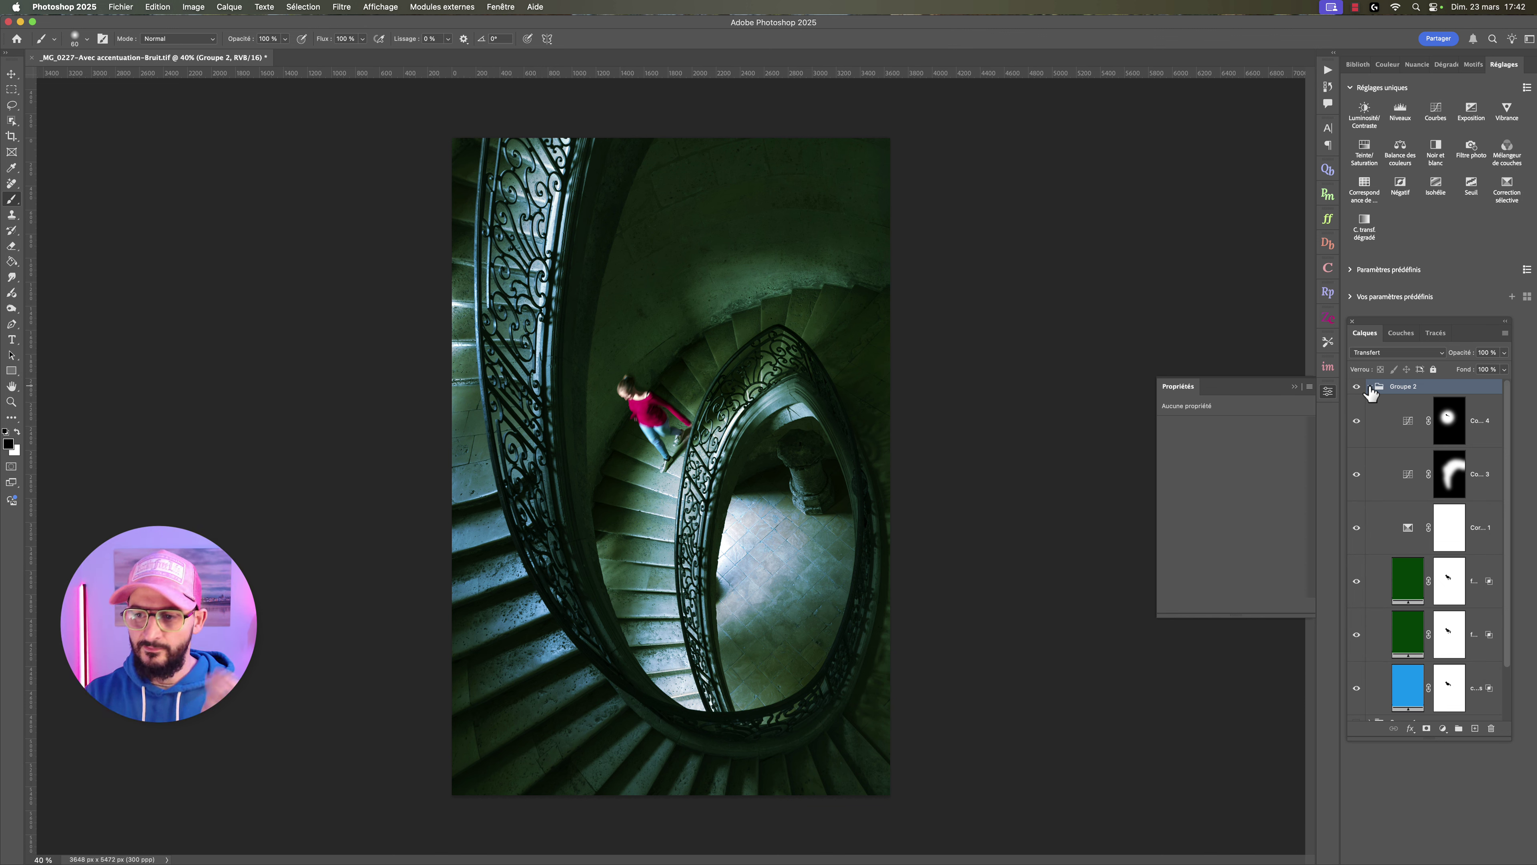
click(1370, 389)
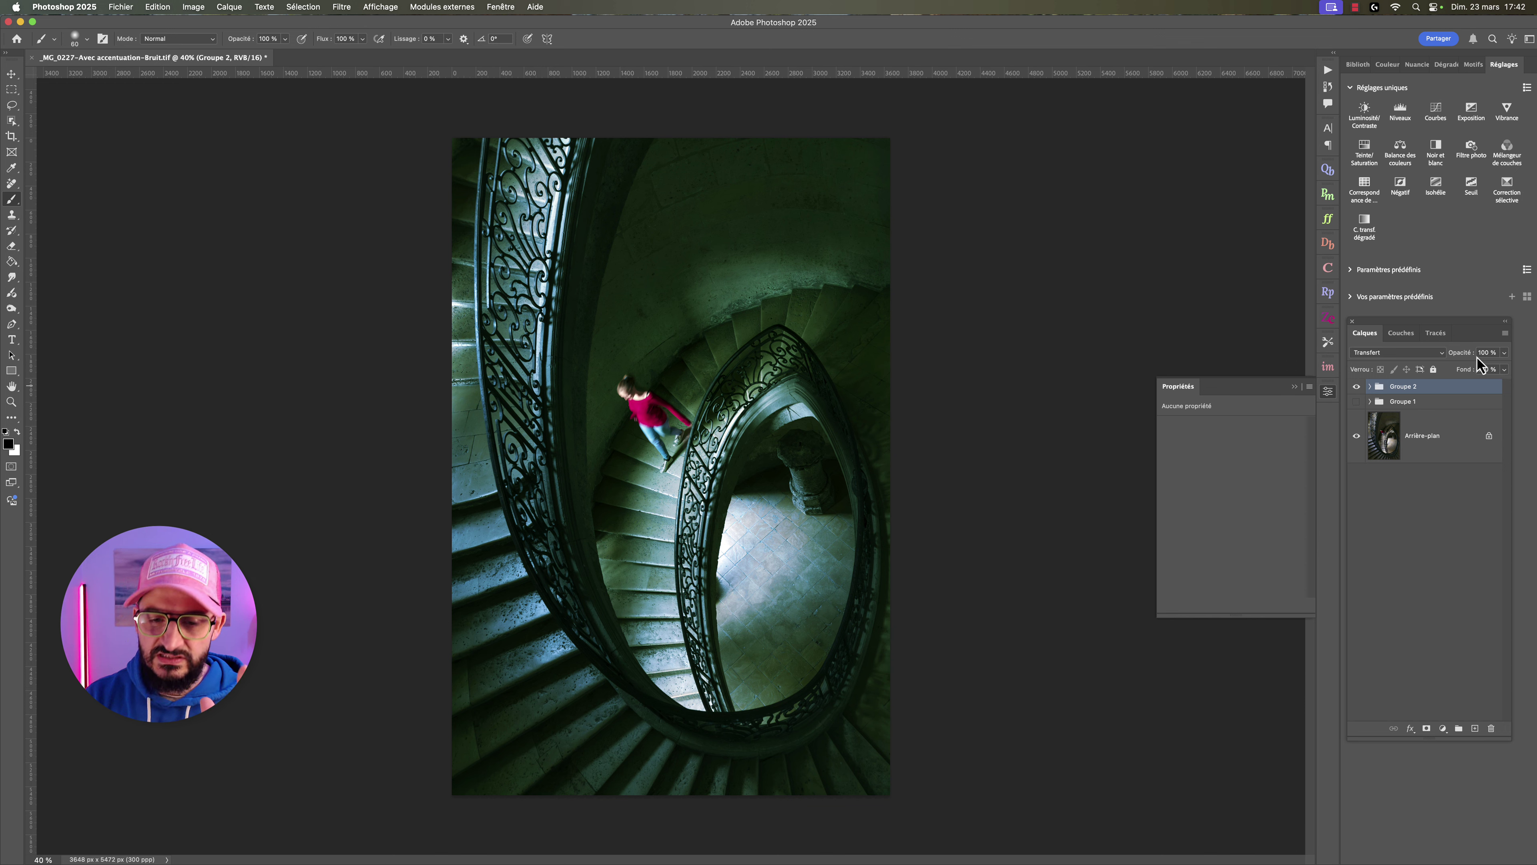
click(1370, 388)
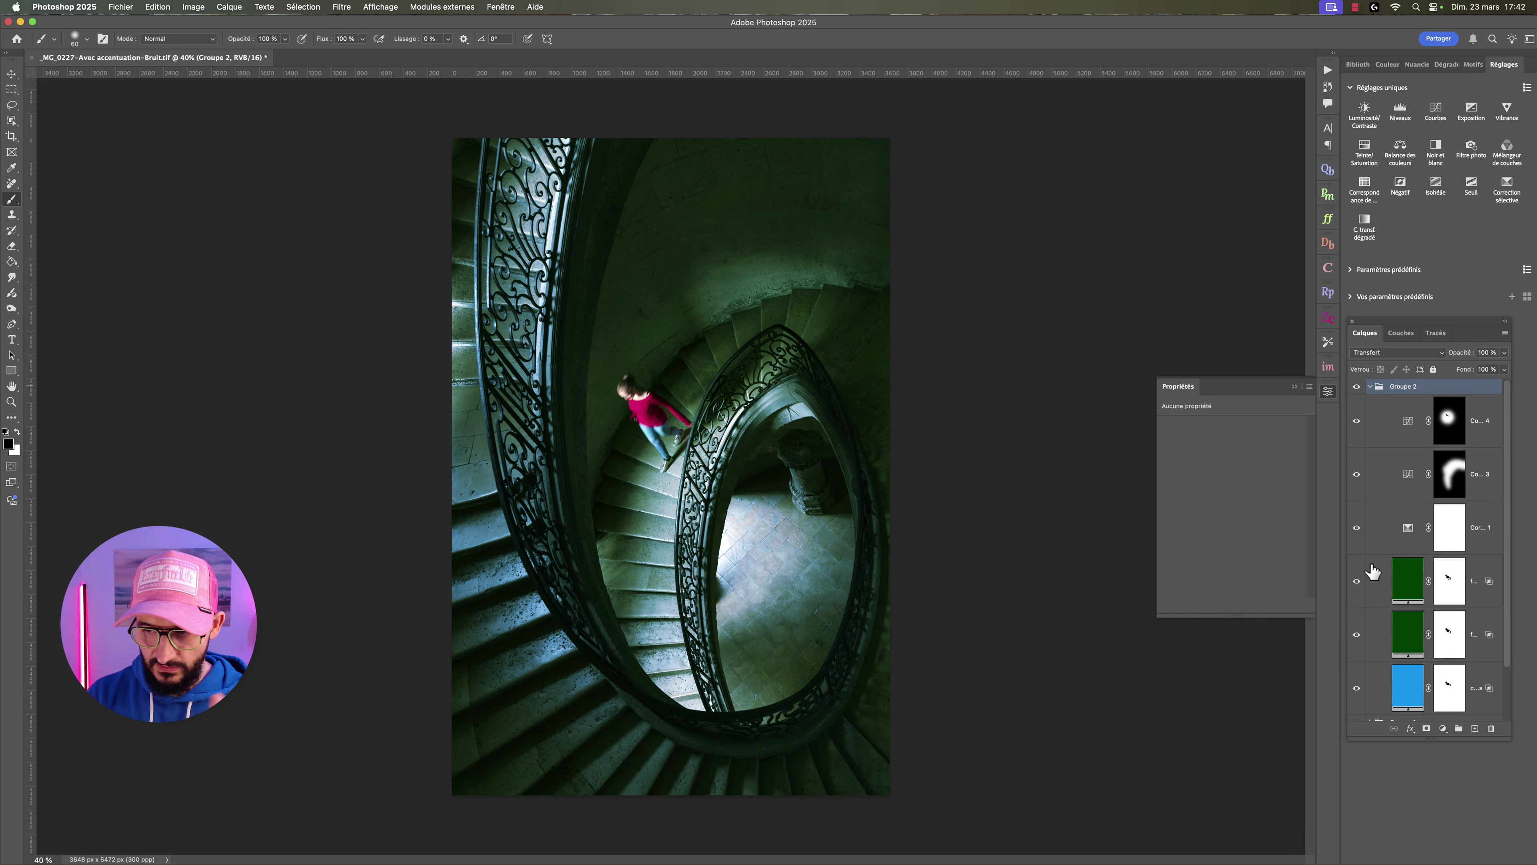
scroll(1387, 549, down, 2)
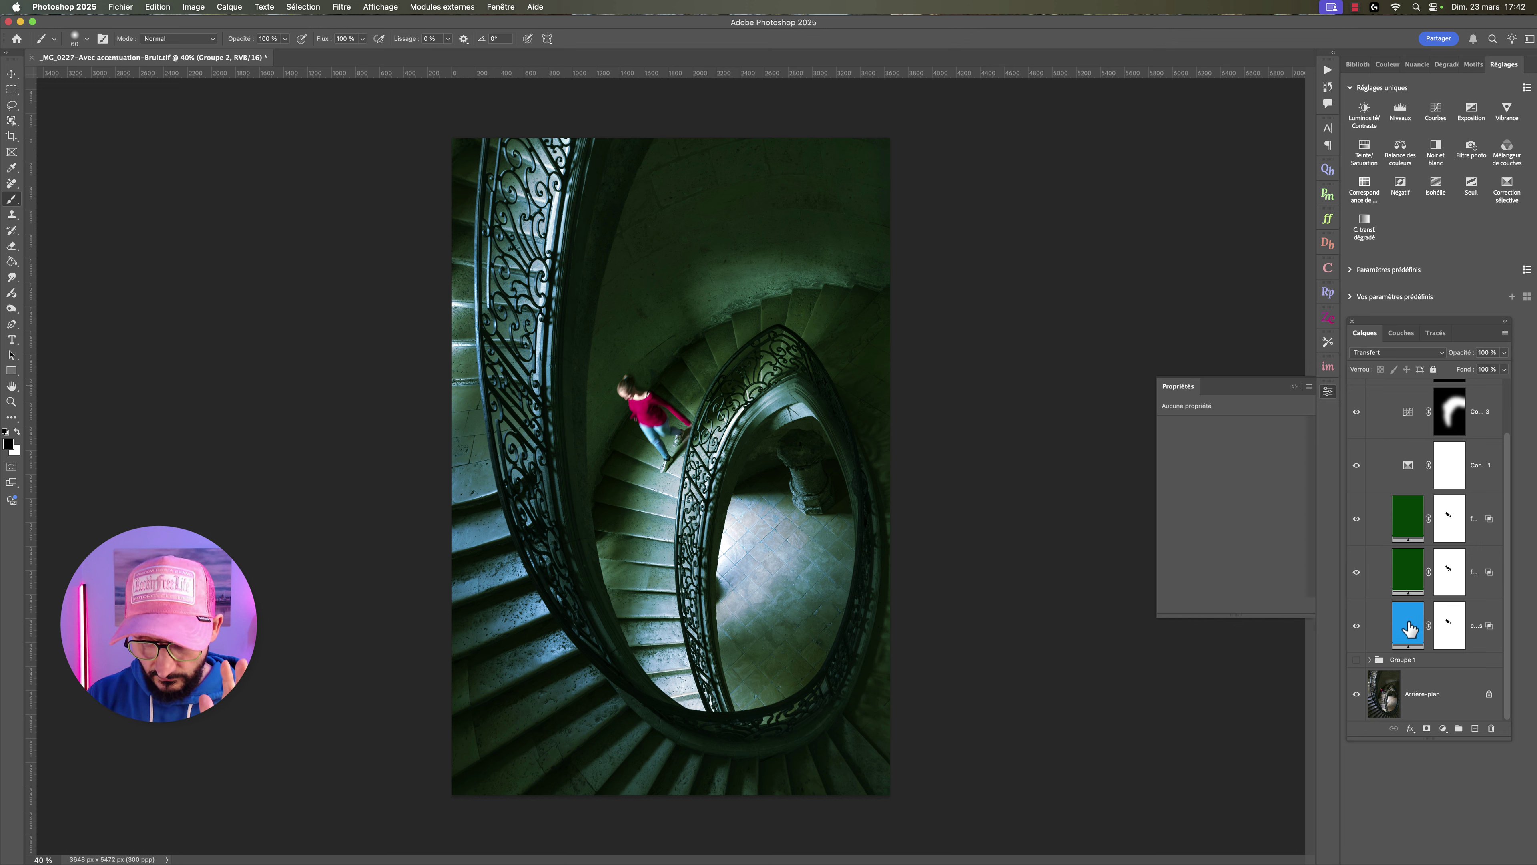
click(1444, 729)
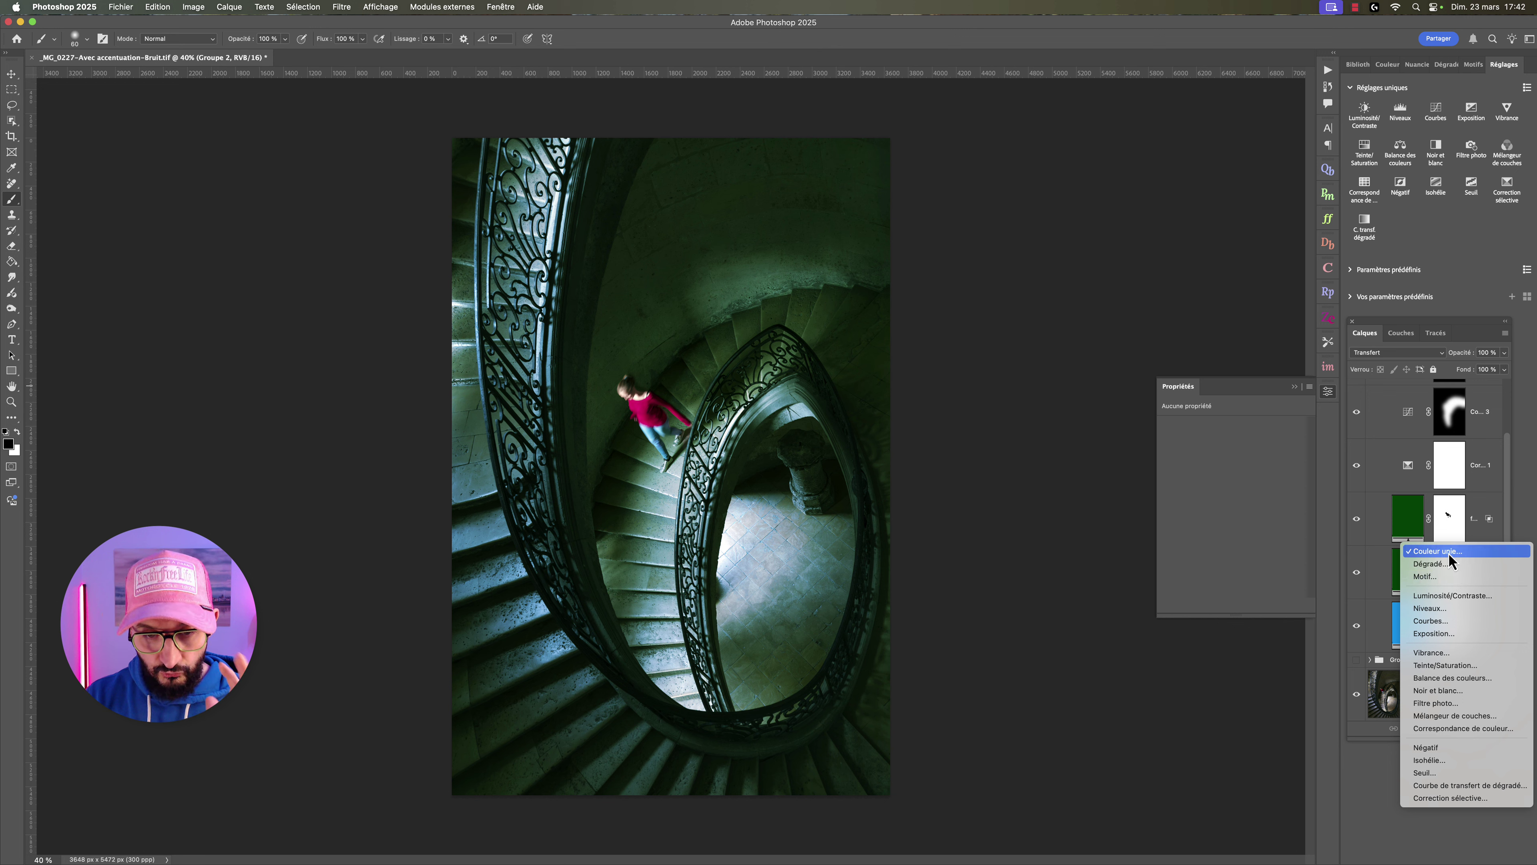
click(1378, 583)
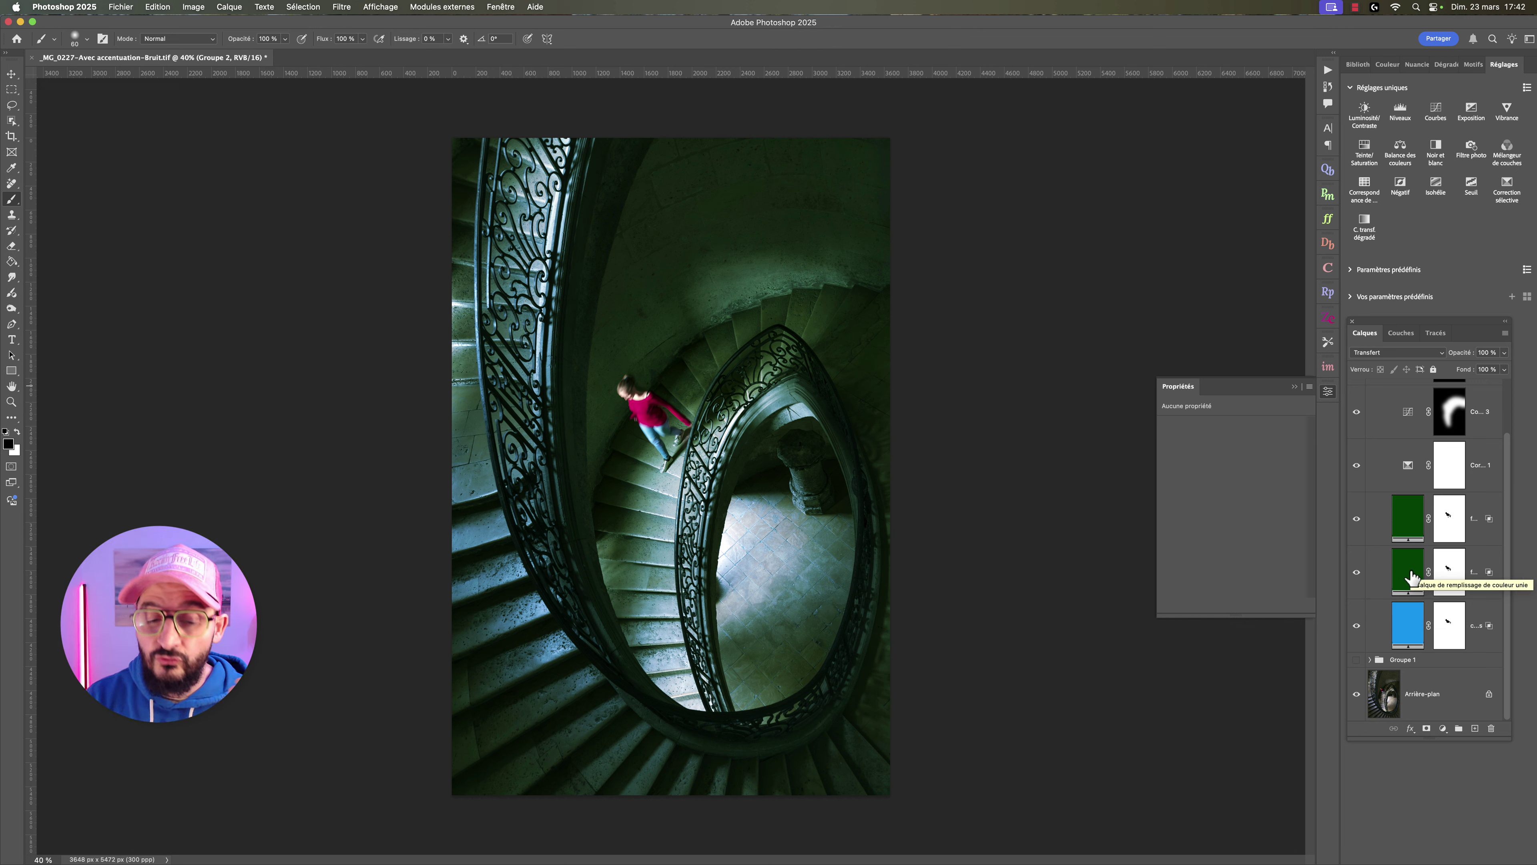
mouse_move(1482, 537)
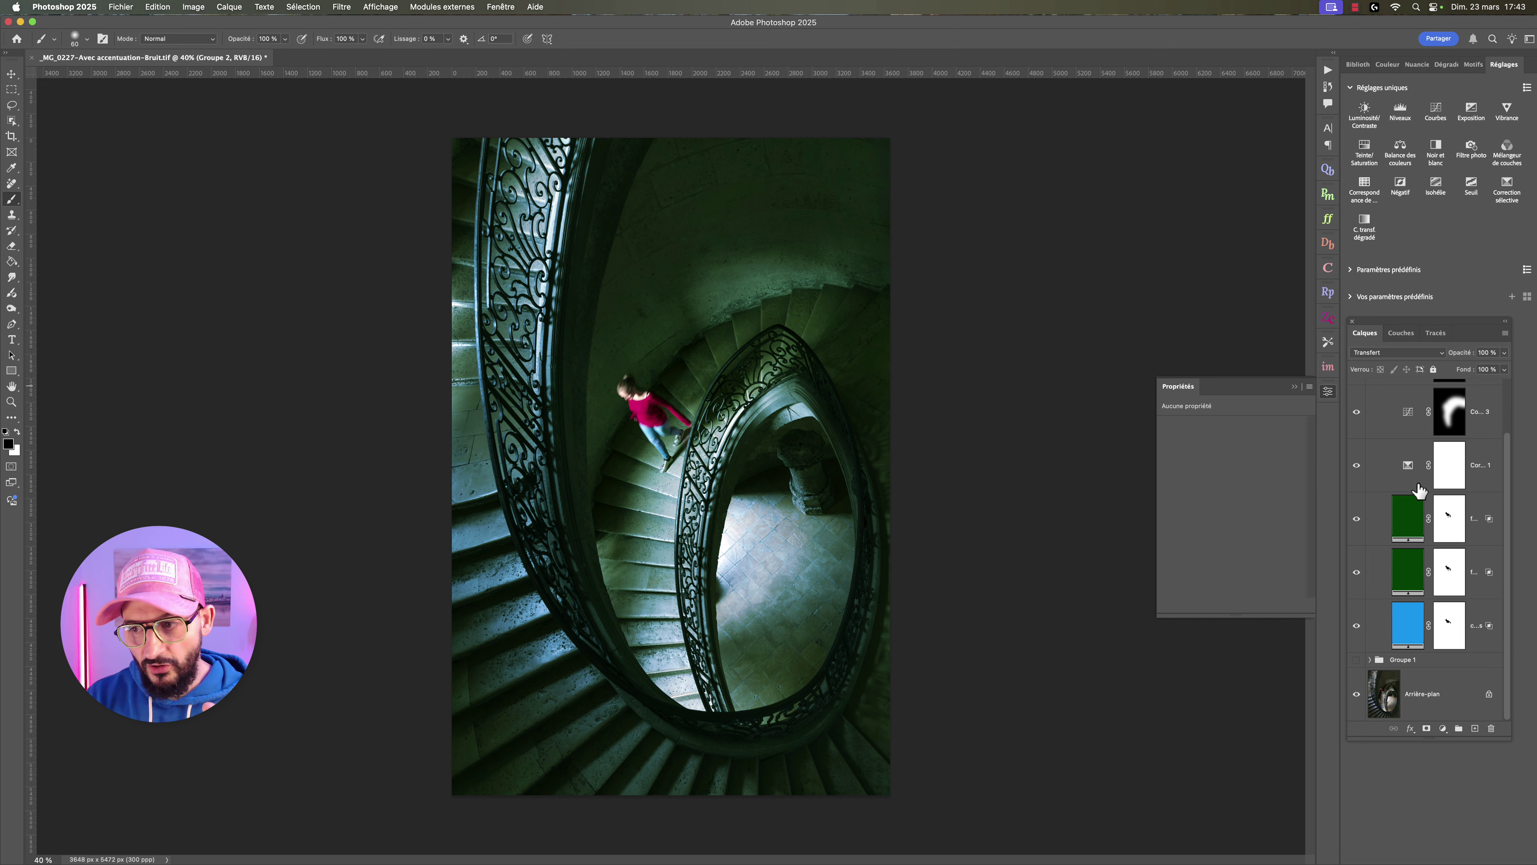
scroll(1418, 490, up, 2)
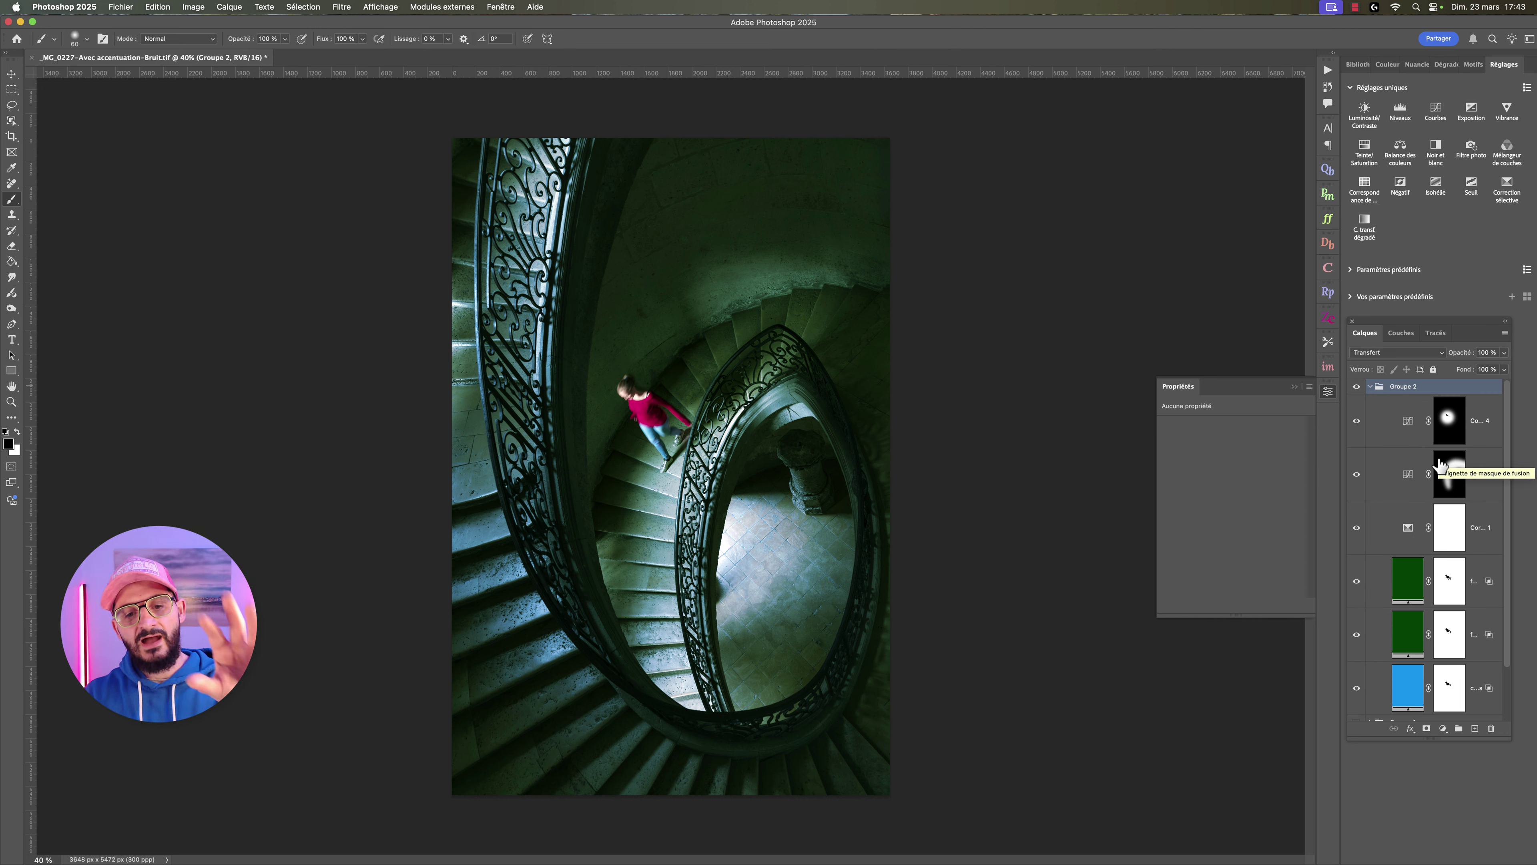
Collapse Groupe 2, set its opacity to 78%, and compare the image with the group hidden and shown.
click(1370, 387)
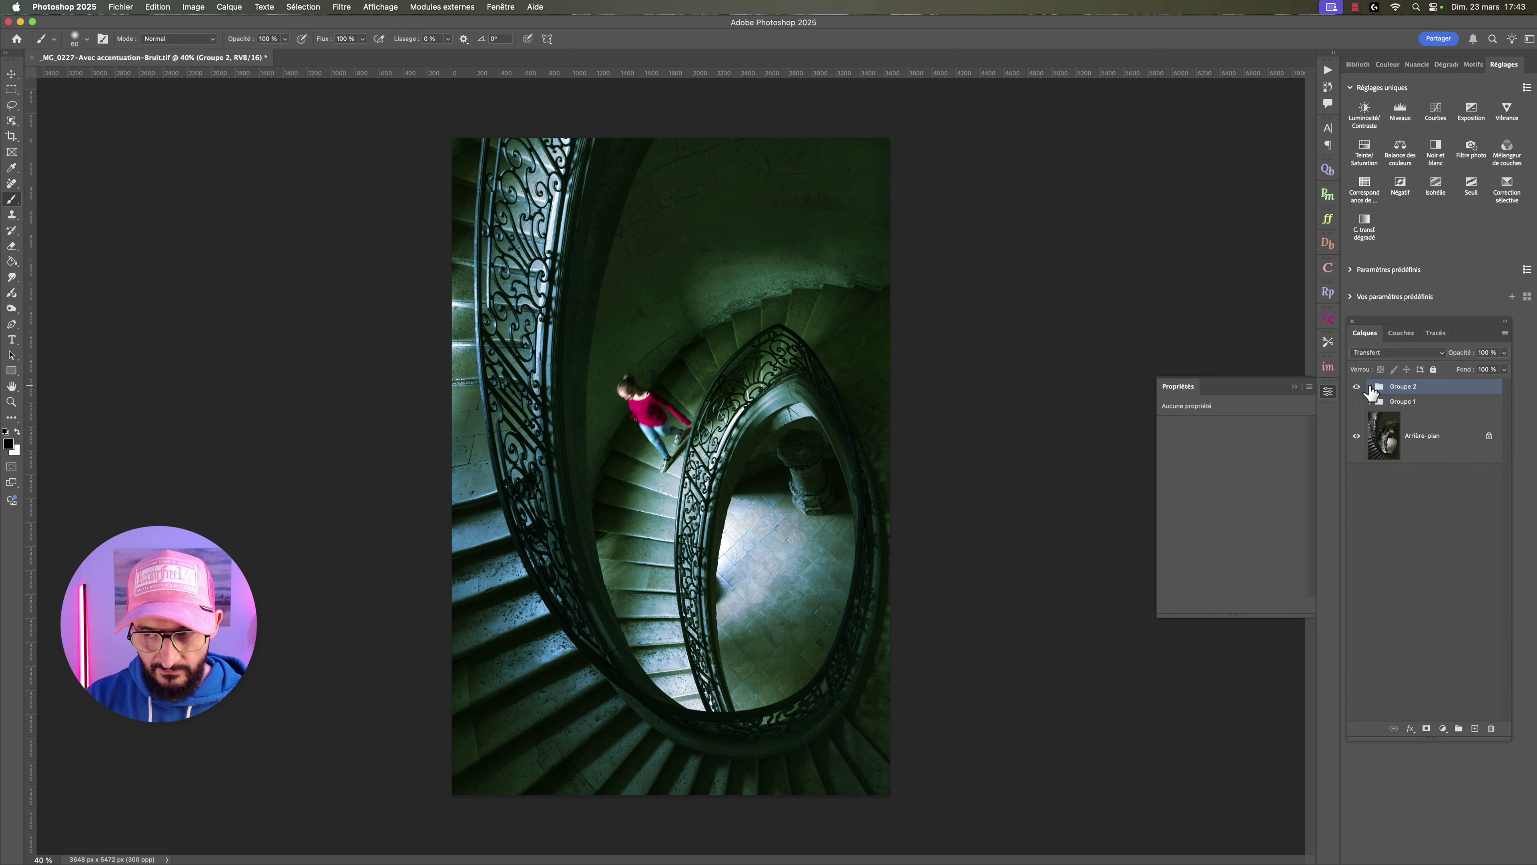
click(1504, 368)
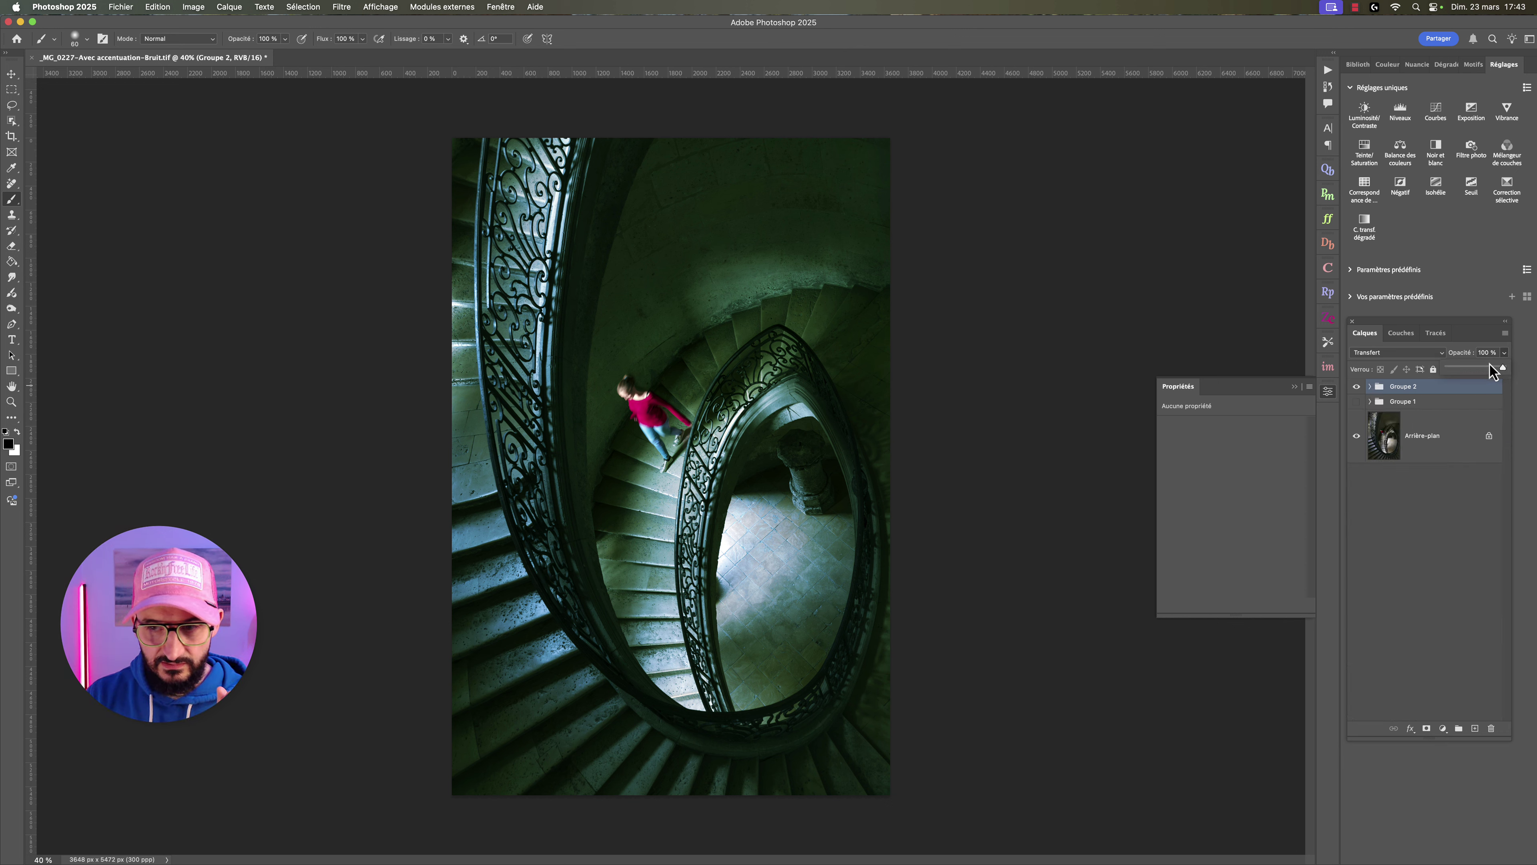
drag(1488, 371, 1485, 368)
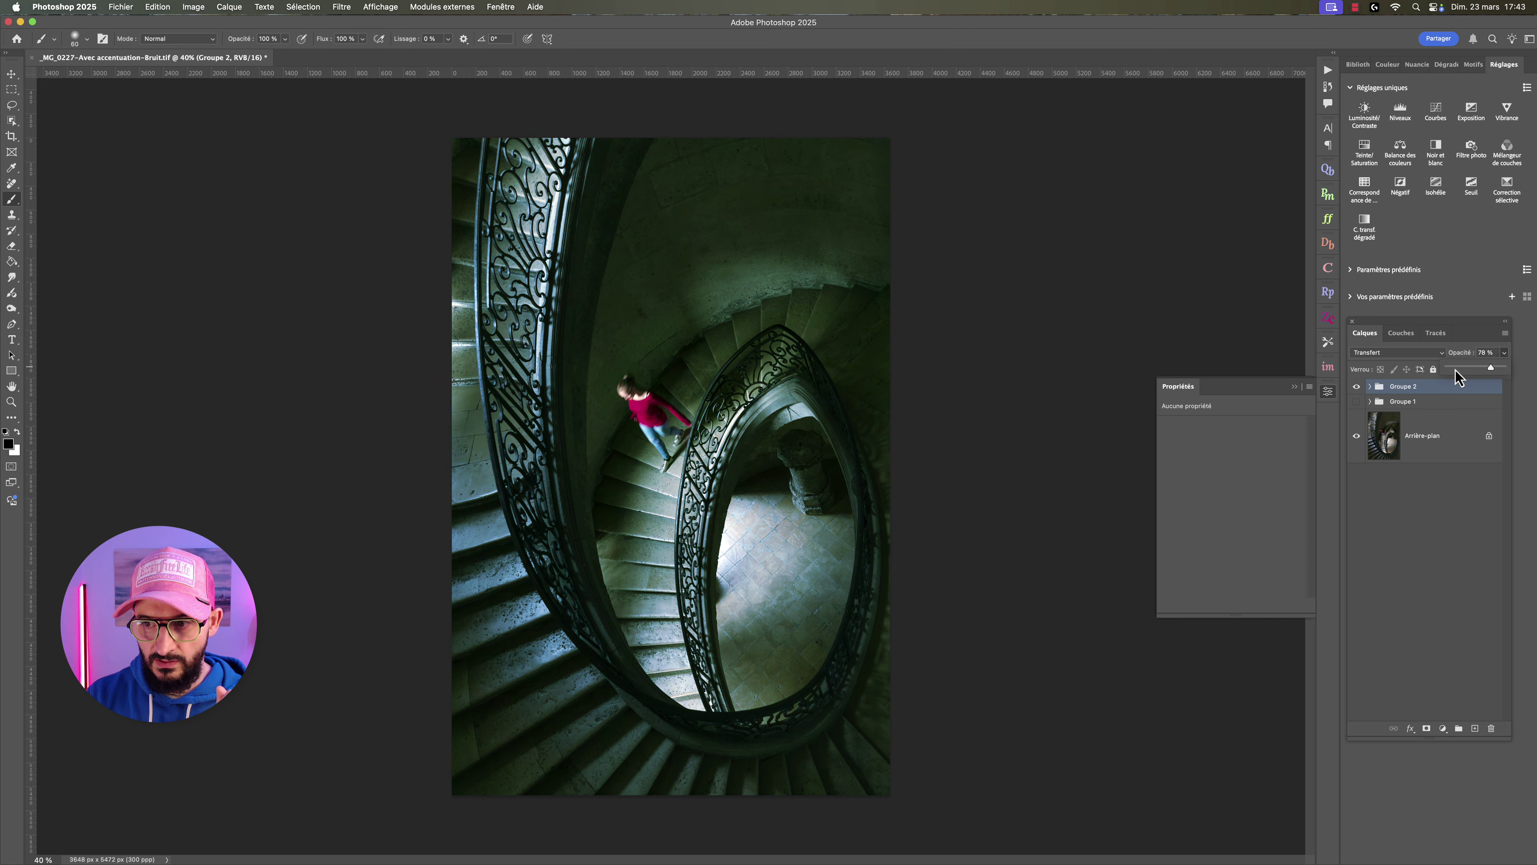
click(1356, 387)
click(1356, 387)
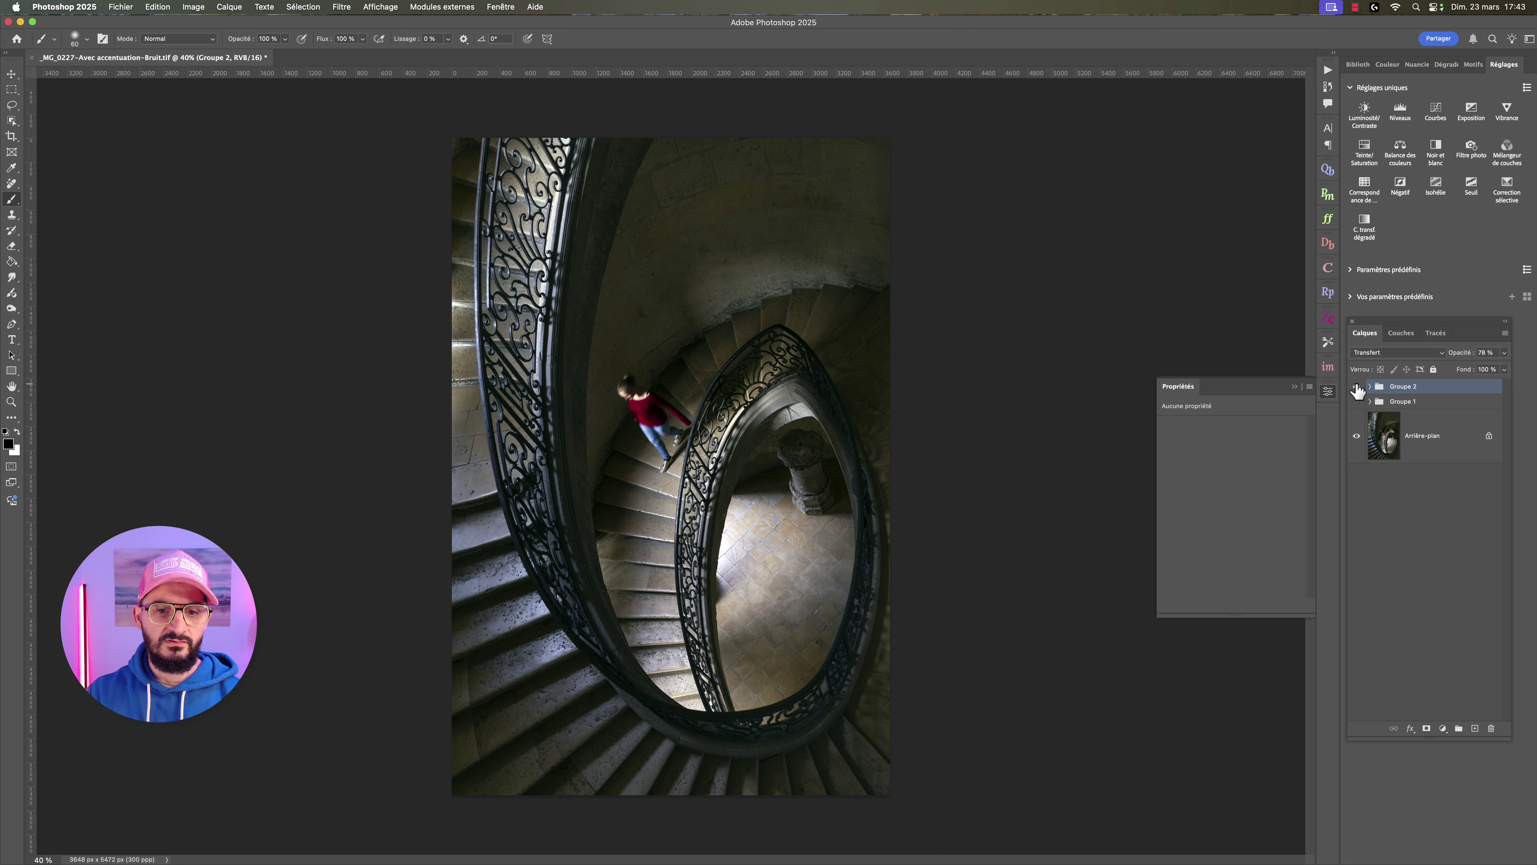